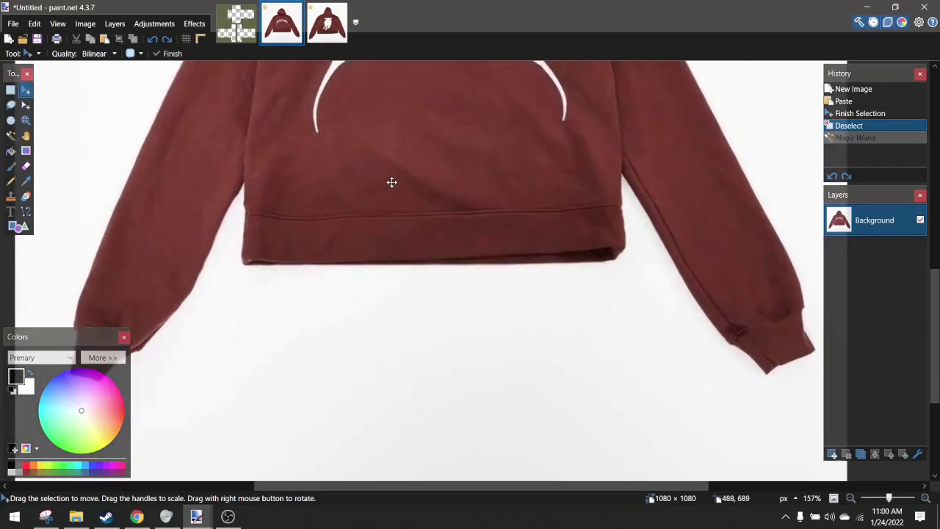
# Examine the front and back hoodie images, comparing the STYXX lettering side with the bull print side
pyautogui.scroll(-5, 390, 180)
pyautogui.scroll(4, 391, 182)
pyautogui.scroll(-3, 392, 182)
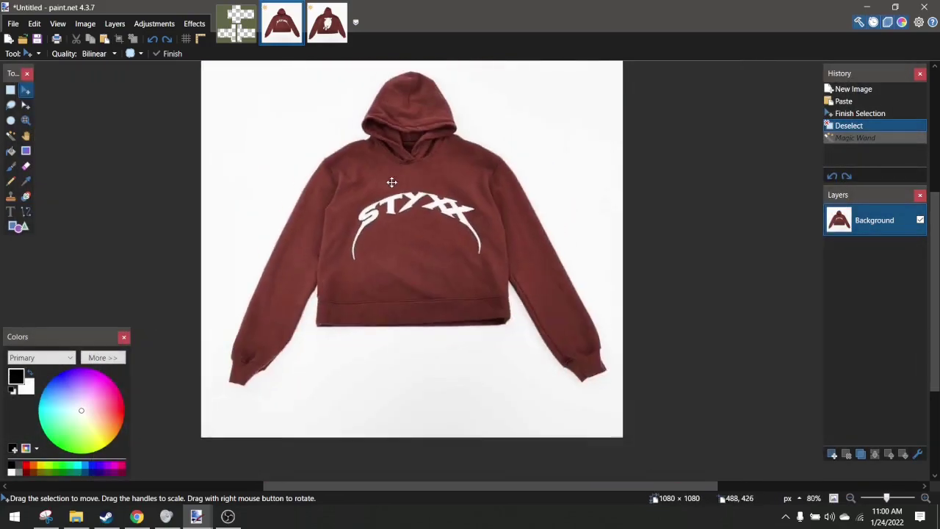
pyautogui.scroll(3, 391, 182)
pyautogui.scroll(1, 392, 182)
pyautogui.scroll(-1, 391, 182)
pyautogui.scroll(-1, 391, 182)
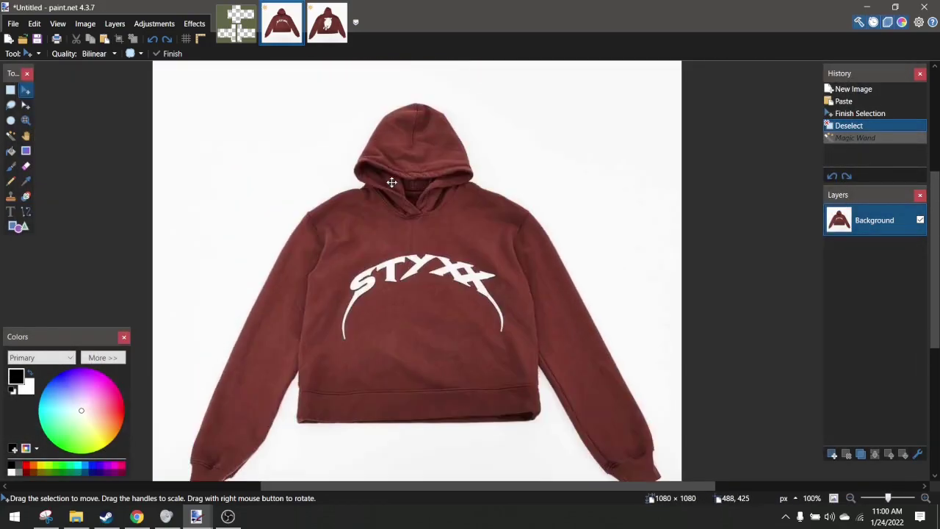
pyautogui.scroll(2, 382, 147)
pyautogui.click(329, 33)
pyautogui.click(285, 41)
pyautogui.click(316, 41)
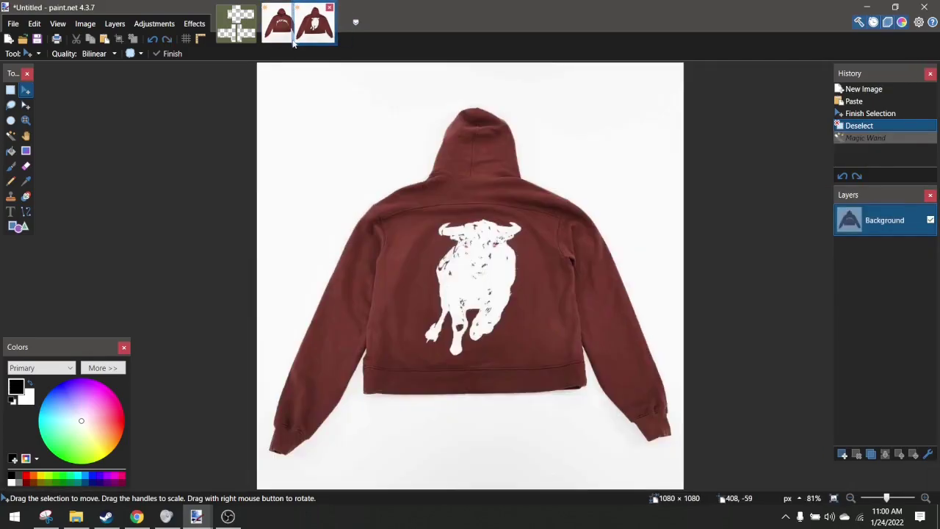
pyautogui.click(282, 42)
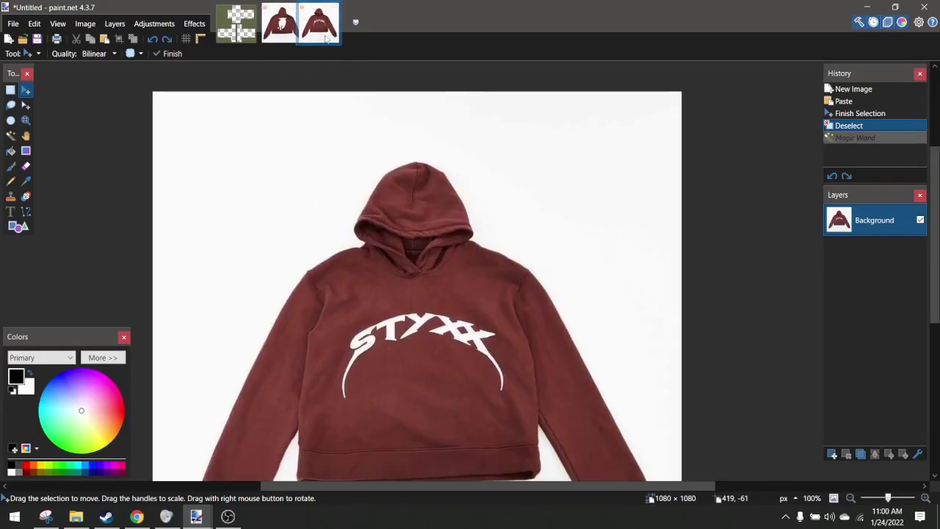
pyautogui.scroll(-3, 449, 260)
pyautogui.scroll(3, 443, 243)
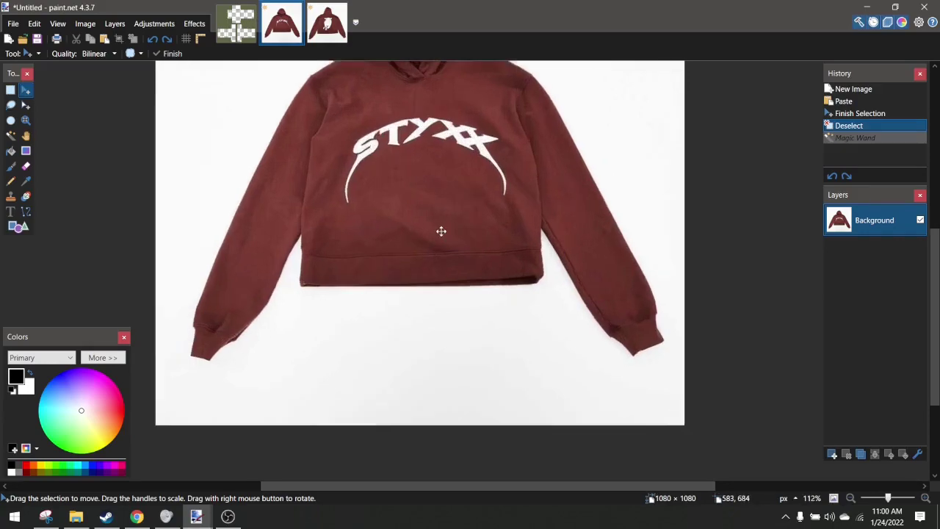
pyautogui.scroll(-2, 436, 220)
pyautogui.scroll(2, 426, 213)
pyautogui.scroll(4, 419, 207)
pyautogui.scroll(-6, 413, 203)
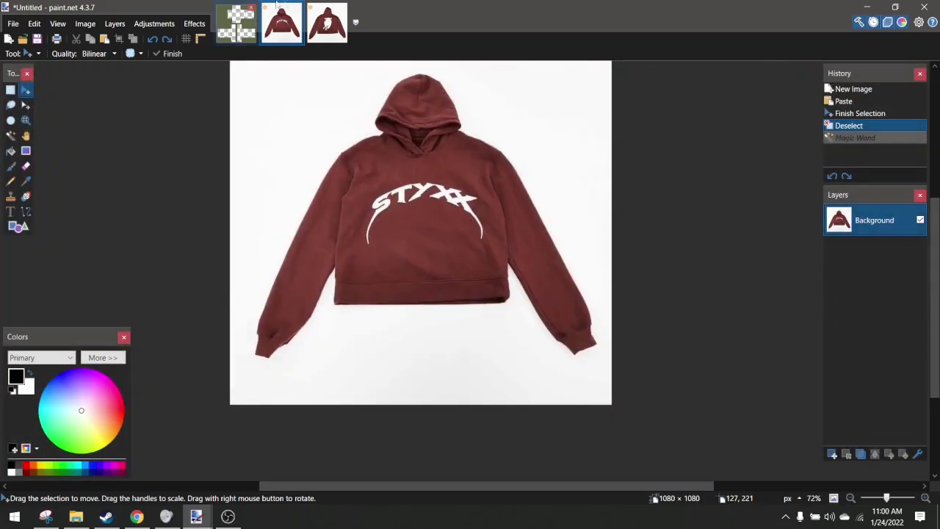
pyautogui.click(320, 35)
pyautogui.click(289, 33)
pyautogui.click(327, 35)
pyautogui.click(286, 30)
pyautogui.scroll(3, 413, 134)
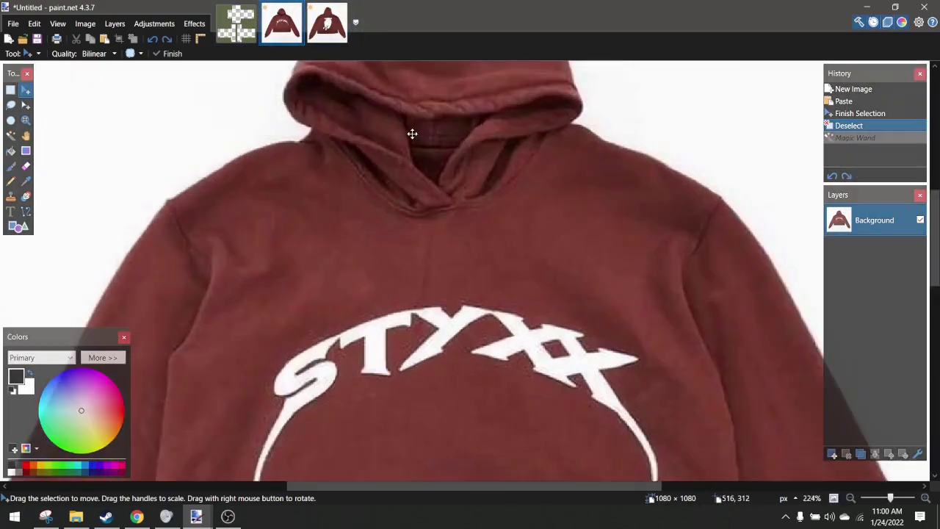
pyautogui.scroll(-2, 414, 134)
pyautogui.scroll(2, 412, 134)
pyautogui.scroll(-3, 412, 134)
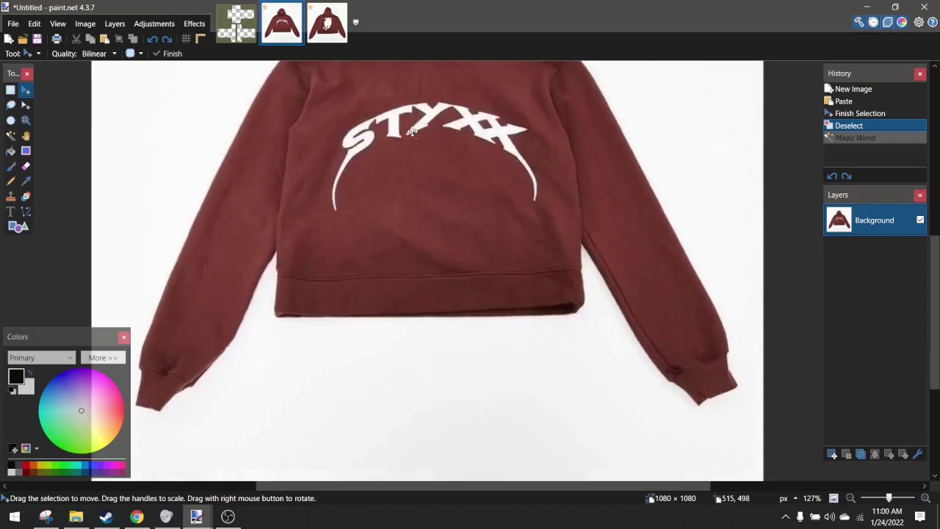
pyautogui.click(327, 27)
pyautogui.click(282, 26)
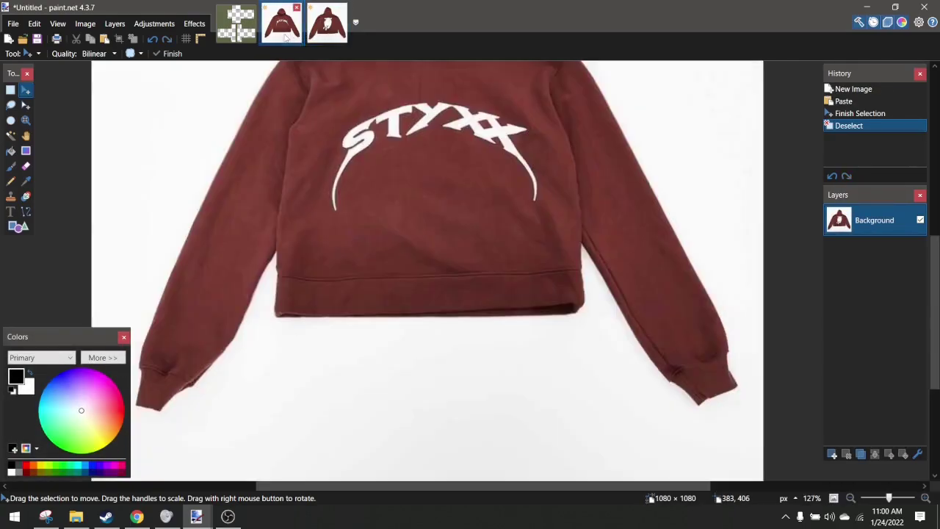
# Select the white background around the front hoodie with the Magic Wand at 46% tolerance and erase it
pyautogui.click(11, 135)
pyautogui.scroll(5, 447, 202)
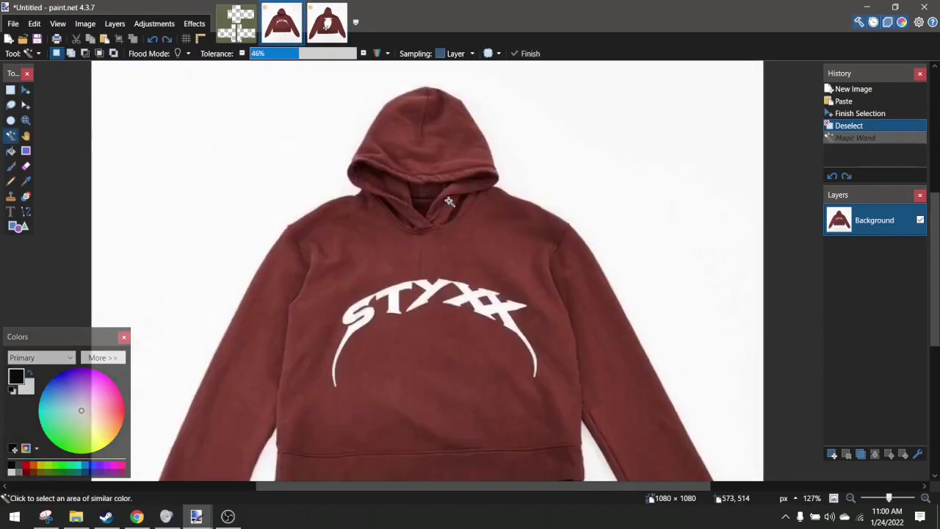
pyautogui.scroll(-5, 447, 201)
pyautogui.scroll(2, 449, 201)
pyautogui.click(682, 166)
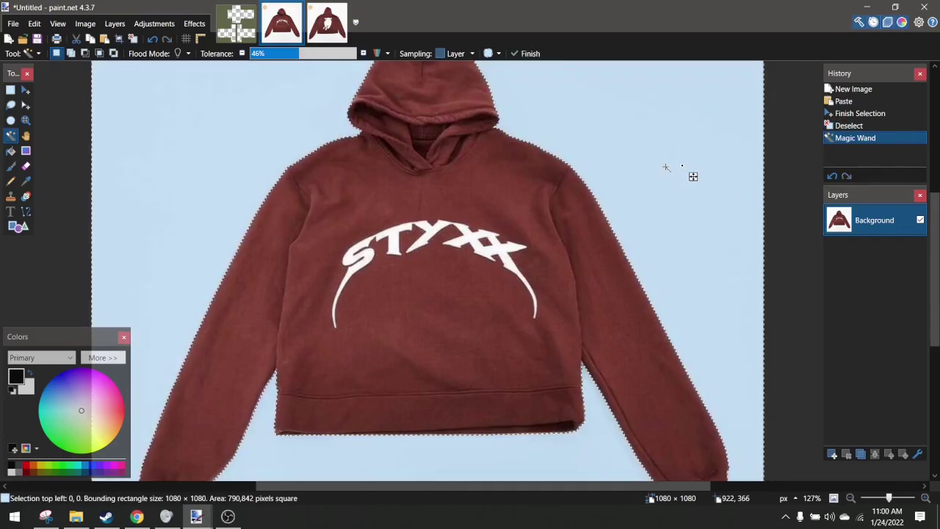
pyautogui.press('Delete')
# Erase the white background around the back hoodie using a Magic Wand selection
pyautogui.click(326, 27)
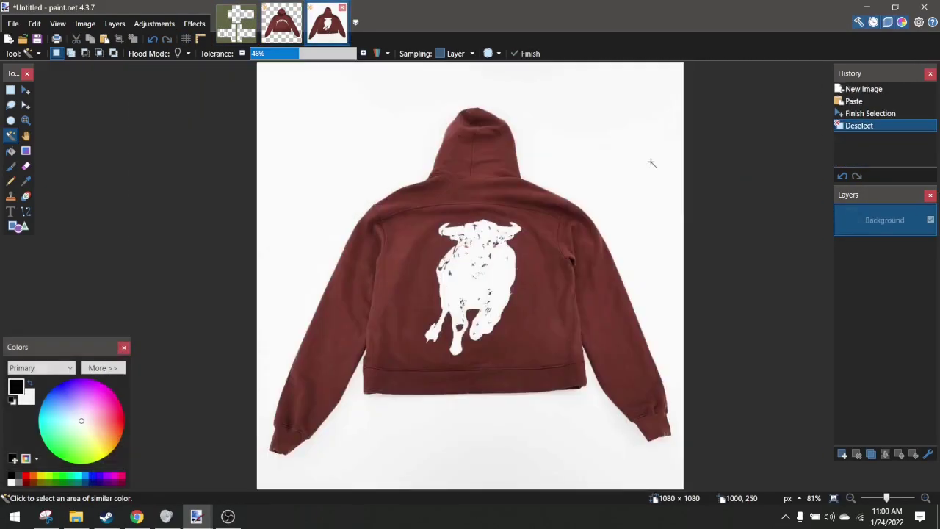
pyautogui.click(604, 152)
pyautogui.press('Delete')
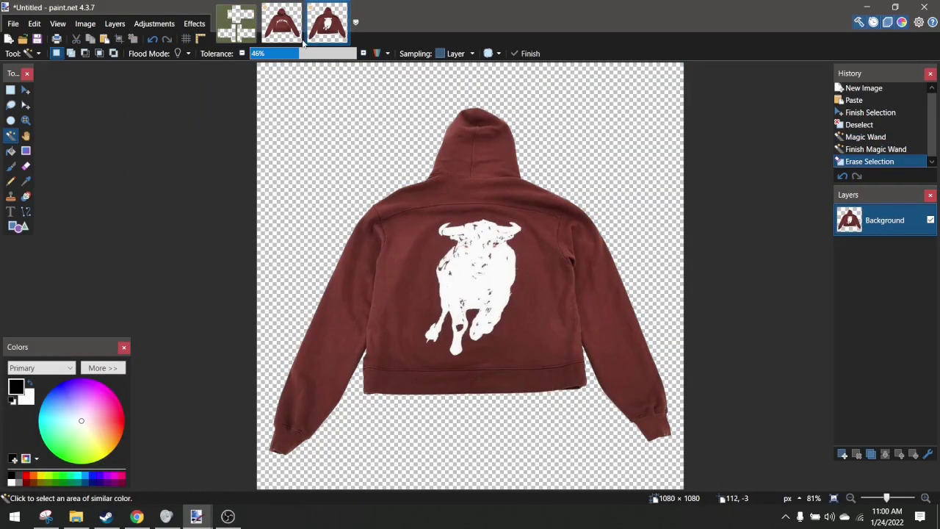
# Examine the torso and limb panels of the 2x.pdn clothing template
pyautogui.click(282, 23)
pyautogui.click(248, 37)
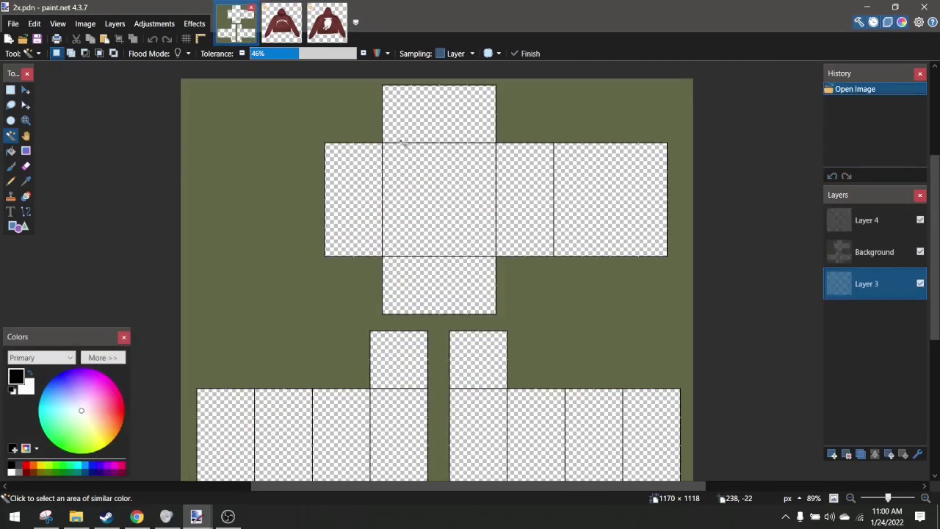
pyautogui.scroll(4, 423, 248)
pyautogui.scroll(-3, 432, 248)
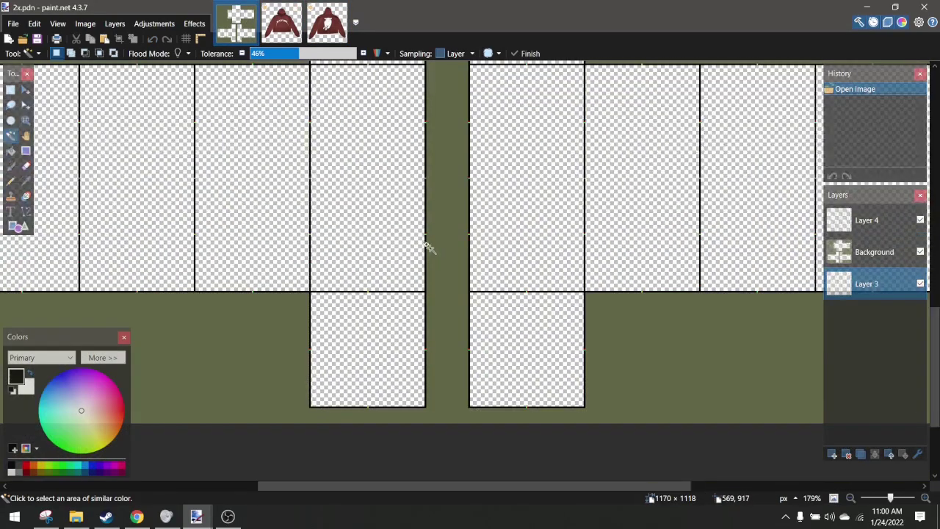
pyautogui.scroll(4, 441, 357)
pyautogui.scroll(-5, 443, 347)
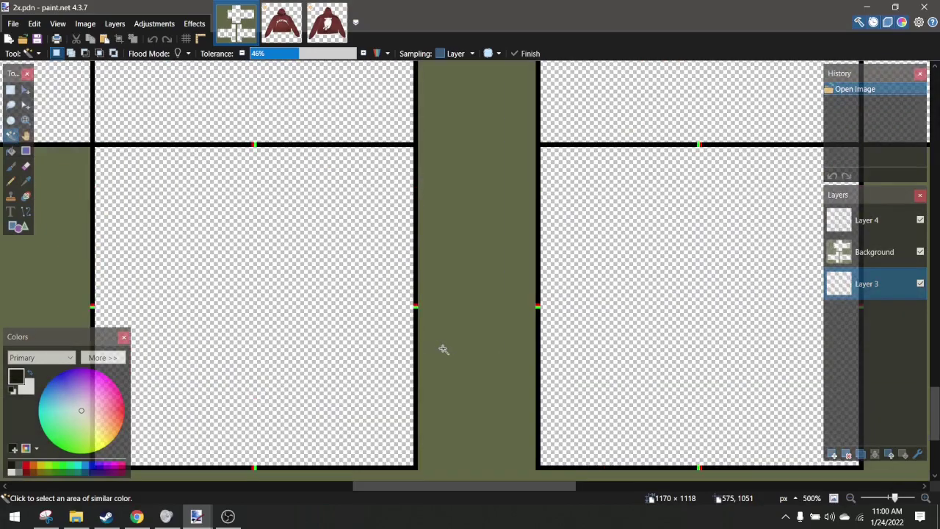
pyautogui.scroll(3, 439, 347)
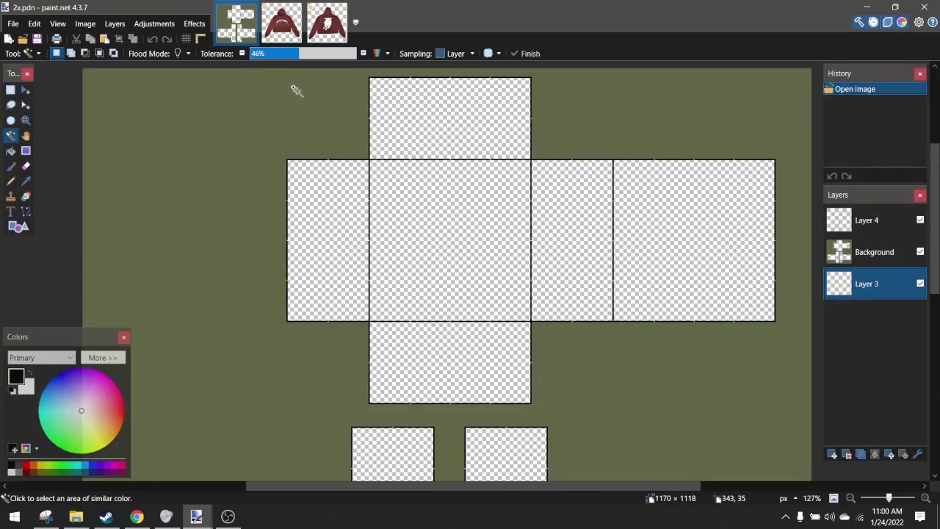
# Make a rectangular selection of about 553 × 498 px around the front hoodie's torso, from neckline to hem, and copy it
pyautogui.click(282, 22)
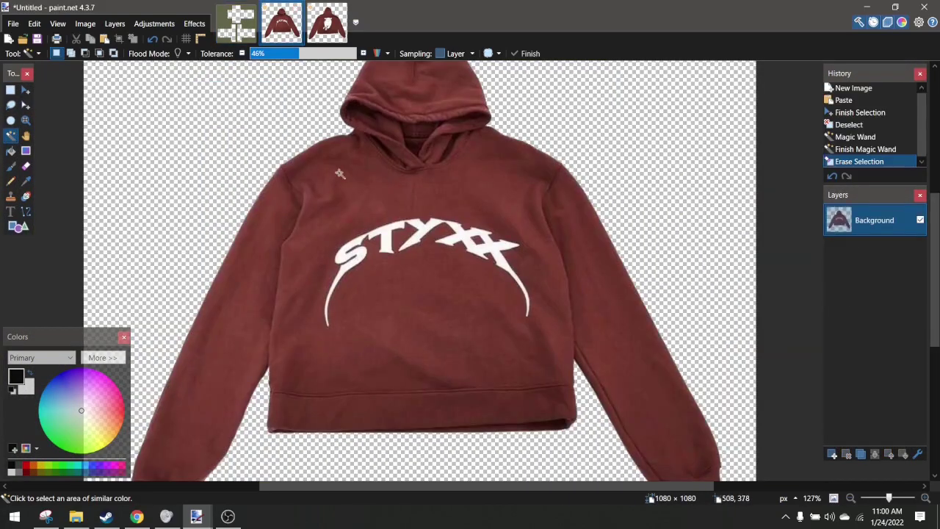
pyautogui.click(11, 89)
pyautogui.click(224, 26)
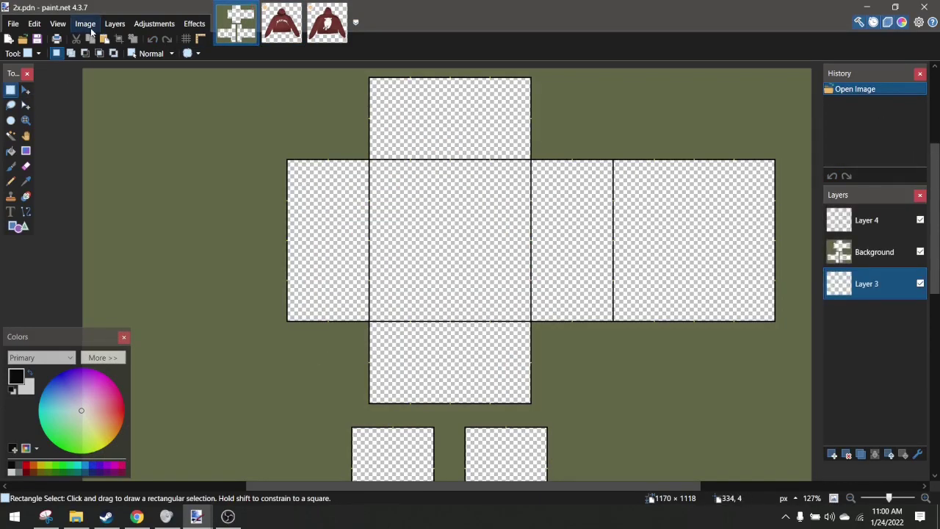
pyautogui.click(272, 29)
pyautogui.scroll(5, 329, 344)
pyautogui.scroll(-4, 294, 294)
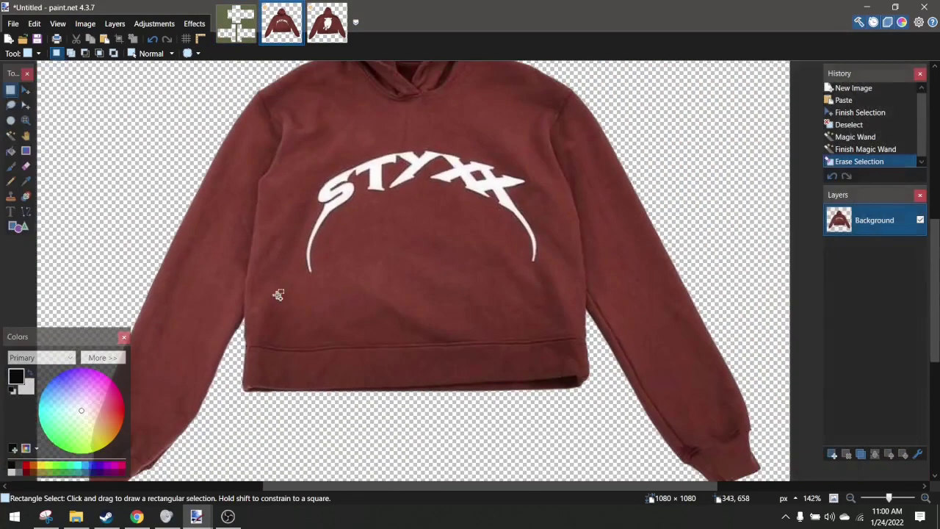
pyautogui.moveTo(236, 399); pyautogui.dragTo(622, 172)
pyautogui.scroll(4, 569, 206)
pyautogui.scroll(-2, 580, 208)
pyautogui.scroll(-3, 526, 176)
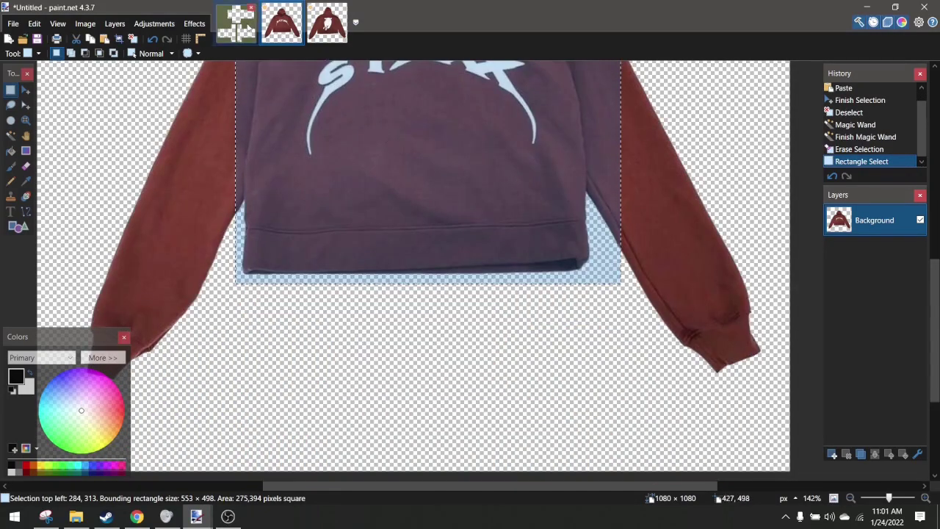
# Paste the torso into Layer 3 of the 2x.pdn template, scale it to about 311 × 280 px and place it over the front torso panel
pyautogui.click(246, 28)
pyautogui.hotkey('ctrl', 'v')
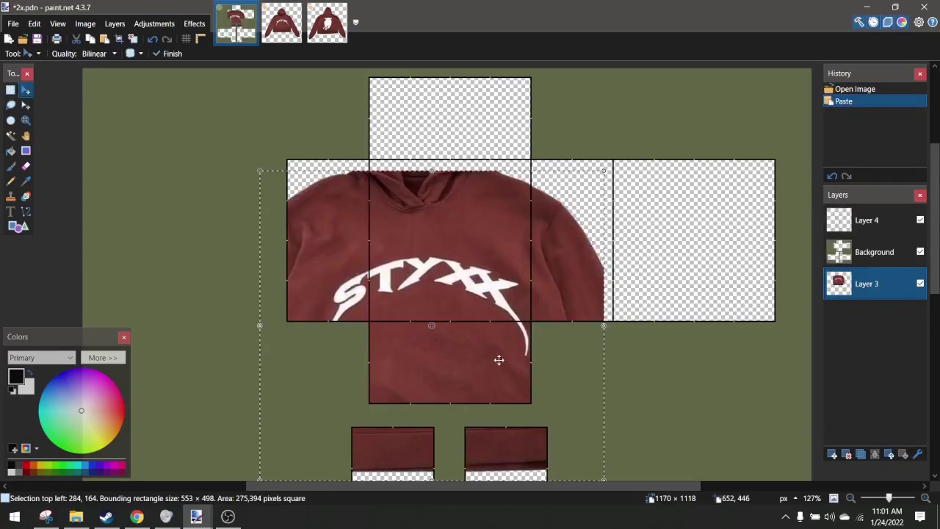
pyautogui.keyDown('ctrl'); pyautogui.scroll(-3, 491, 362); pyautogui.keyUp('ctrl')
pyautogui.keyDown('shift'); pyautogui.moveTo(456, 446); pyautogui.dragTo(518, 295); pyautogui.keyUp('shift')
pyautogui.keyDown('ctrl'); pyautogui.scroll(3, 487, 327); pyautogui.keyUp('ctrl')
pyautogui.keyDown('ctrl'); pyautogui.scroll(4, 521, 295); pyautogui.keyUp('ctrl')
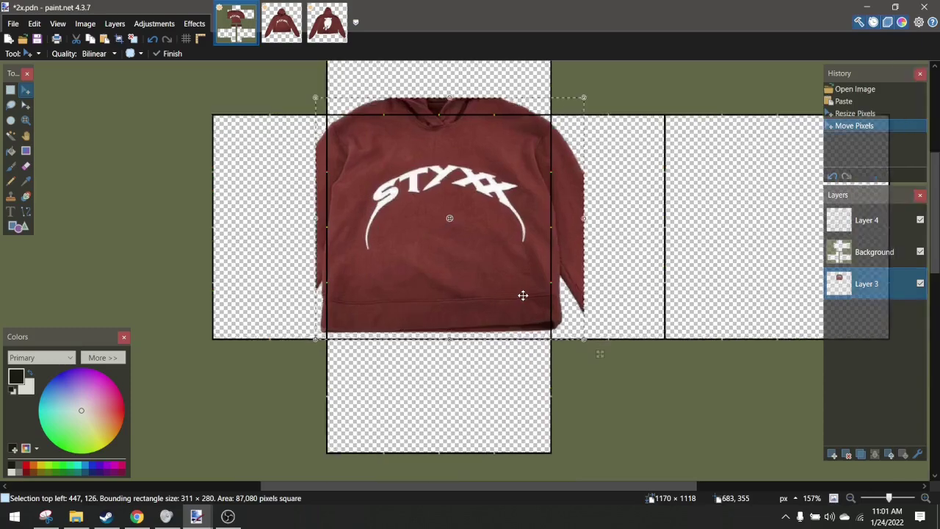
# Lower the pasted torso's upper edge to make it about 311 × 270 px, and deselect it
pyautogui.scroll(1, 443, 169)
pyautogui.keyDown('ctrl'); pyautogui.scroll(4, 441, 179); pyautogui.keyUp('ctrl')
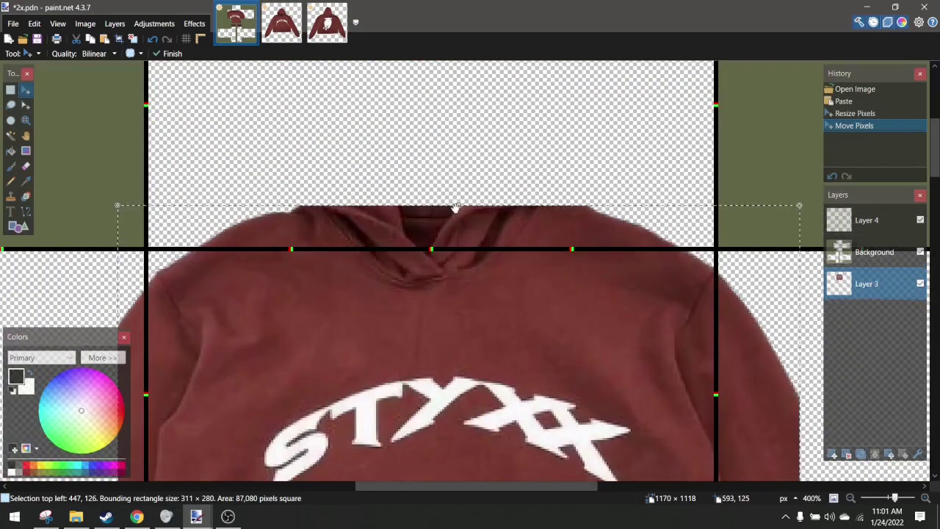
pyautogui.moveTo(461, 209); pyautogui.dragTo(466, 232)
pyautogui.scroll(-5, 466, 231)
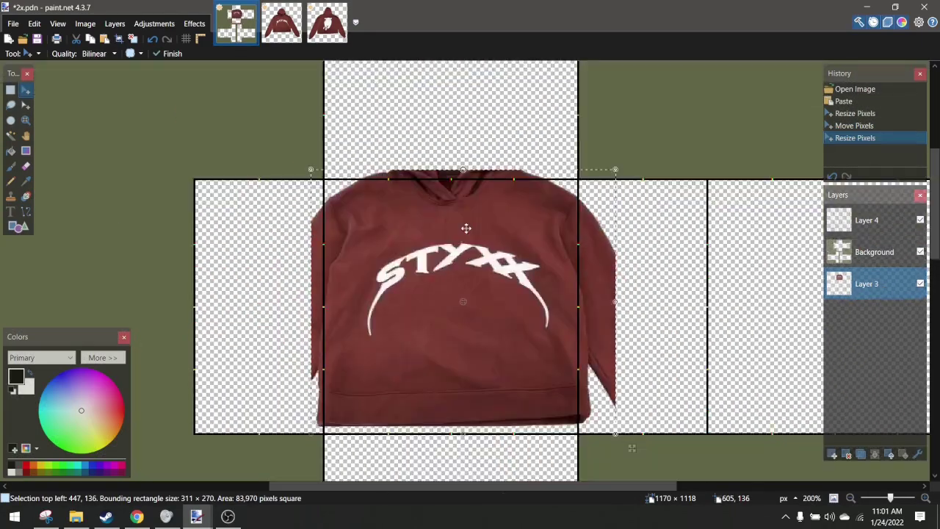
pyautogui.scroll(4, 635, 391)
pyautogui.keyDown('ctrl'); pyautogui.scroll(3, 635, 391); pyautogui.keyUp('ctrl')
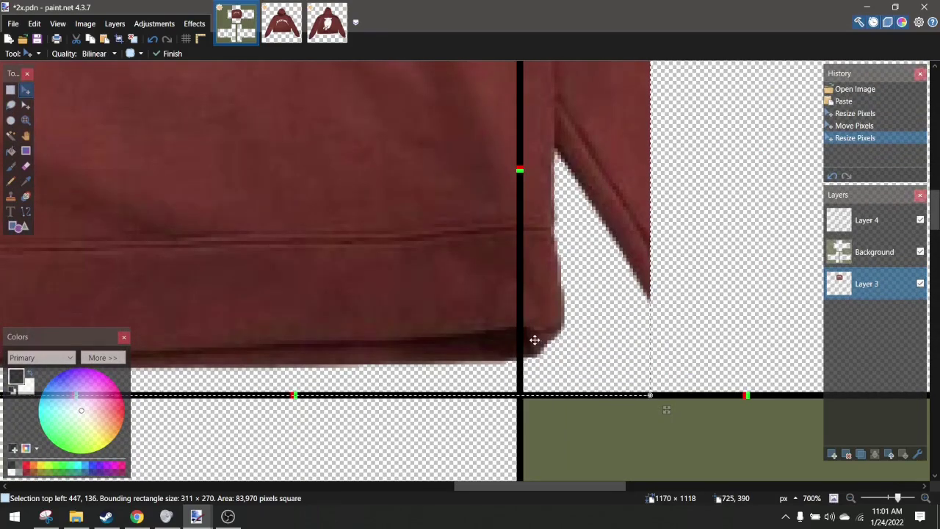
pyautogui.hotkey('ctrl', 'd')
pyautogui.hscroll(-2, 525, 333)
pyautogui.hscroll(4, 434, 302)
pyautogui.keyDown('ctrl'); pyautogui.scroll(-4, 434, 301); pyautogui.keyUp('ctrl')
pyautogui.hscroll(3, 434, 301)
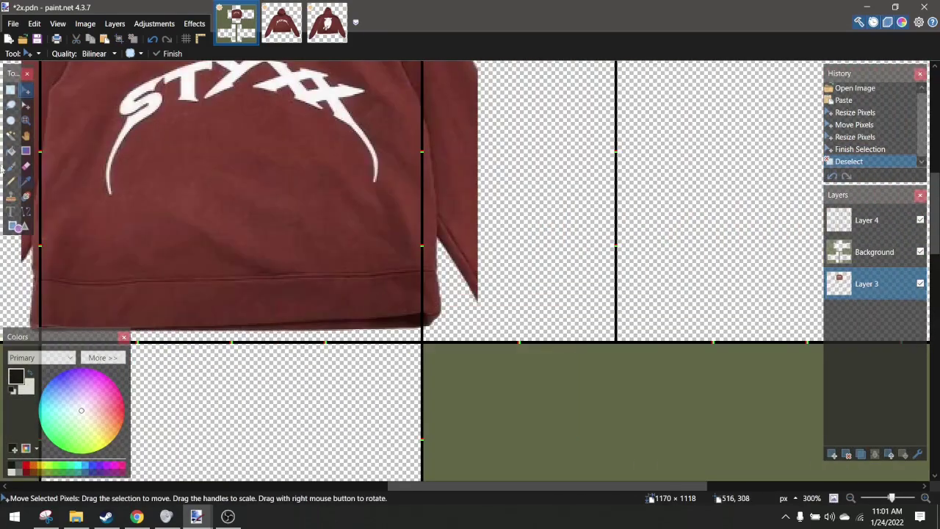
# Set the Eraser brush width to 14 and erase the uneven edge beneath the right part of the hoodie's hem
pyautogui.press('e')
pyautogui.keyDown('ctrl'); pyautogui.scroll(5, 411, 316); pyautogui.keyUp('ctrl')
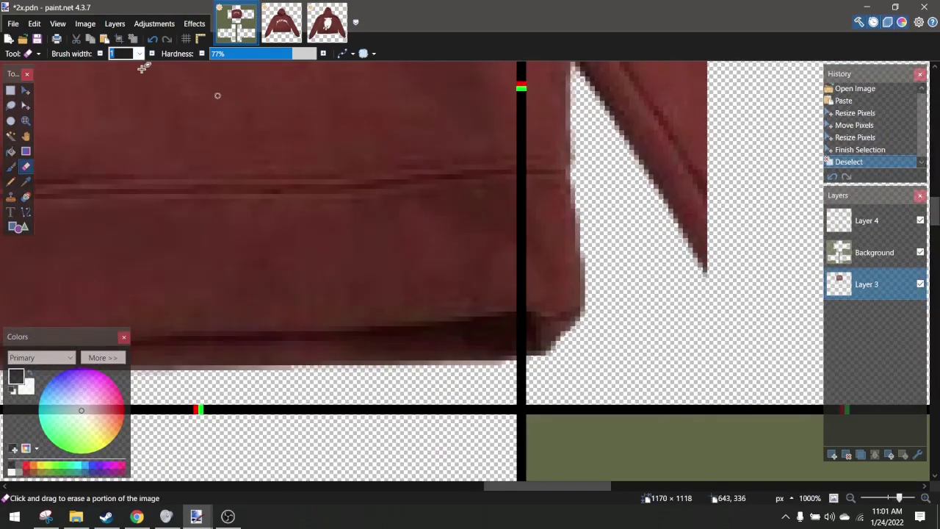
pyautogui.click(142, 53)
pyautogui.click(140, 205)
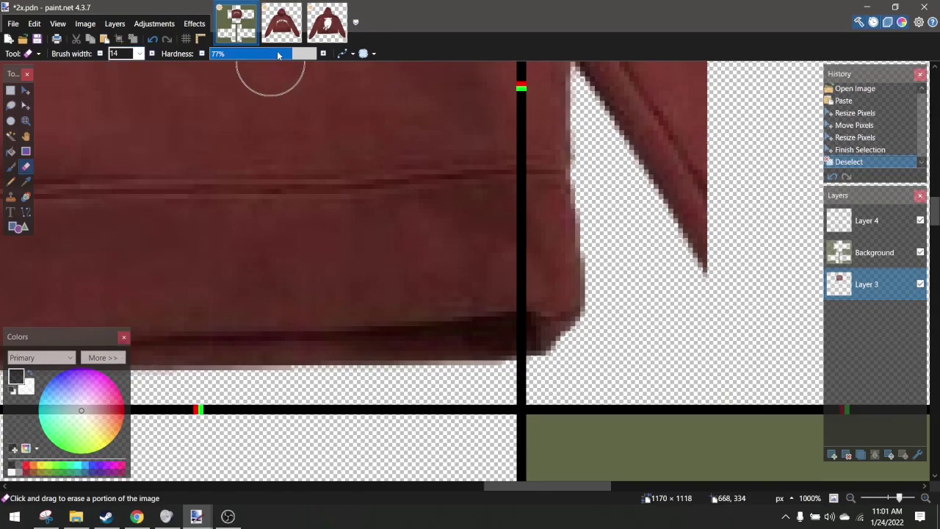
pyautogui.moveTo(272, 55); pyautogui.dragTo(292, 55)
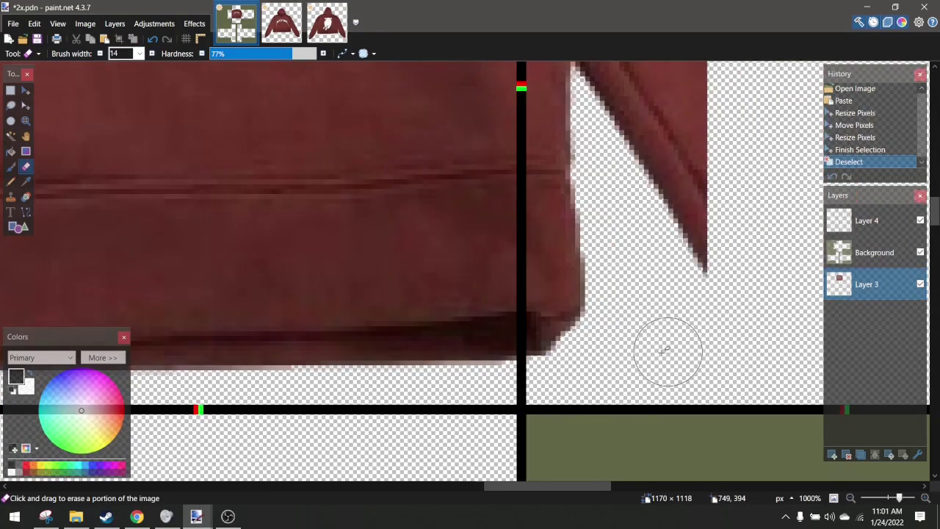
pyautogui.moveTo(598, 351)
pyautogui.mouseDown()
pyautogui.moveTo(510, 360)
pyautogui.moveTo(367, 399)
pyautogui.mouseUp()
pyautogui.hscroll(-6, 372, 384)
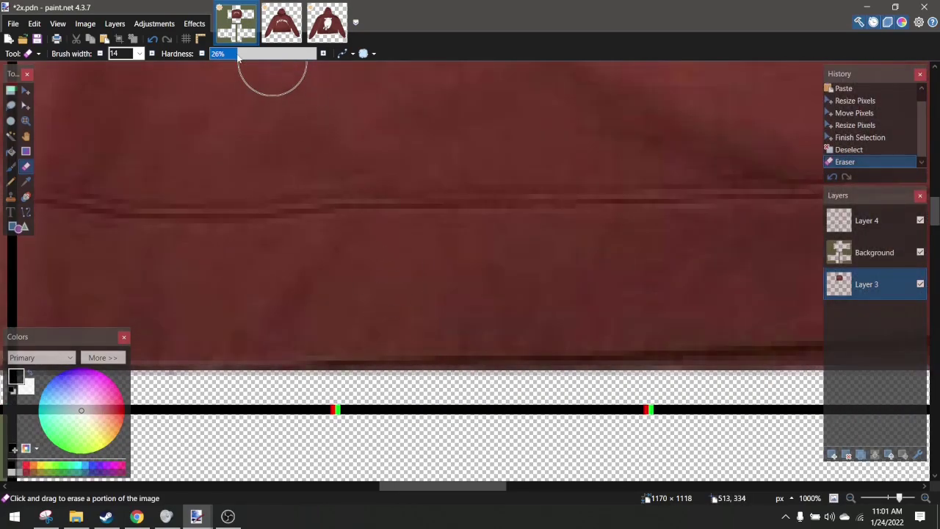
pyautogui.hscroll(-8, 450, 221)
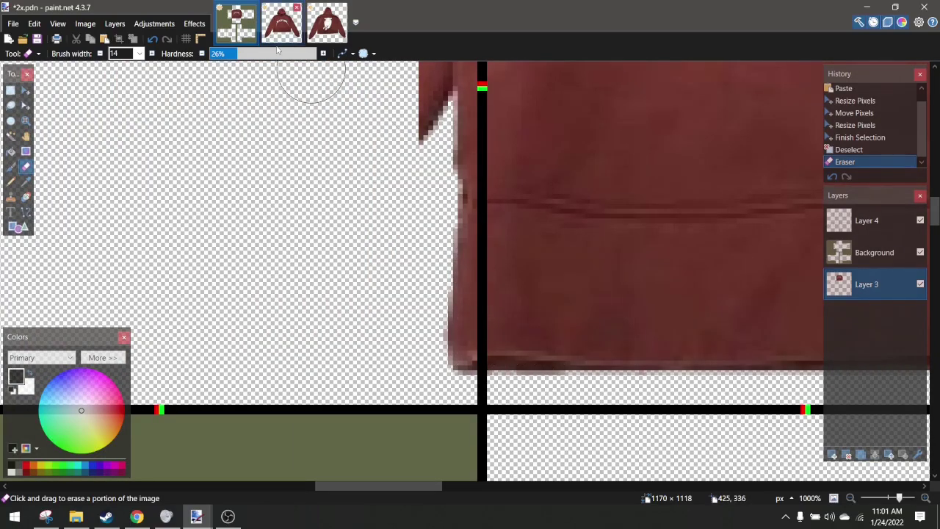
# Set the Eraser hardness to 79% and trim the uneven edge beneath the left part of the hem
pyautogui.click(294, 53)
pyautogui.moveTo(445, 386)
pyautogui.mouseDown()
pyautogui.moveTo(573, 409)
pyautogui.moveTo(569, 393)
pyautogui.moveTo(541, 381)
pyautogui.moveTo(566, 363)
pyautogui.moveTo(541, 375)
pyautogui.moveTo(251, 386)
pyautogui.moveTo(147, 407)
pyautogui.mouseUp()
pyautogui.hscroll(10, 572, 390)
pyautogui.hscroll(-3, 470, 389)
pyautogui.hscroll(-10, 471, 389)
# Erase the uneven edge beneath the middle of the hoodie's hem on Layer 3
pyautogui.scroll(-5, 482, 378)
pyautogui.hscroll(6, 483, 378)
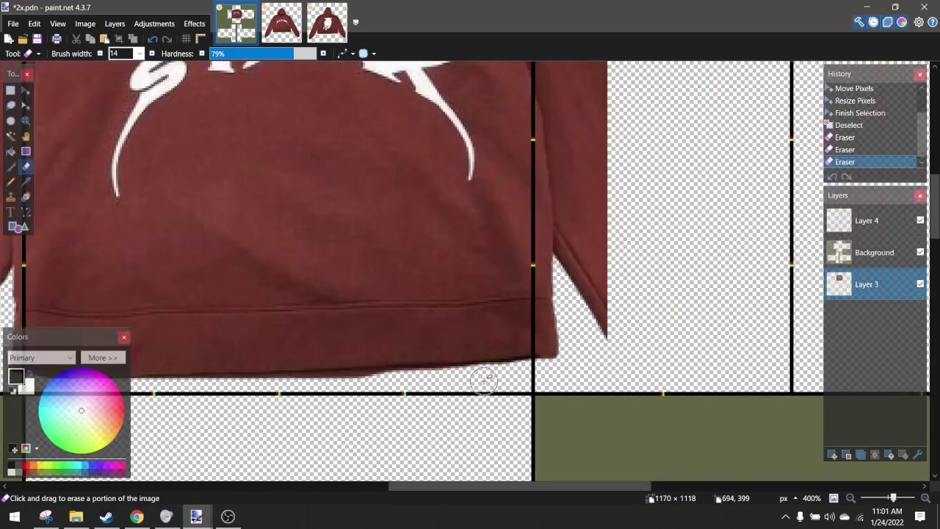
pyautogui.scroll(4, 478, 387)
pyautogui.hscroll(-3, 481, 388)
pyautogui.hscroll(-4, 602, 373)
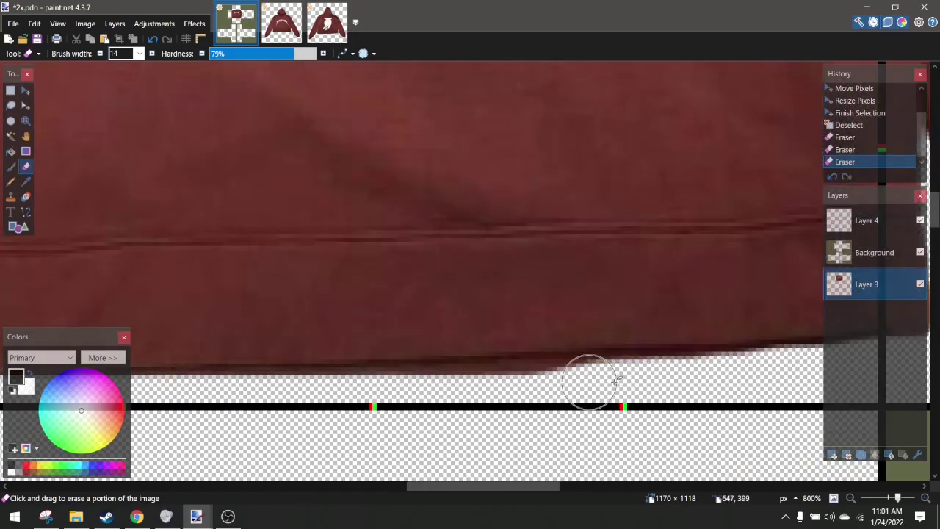
pyautogui.moveTo(597, 391); pyautogui.dragTo(500, 397)
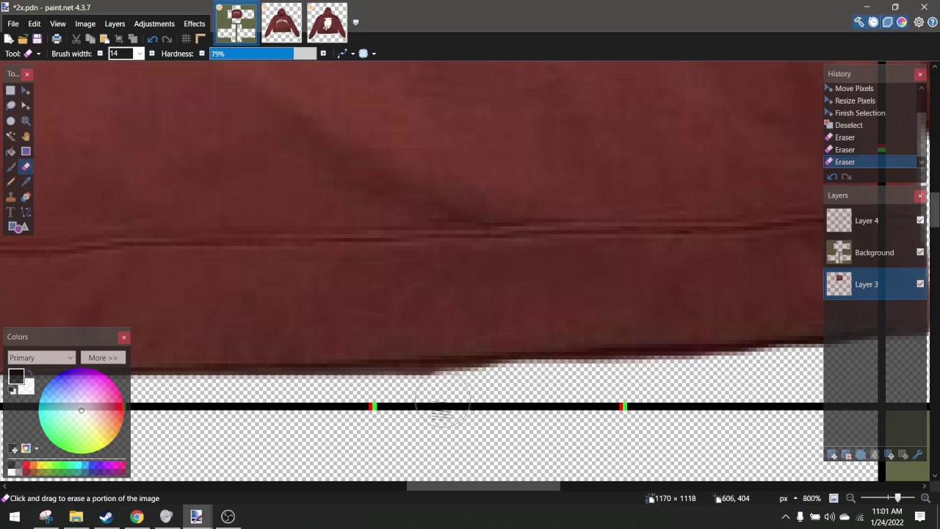
pyautogui.moveTo(389, 411); pyautogui.dragTo(343, 408)
pyautogui.keyDown('ctrl'); pyautogui.scroll(-4, 343, 409); pyautogui.keyUp('ctrl')
pyautogui.keyDown('ctrl'); pyautogui.scroll(3, 288, 153); pyautogui.keyUp('ctrl')
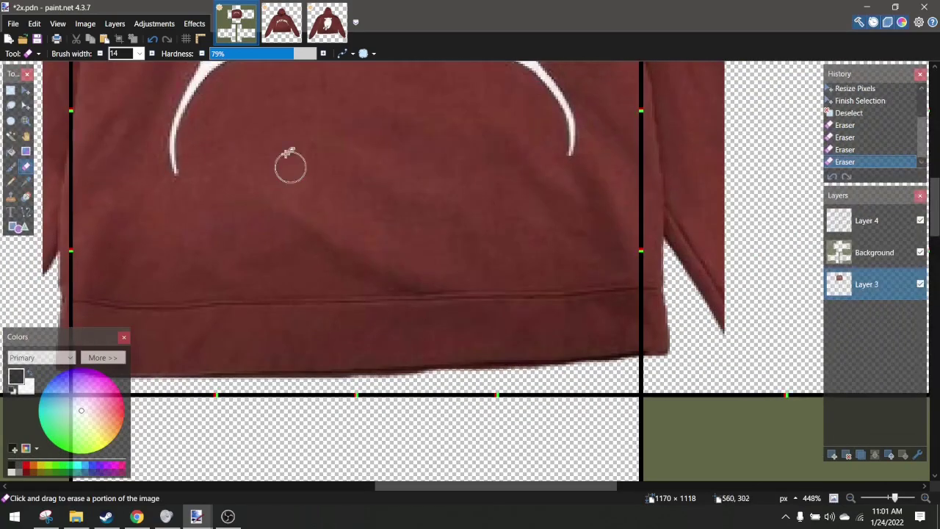
# Deselect the selection in the front hoodie photo and inspect how its original hem runs
pyautogui.click(286, 36)
pyautogui.keyDown('ctrl'); pyautogui.scroll(5, 423, 328); pyautogui.keyUp('ctrl')
pyautogui.hotkey('ctrl', 'd')
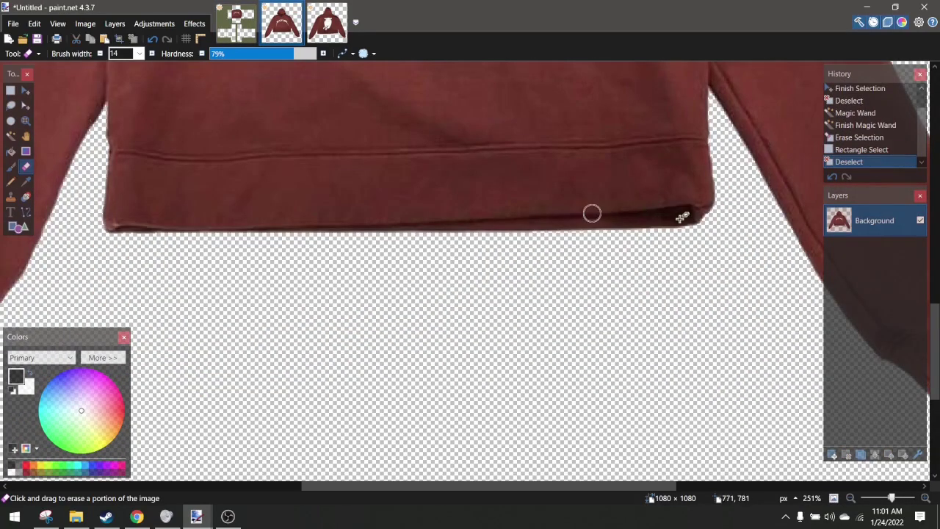
# Return to the 2x.pdn template and smooth the rest of the uneven hem edge with the Eraser
pyautogui.click(240, 34)
pyautogui.keyDown('ctrl'); pyautogui.scroll(3, 629, 311); pyautogui.keyUp('ctrl')
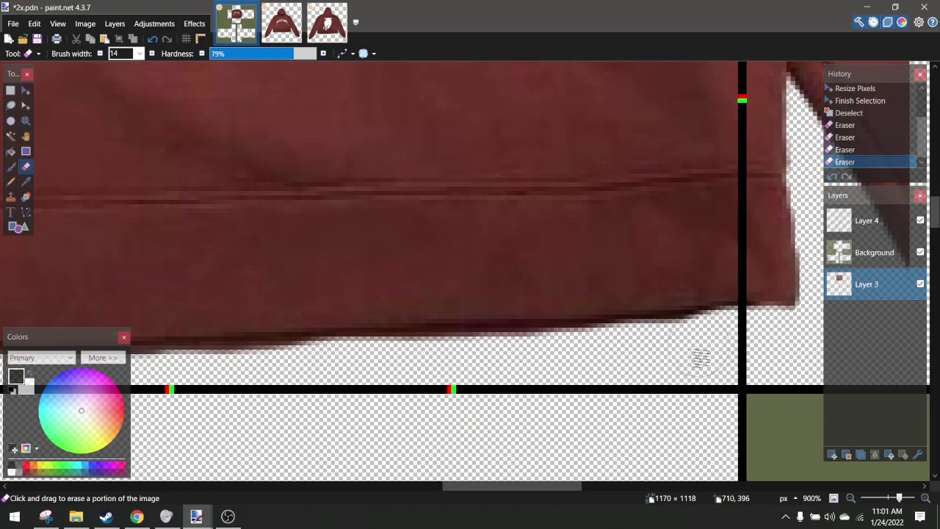
pyautogui.hscroll(-3, 519, 363)
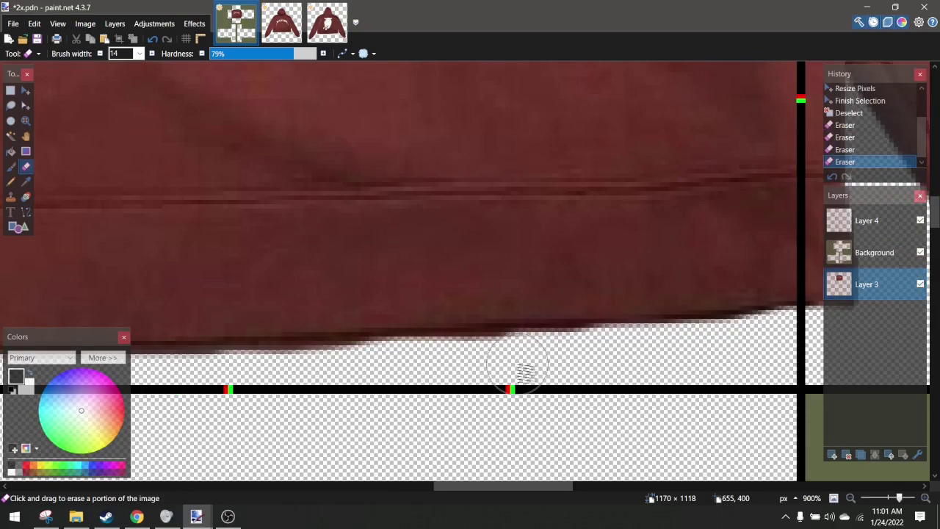
pyautogui.moveTo(493, 373); pyautogui.dragTo(346, 380)
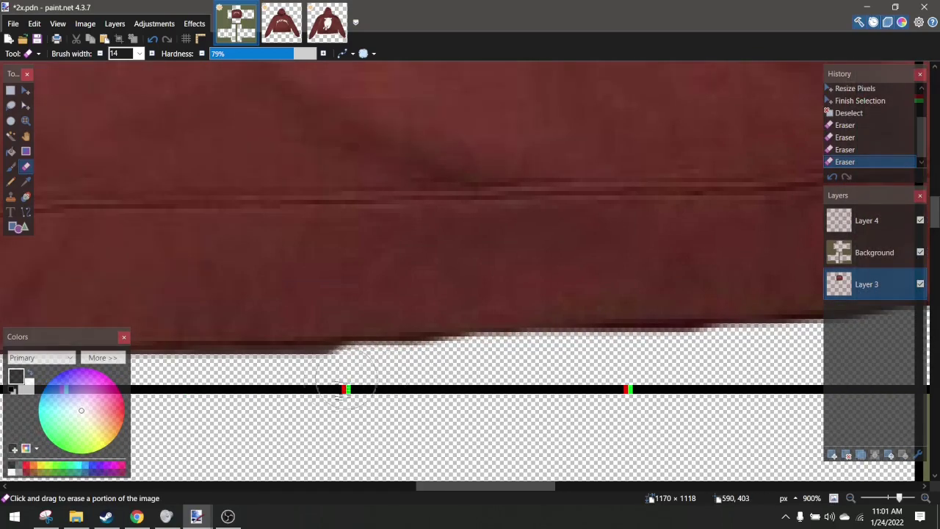
pyautogui.hscroll(-10, 253, 386)
pyautogui.moveTo(253, 386); pyautogui.dragTo(261, 382)
# Erase the sleeve and torso parts that extend past the left boundary of the front torso panel
pyautogui.scroll(-5, 291, 365)
pyautogui.scroll(-5, 487, 254)
pyautogui.scroll(10, 653, 294)
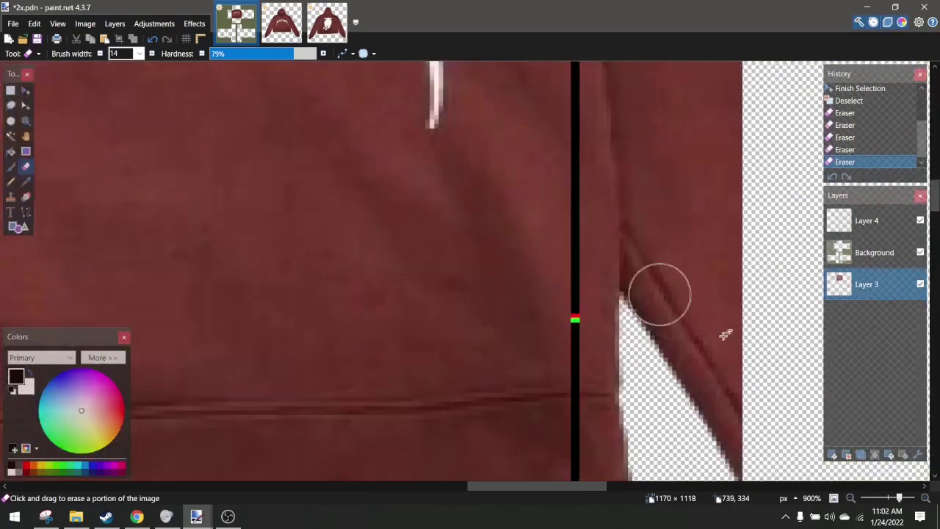
pyautogui.scroll(-9, 500, 251)
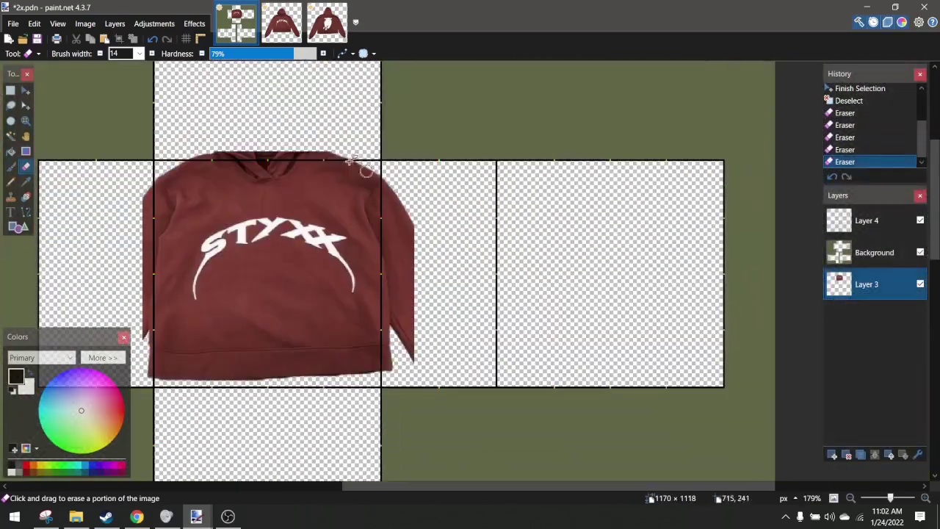
pyautogui.scroll(2, 319, 162)
pyautogui.scroll(-1, 309, 160)
pyautogui.scroll(-1, 247, 212)
pyautogui.scroll(9, 248, 210)
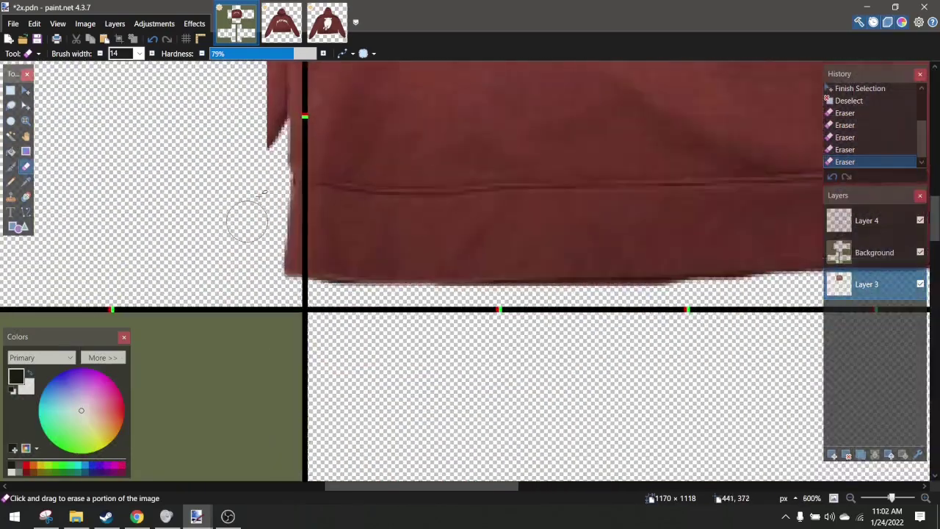
pyautogui.scroll(4, 269, 242)
pyautogui.scroll(-7, 271, 253)
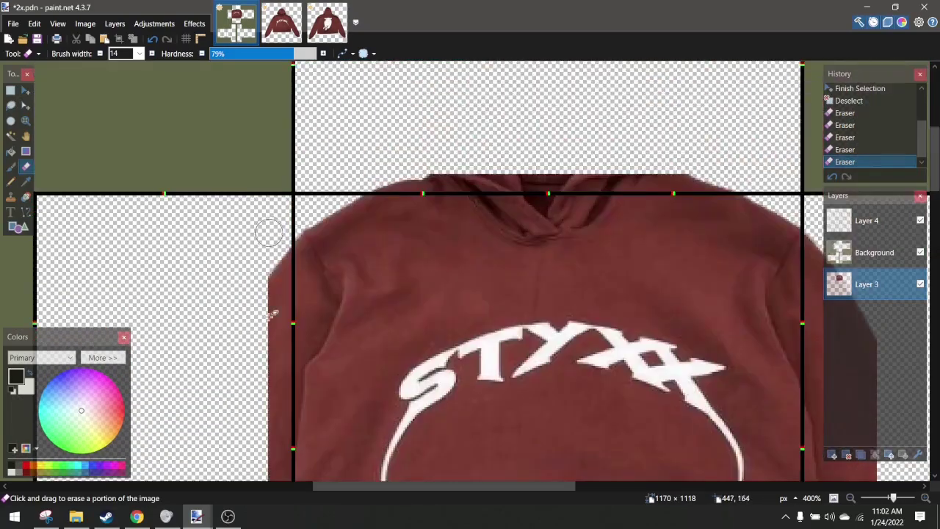
pyautogui.scroll(-4, 268, 229)
pyautogui.scroll(3, 282, 276)
pyautogui.scroll(3, 290, 283)
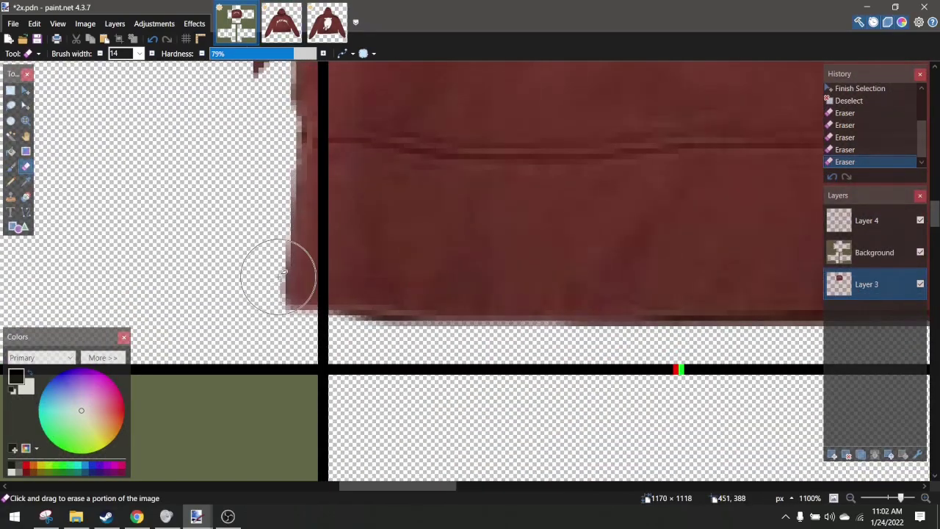
pyautogui.scroll(20, 279, 305)
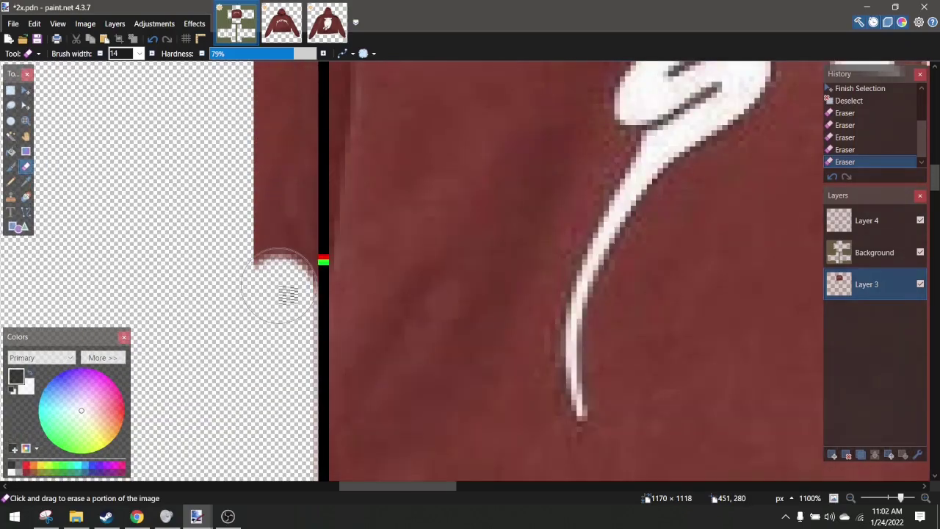
# Erase the sleeve and hem corner on the right of the front torso panel, leaving a narrow margin past its boundary
pyautogui.scroll(-9, 276, 285)
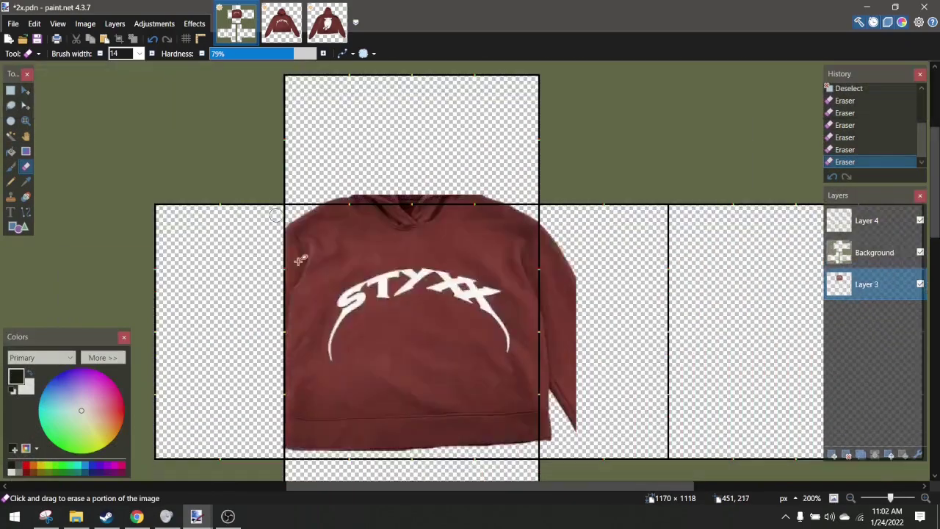
pyautogui.scroll(5, 537, 334)
pyautogui.scroll(-3, 536, 364)
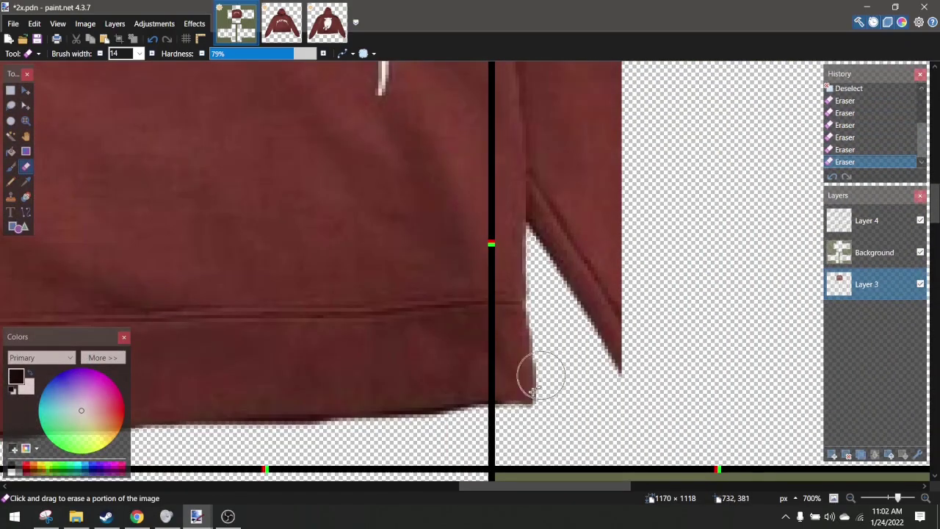
pyautogui.click(534, 409)
pyautogui.scroll(20, 541, 408)
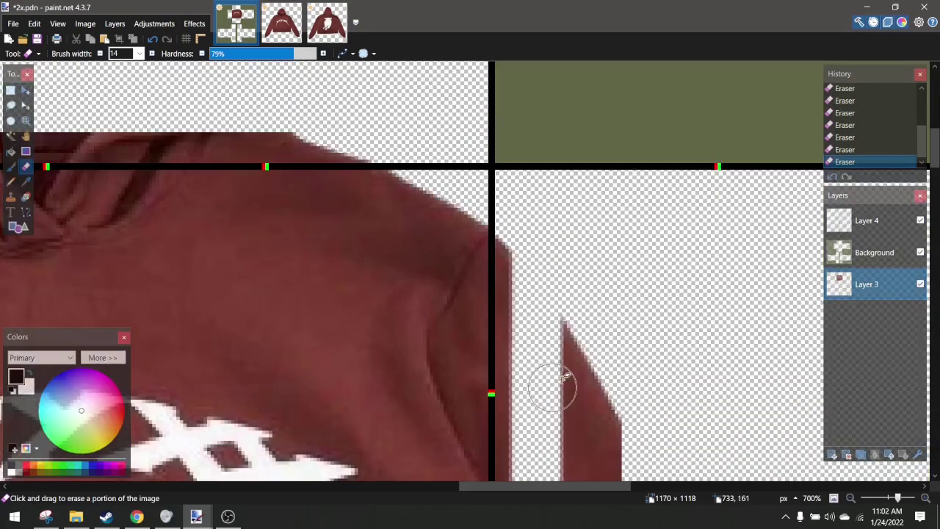
pyautogui.scroll(-16, 570, 319)
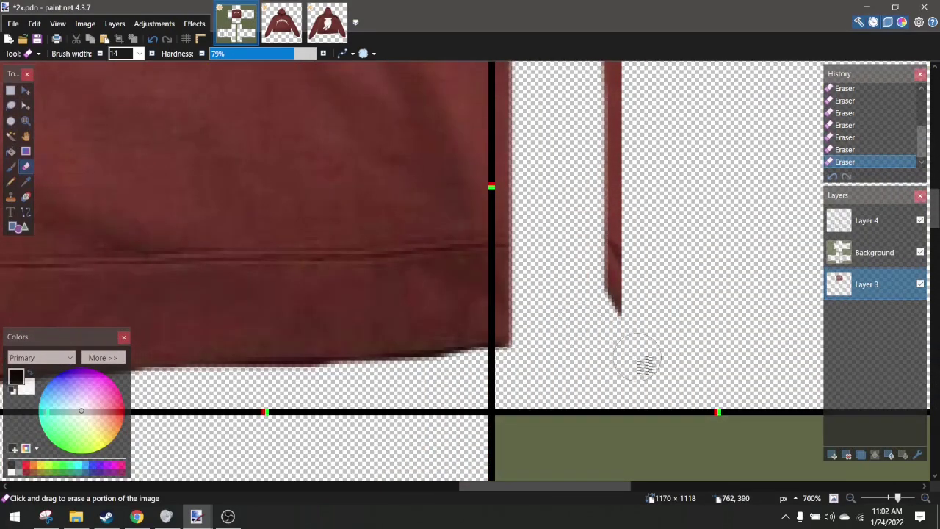
pyautogui.scroll(7, 639, 345)
pyautogui.scroll(-6, 631, 311)
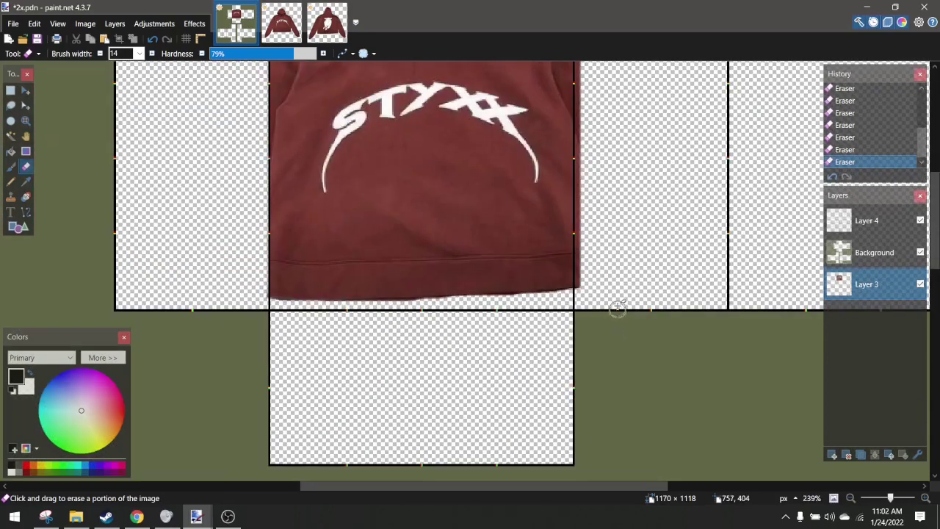
pyautogui.scroll(-3, 617, 309)
# Examine how the trimmed hoodie fits the front torso panel's outline on all sides
pyautogui.moveTo(215, 520)
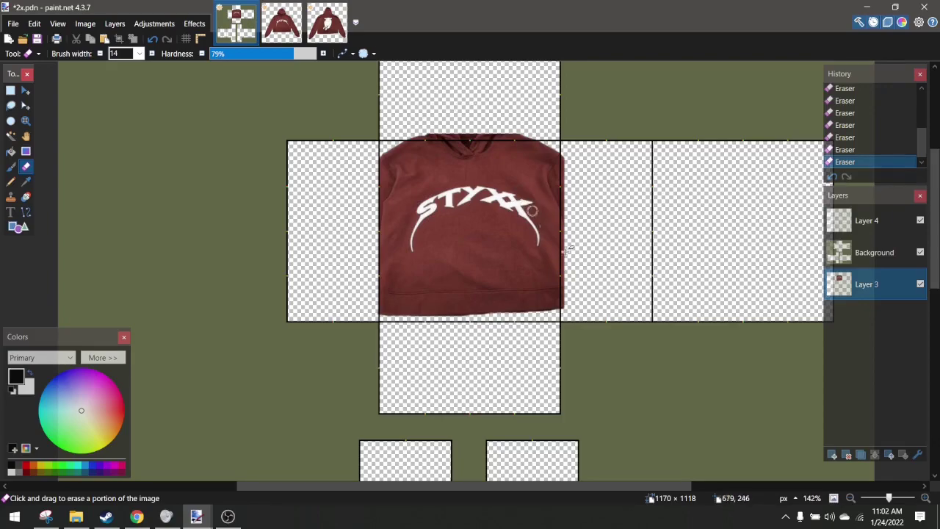
pyautogui.scroll(3, 569, 250)
pyautogui.scroll(-3, 572, 251)
pyautogui.scroll(3, 647, 177)
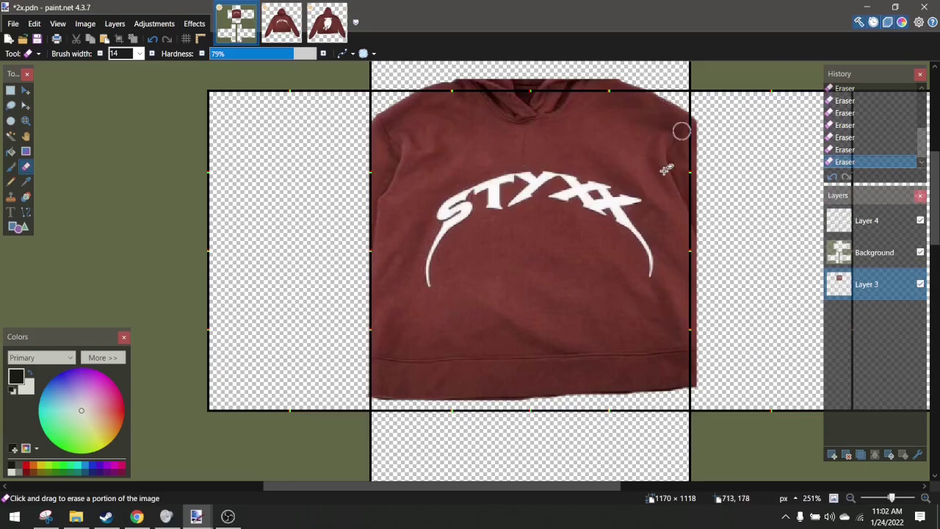
pyautogui.scroll(-4, 697, 213)
pyautogui.scroll(4, 727, 213)
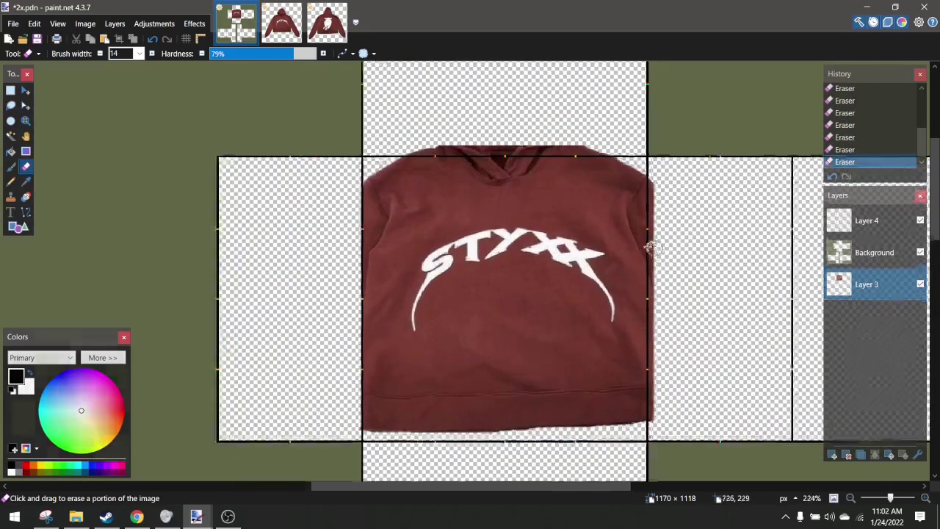
pyautogui.scroll(1, 593, 210)
pyautogui.scroll(3, 506, 219)
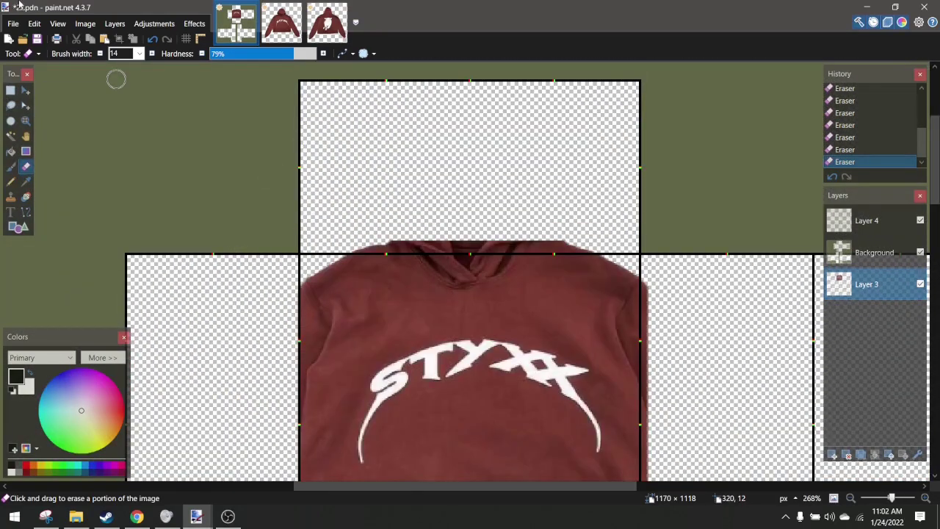
pyautogui.click(195, 25)
pyautogui.click(877, 287)
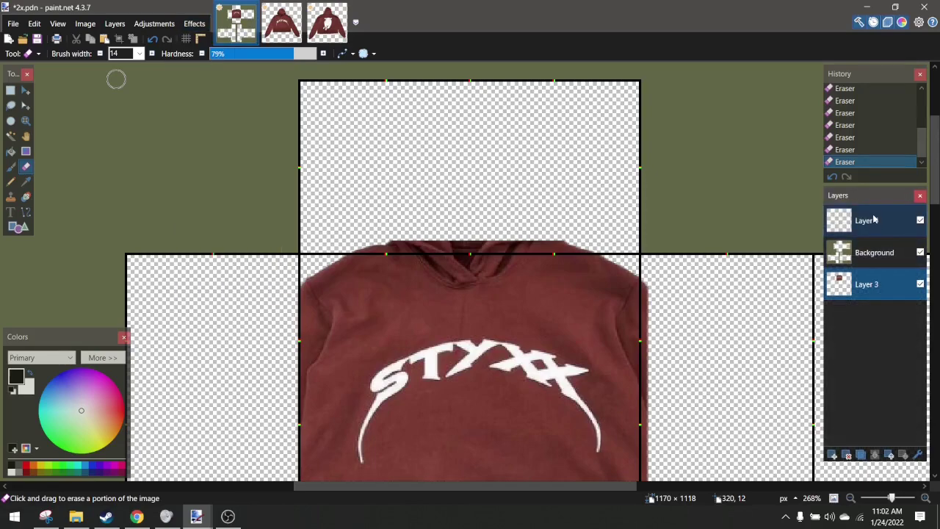
# Duplicate all of Layer 4's template outlines onto a new layer and invert the copy's colors
pyautogui.click(866, 220)
pyautogui.scroll(-3, 778, 270)
pyautogui.scroll(2, 700, 332)
pyautogui.scroll(-2, 700, 332)
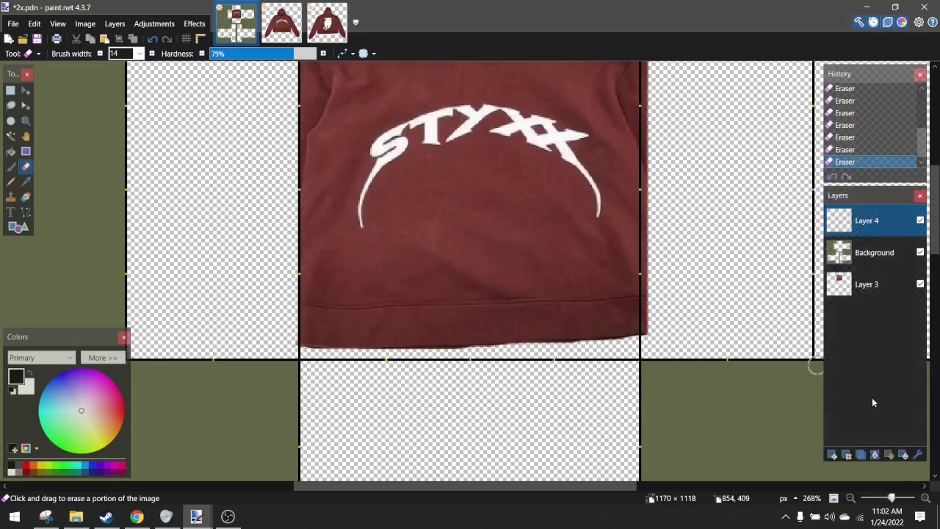
pyautogui.hotkey('ctrl', 'a')
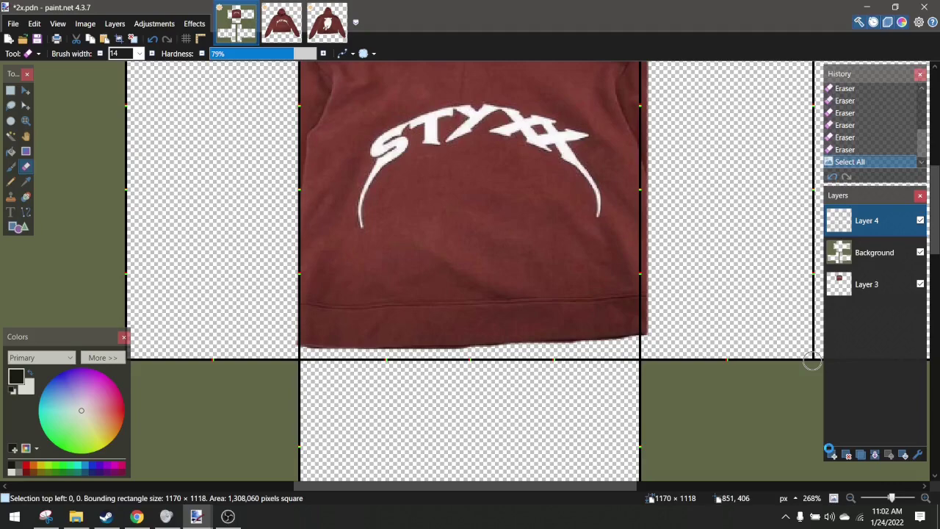
pyautogui.click(832, 455)
pyautogui.hotkey('ctrl', 'v')
pyautogui.hotkey('ctrl', 'shift', 'i')
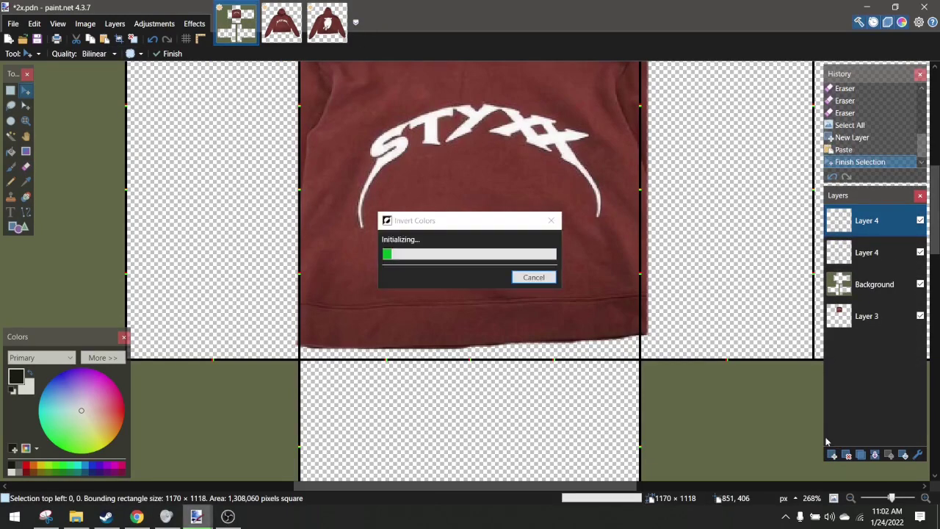
# Copy the inverted outlines, deselect, and open Layer 3 in Liquify with the clipboard image as its background
pyautogui.hotkey('ctrl', 'a')
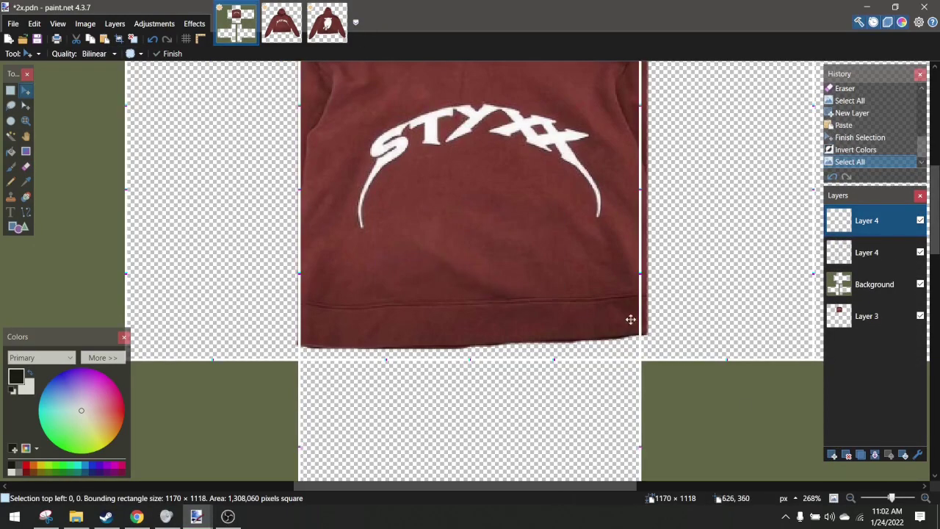
pyautogui.hotkey('ctrl', 'd')
pyautogui.click(862, 323)
pyautogui.click(195, 25)
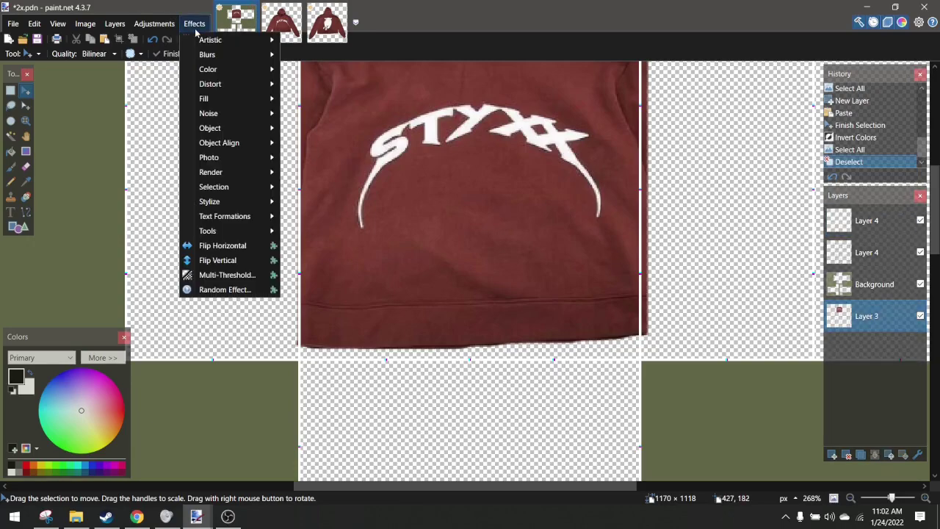
pyautogui.moveTo(225, 230)
pyautogui.click(319, 249)
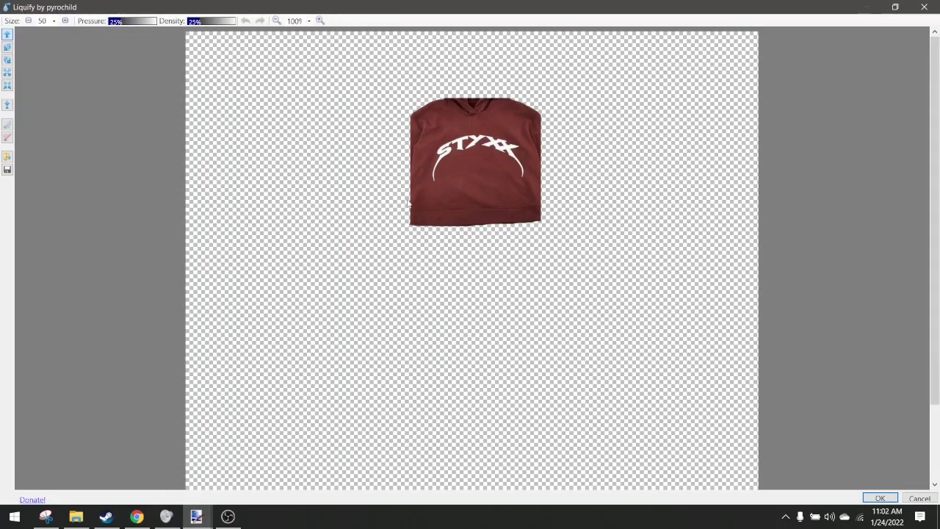
pyautogui.rightClick(410, 199)
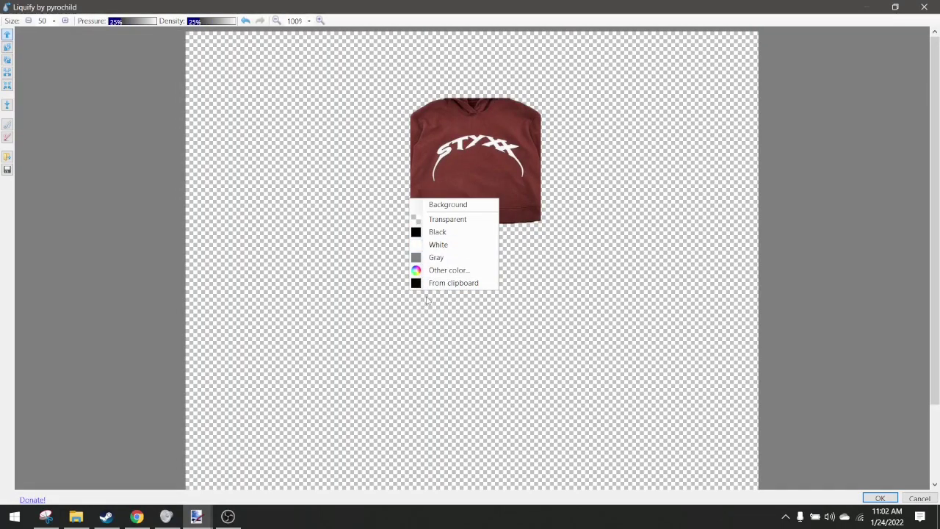
pyautogui.click(433, 283)
# Set the Liquify brush size to 80 and push the right part of the hoodie's hem down to level it
pyautogui.scroll(2, 433, 183)
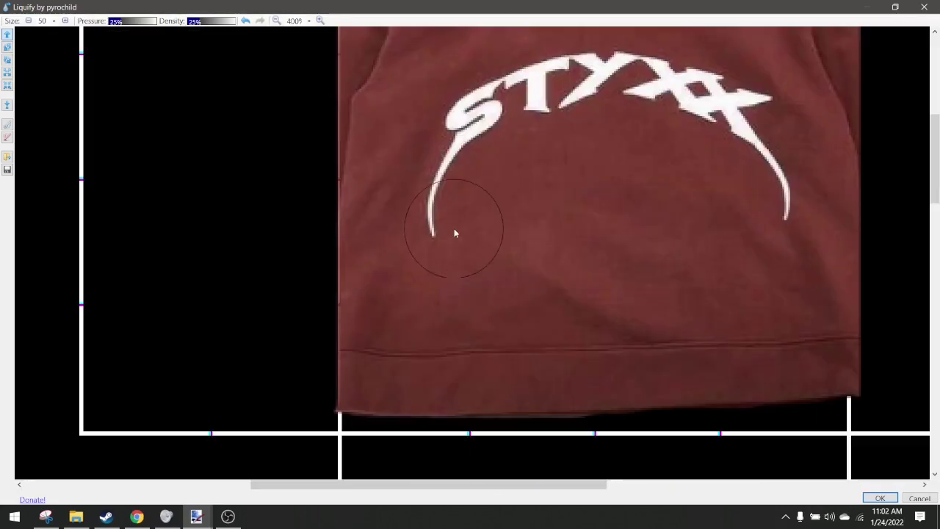
pyautogui.hscroll(4, 346, 376)
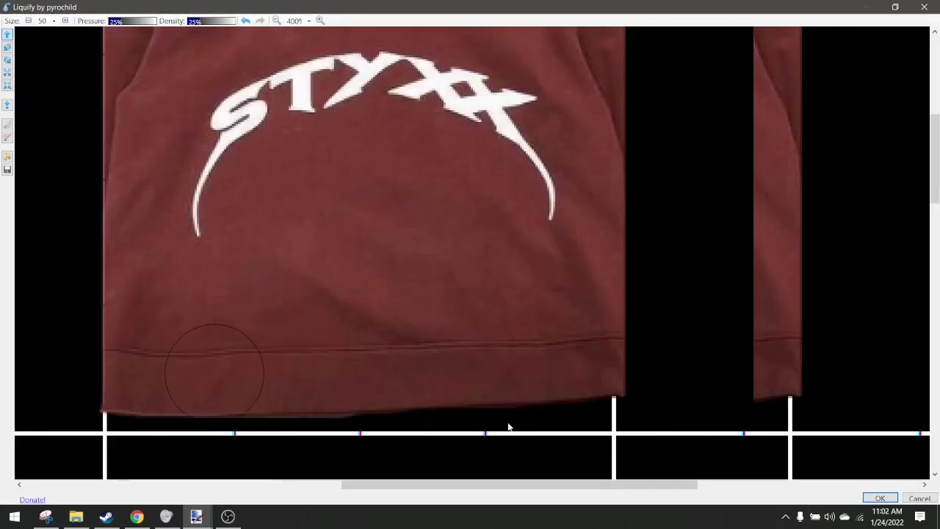
pyautogui.click(54, 22)
pyautogui.click(49, 256)
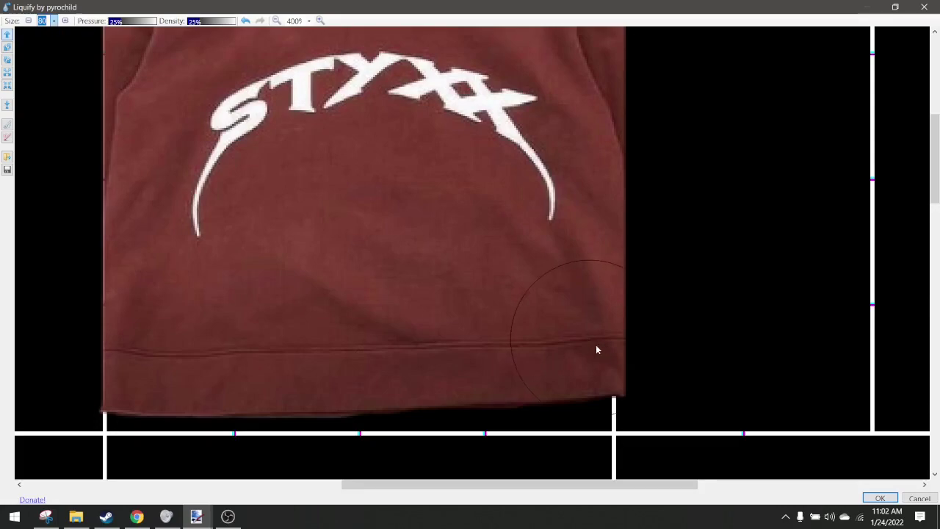
pyautogui.moveTo(605, 361); pyautogui.dragTo(620, 358)
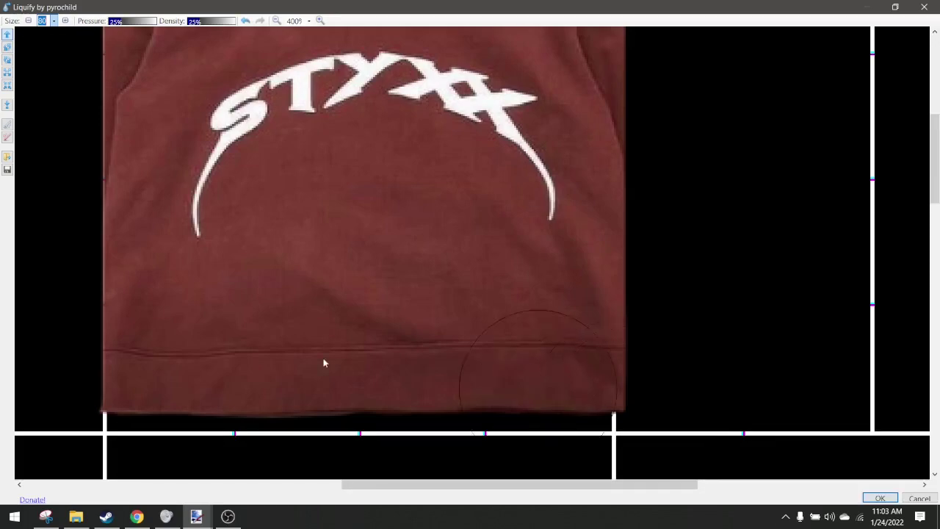
# Push both sloping shoulders up and outward past the front torso panel's upper corners, and apply the Liquify warp
pyautogui.scroll(5, 61, 333)
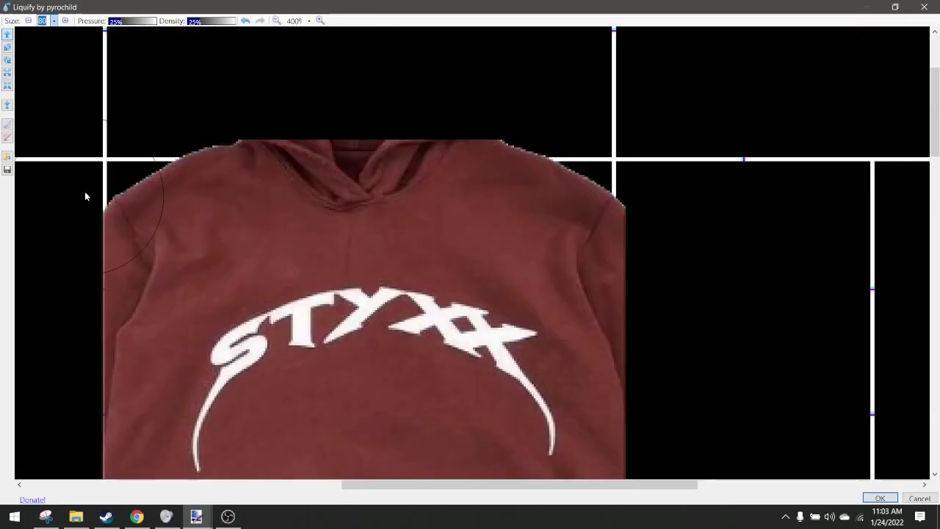
pyautogui.moveTo(85, 211); pyautogui.dragTo(87, 213)
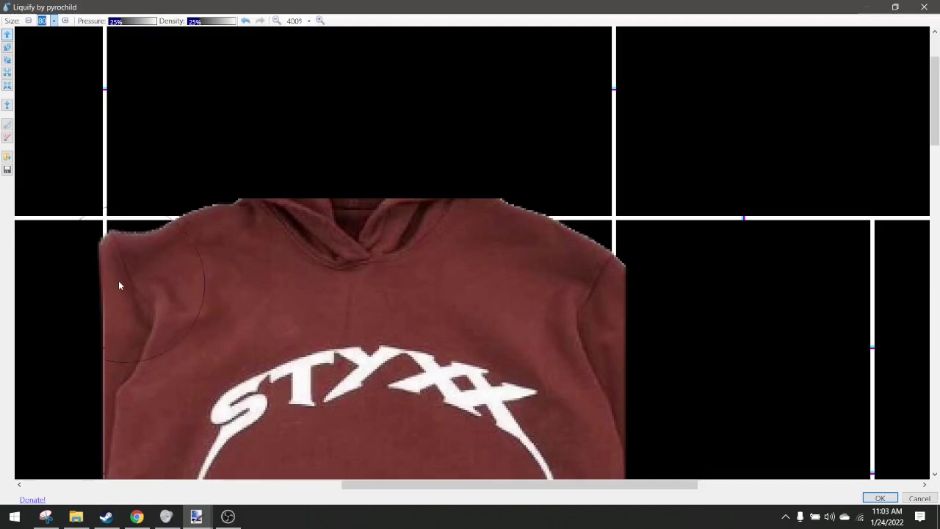
pyautogui.moveTo(169, 303)
pyautogui.mouseDown()
pyautogui.moveTo(132, 322)
pyautogui.moveTo(125, 315)
pyautogui.mouseUp()
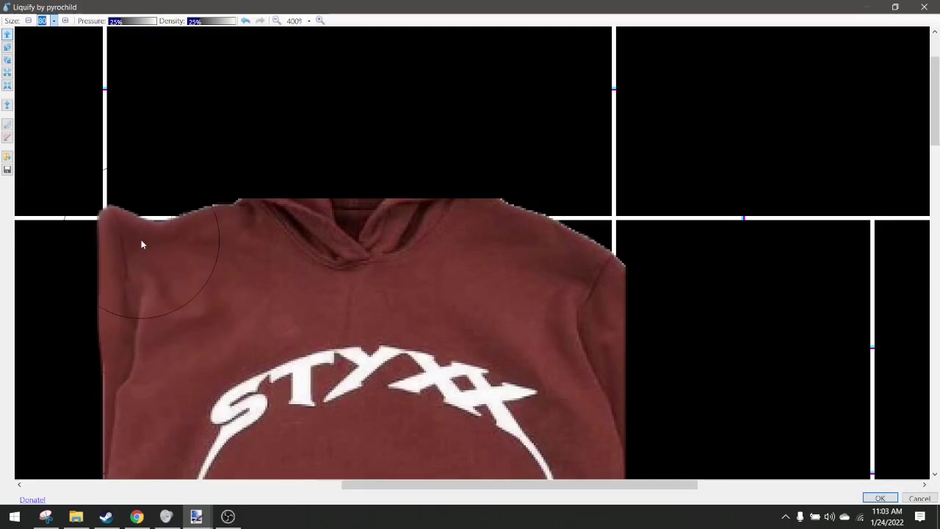
pyautogui.moveTo(187, 257); pyautogui.dragTo(164, 234)
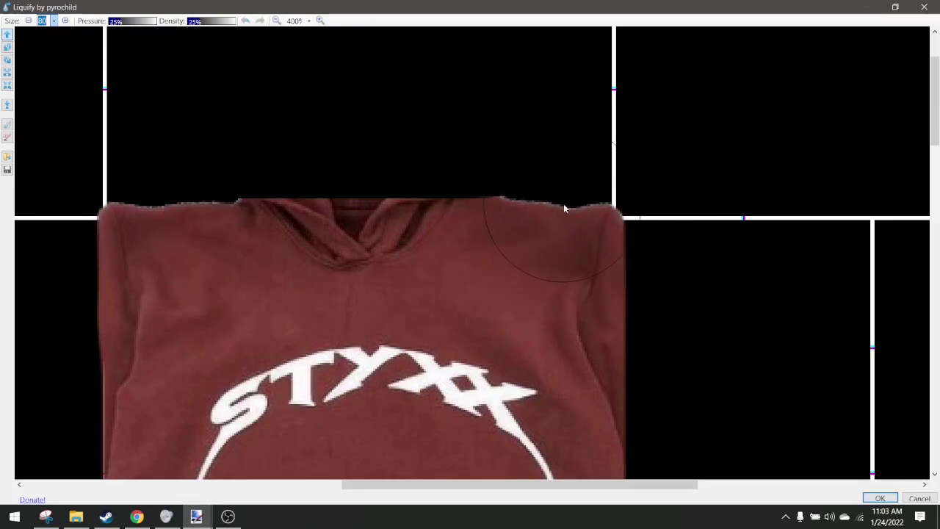
pyautogui.scroll(-5, 409, 214)
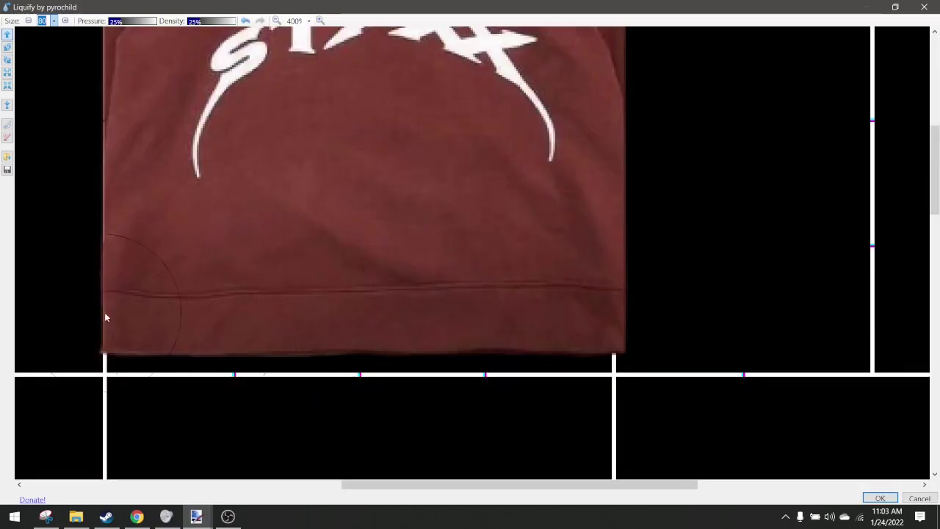
pyautogui.scroll(3, 169, 211)
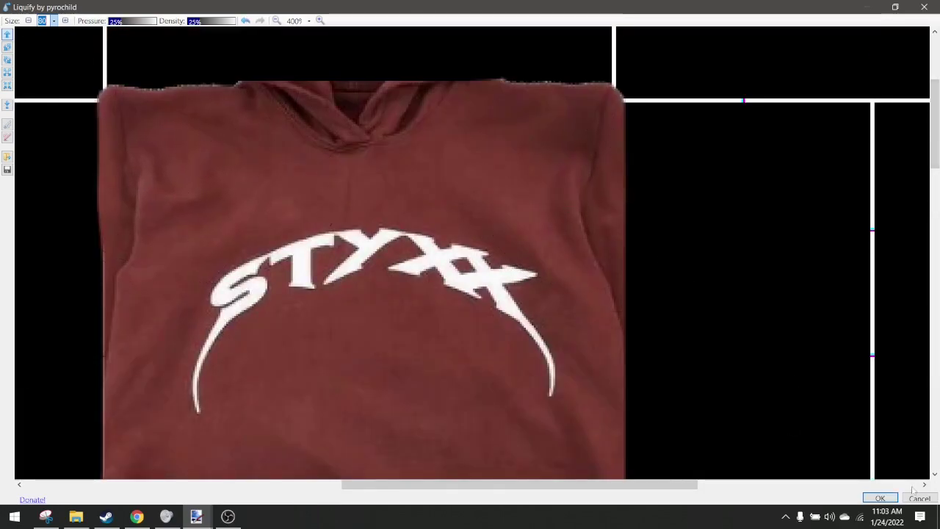
pyautogui.click(885, 500)
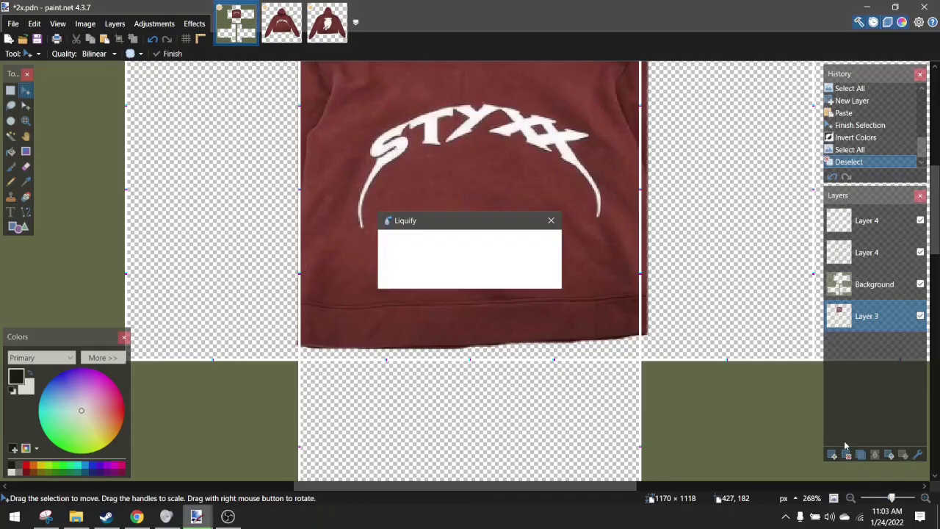
# Hide the inverted outlines layer and move Layer 3 to the top of the layer stack, with the Eraser active
pyautogui.scroll(-2, 636, 357)
pyautogui.scroll(3, 621, 281)
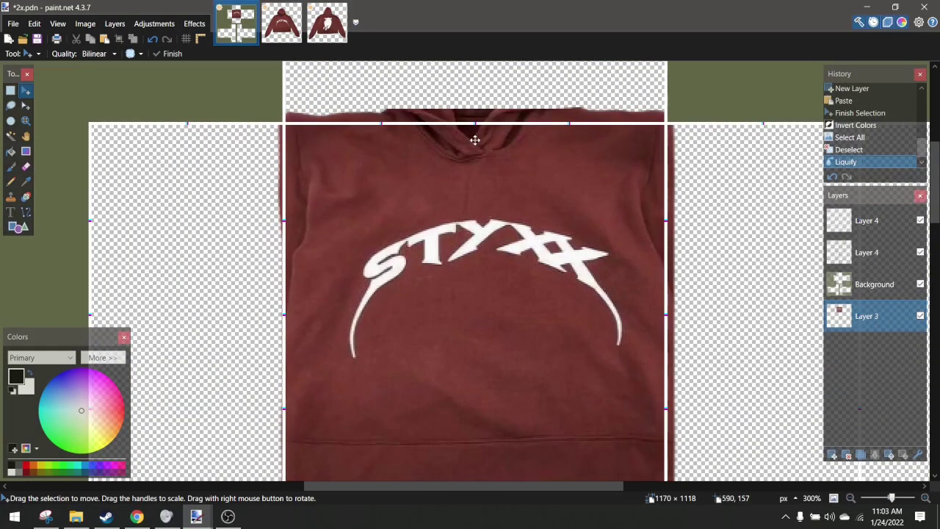
pyautogui.scroll(-1, 474, 138)
pyautogui.scroll(2, 510, 144)
pyautogui.scroll(-2, 496, 127)
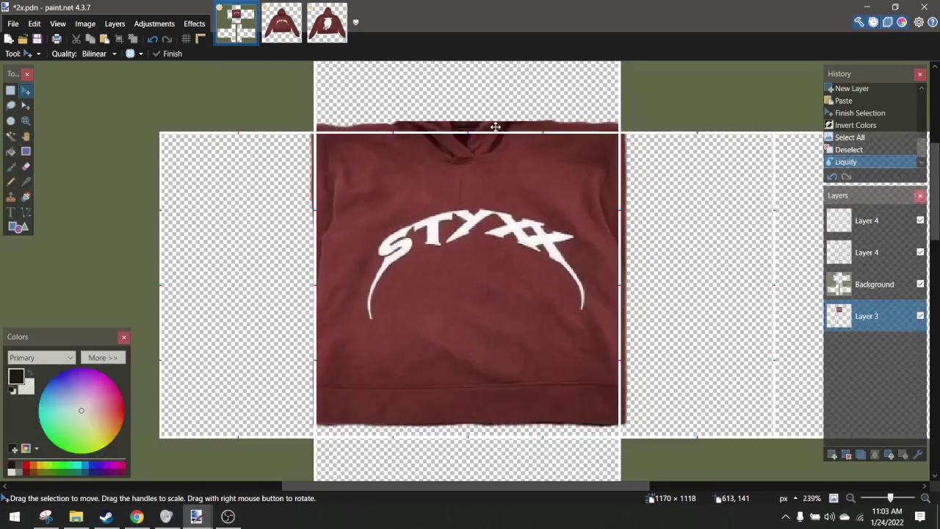
pyautogui.scroll(5, 478, 146)
pyautogui.scroll(-2, 507, 154)
pyautogui.scroll(3, 466, 136)
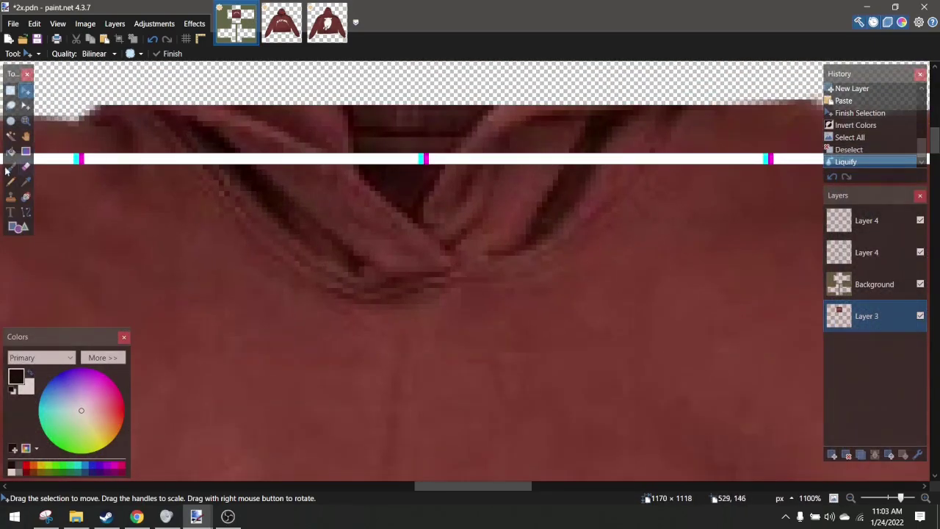
pyautogui.click(26, 166)
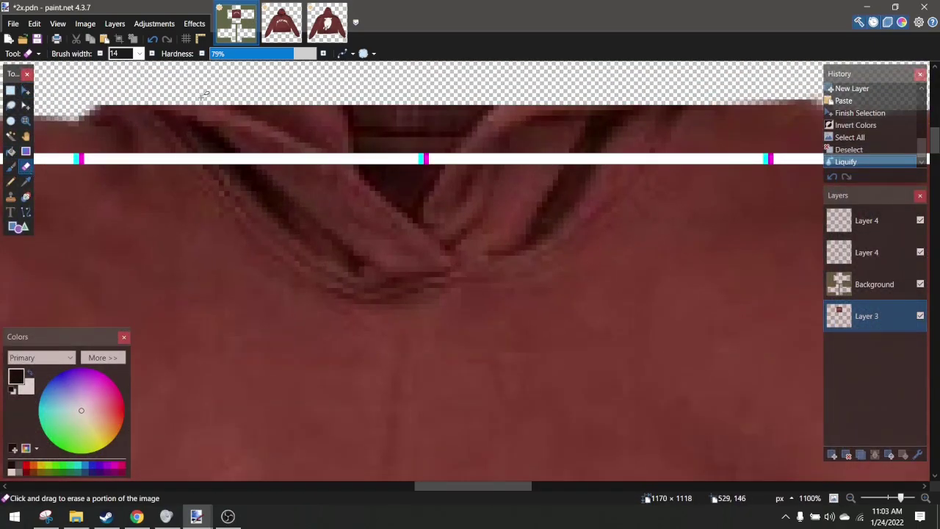
pyautogui.click(920, 220)
pyautogui.scroll(3, 367, 121)
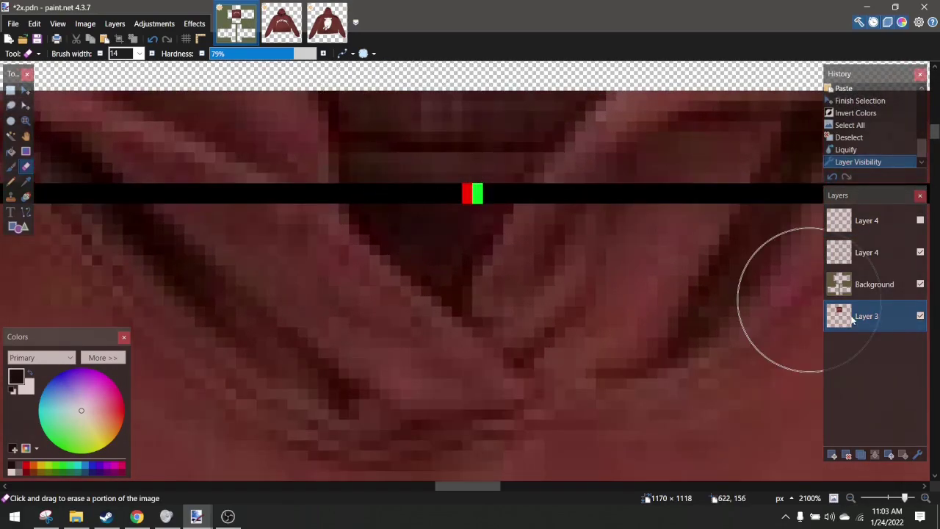
pyautogui.moveTo(867, 315); pyautogui.dragTo(867, 220)
# Erase the dark inner hood area inside the neckline with a brush width of 10
pyautogui.click(139, 54)
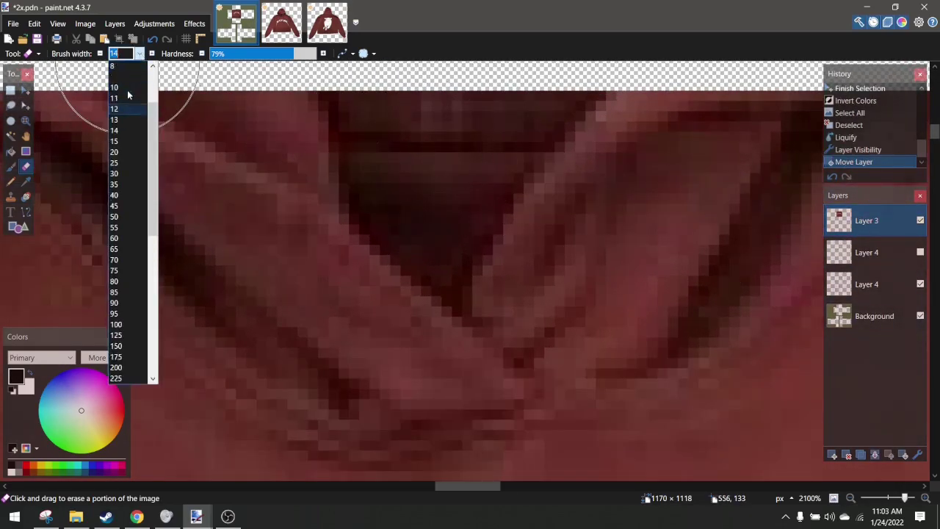
pyautogui.click(132, 146)
pyautogui.scroll(2, 369, 164)
pyautogui.click(367, 174)
pyautogui.moveTo(367, 174)
pyautogui.mouseDown()
pyautogui.moveTo(391, 257)
pyautogui.moveTo(418, 301)
pyautogui.moveTo(513, 160)
pyautogui.moveTo(621, 108)
pyautogui.mouseUp()
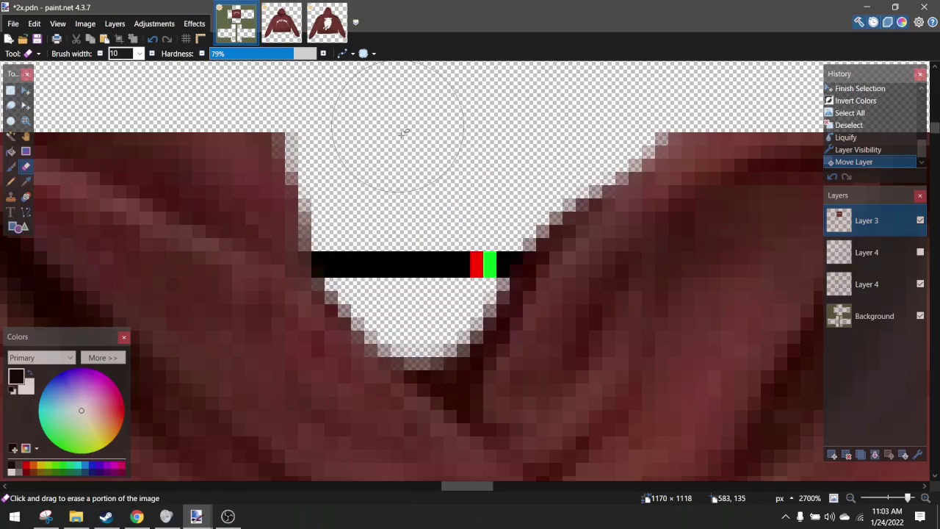
pyautogui.moveTo(403, 132); pyautogui.dragTo(405, 136)
pyautogui.scroll(-12, 425, 173)
pyautogui.scroll(7, 422, 168)
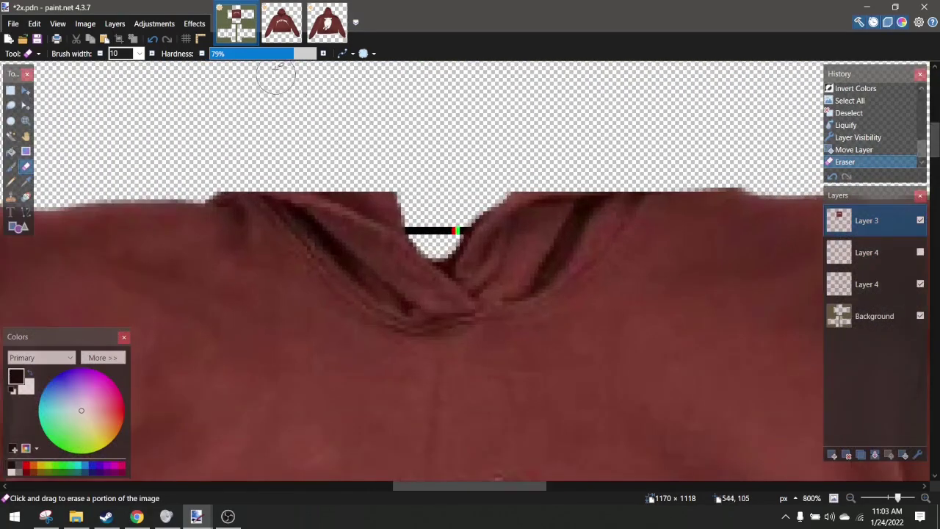
pyautogui.scroll(-5, 593, 222)
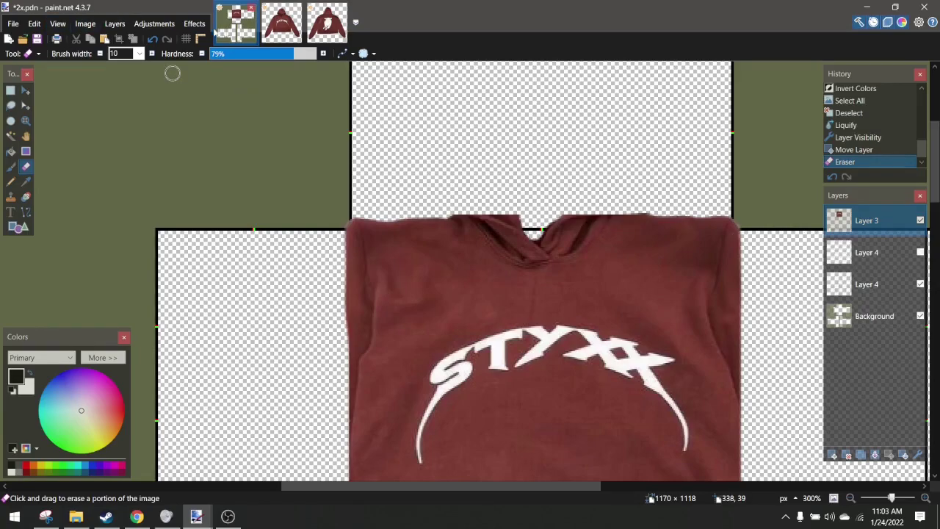
# Reopen Layer 3 in Liquify with the clipboard image as its background, enlarged around the neckline
pyautogui.click(194, 23)
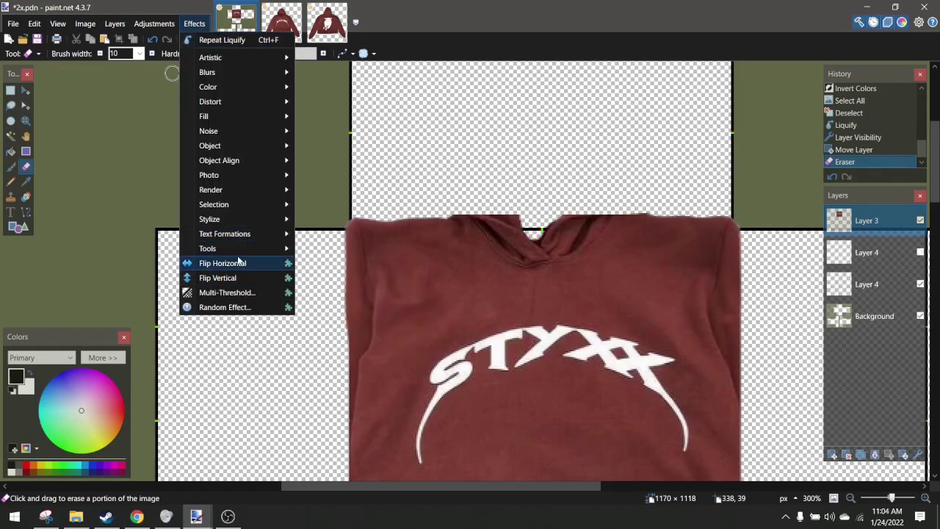
pyautogui.moveTo(242, 248)
pyautogui.click(343, 265)
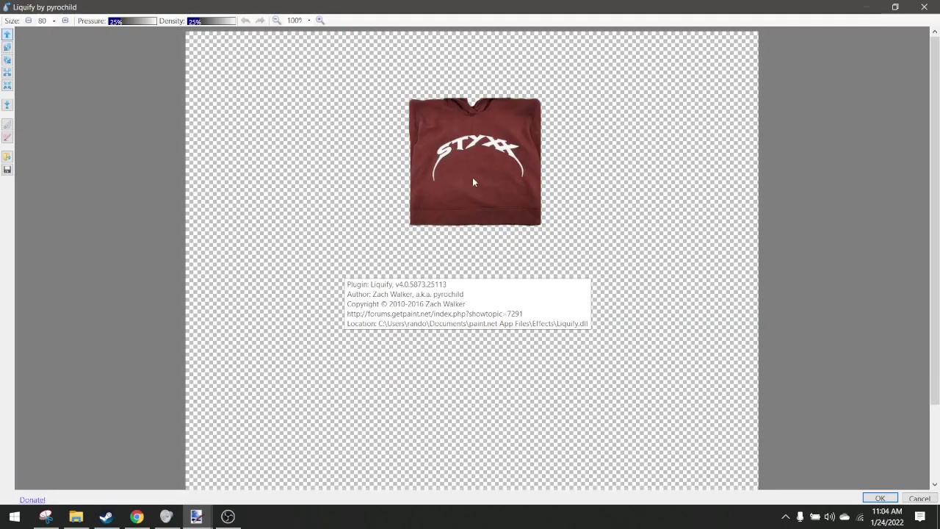
pyautogui.rightClick(469, 180)
pyautogui.click(505, 265)
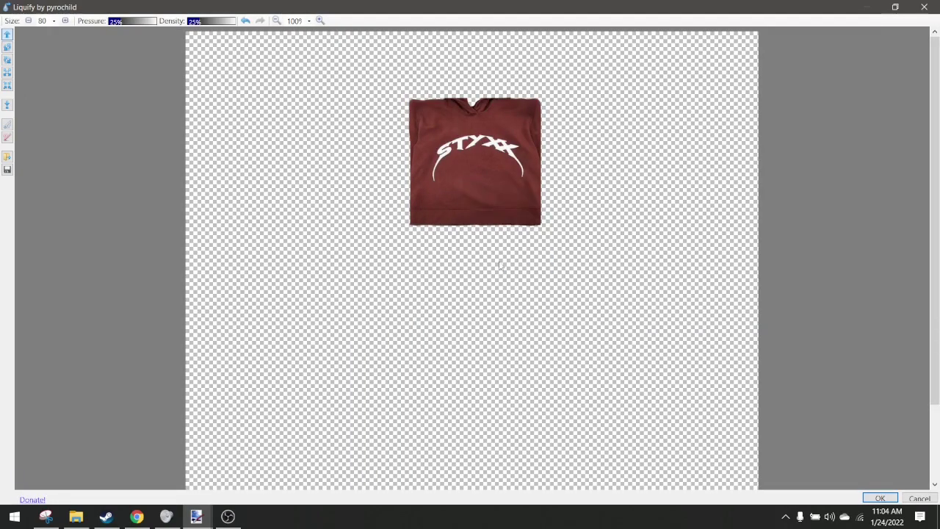
pyautogui.scroll(1, 477, 55)
pyautogui.scroll(3, 475, 66)
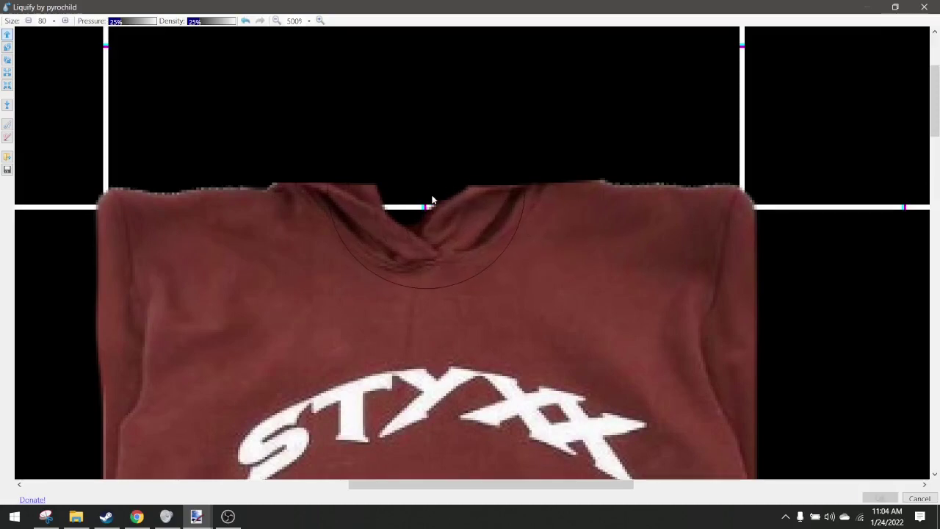
# Push the hood edge on the right of the neckline outward to widen the neck opening, and apply the warp
pyautogui.moveTo(432, 199)
pyautogui.mouseDown()
pyautogui.moveTo(469, 206)
pyautogui.moveTo(443, 204)
pyautogui.mouseUp()
pyautogui.moveTo(519, 256); pyautogui.dragTo(505, 237)
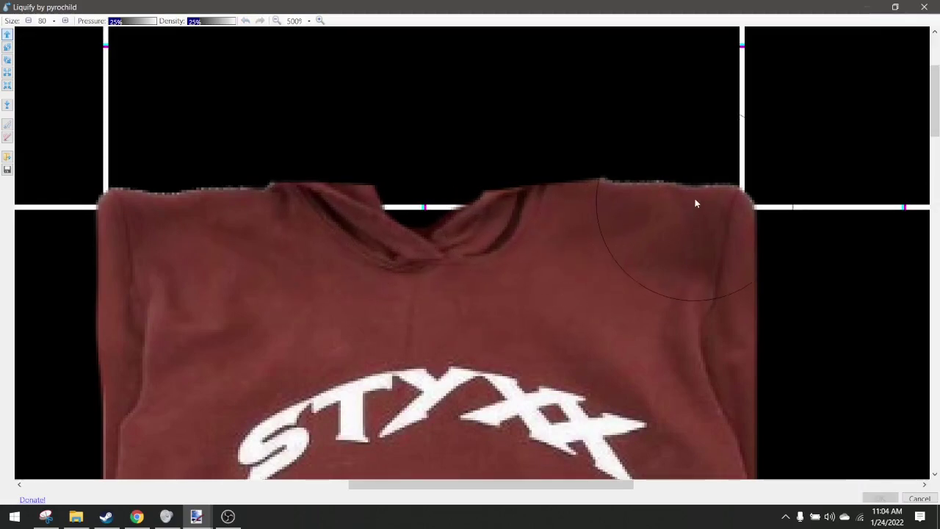
pyautogui.moveTo(461, 238); pyautogui.dragTo(444, 229)
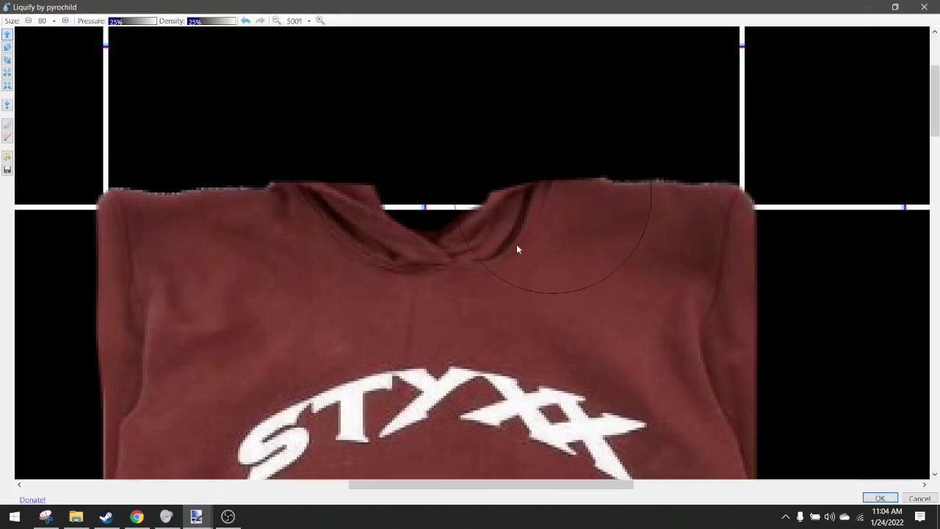
pyautogui.moveTo(516, 250); pyautogui.dragTo(478, 254)
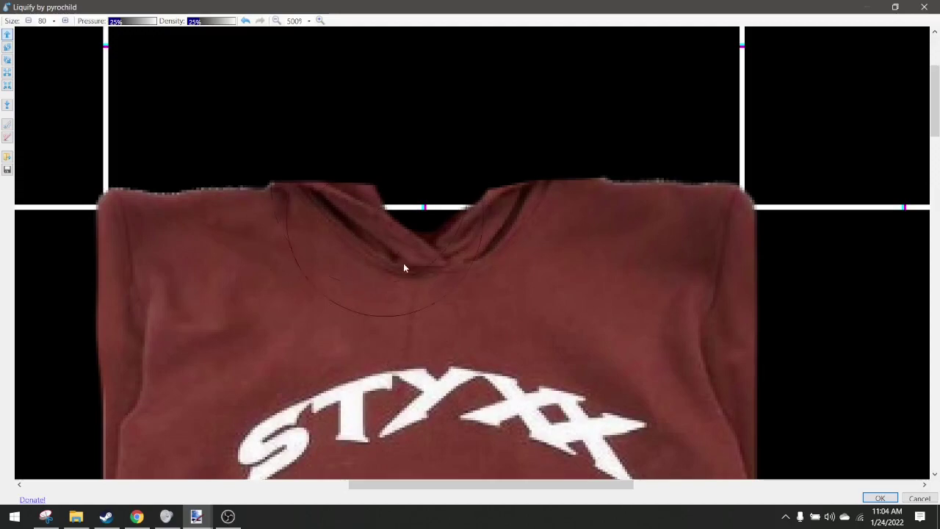
pyautogui.scroll(-5, 403, 266)
pyautogui.scroll(5, 555, 357)
pyautogui.scroll(-7, 679, 399)
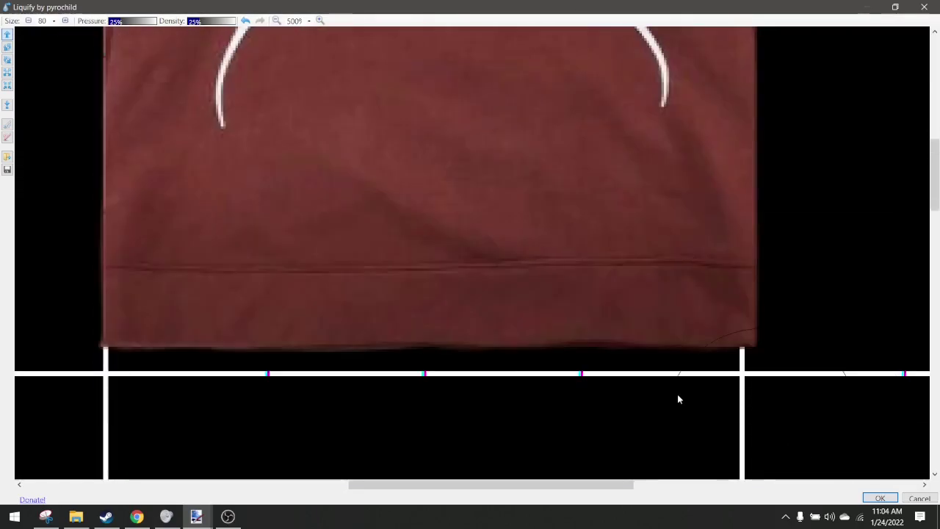
pyautogui.scroll(5, 409, 402)
pyautogui.click(880, 499)
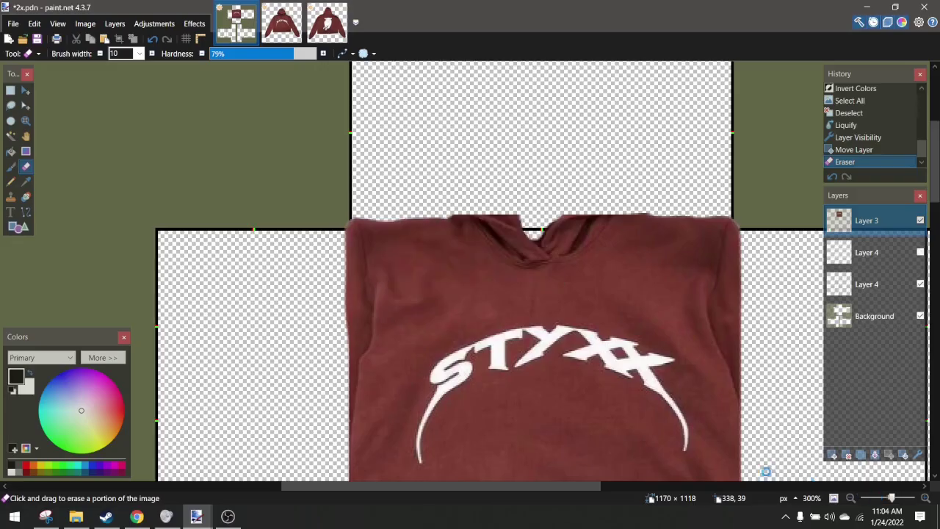
# Examine how the warped hoodie covers the front torso panel at its shoulders, sides and hem
pyautogui.hotkey('ctrl', '0')
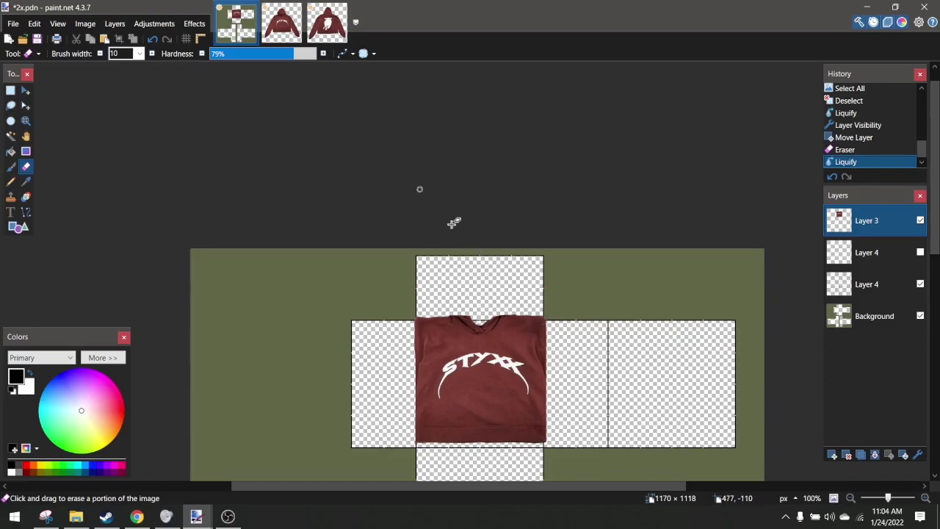
pyautogui.scroll(-4, 481, 257)
pyautogui.scroll(6, 514, 128)
pyautogui.scroll(4, 521, 122)
pyautogui.scroll(-4, 521, 122)
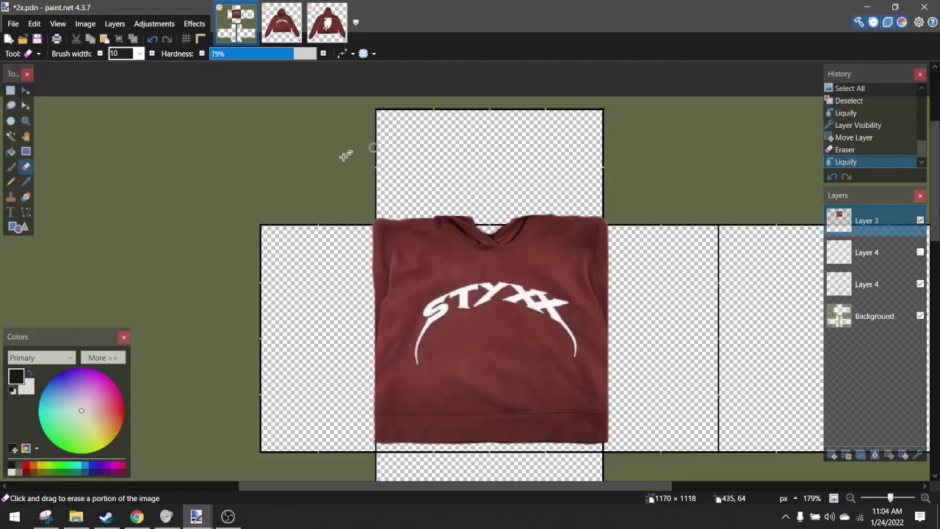
pyautogui.scroll(3, 345, 155)
pyautogui.scroll(-4, 336, 189)
pyautogui.scroll(3, 335, 190)
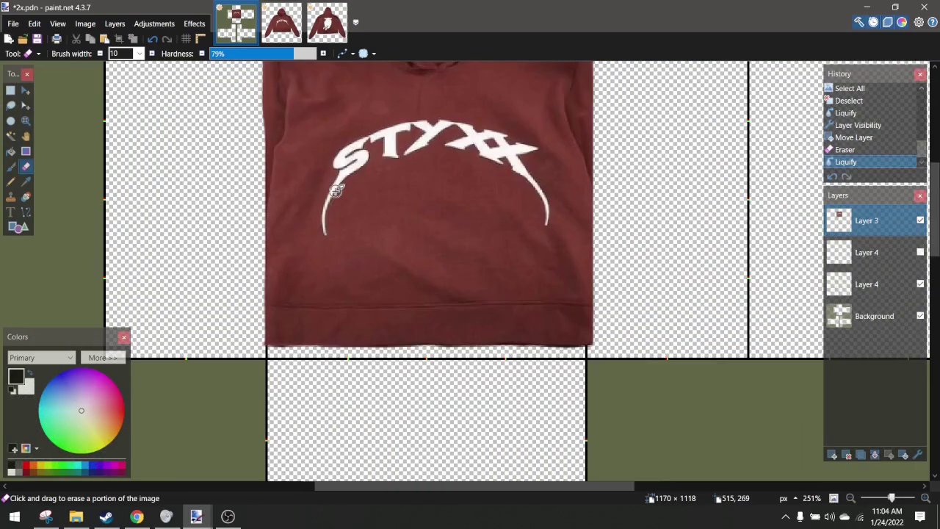
pyautogui.scroll(5, 335, 191)
pyautogui.hscroll(-4, 336, 191)
pyautogui.scroll(6, 344, 195)
pyautogui.hscroll(6, 344, 195)
pyautogui.scroll(3, 334, 189)
pyautogui.scroll(-6, 241, 145)
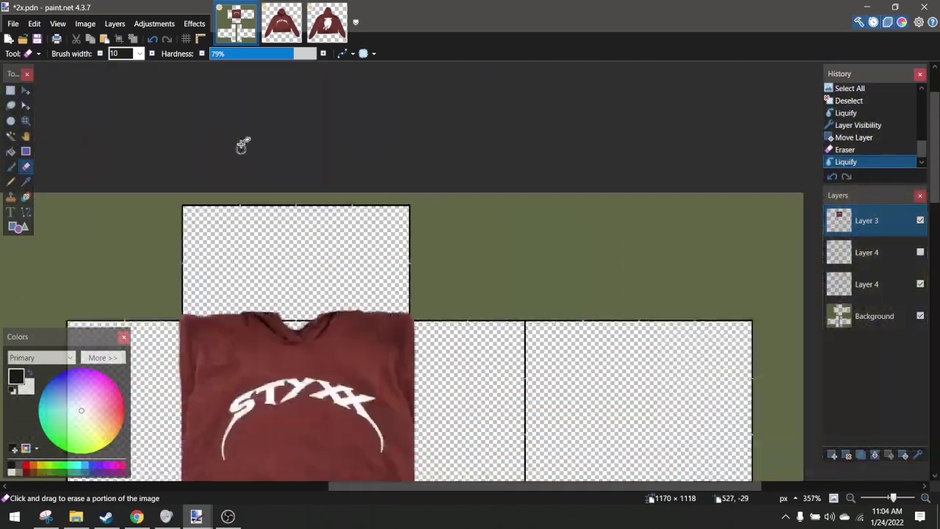
pyautogui.scroll(-3, 242, 144)
pyautogui.scroll(2, 335, 200)
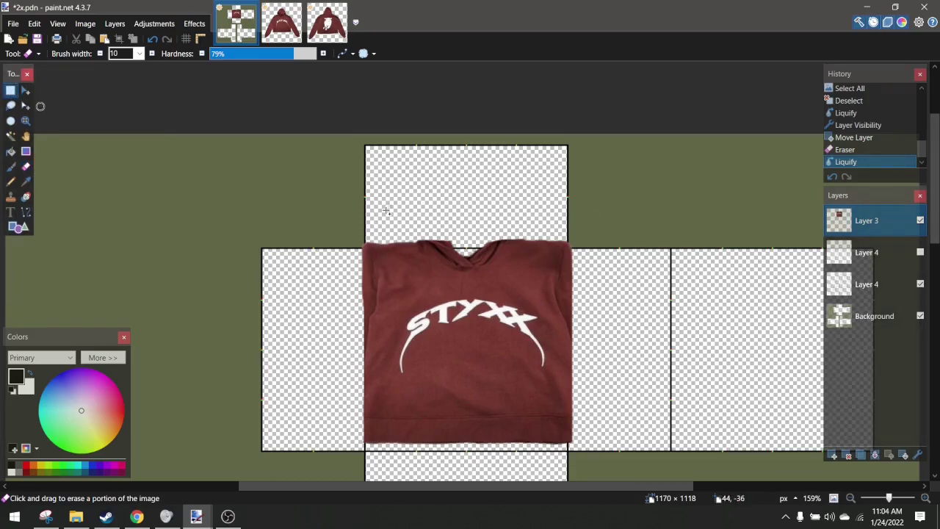
# Select the upper part of the hoodie on Layer 3, shoulders to mid-chest, with a rectangle about 302 × 140 pixels
pyautogui.click(10, 90)
pyautogui.scroll(5, 337, 248)
pyautogui.moveTo(138, 205); pyautogui.dragTo(728, 361)
pyautogui.scroll(-2, 687, 363)
pyautogui.scroll(-4, 726, 360)
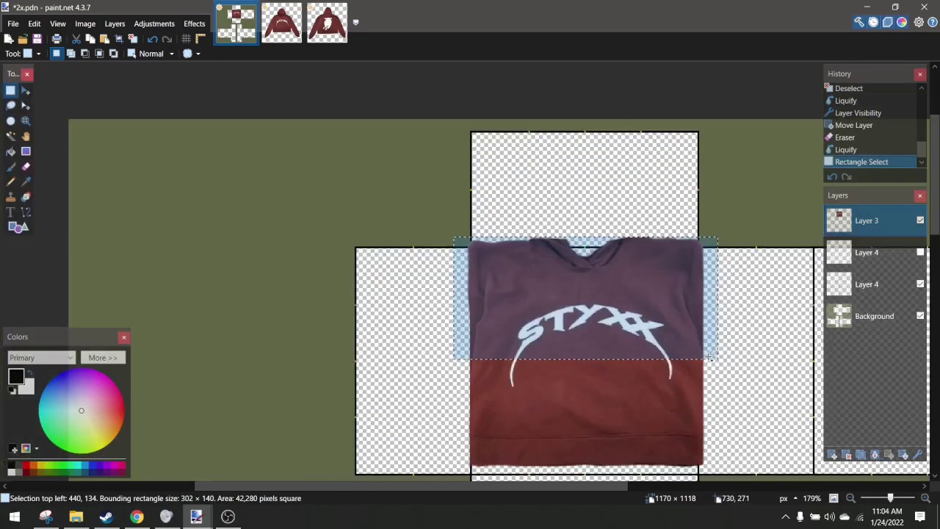
# Paste the copied upper hoodie section onto a new layer and place that layer directly beneath Layer 3
pyautogui.click(833, 455)
pyautogui.hscroll(3, 803, 225)
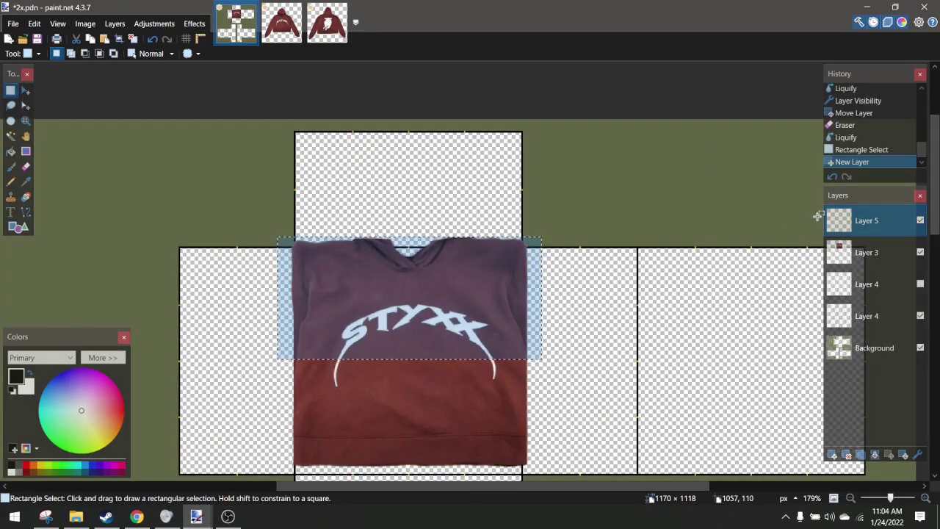
pyautogui.hotkey('ctrl', 'v')
pyautogui.moveTo(863, 221); pyautogui.dragTo(857, 251)
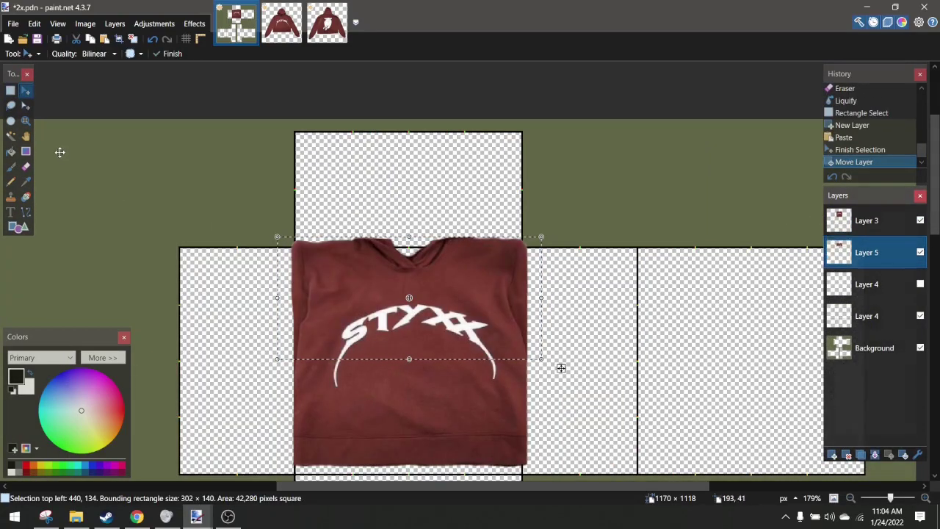
# Move the pasted hoodie section straight up onto the panel above the front torso and flip it vertically
pyautogui.moveTo(560, 367); pyautogui.dragTo(560, 254)
pyautogui.scroll(3, 116, 95)
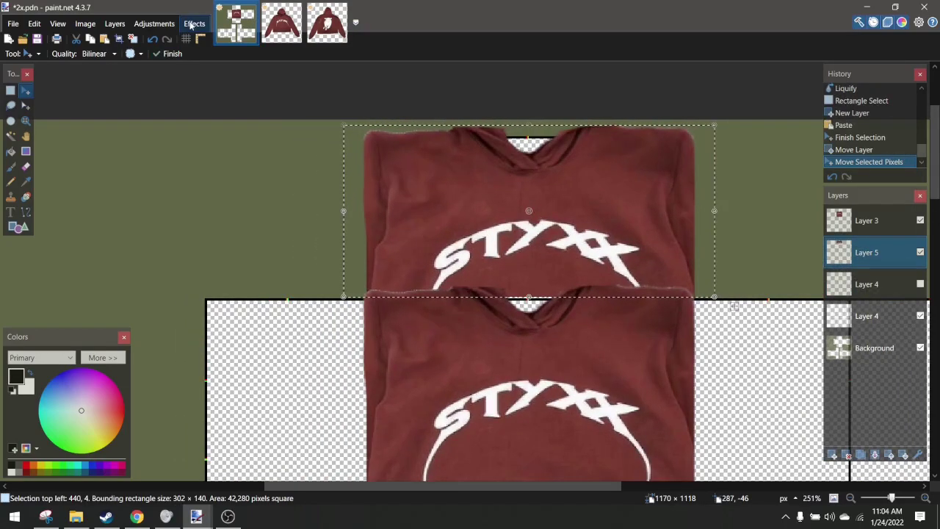
pyautogui.click(194, 23)
pyautogui.click(241, 278)
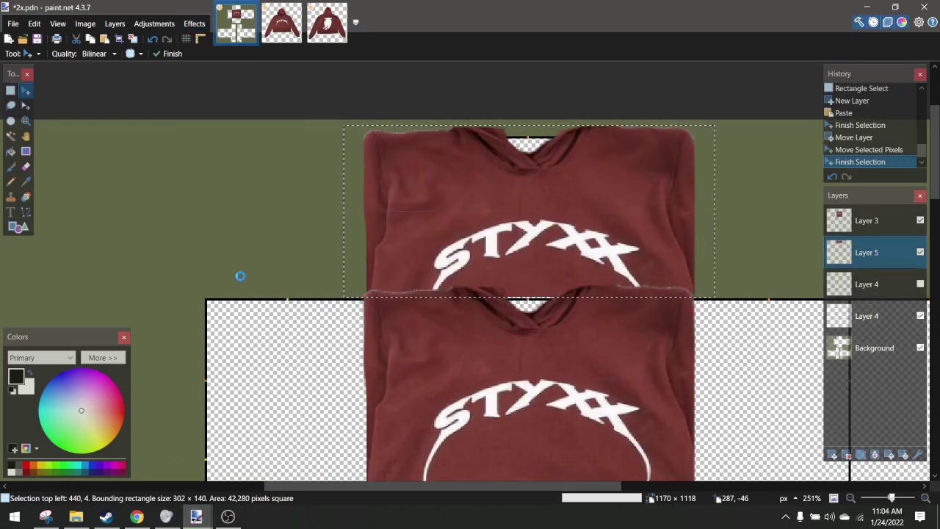
# Nudge the flipped section down 10 pixels, stretch its upper edge upward to a height of 144 pixels, and deselect it
pyautogui.press('Down')
pyautogui.press('Down')
pyautogui.press('Down')
pyautogui.press('Down')
pyautogui.press('Down')
pyautogui.press('Down')
pyautogui.press('Down')
pyautogui.press('Down')
pyautogui.press('Down')
pyautogui.press('Down')
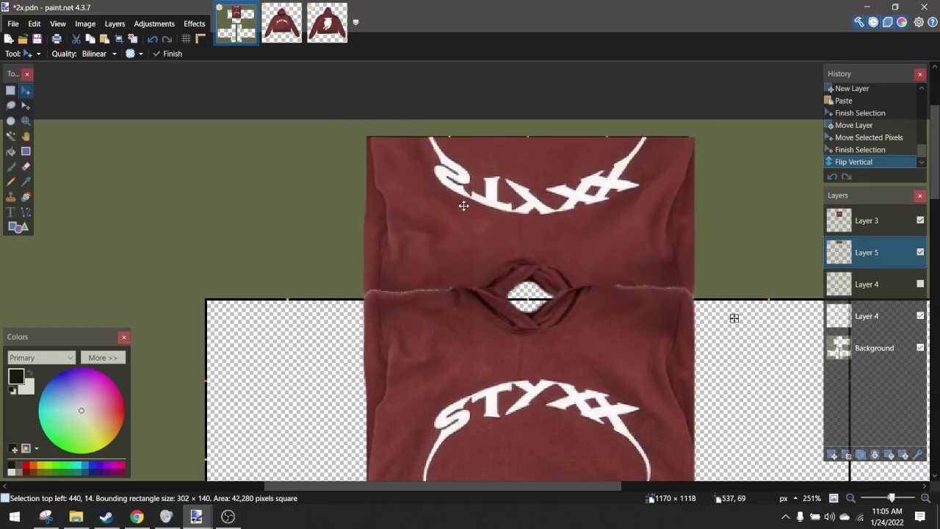
pyautogui.scroll(-4, 465, 204)
pyautogui.scroll(9, 500, 155)
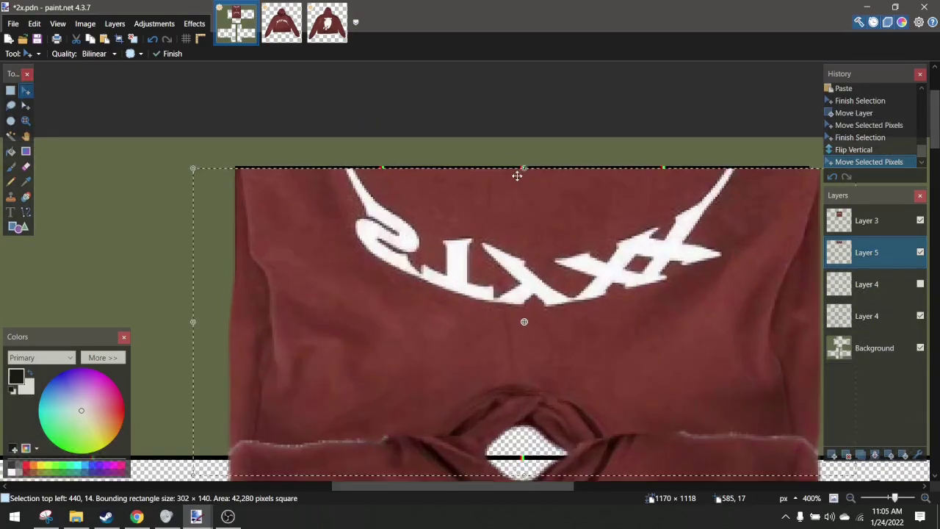
pyautogui.moveTo(528, 169); pyautogui.dragTo(529, 161)
pyautogui.scroll(-5, 530, 161)
pyautogui.hotkey('ctrl', 'd')
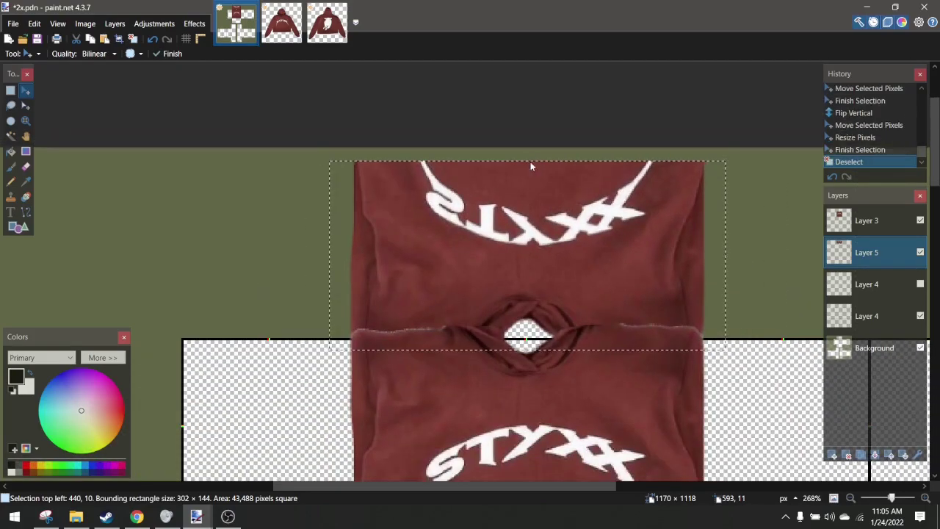
# With a Clone Stamp of width 19 and hardness 0%, cover the left tail and upper S of the flipped logo on Layer 5
pyautogui.scroll(5, 498, 246)
pyautogui.scroll(2, 498, 246)
pyautogui.click(11, 196)
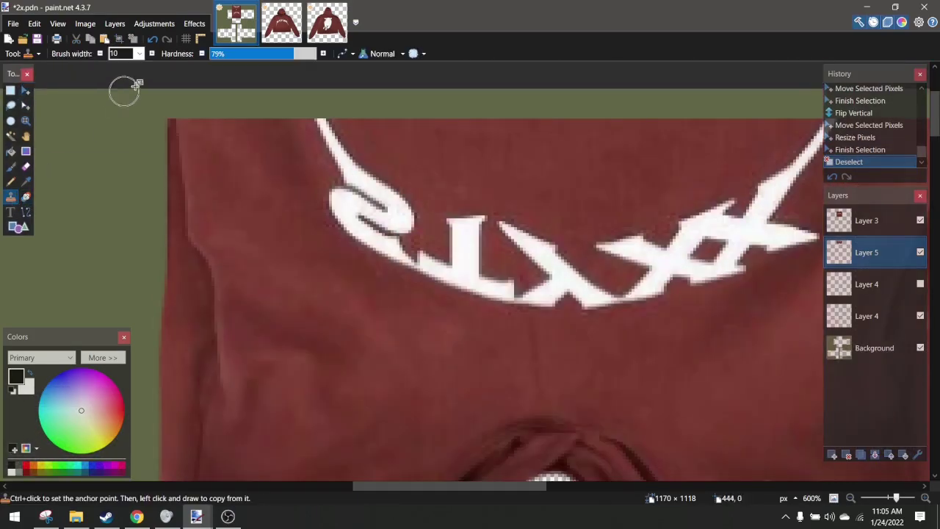
pyautogui.click(153, 54)
pyautogui.click(152, 55)
pyautogui.click(153, 54)
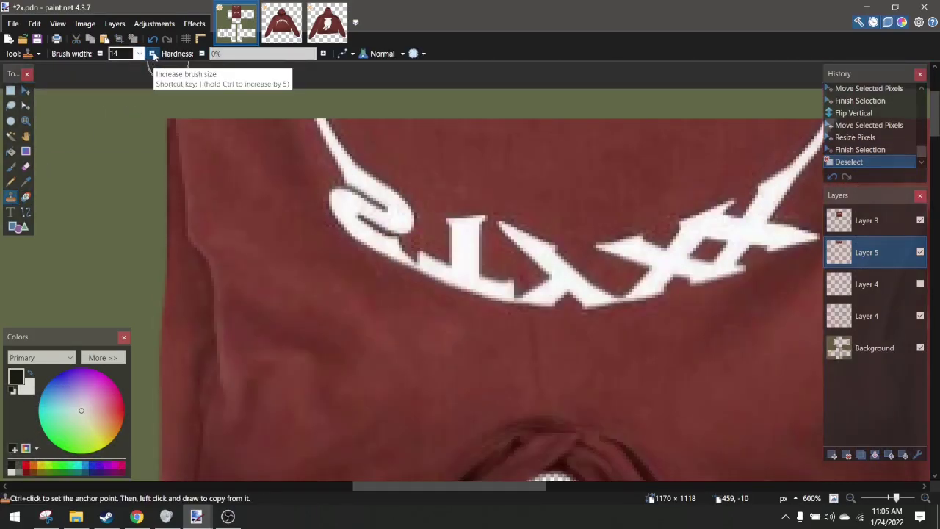
pyautogui.click(153, 54)
pyautogui.click(153, 55)
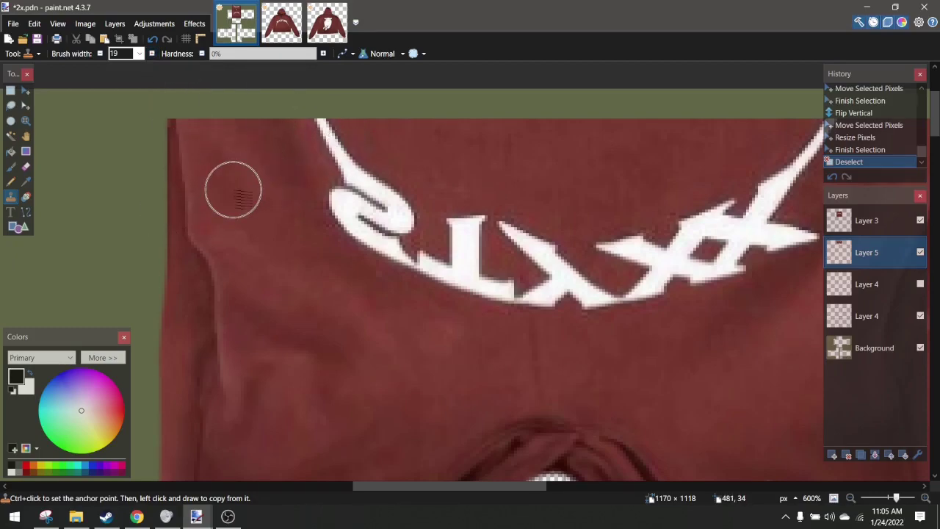
pyautogui.moveTo(305, 143)
pyautogui.mouseDown()
pyautogui.moveTo(388, 197)
pyautogui.moveTo(343, 168)
pyautogui.moveTo(464, 155)
pyautogui.moveTo(421, 187)
pyautogui.moveTo(395, 175)
pyautogui.mouseUp()
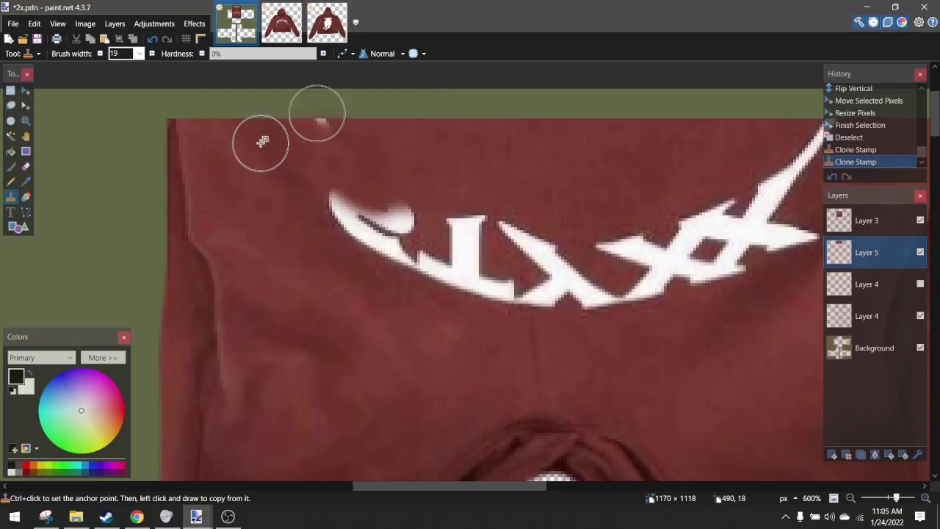
pyautogui.hotkey('ctrl', 'z')
pyautogui.moveTo(332, 122)
pyautogui.mouseDown()
pyautogui.moveTo(315, 132)
pyautogui.moveTo(396, 140)
pyautogui.mouseUp()
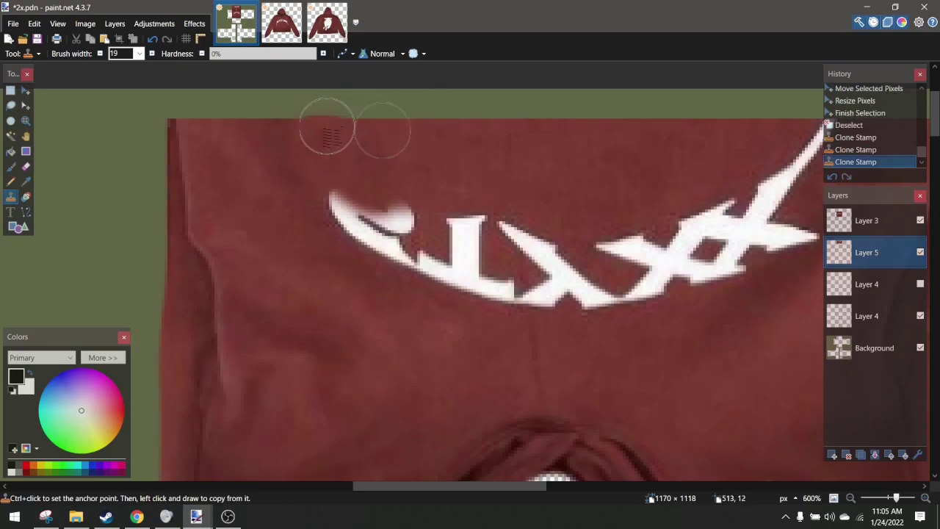
pyautogui.moveTo(326, 127); pyautogui.dragTo(351, 128)
# Clone plain fabric over the rest of the flipped S and the stroke joining it to the T
pyautogui.scroll(-4, 351, 128)
pyautogui.scroll(6, 337, 177)
pyautogui.scroll(3, 309, 180)
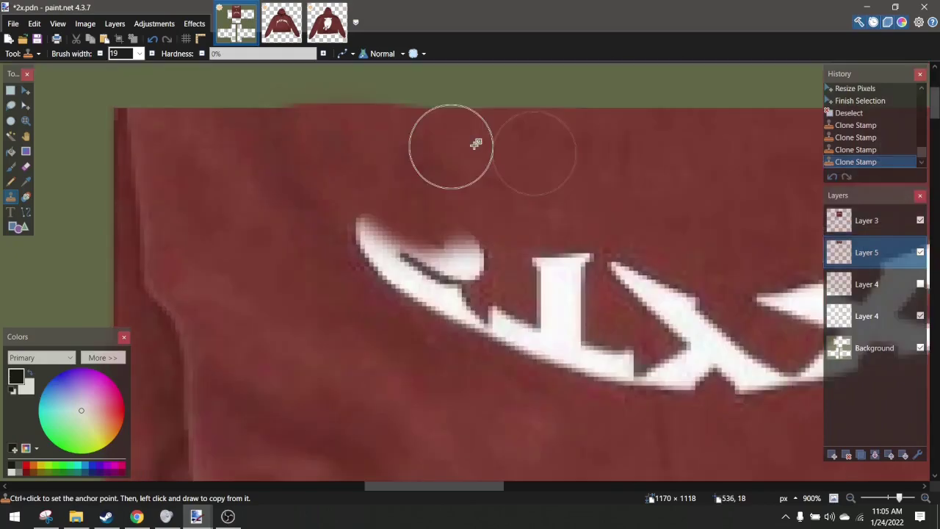
pyautogui.keyDown('ctrl'); pyautogui.click(486, 168); pyautogui.keyUp('ctrl')
pyautogui.moveTo(469, 220)
pyautogui.mouseDown()
pyautogui.moveTo(463, 255)
pyautogui.moveTo(476, 262)
pyautogui.mouseUp()
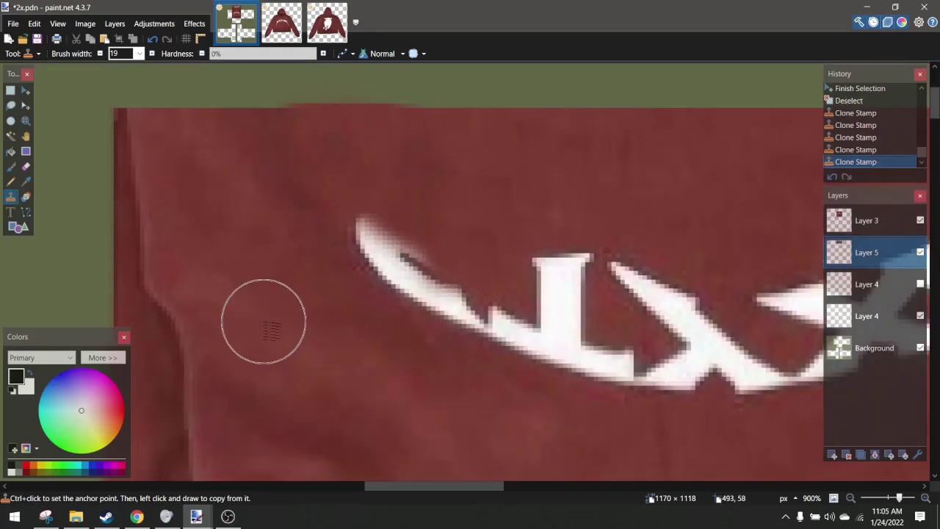
pyautogui.moveTo(355, 232)
pyautogui.mouseDown()
pyautogui.moveTo(392, 260)
pyautogui.moveTo(390, 277)
pyautogui.moveTo(404, 267)
pyautogui.moveTo(445, 310)
pyautogui.moveTo(473, 322)
pyautogui.moveTo(459, 328)
pyautogui.moveTo(502, 340)
pyautogui.mouseUp()
# Clone plain fabric over the base and stem of the flipped T, sampling from below and above the letter
pyautogui.scroll(-4, 460, 317)
pyautogui.hscroll(3, 438, 283)
pyautogui.scroll(2, 411, 293)
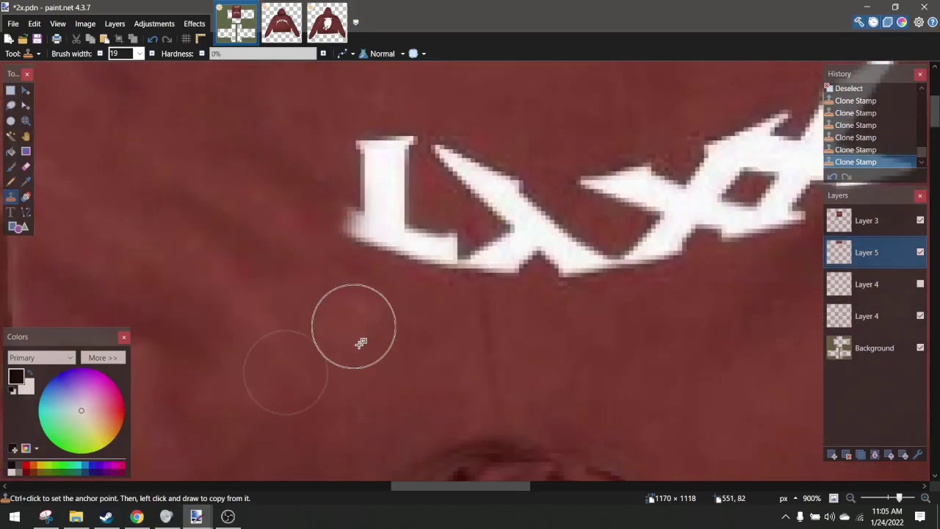
pyautogui.keyDown('ctrl'); pyautogui.click(360, 349); pyautogui.keyUp('ctrl')
pyautogui.moveTo(341, 282); pyautogui.dragTo(387, 274)
pyautogui.scroll(-3, 389, 271)
pyautogui.scroll(2, 346, 253)
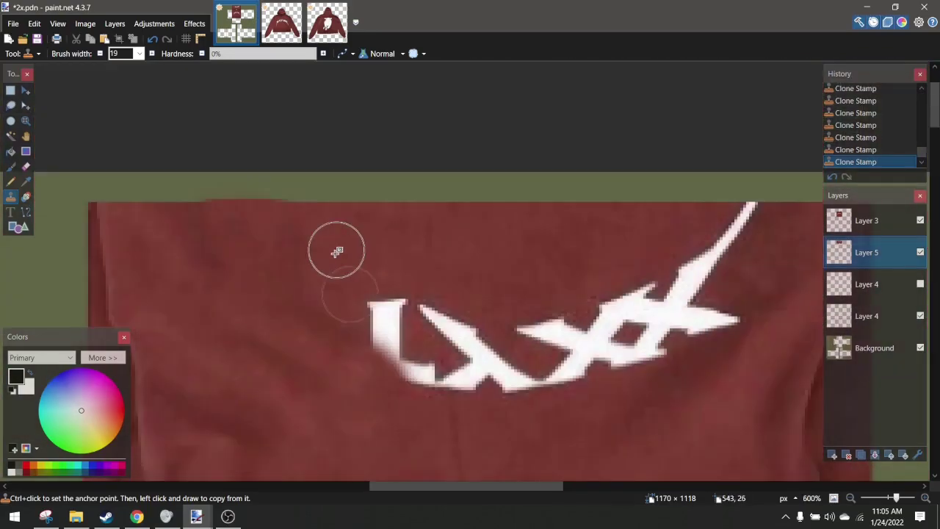
pyautogui.scroll(1, 327, 268)
pyautogui.keyDown('ctrl'); pyautogui.click(343, 278); pyautogui.keyUp('ctrl')
pyautogui.moveTo(370, 312)
pyautogui.mouseDown()
pyautogui.moveTo(385, 294)
pyautogui.moveTo(373, 348)
pyautogui.moveTo(398, 332)
pyautogui.mouseUp()
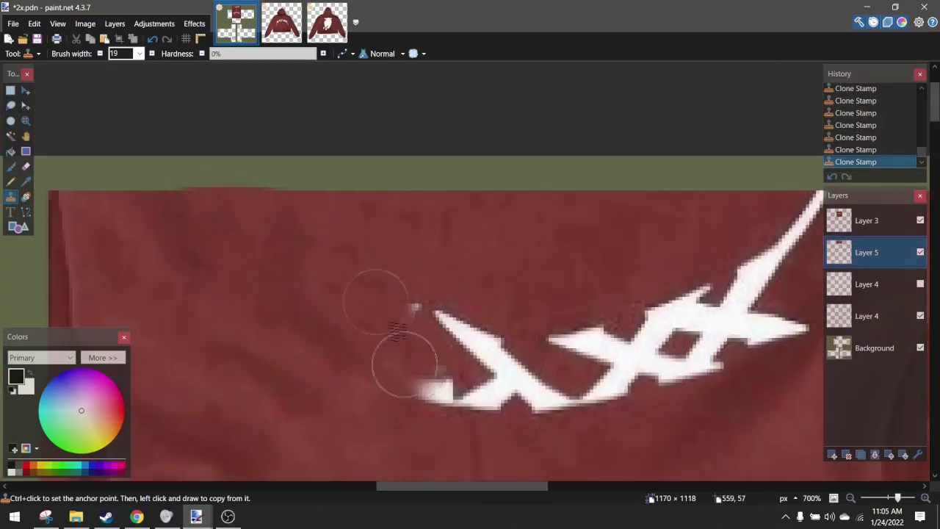
# Clone plain fabric over the remnants of the flipped T, the Y and the left part of the first X
pyautogui.scroll(-4, 419, 294)
pyautogui.scroll(4, 404, 221)
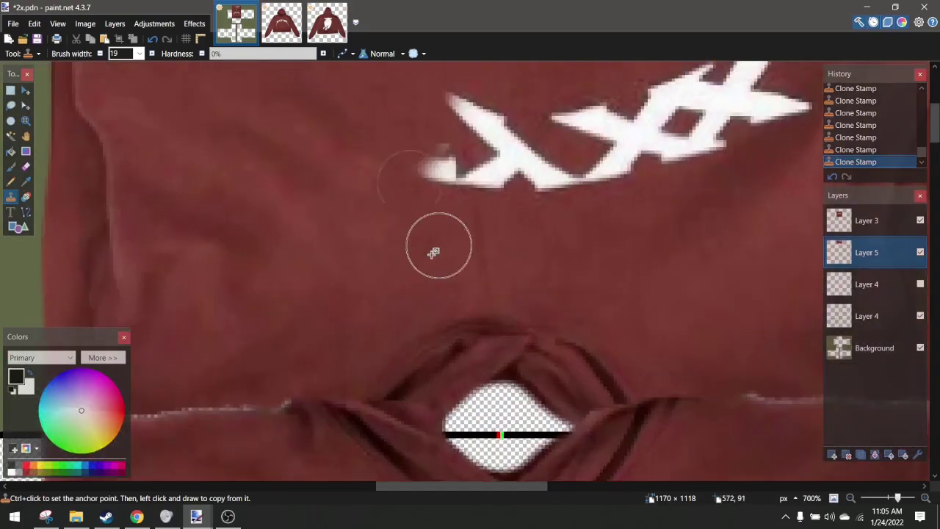
pyautogui.moveTo(430, 218); pyautogui.dragTo(417, 154)
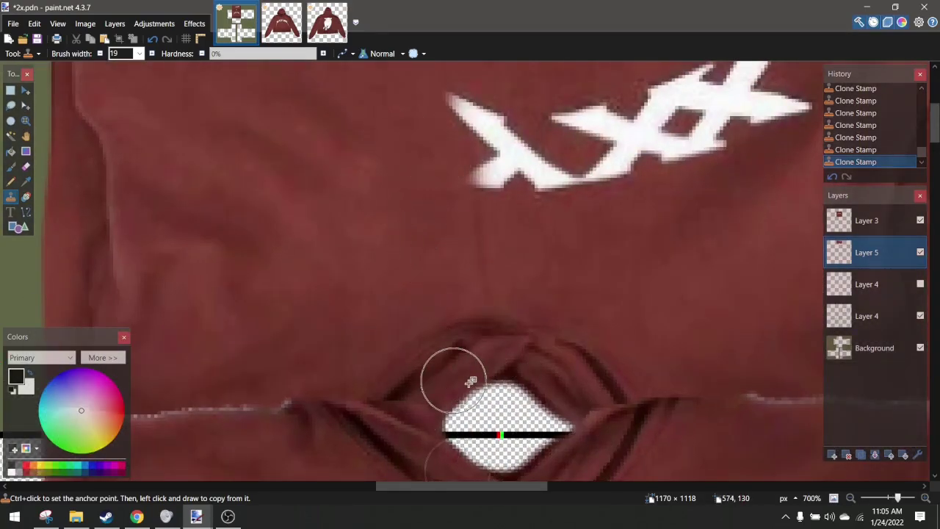
pyautogui.scroll(2, 506, 330)
pyautogui.scroll(-2, 484, 317)
pyautogui.hscroll(2, 460, 315)
pyautogui.keyDown('ctrl'); pyautogui.click(320, 265); pyautogui.keyUp('ctrl')
pyautogui.moveTo(312, 197)
pyautogui.mouseDown()
pyautogui.moveTo(255, 168)
pyautogui.moveTo(313, 147)
pyautogui.mouseUp()
pyautogui.keyDown('ctrl'); pyautogui.click(306, 216); pyautogui.keyUp('ctrl')
pyautogui.moveTo(288, 112)
pyautogui.mouseDown()
pyautogui.moveTo(377, 150)
pyautogui.moveTo(360, 119)
pyautogui.moveTo(412, 137)
pyautogui.moveTo(439, 167)
pyautogui.mouseUp()
# Clone plain fabric over the remaining flipped X letters and the logo's right tail up to the panel's upper edge
pyautogui.scroll(-3, 400, 169)
pyautogui.scroll(2, 403, 173)
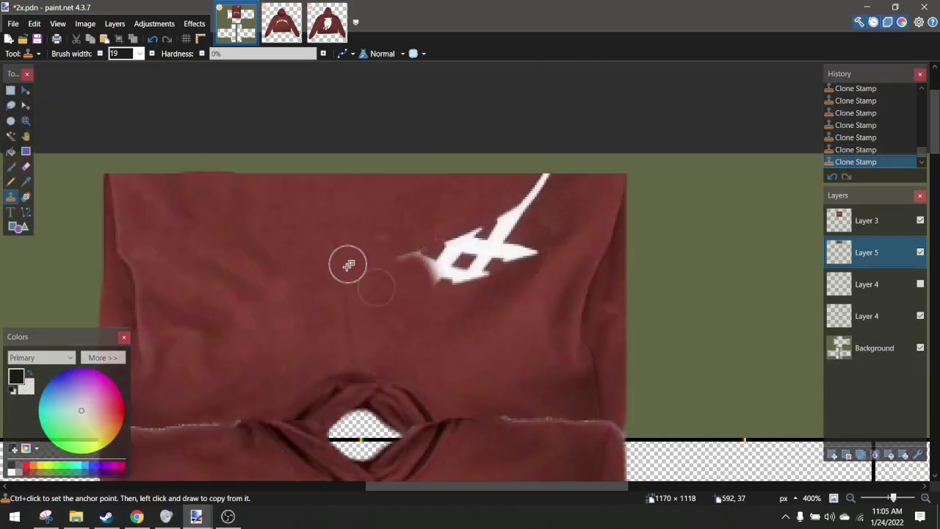
pyautogui.scroll(1, 348, 265)
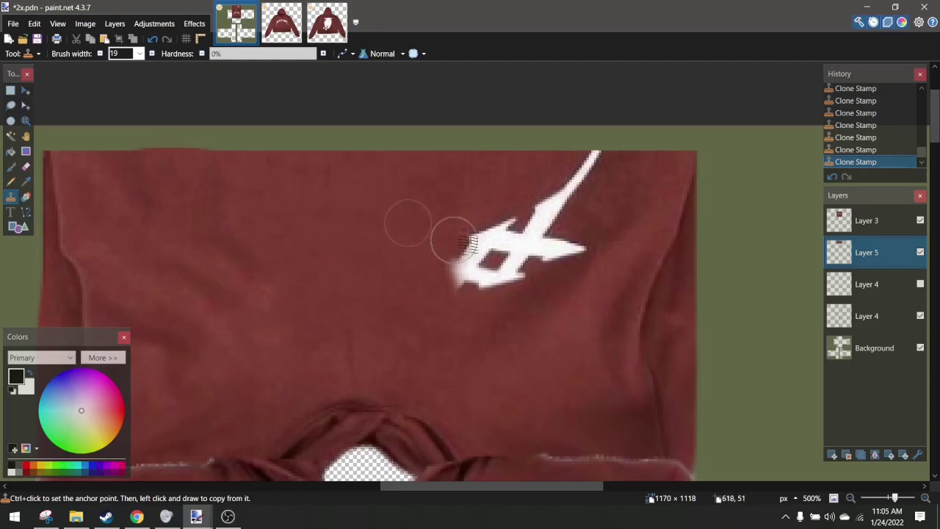
pyautogui.moveTo(454, 240)
pyautogui.mouseDown()
pyautogui.moveTo(461, 263)
pyautogui.moveTo(453, 308)
pyautogui.mouseUp()
pyautogui.keyDown('ctrl'); pyautogui.click(384, 267); pyautogui.keyUp('ctrl')
pyautogui.moveTo(453, 262)
pyautogui.mouseDown()
pyautogui.moveTo(483, 274)
pyautogui.moveTo(508, 203)
pyautogui.moveTo(521, 282)
pyautogui.moveTo(583, 245)
pyautogui.moveTo(493, 272)
pyautogui.mouseUp()
pyautogui.hotkey('ctrl', 'z')
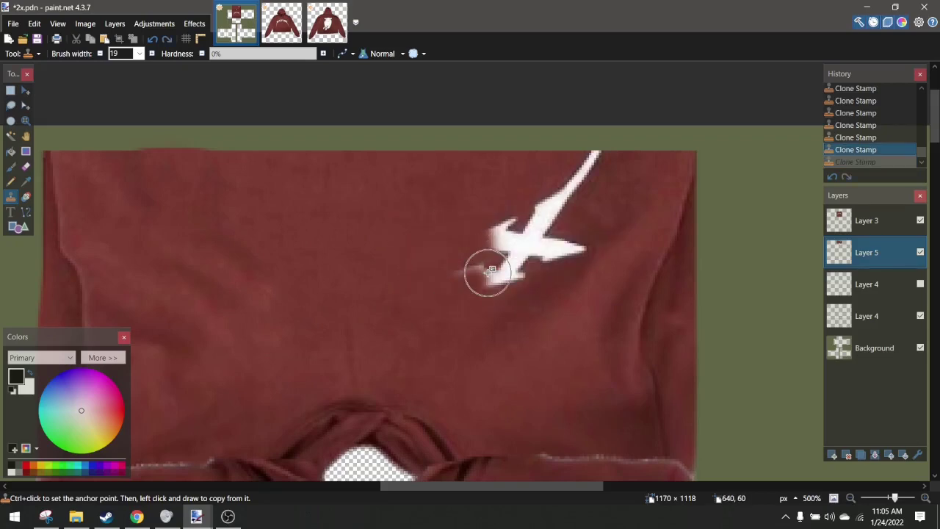
pyautogui.moveTo(431, 317)
pyautogui.mouseDown()
pyautogui.moveTo(461, 286)
pyautogui.moveTo(510, 287)
pyautogui.moveTo(484, 253)
pyautogui.moveTo(508, 237)
pyautogui.moveTo(531, 282)
pyautogui.moveTo(577, 244)
pyautogui.mouseUp()
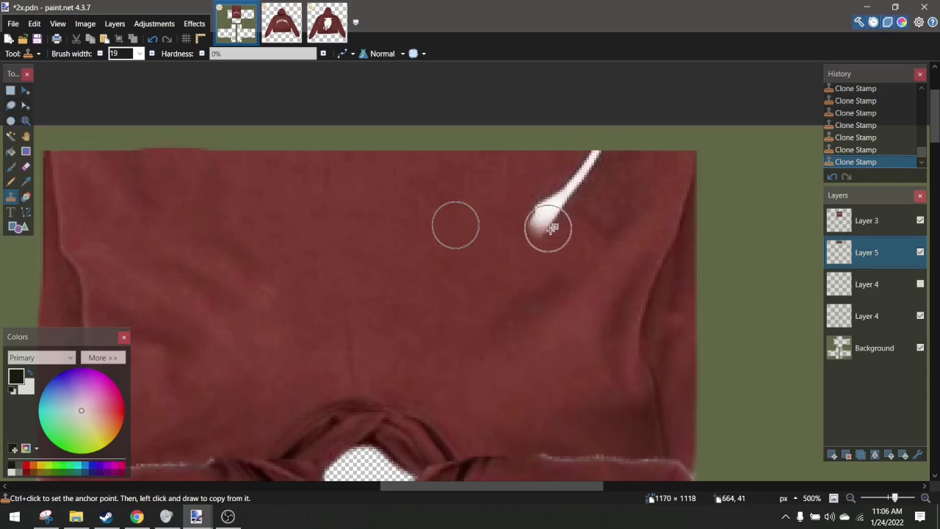
pyautogui.moveTo(552, 229); pyautogui.dragTo(556, 220)
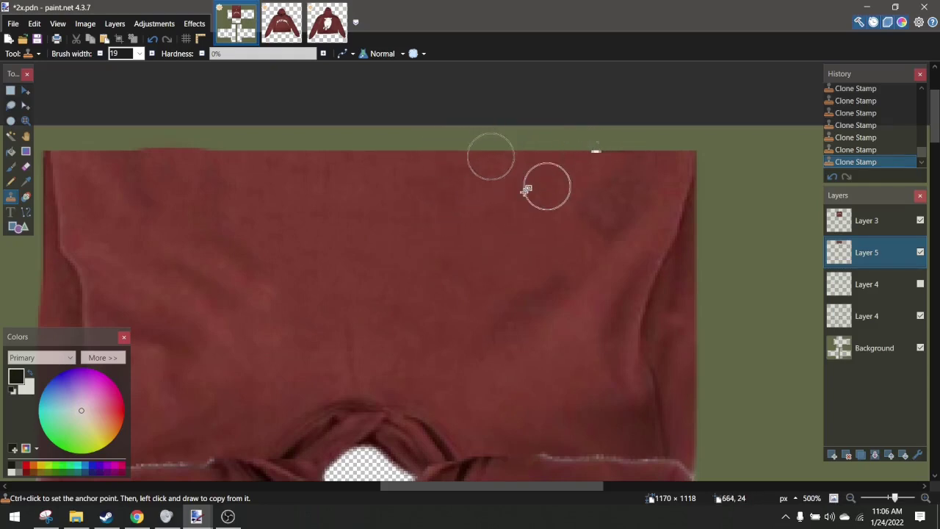
# Make Layer 3 the active layer for working on the shoulder seam beside the neck opening
pyautogui.scroll(-6, 477, 198)
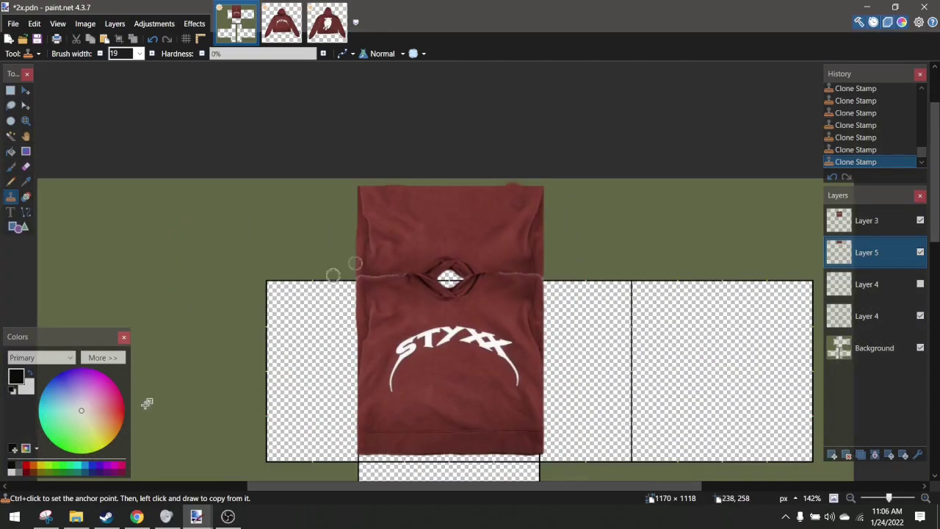
pyautogui.scroll(7, 367, 316)
pyautogui.scroll(5, 356, 319)
pyautogui.hscroll(5, 371, 314)
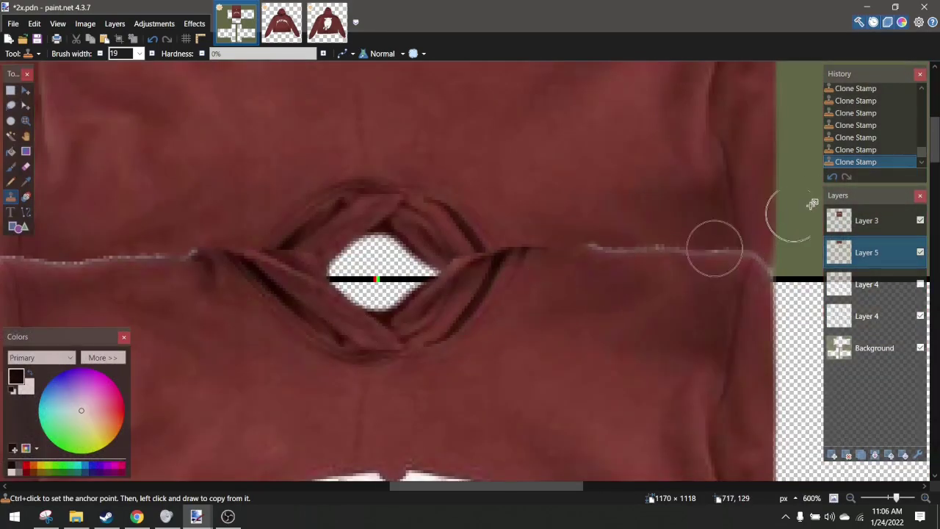
pyautogui.click(857, 224)
pyautogui.hscroll(-3, 224, 117)
pyautogui.click(195, 24)
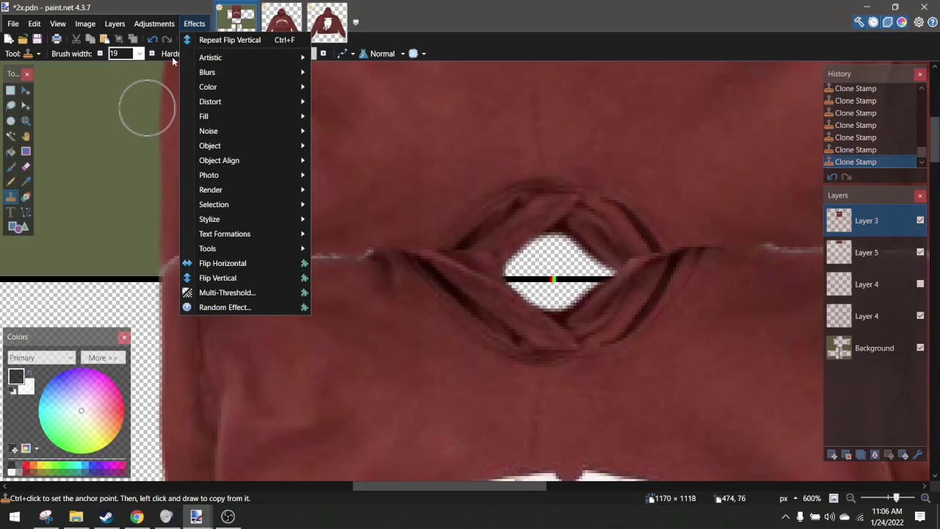
pyautogui.moveTo(257, 248)
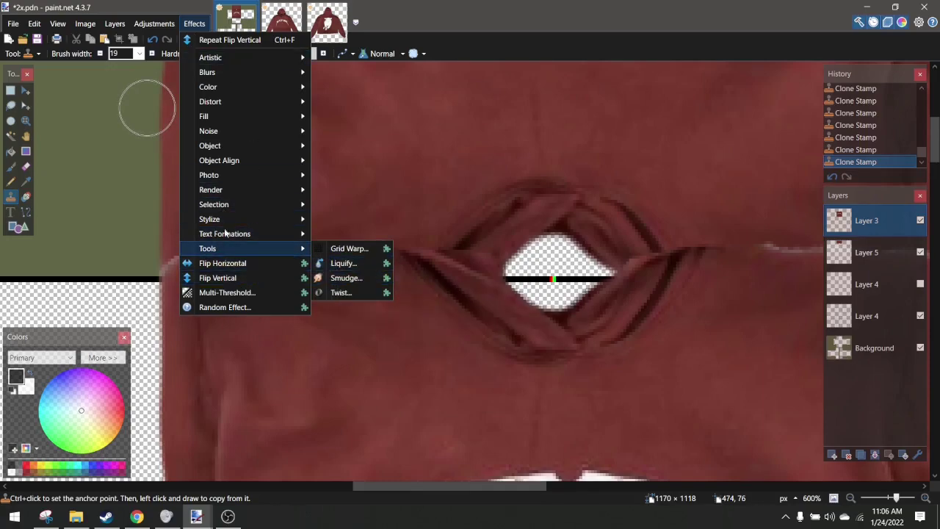
pyautogui.scroll(-5, 285, 210)
pyautogui.scroll(1, 634, 115)
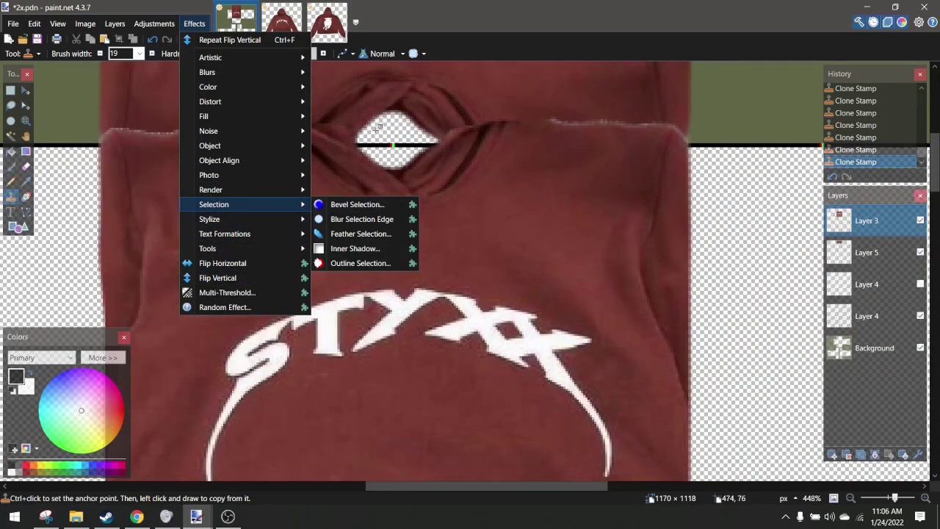
pyautogui.click(11, 196)
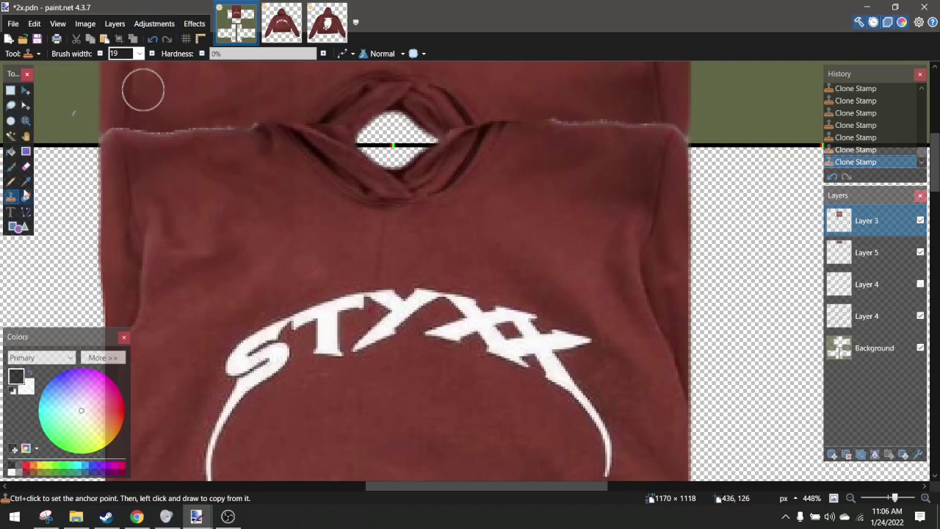
# Erase the light fringe along the shoulder seam on both sides of the neck opening with a soft 19-wide Eraser
pyautogui.click(26, 167)
pyautogui.scroll(4, 168, 116)
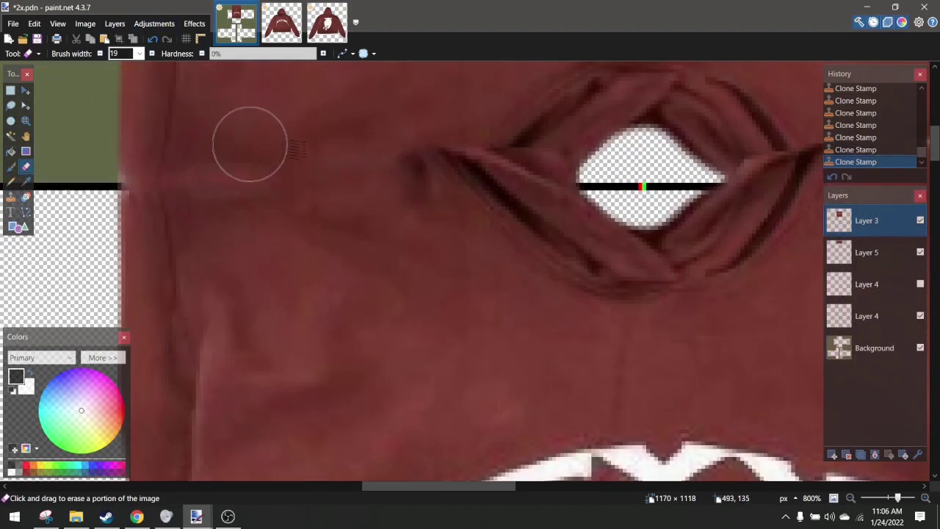
pyautogui.hscroll(5, 221, 142)
pyautogui.moveTo(180, 127)
pyautogui.mouseDown()
pyautogui.moveTo(399, 125)
pyautogui.moveTo(422, 138)
pyautogui.mouseUp()
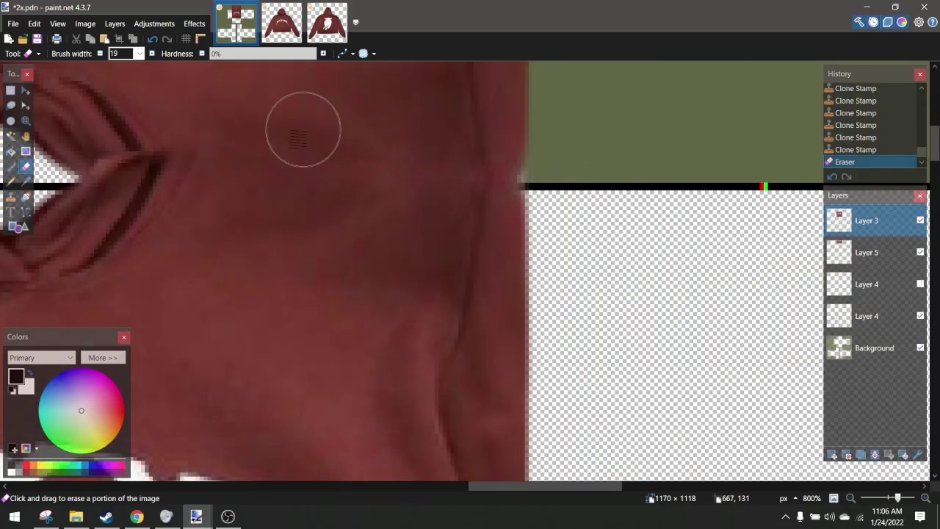
pyautogui.moveTo(303, 129); pyautogui.dragTo(245, 129)
pyautogui.hscroll(7, 246, 129)
pyautogui.hscroll(-9, 245, 129)
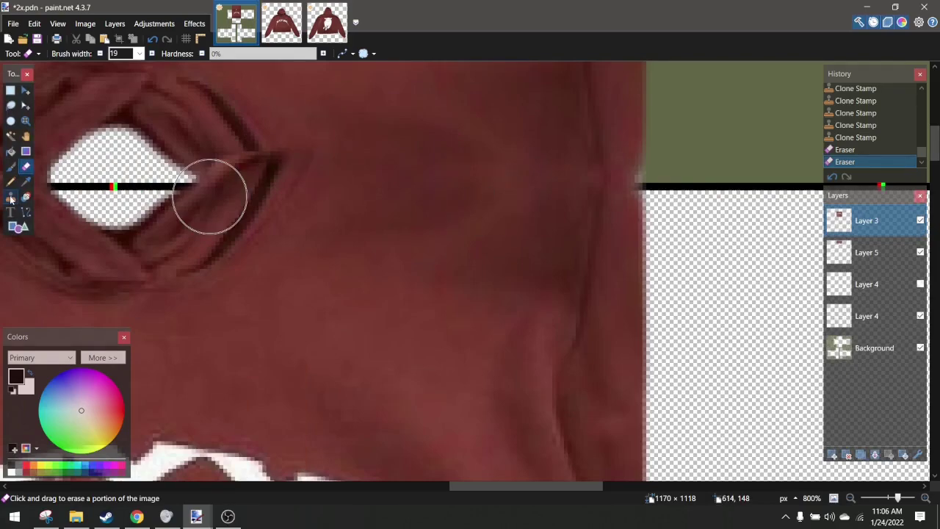
# Clone hoodie fabric over the pale notch at the right outer end of the shoulder seam on Layer 3
pyautogui.click(11, 199)
pyautogui.keyDown('ctrl'); pyautogui.click(607, 223); pyautogui.keyUp('ctrl')
pyautogui.moveTo(616, 190); pyautogui.dragTo(612, 160)
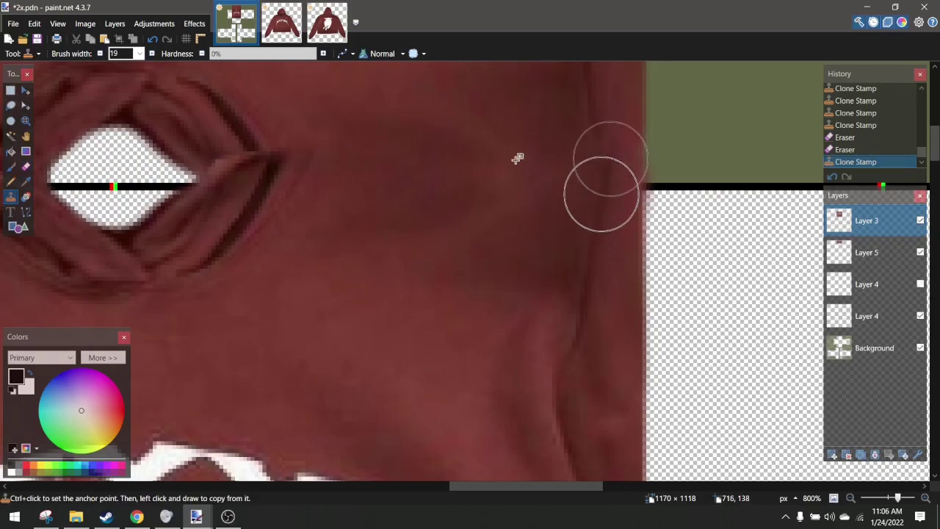
pyautogui.hscroll(-10, 279, 147)
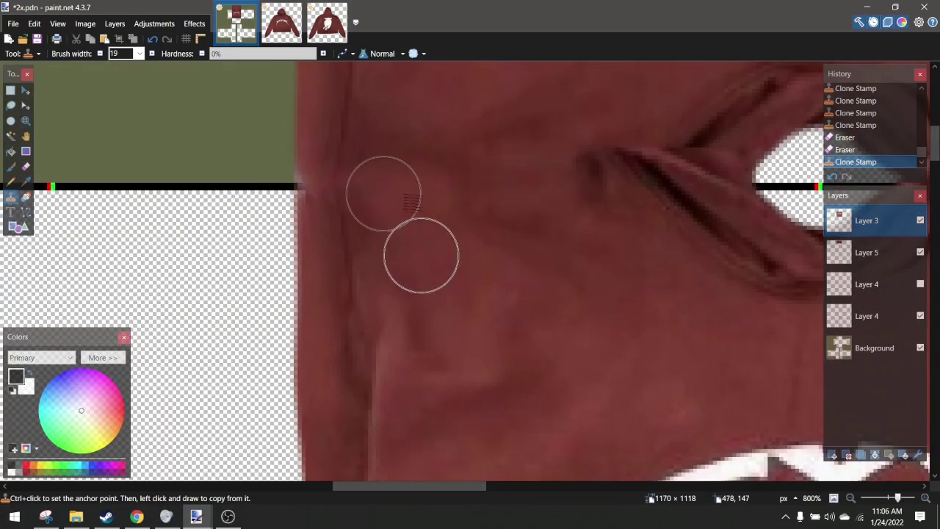
# Clone hoodie fabric over the remaining mark at the left outer end of the shoulder seam on Layer 3
pyautogui.moveTo(383, 194)
pyautogui.mouseDown()
pyautogui.moveTo(415, 185)
pyautogui.moveTo(454, 192)
pyautogui.mouseUp()
pyautogui.scroll(-8, 422, 183)
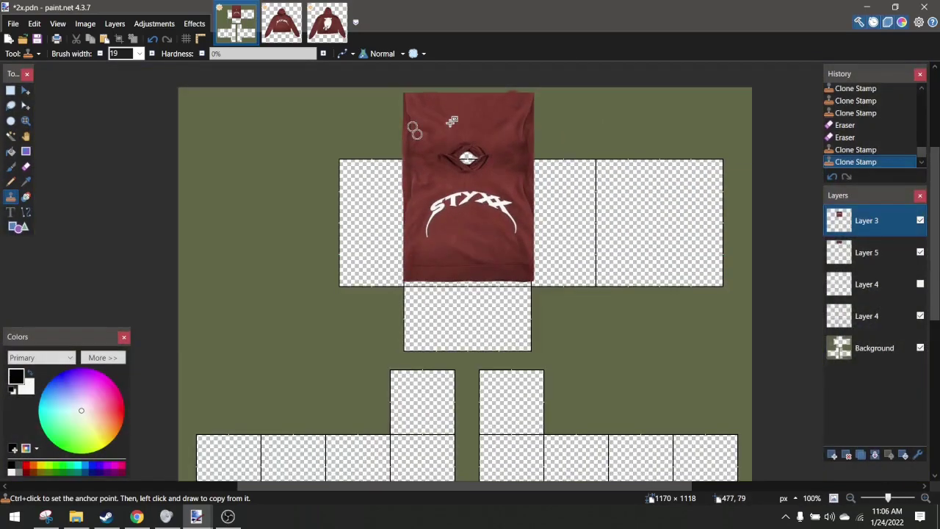
pyautogui.scroll(7, 452, 121)
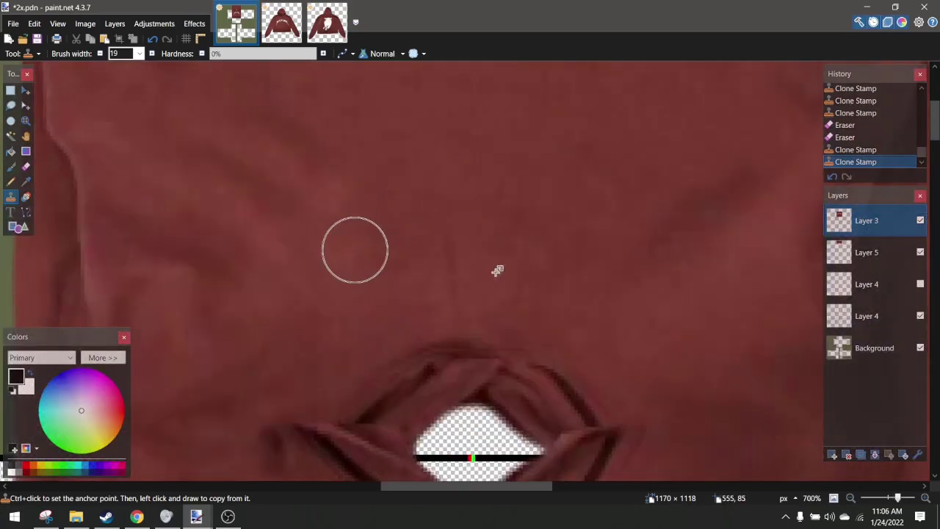
# Clone plain fabric over the flipped collar folds above the neck opening on Layer 5
pyautogui.click(874, 253)
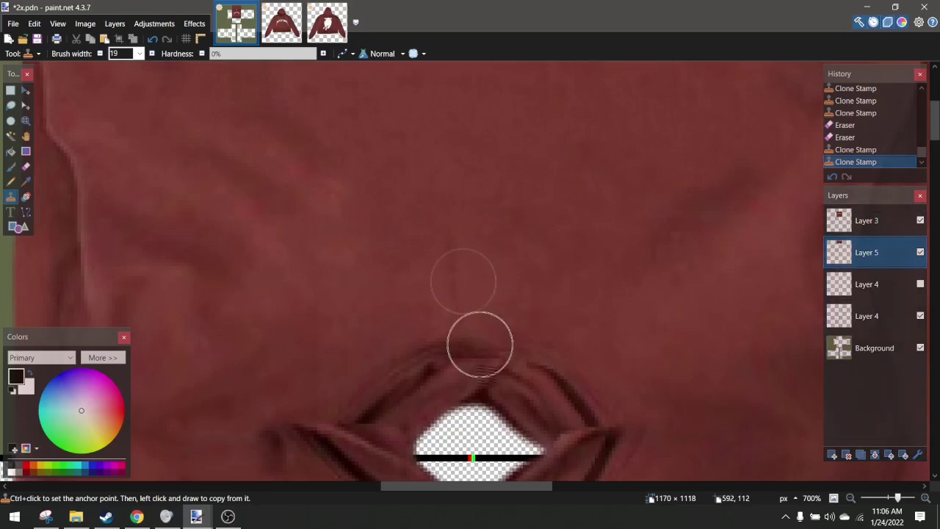
pyautogui.moveTo(384, 378)
pyautogui.mouseDown()
pyautogui.moveTo(345, 400)
pyautogui.moveTo(381, 380)
pyautogui.mouseUp()
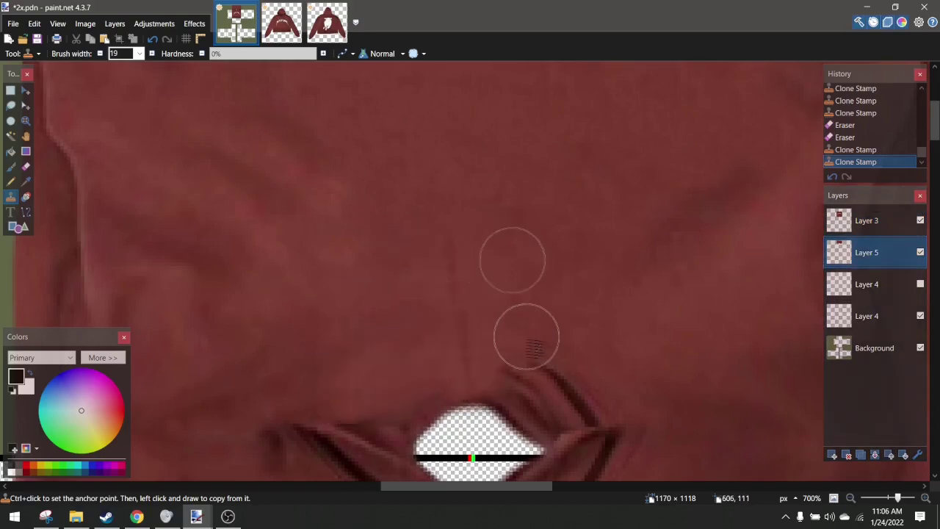
pyautogui.keyDown('ctrl'); pyautogui.click(604, 294); pyautogui.keyUp('ctrl')
pyautogui.moveTo(517, 376)
pyautogui.mouseDown()
pyautogui.moveTo(589, 381)
pyautogui.moveTo(526, 377)
pyautogui.moveTo(534, 373)
pyautogui.mouseUp()
pyautogui.scroll(-7, 538, 366)
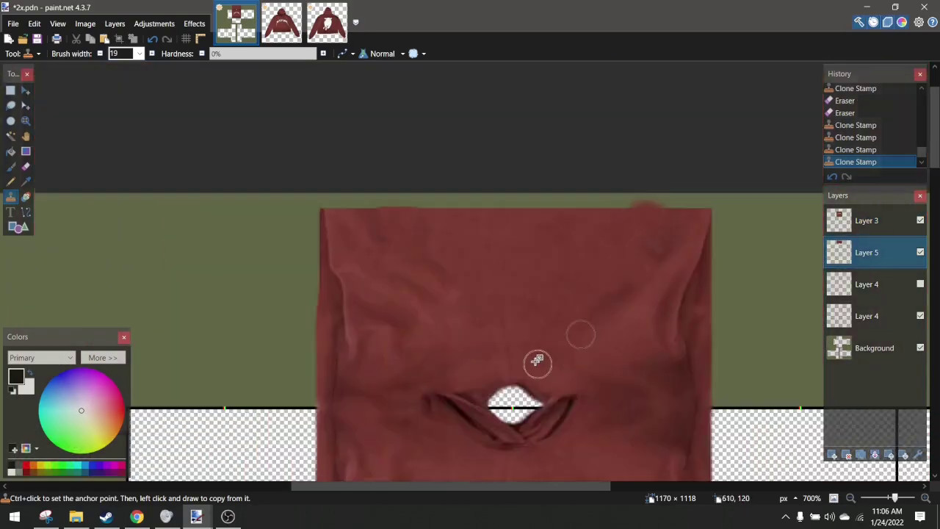
pyautogui.scroll(4, 497, 177)
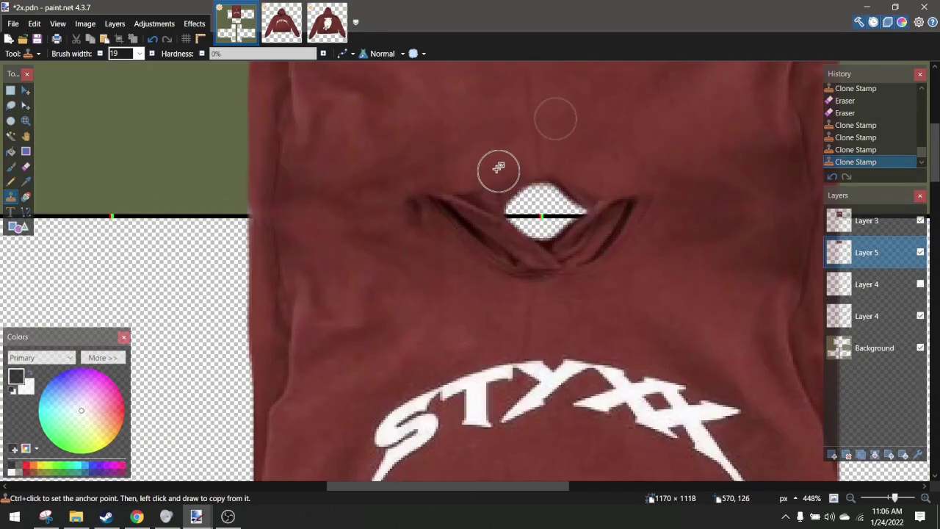
pyautogui.scroll(-1, 473, 130)
pyautogui.scroll(3, 473, 130)
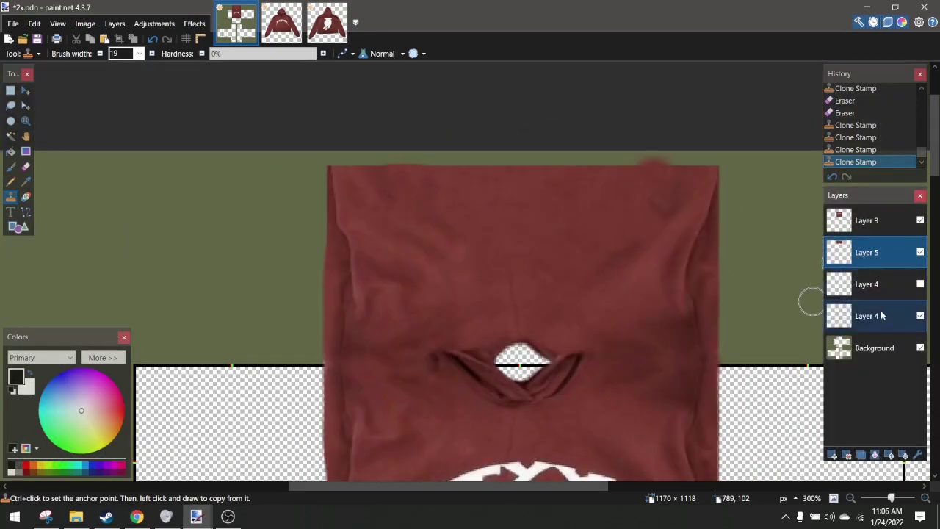
# Move the visible Layer 4 with the panel outlines to the top of the layer stack
pyautogui.moveTo(867, 316); pyautogui.dragTo(866, 219)
pyautogui.scroll(-3, 604, 213)
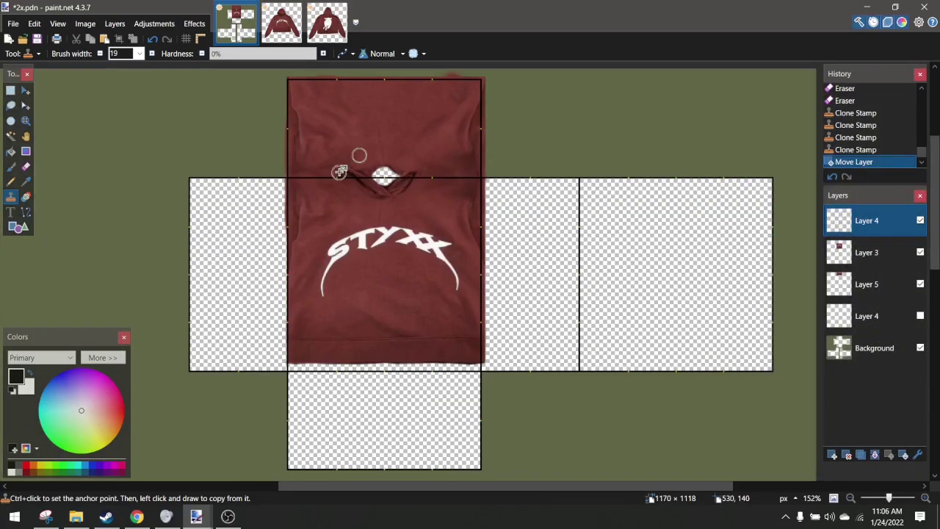
pyautogui.scroll(3, 354, 155)
pyautogui.scroll(-1, 323, 74)
# Select a rectangle of about 267 × 66 px around the lower hood and brim in the front hoodie image for copying
pyautogui.click(282, 25)
pyautogui.scroll(3, 348, 166)
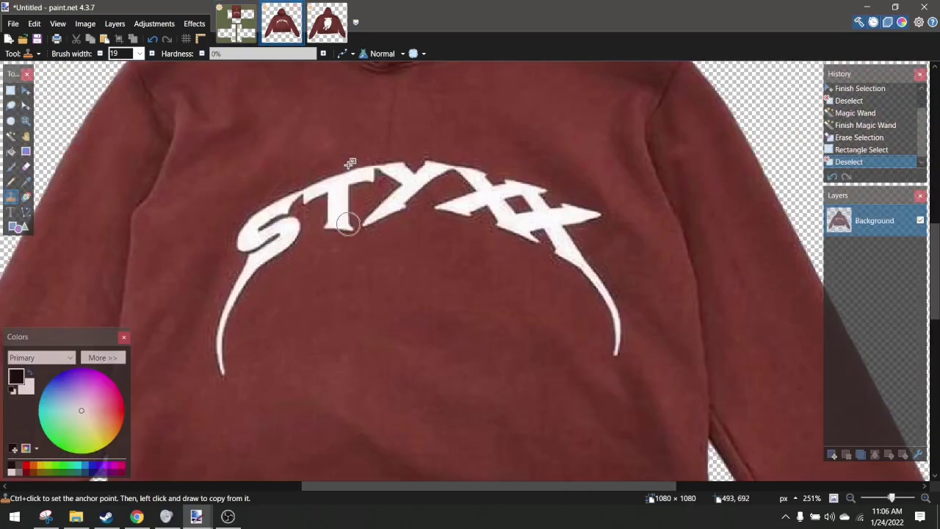
pyautogui.scroll(-3, 349, 165)
pyautogui.scroll(5, 349, 163)
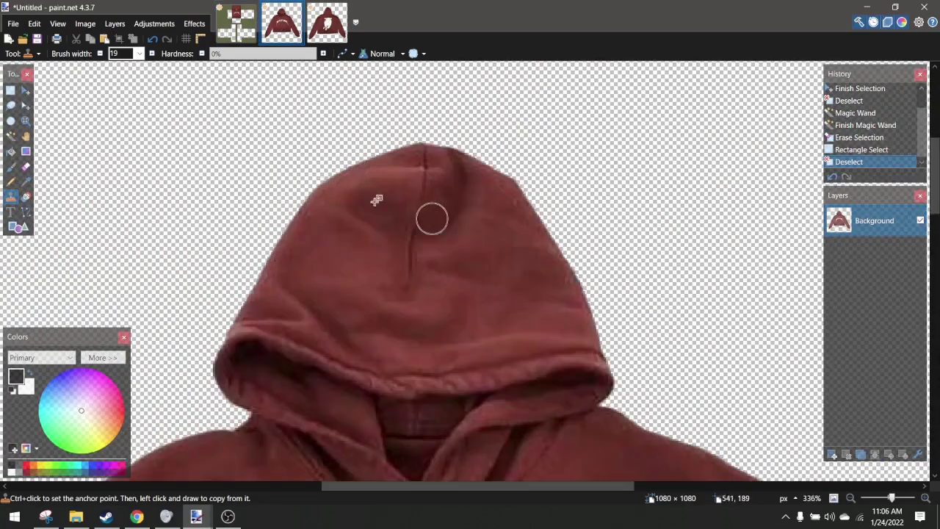
pyautogui.click(11, 90)
pyautogui.click(23, 95)
pyautogui.click(11, 91)
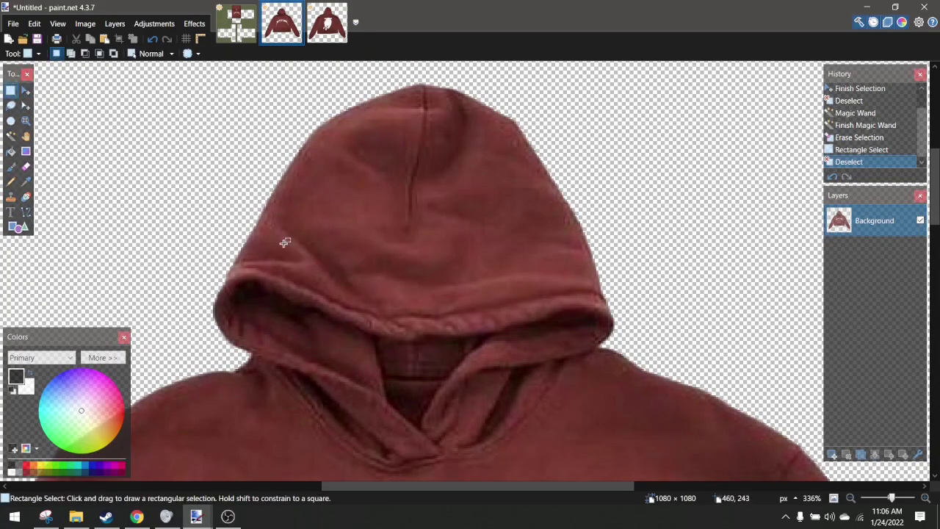
pyautogui.moveTo(200, 234); pyautogui.dragTo(636, 342)
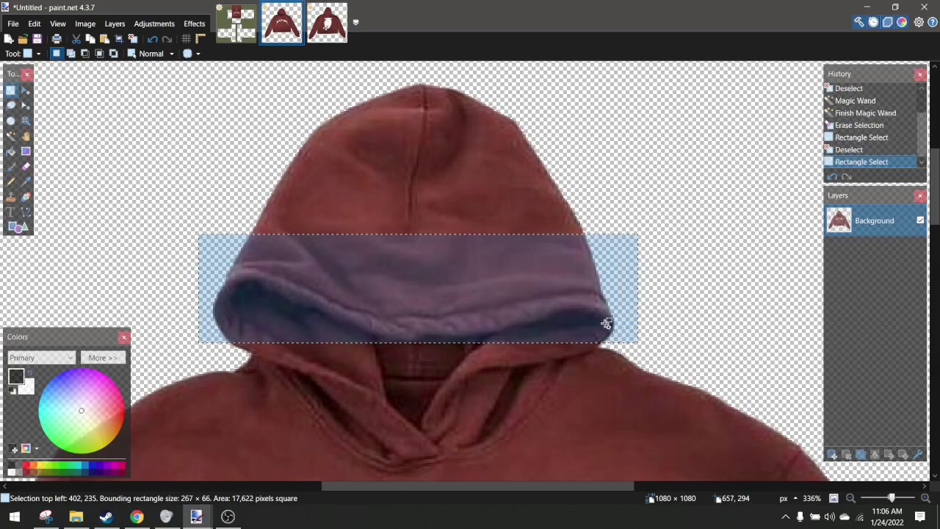
# Return to the clothing template 2x.pdn and merge Layer 3 down into Layer 5
pyautogui.click(239, 28)
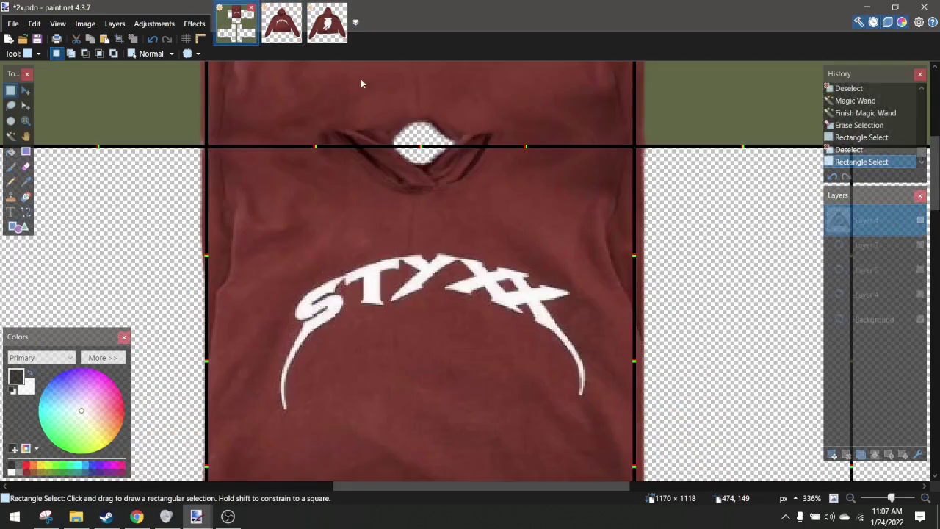
pyautogui.click(879, 253)
pyautogui.click(872, 455)
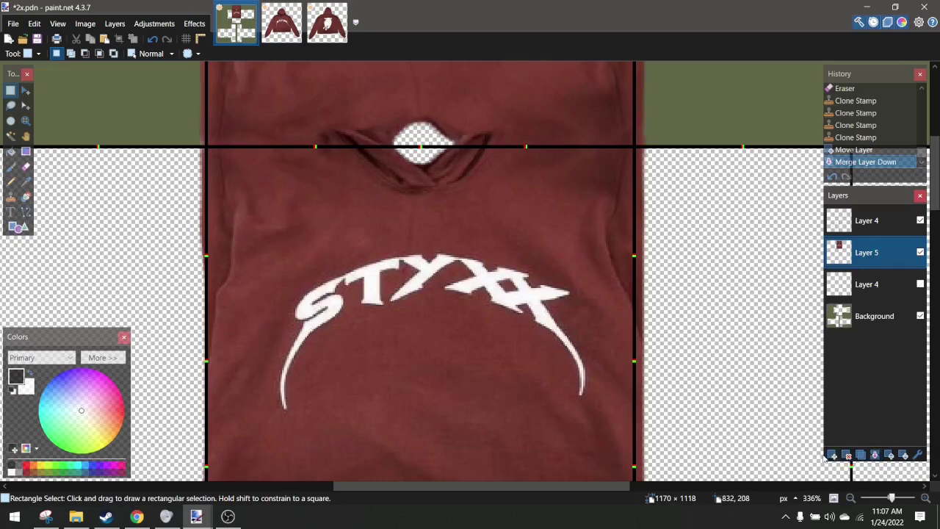
# Paste the copied hood strip on a new layer, rotate it by -90° and place it on the shoulder panel right of the neck opening
pyautogui.hotkey('ctrl', 'shift', 'v')
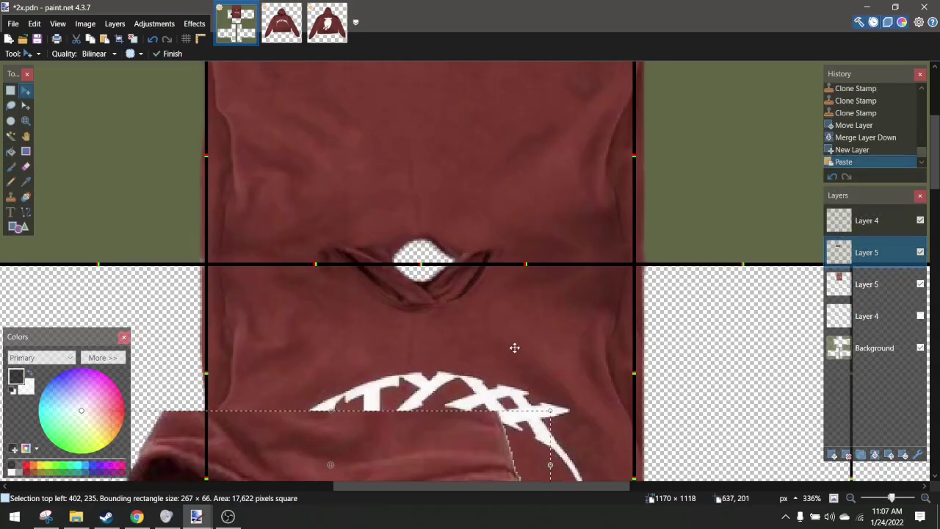
pyautogui.scroll(-2, 514, 348)
pyautogui.moveTo(543, 342); pyautogui.dragTo(395, 457)
pyautogui.moveTo(373, 366); pyautogui.dragTo(576, 329)
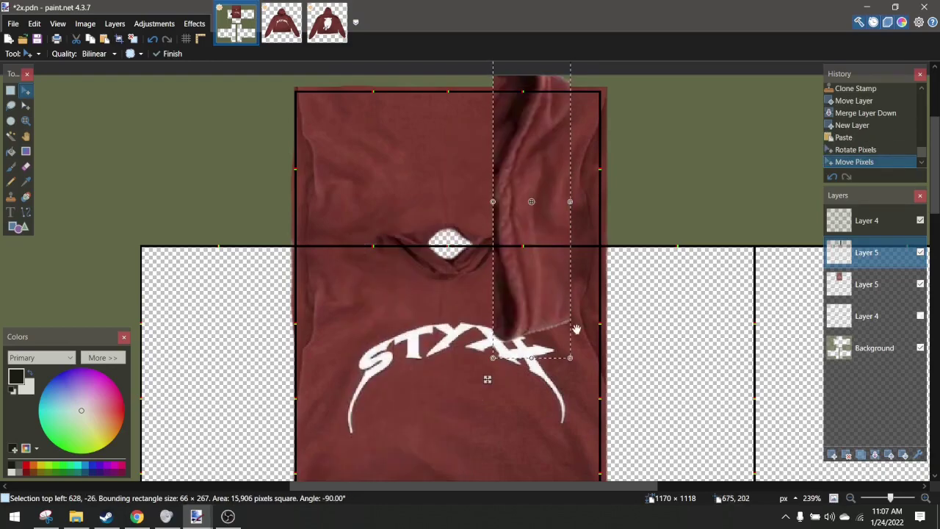
# Narrow the pasted hood strip to 33 px, shorten it to fit the shoulder panel beside the neck opening, and deselect it
pyautogui.moveTo(539, 356); pyautogui.dragTo(542, 254)
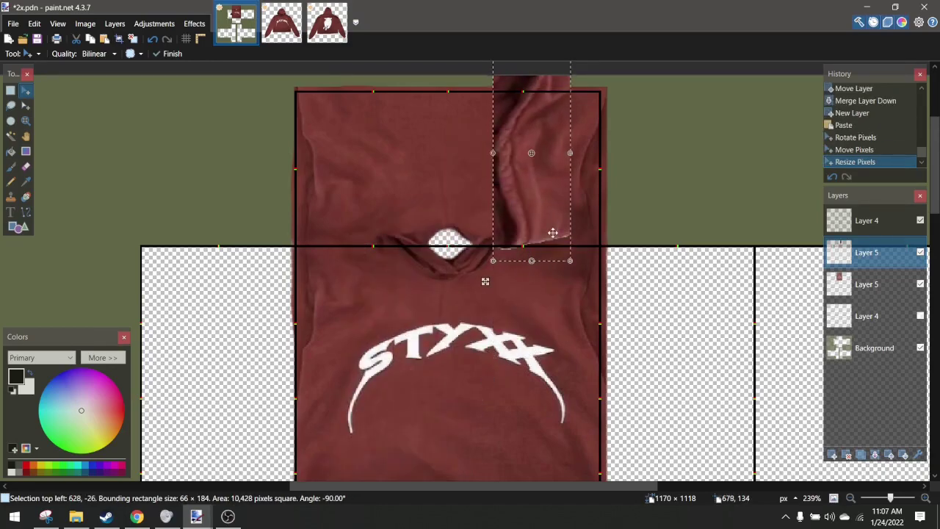
pyautogui.scroll(2, 543, 214)
pyautogui.moveTo(514, 215); pyautogui.dragTo(508, 212)
pyautogui.scroll(-2, 508, 212)
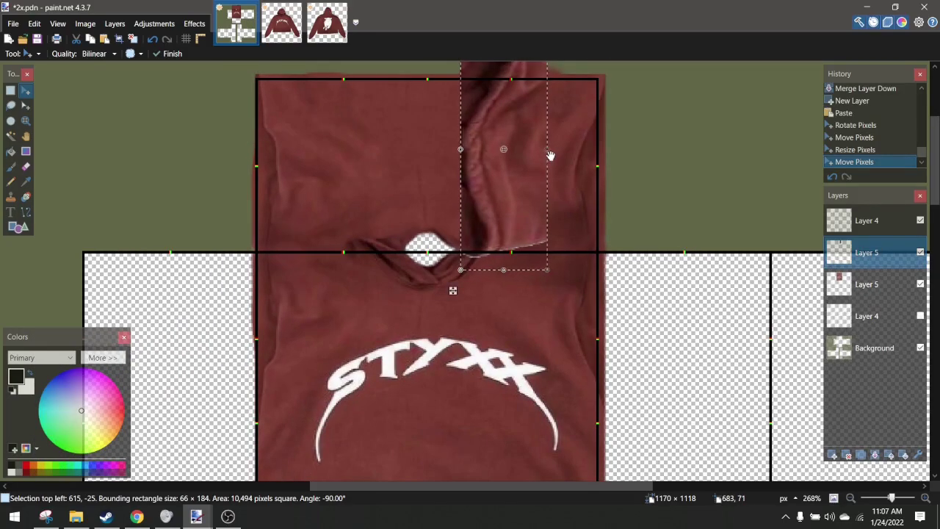
pyautogui.moveTo(550, 155); pyautogui.dragTo(506, 164)
pyautogui.scroll(-1, 503, 154)
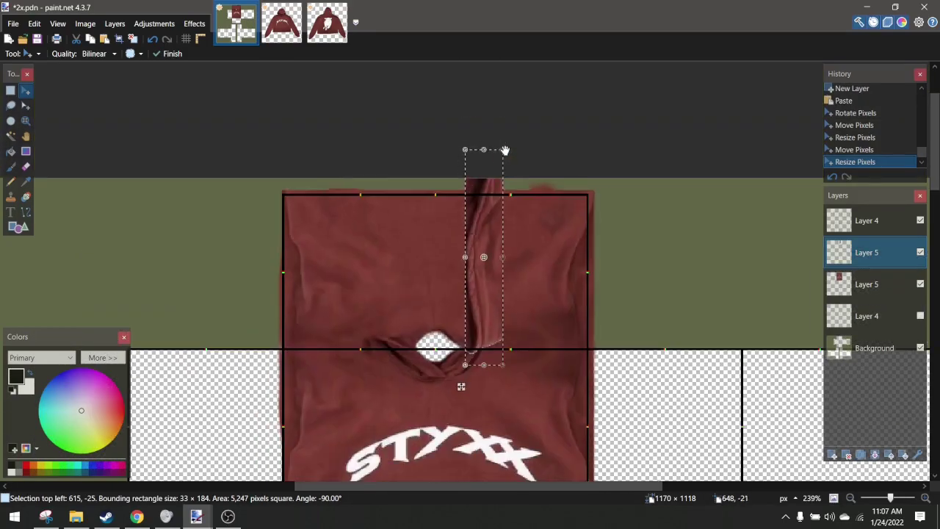
pyautogui.scroll(2, 519, 235)
pyautogui.moveTo(471, 105); pyautogui.dragTo(479, 136)
pyautogui.hotkey('ctrl', 'd')
# Erase the dark inner-hood area along the upper left side of the strip with a 19-wide Eraser at 32% hardness
pyautogui.press('e')
pyautogui.scroll(4, 441, 144)
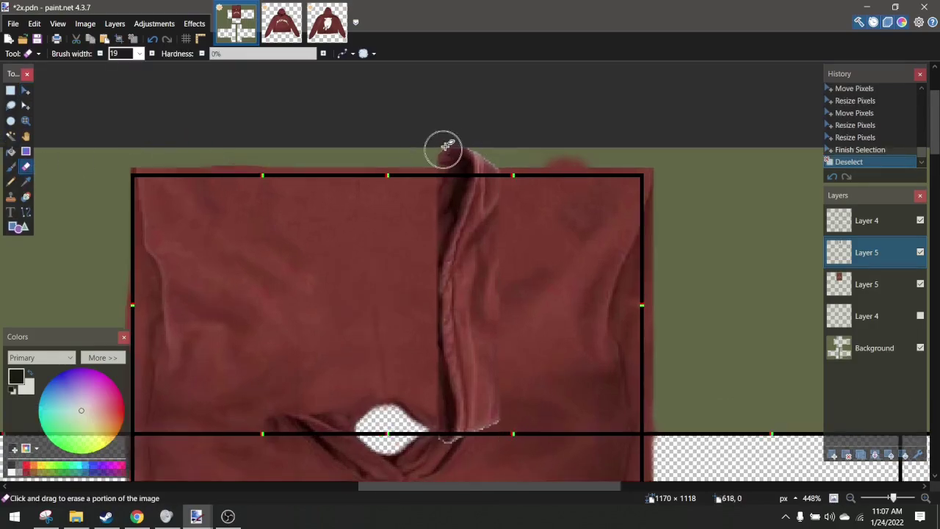
pyautogui.click(365, 109)
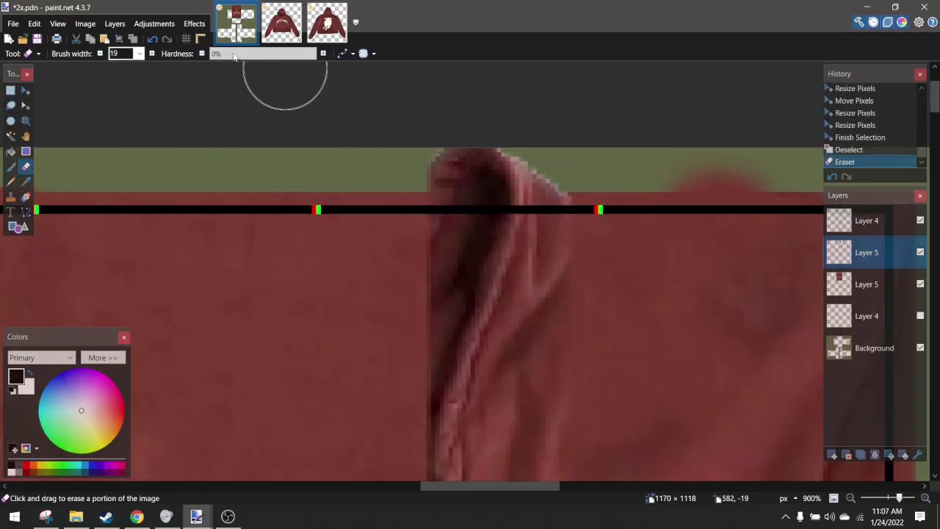
pyautogui.click(409, 132)
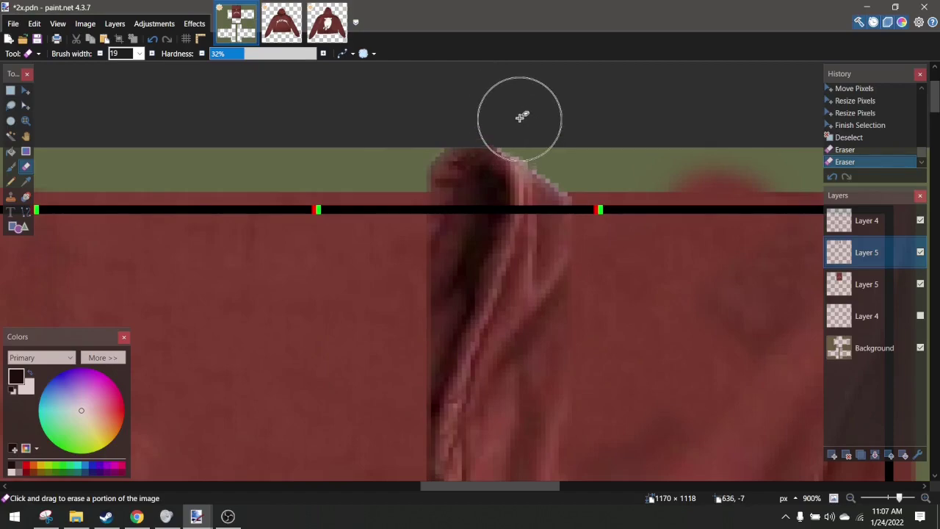
pyautogui.moveTo(455, 173)
pyautogui.mouseDown()
pyautogui.moveTo(431, 196)
pyautogui.moveTo(454, 206)
pyautogui.moveTo(445, 210)
pyautogui.moveTo(420, 174)
pyautogui.moveTo(443, 207)
pyautogui.moveTo(434, 248)
pyautogui.mouseUp()
pyautogui.scroll(-5, 389, 363)
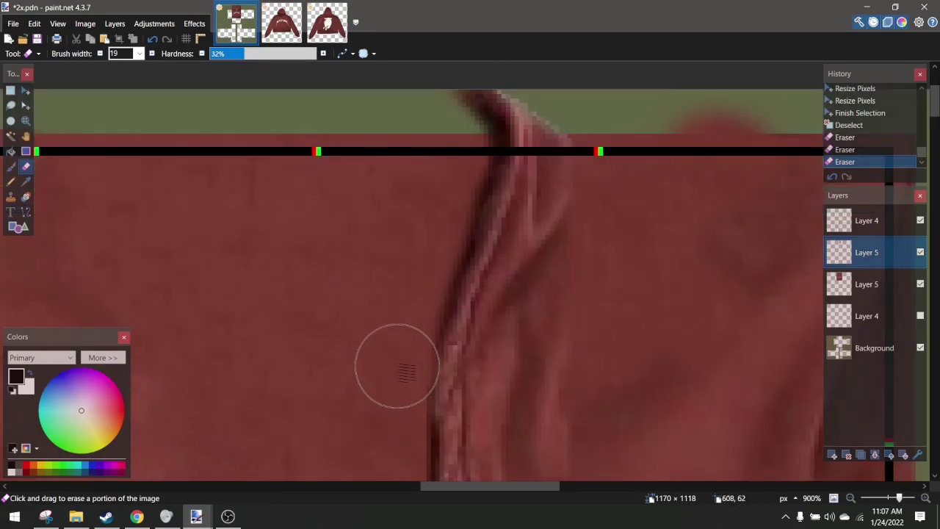
# Erase the strip's lower left edge and its pale lower end so it blends into the collar
pyautogui.scroll(-3, 380, 312)
pyautogui.click(380, 306)
pyautogui.scroll(-4, 380, 293)
pyautogui.moveTo(379, 241); pyautogui.dragTo(380, 195)
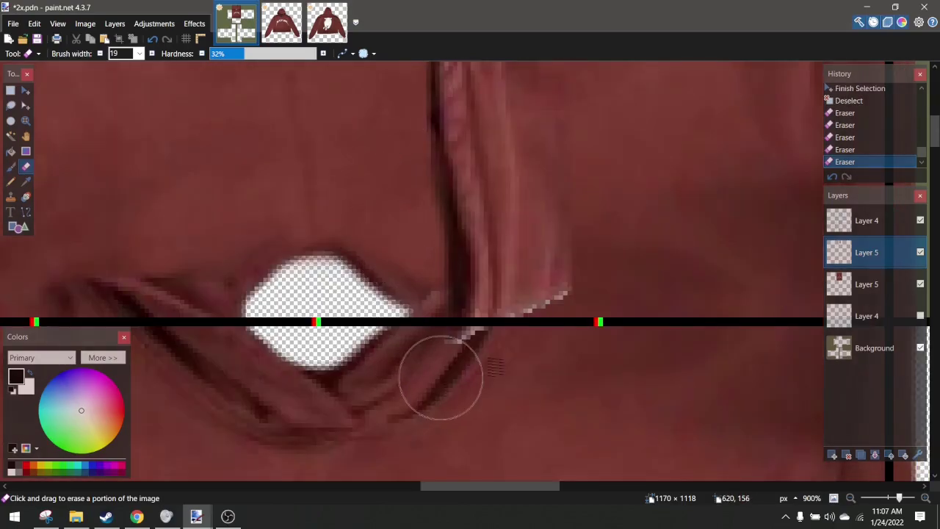
pyautogui.moveTo(570, 341)
pyautogui.mouseDown()
pyautogui.moveTo(526, 353)
pyautogui.moveTo(495, 357)
pyautogui.mouseUp()
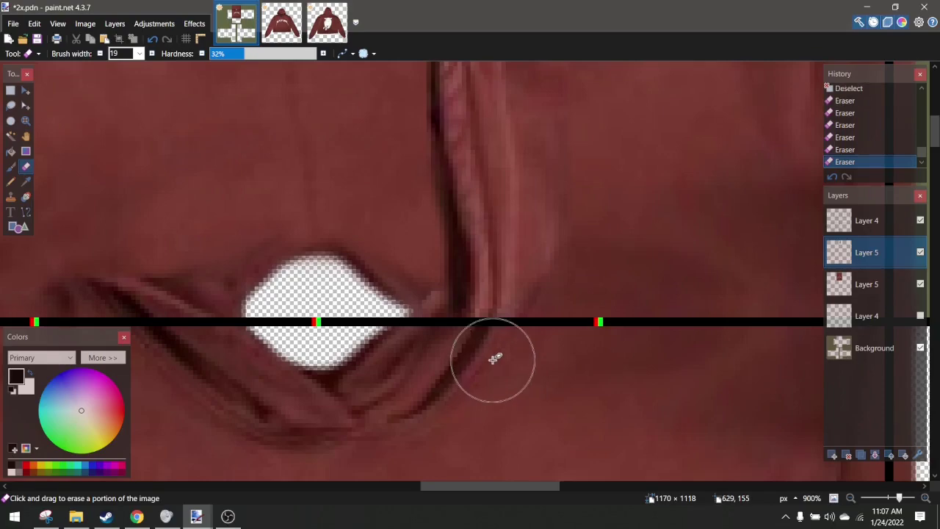
pyautogui.scroll(-5, 495, 323)
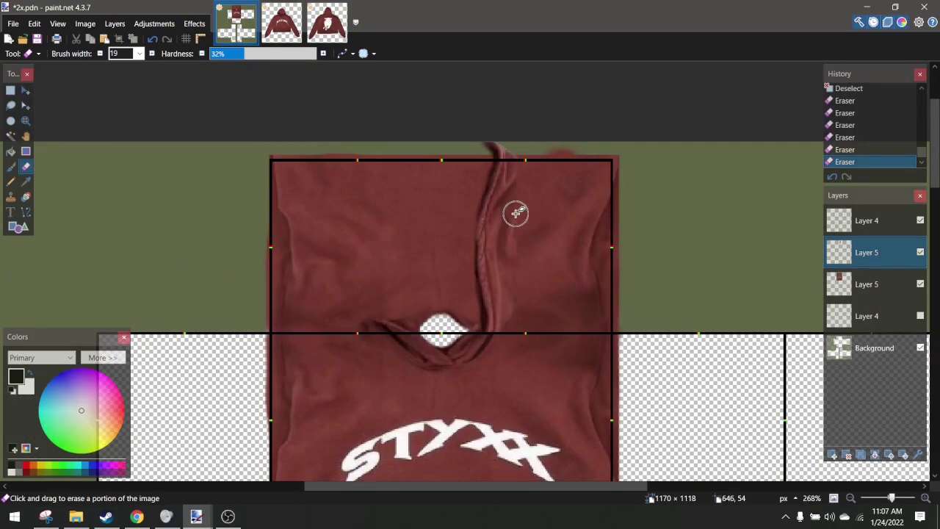
pyautogui.click(887, 286)
pyautogui.click(876, 259)
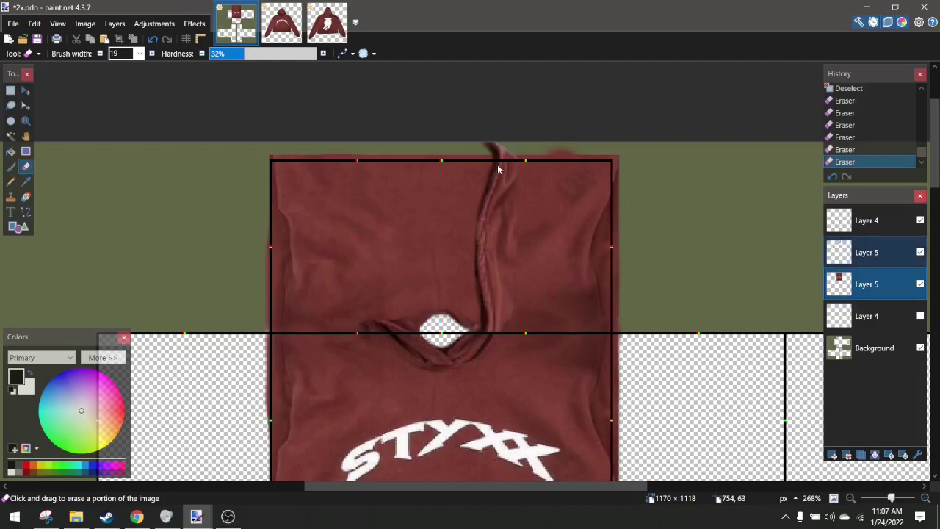
pyautogui.click(194, 23)
pyautogui.moveTo(227, 250)
pyautogui.click(342, 263)
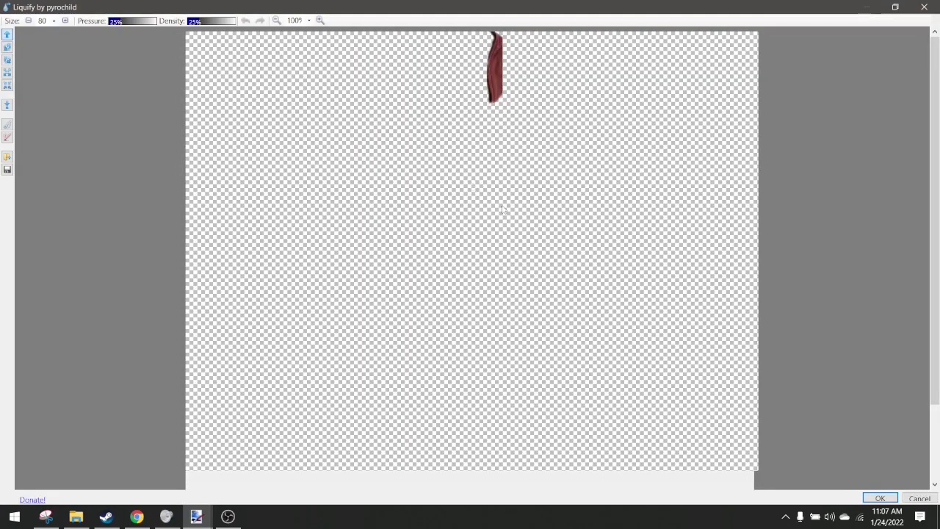
pyautogui.rightClick(474, 183)
pyautogui.click(503, 268)
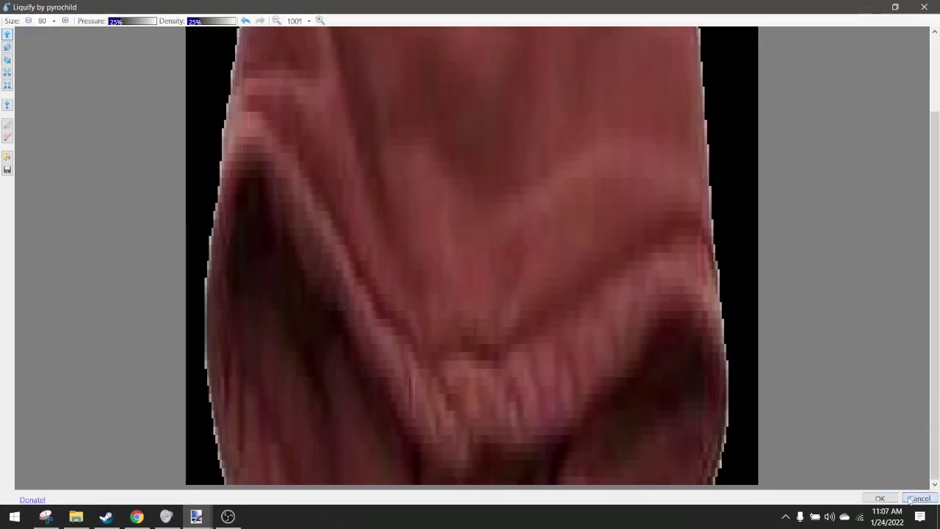
pyautogui.click(917, 498)
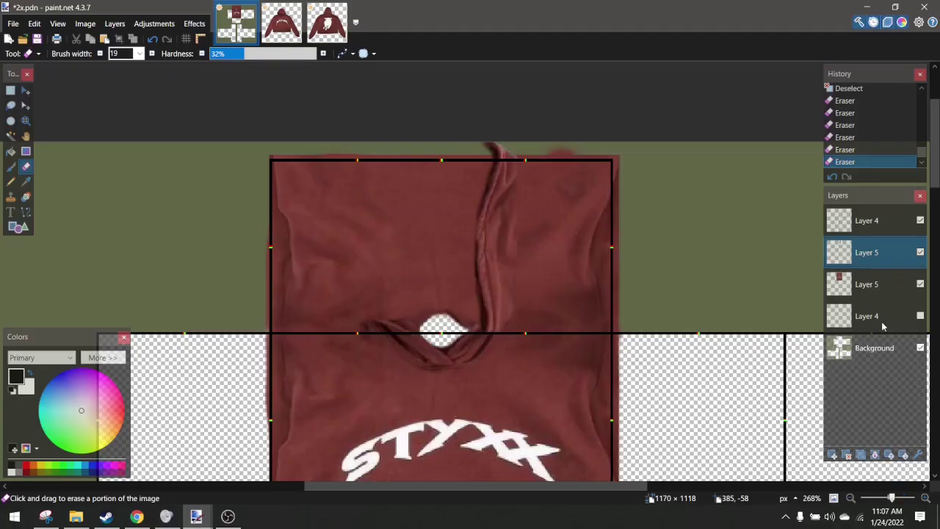
# Copy the merged hoodie image and open the hood strip's layer in Liquify with that copy as the background reference
pyautogui.click(875, 291)
pyautogui.hotkey('ctrl', 'd')
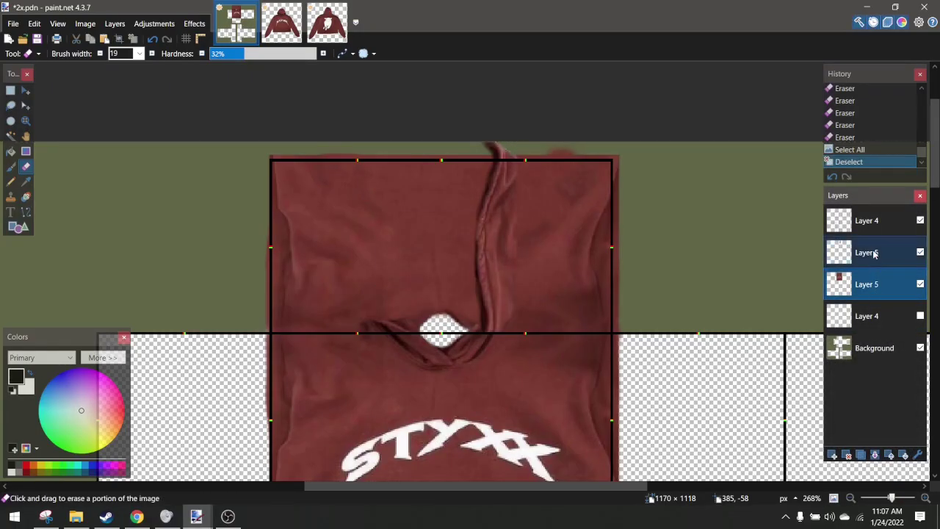
pyautogui.click(867, 252)
pyautogui.click(195, 24)
pyautogui.moveTo(221, 248)
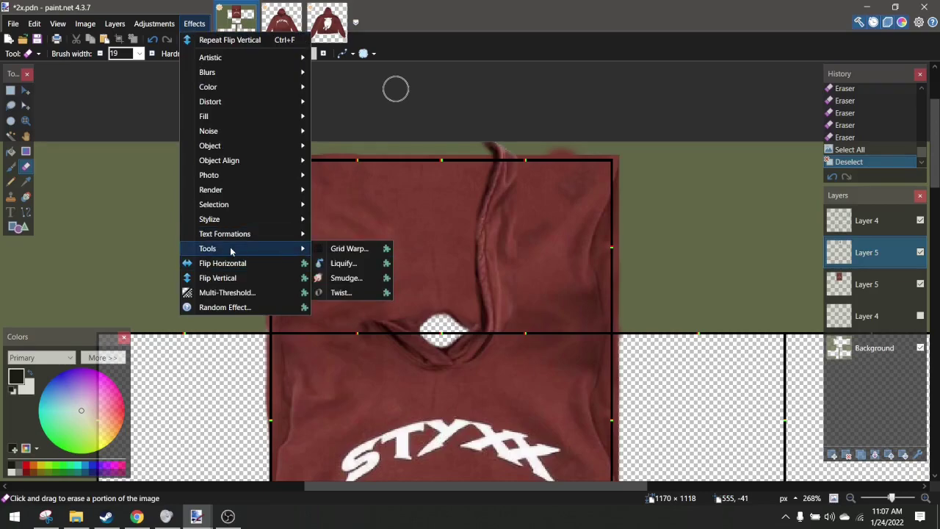
pyautogui.click(351, 260)
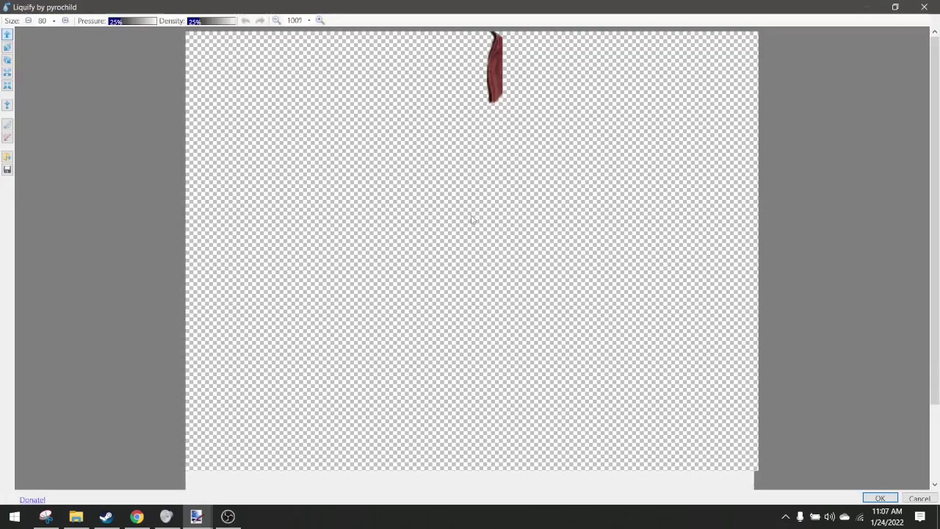
pyautogui.rightClick(472, 216)
pyautogui.click(495, 302)
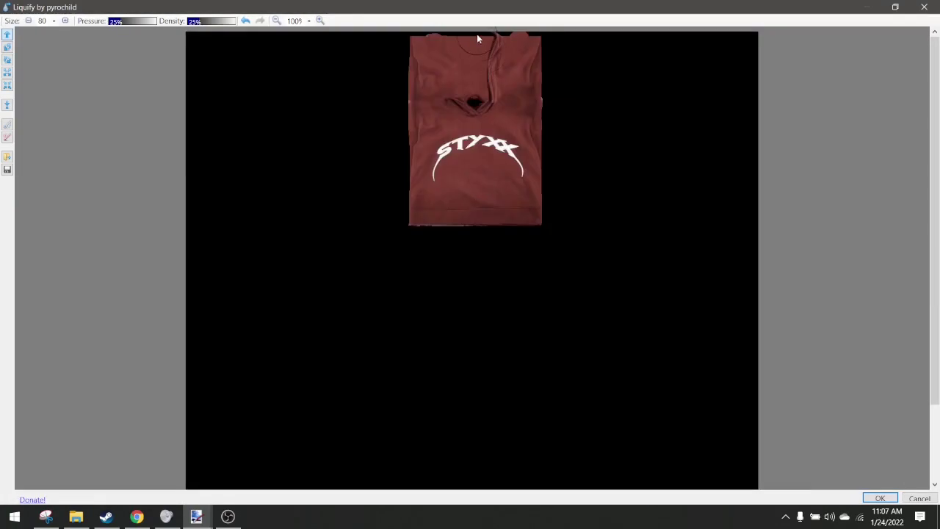
pyautogui.scroll(3, 477, 39)
pyautogui.scroll(2, 561, 93)
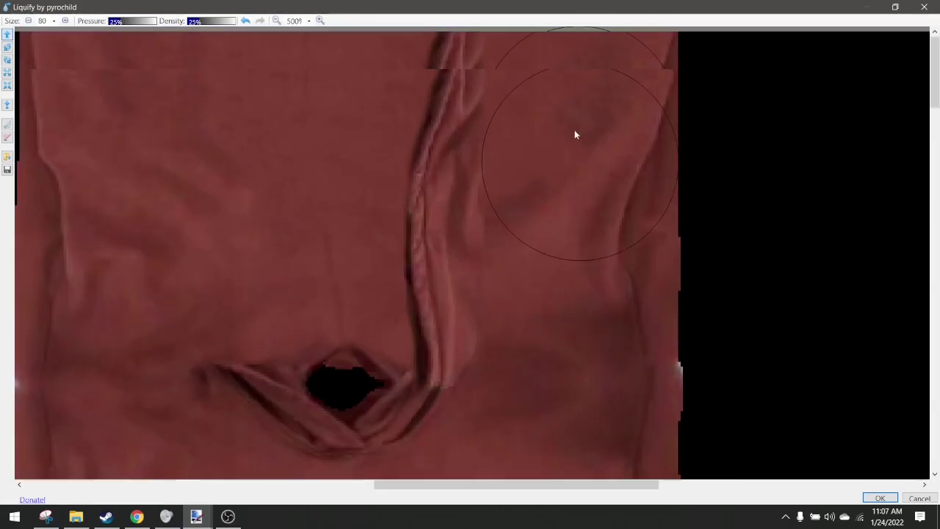
# Push the hood strip outward with a size 200 Liquify brush so its upper and middle parts bow away from the neck opening
pyautogui.click(53, 20)
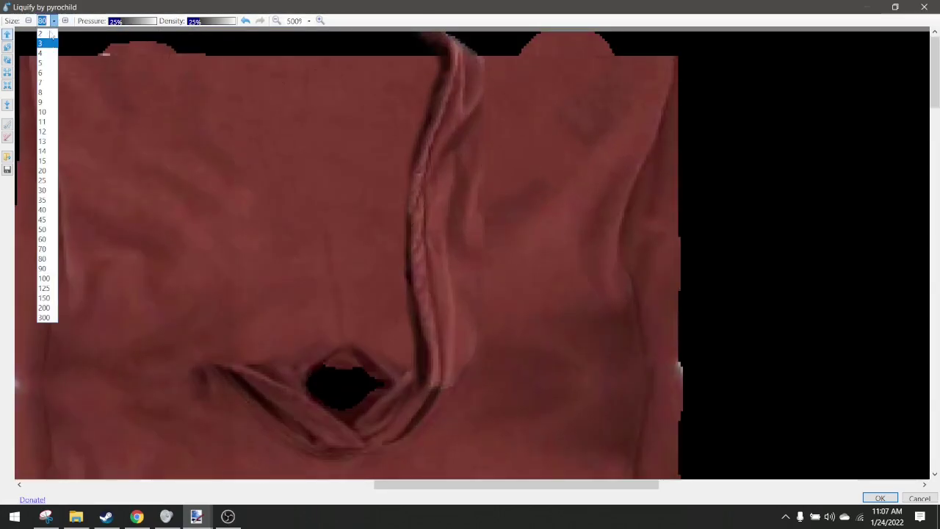
pyautogui.click(48, 307)
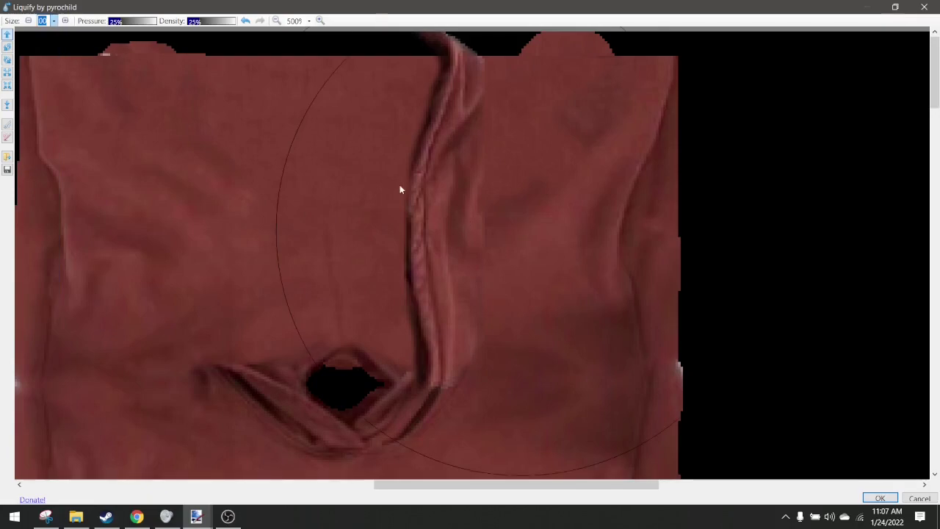
pyautogui.moveTo(439, 199)
pyautogui.mouseDown()
pyautogui.moveTo(496, 211)
pyautogui.moveTo(426, 216)
pyautogui.moveTo(497, 214)
pyautogui.moveTo(519, 157)
pyautogui.mouseUp()
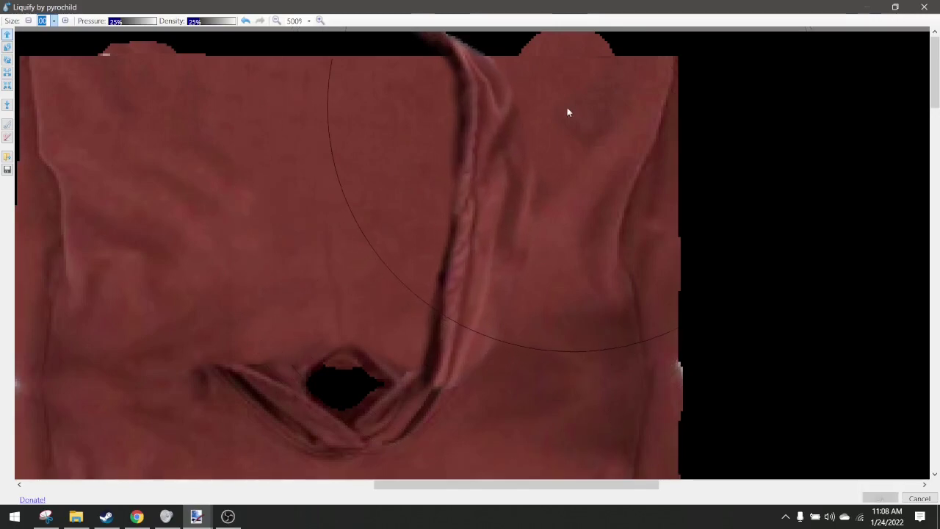
pyautogui.moveTo(505, 63)
pyautogui.mouseDown()
pyautogui.moveTo(527, 62)
pyautogui.moveTo(537, 84)
pyautogui.mouseUp()
pyautogui.moveTo(557, 219); pyautogui.dragTo(595, 233)
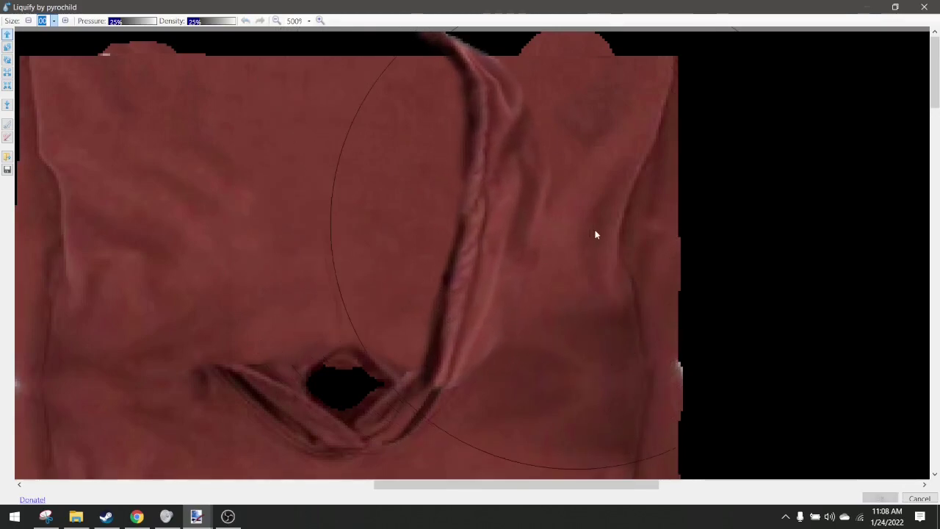
pyautogui.moveTo(550, 288); pyautogui.dragTo(583, 297)
# Bend the strip's lower end in toward the collar, even out its curve, and apply the Liquify changes
pyautogui.moveTo(288, 195); pyautogui.dragTo(402, 245)
pyautogui.moveTo(427, 406)
pyautogui.mouseDown()
pyautogui.moveTo(347, 398)
pyautogui.moveTo(460, 407)
pyautogui.moveTo(415, 459)
pyautogui.mouseUp()
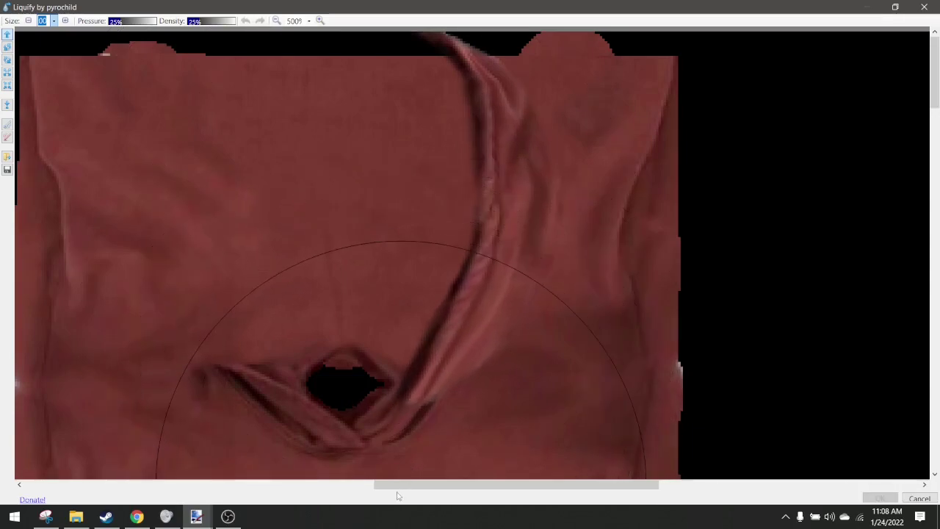
pyautogui.moveTo(649, 302); pyautogui.dragTo(631, 313)
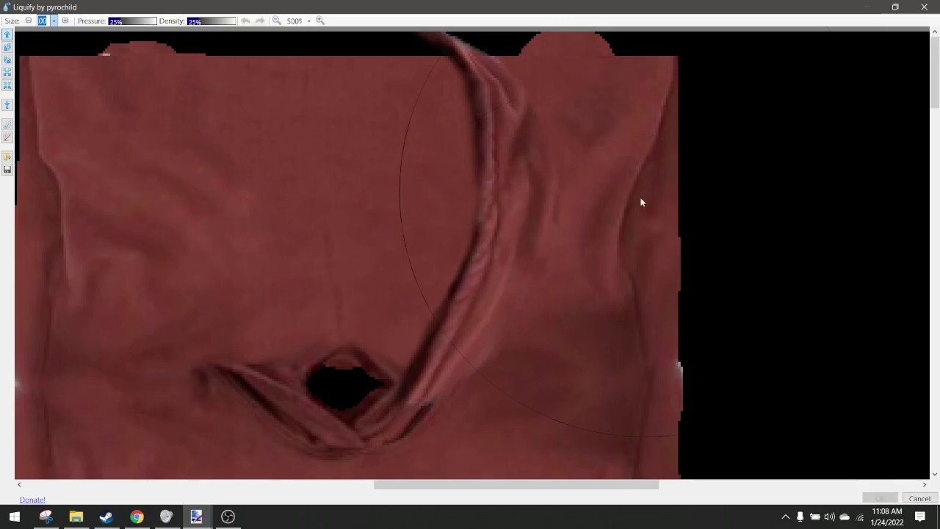
pyautogui.moveTo(619, 238)
pyautogui.mouseDown()
pyautogui.moveTo(591, 331)
pyautogui.moveTo(560, 360)
pyautogui.mouseUp()
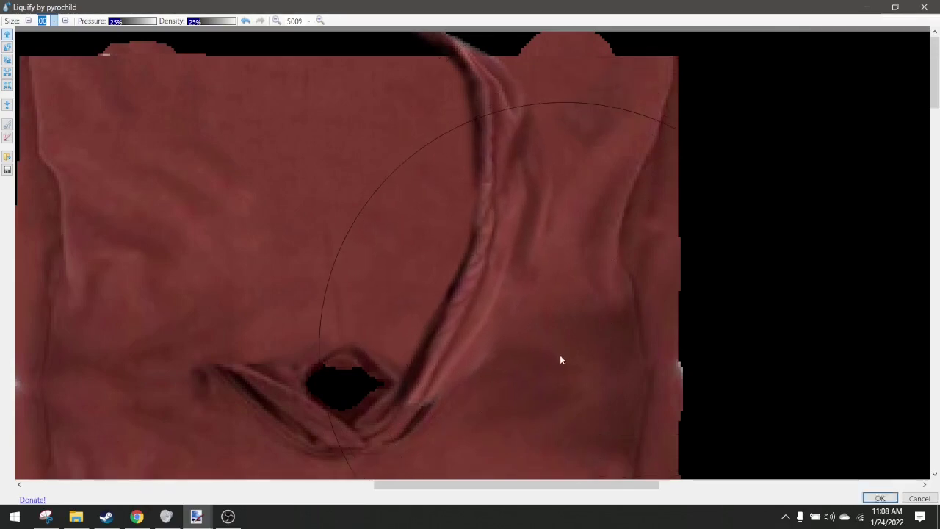
pyautogui.click(880, 497)
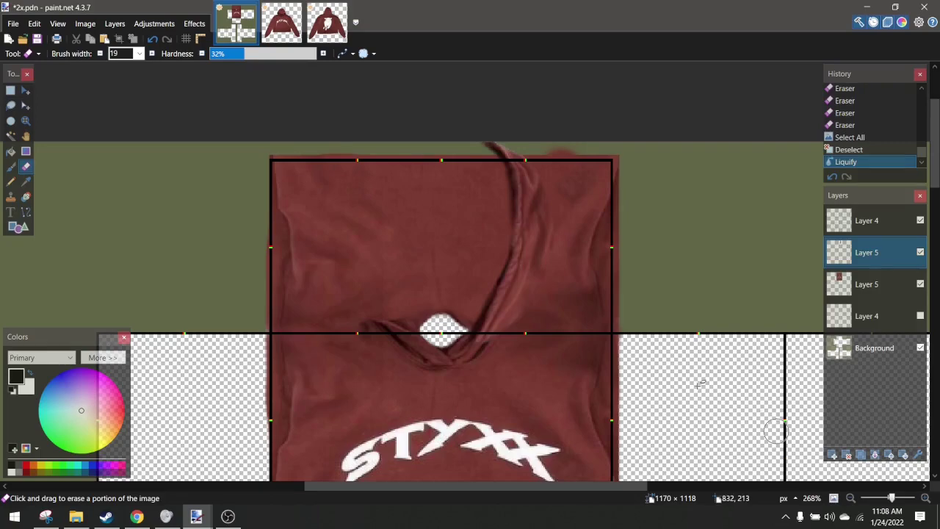
# Examine how the curved hood strip sits on the shoulder panel and meets the collar
pyautogui.scroll(-5, 617, 334)
pyautogui.scroll(-2, 602, 286)
pyautogui.scroll(2, 590, 168)
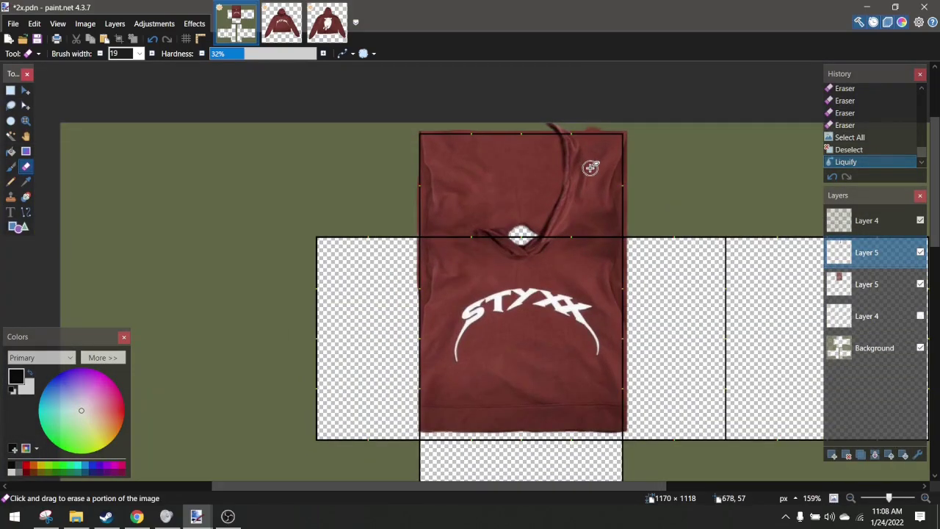
pyautogui.scroll(3, 590, 167)
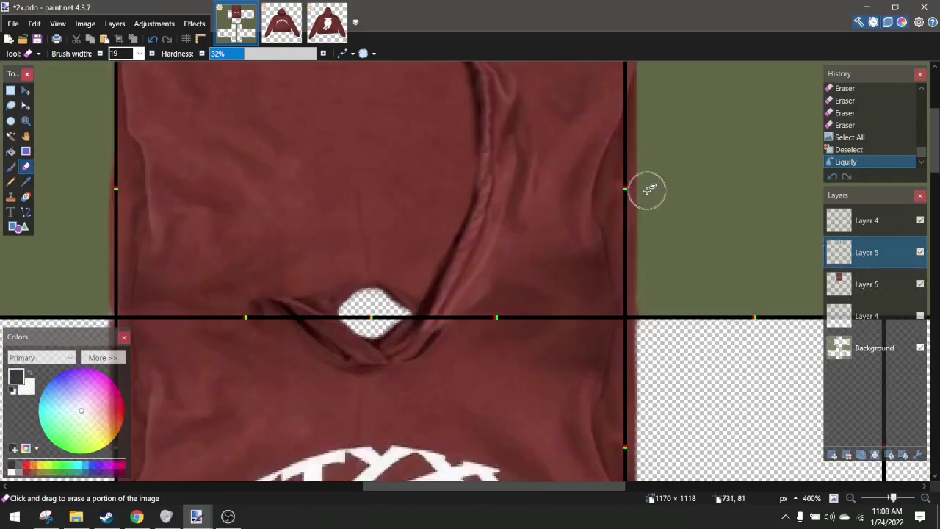
pyautogui.scroll(-3, 409, 137)
pyautogui.scroll(2, 370, 119)
pyautogui.scroll(-4, 370, 119)
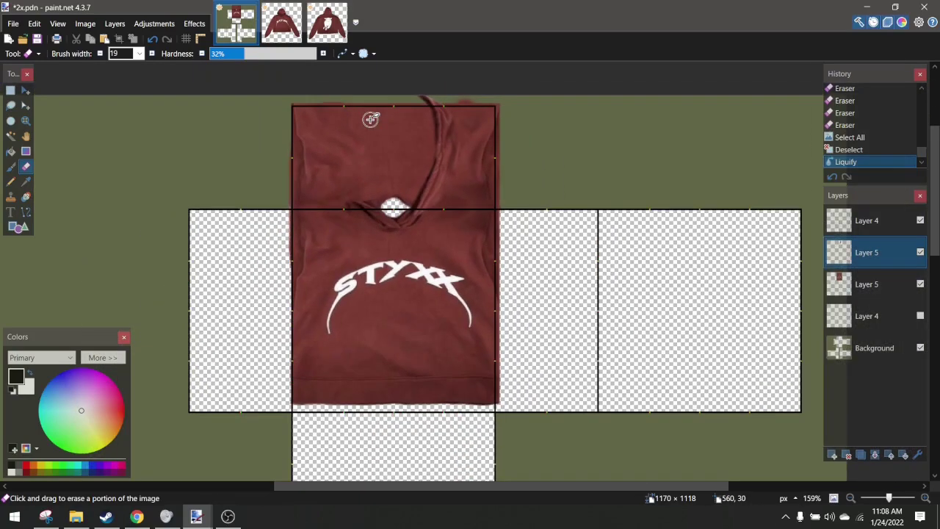
pyautogui.scroll(4, 484, 123)
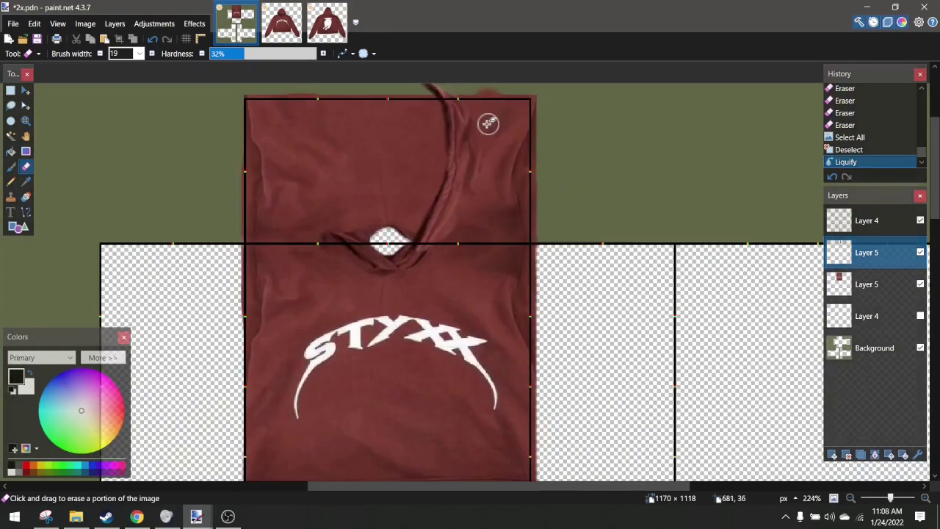
# Duplicate the hood strip from a rectangular selection of about 127 × 241 px and mirror the copy onto the other side of the neck opening
pyautogui.click(10, 90)
pyautogui.hscroll(-2, 352, 102)
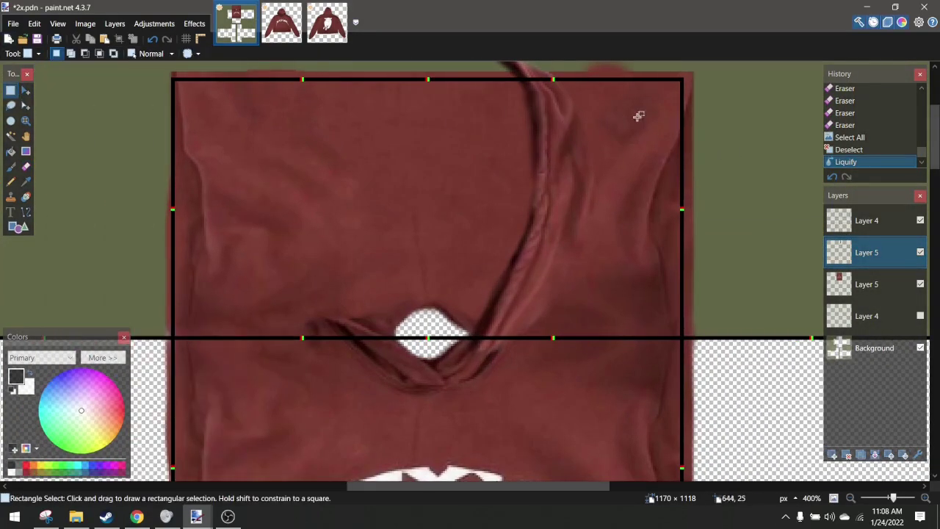
pyautogui.scroll(3, 674, 182)
pyautogui.moveTo(677, 152)
pyautogui.mouseDown()
pyautogui.moveTo(334, 419)
pyautogui.moveTo(290, 368)
pyautogui.moveTo(305, 343)
pyautogui.mouseUp()
pyautogui.scroll(-4, 290, 367)
pyautogui.scroll(-3, 306, 343)
pyautogui.scroll(2, 385, 286)
pyautogui.scroll(-1, 384, 287)
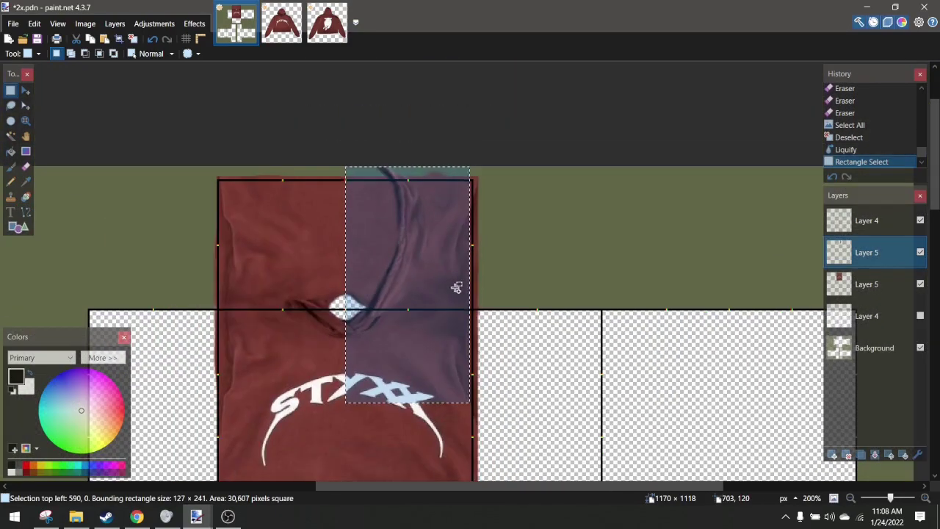
pyautogui.hotkey('ctrl', 'v')
pyautogui.moveTo(262, 314); pyautogui.dragTo(227, 307)
pyautogui.hotkey('ctrl', 'd')
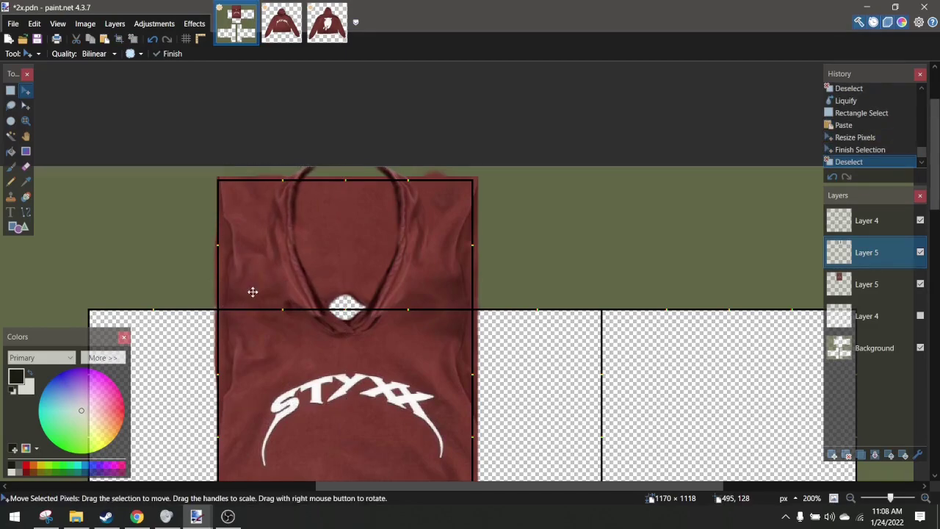
pyautogui.scroll(-2, 308, 258)
pyautogui.scroll(4, 253, 291)
pyautogui.scroll(5, 253, 291)
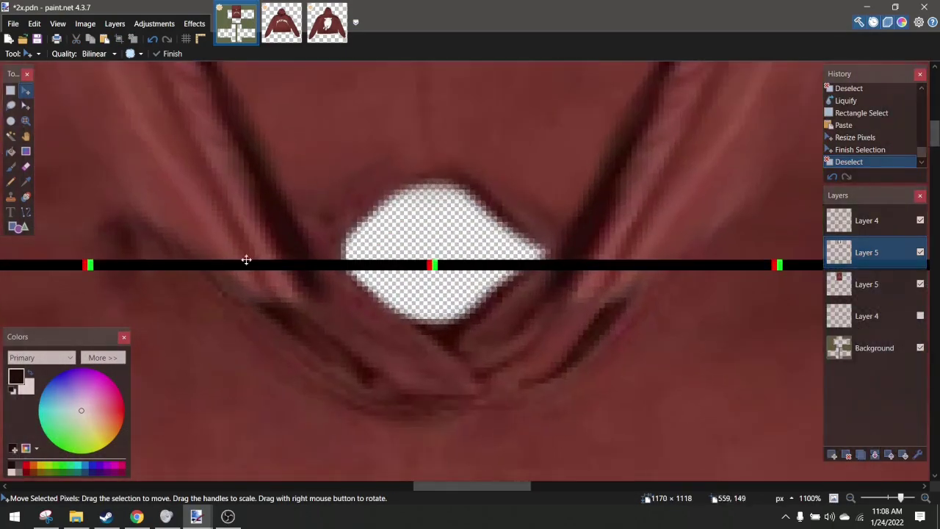
pyautogui.click(195, 23)
pyautogui.moveTo(235, 248)
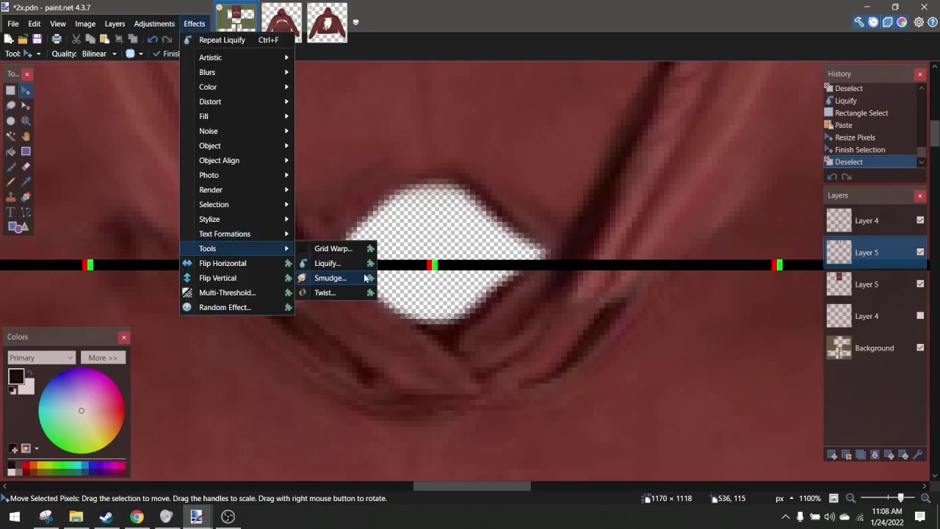
pyautogui.click(350, 277)
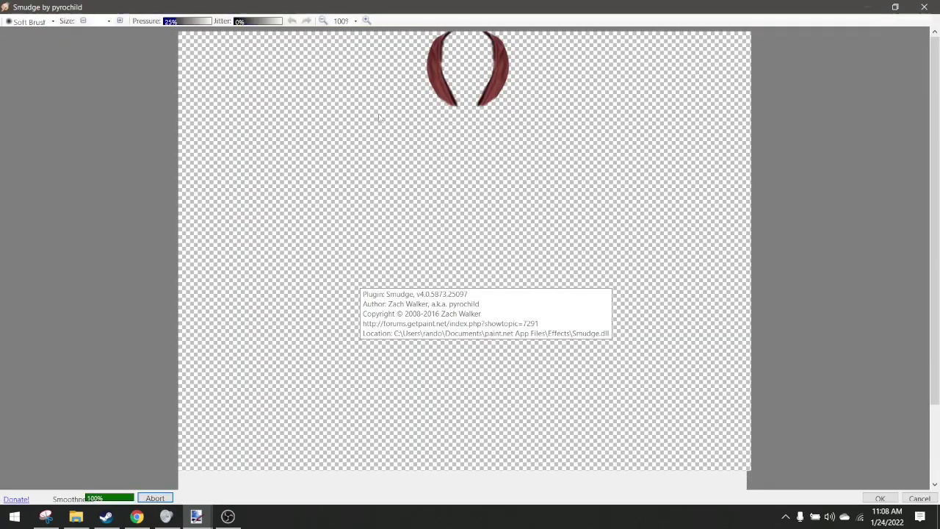
pyautogui.rightClick(441, 189)
pyautogui.click(485, 272)
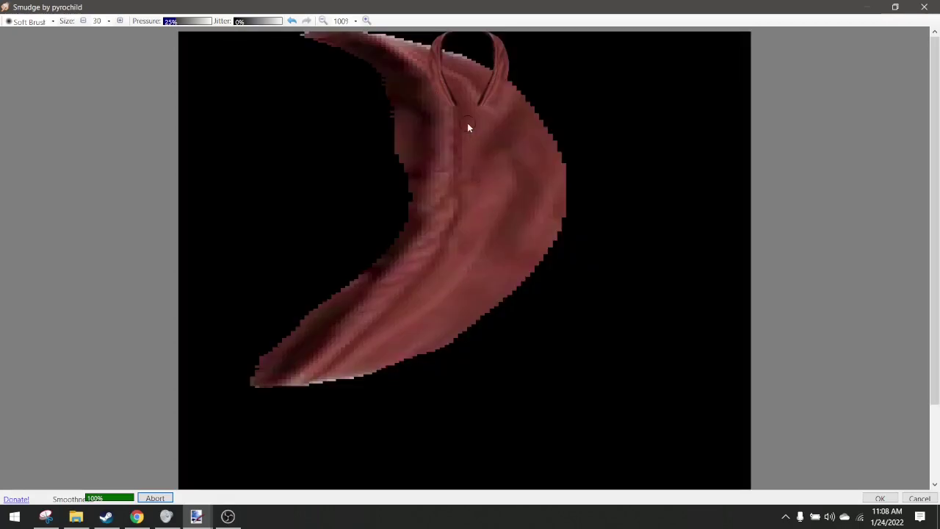
pyautogui.click(919, 499)
pyautogui.click(852, 291)
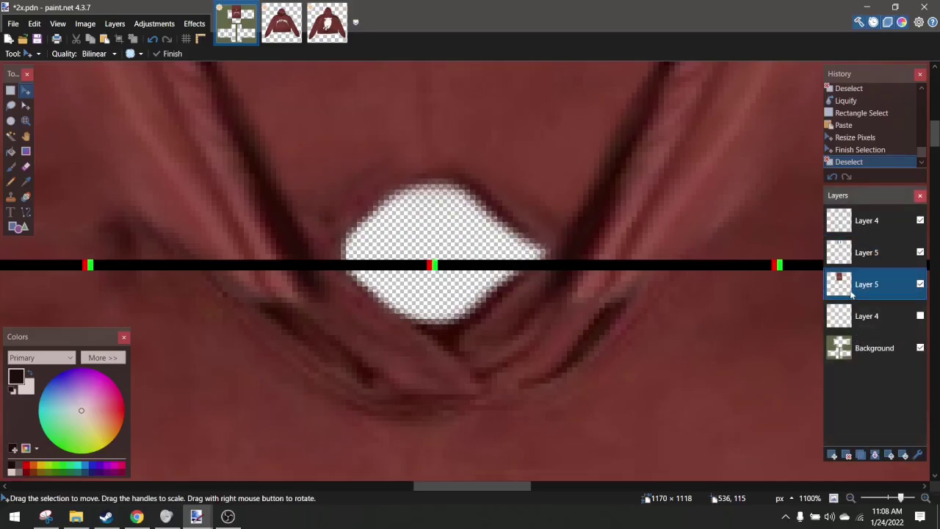
pyautogui.hotkey('ctrl', 'a')
pyautogui.hotkey('ctrl', 'd')
pyautogui.click(194, 24)
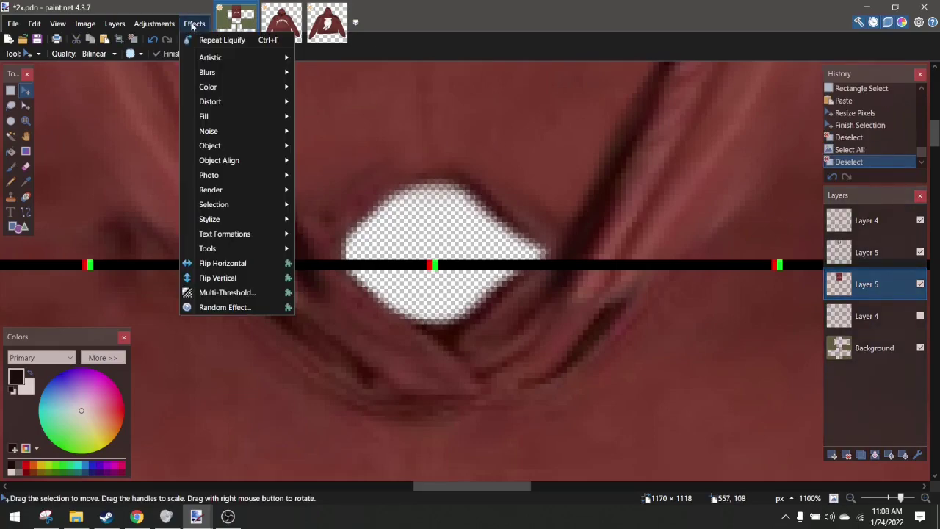
pyautogui.moveTo(249, 247)
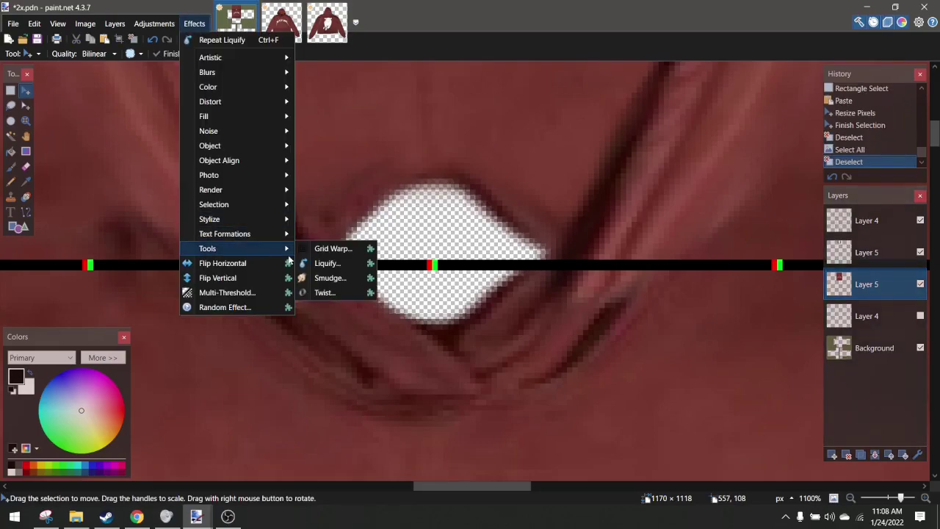
pyautogui.click(343, 277)
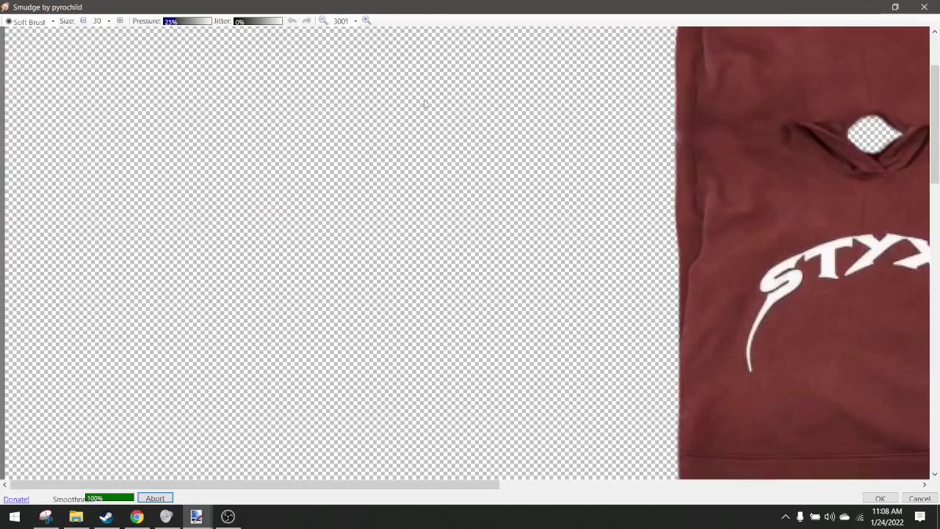
pyautogui.click(919, 499)
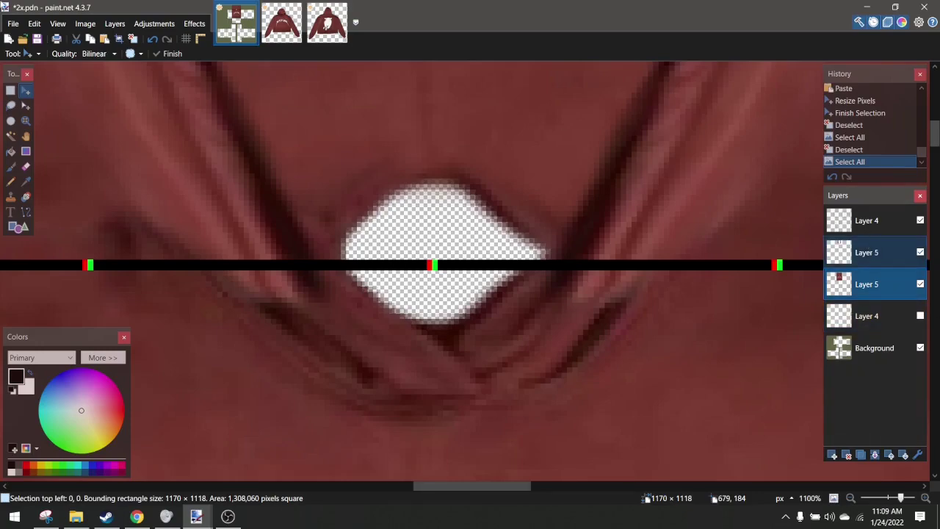
# Open the hood strips' layer in Smudge with the copied hoodie image as the background reference
pyautogui.click(874, 252)
pyautogui.click(201, 26)
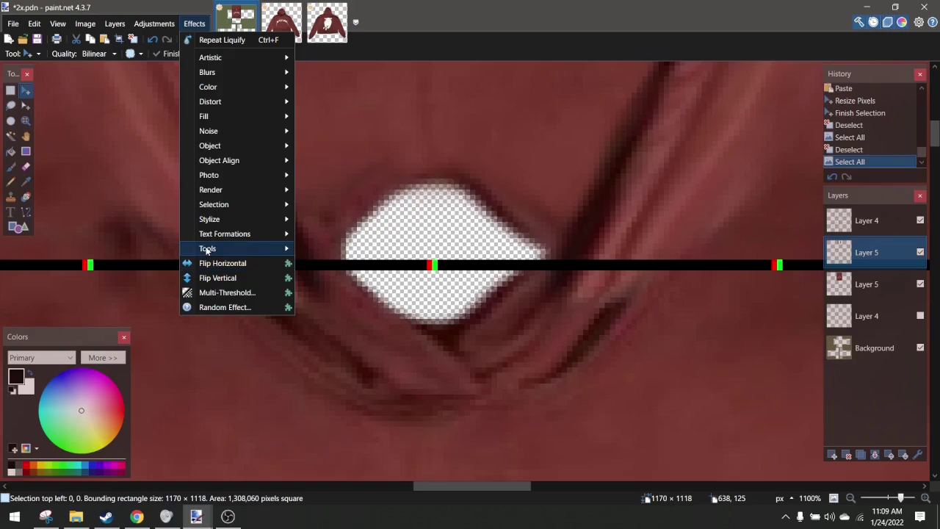
pyautogui.moveTo(207, 248)
pyautogui.click(328, 277)
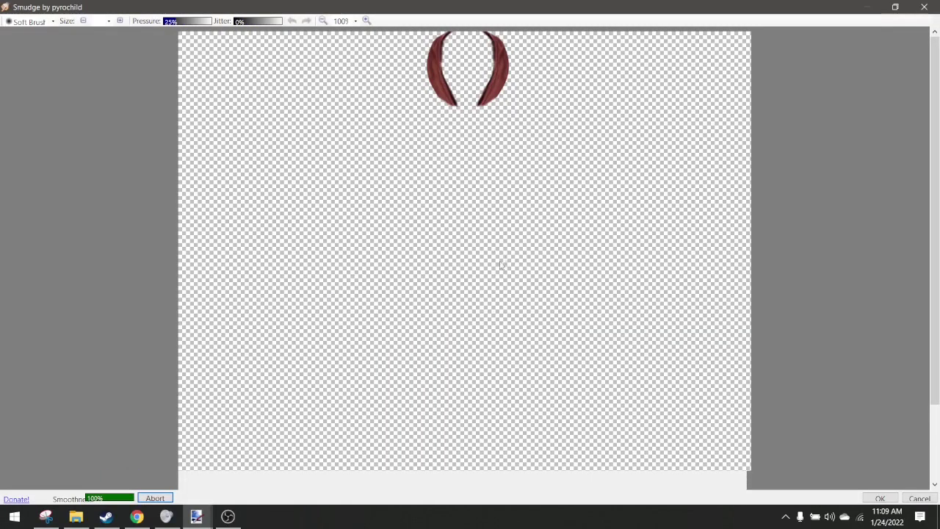
pyautogui.rightClick(401, 226)
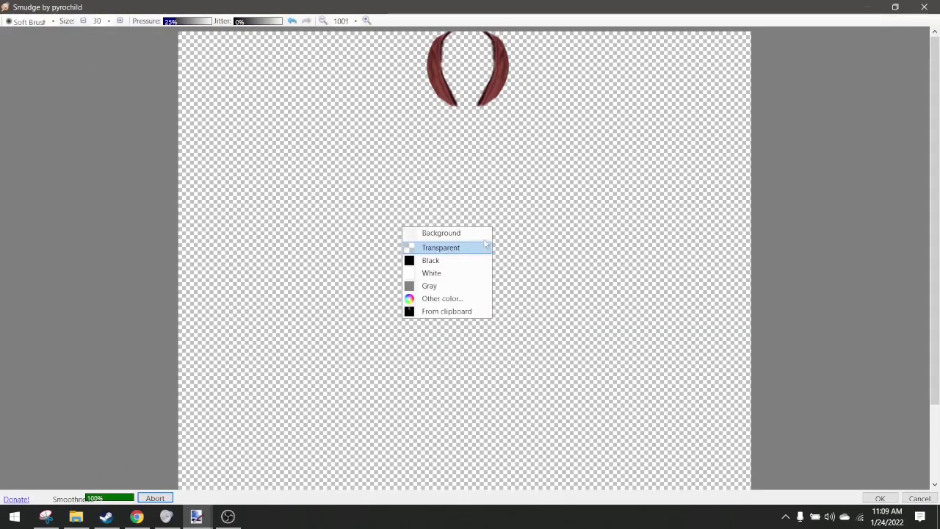
pyautogui.click(455, 299)
pyautogui.click(548, 330)
pyautogui.rightClick(468, 289)
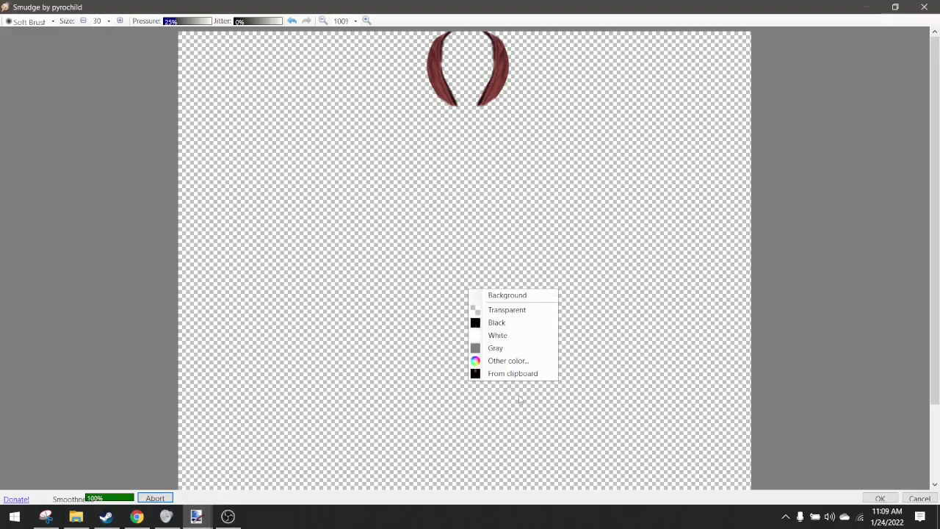
pyautogui.click(516, 374)
# Smudge the lower end of the original hood strip down into the collar with a size 30 soft brush and apply it
pyautogui.scroll(6, 487, 62)
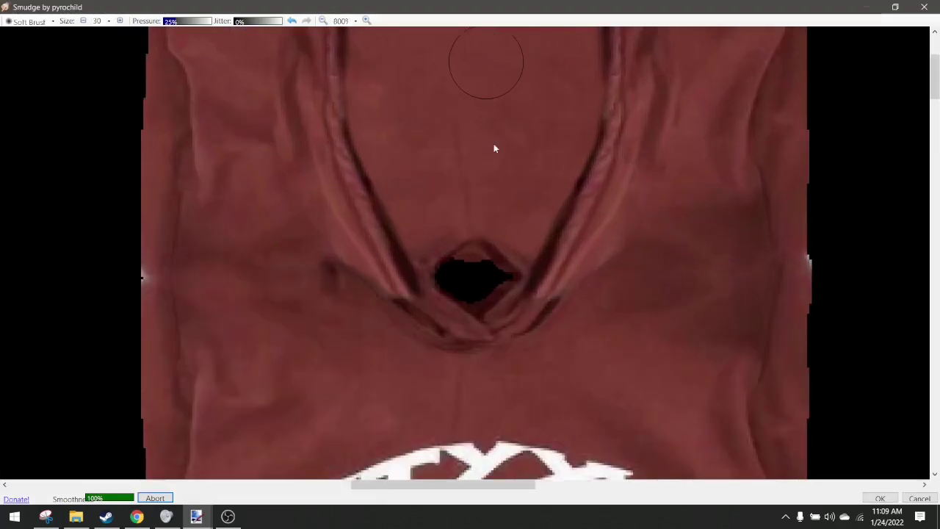
pyautogui.scroll(-3, 431, 371)
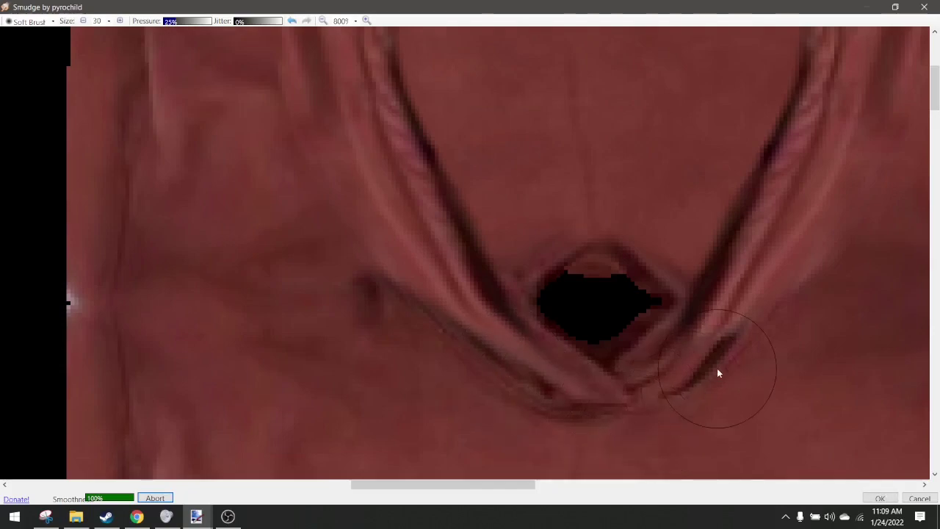
pyautogui.moveTo(740, 355); pyautogui.dragTo(649, 434)
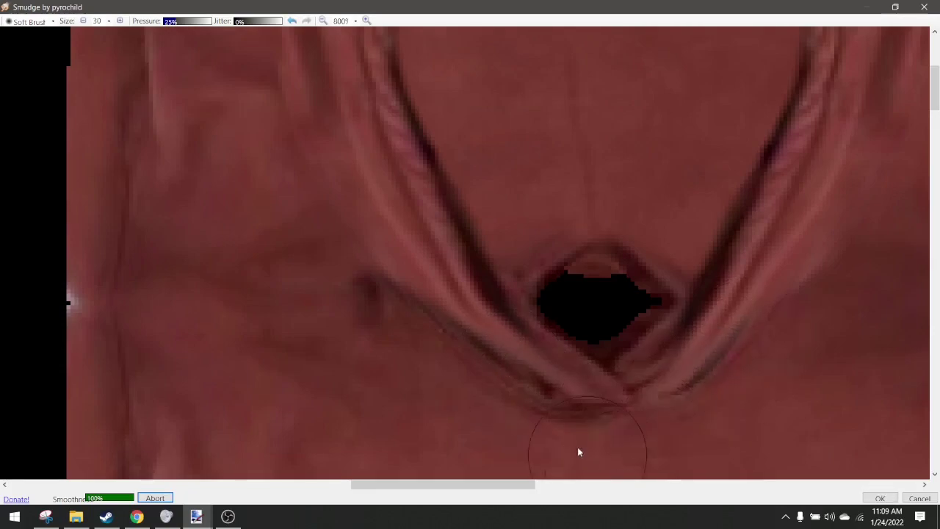
pyautogui.click(880, 498)
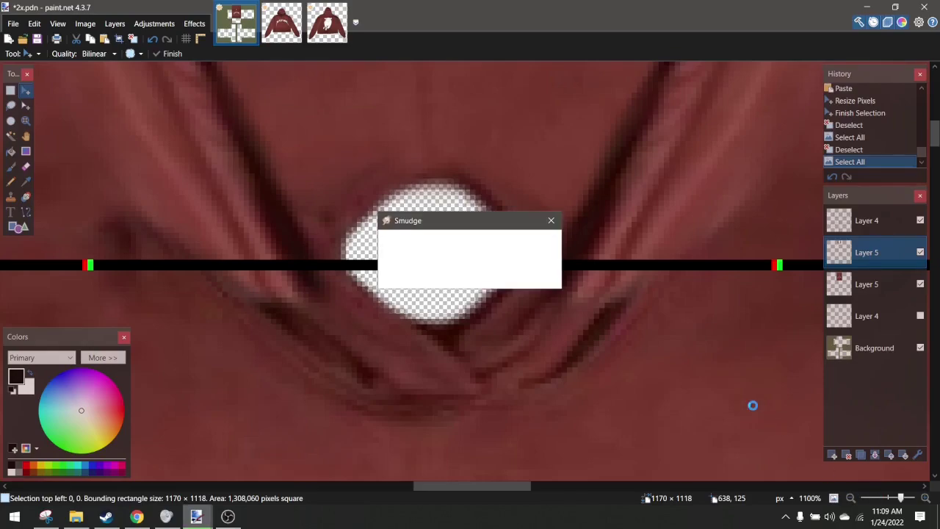
# Open the layer holding the hoodie body in the Liquify effect
pyautogui.scroll(-3, 630, 326)
pyautogui.scroll(-3, 630, 325)
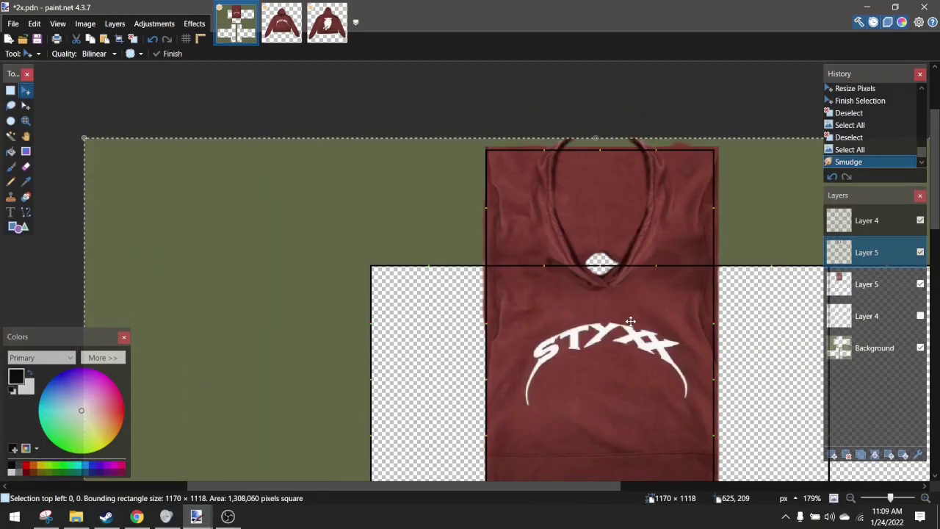
pyautogui.hscroll(3, 630, 321)
pyautogui.scroll(8, 577, 306)
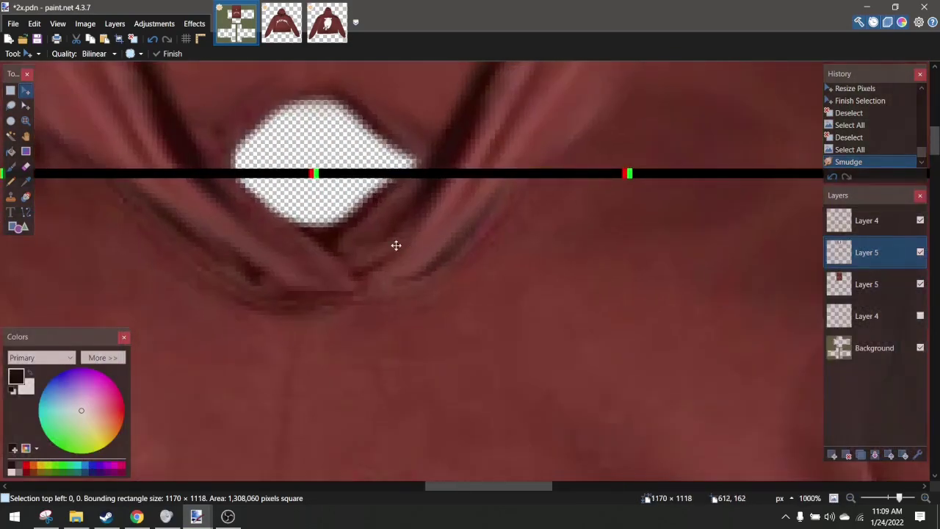
pyautogui.scroll(3, 396, 245)
pyautogui.click(867, 285)
pyautogui.click(194, 23)
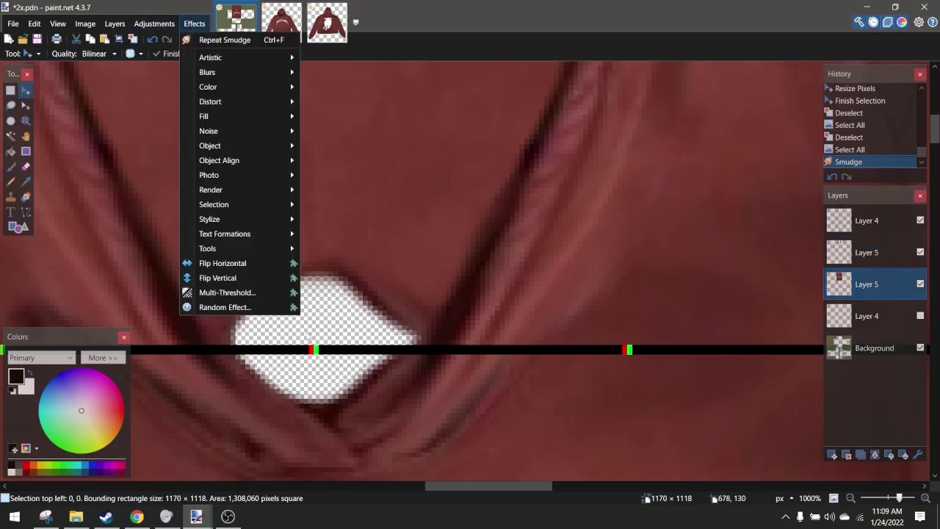
pyautogui.moveTo(231, 249)
pyautogui.click(332, 261)
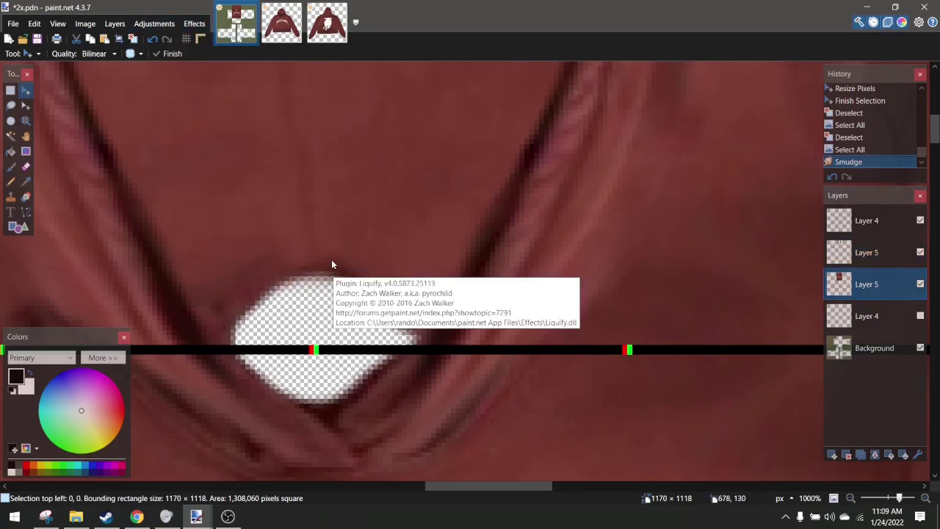
pyautogui.scroll(5, 357, 162)
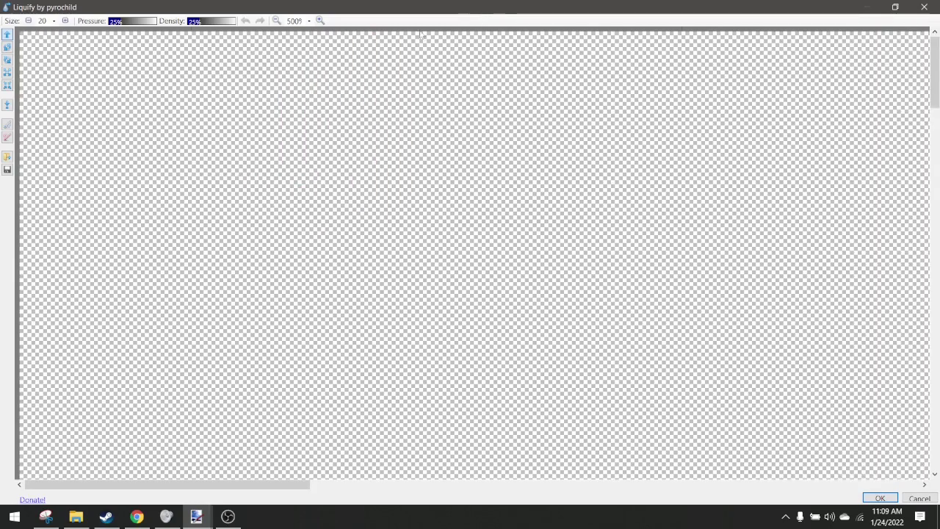
pyautogui.scroll(-6, 239, 176)
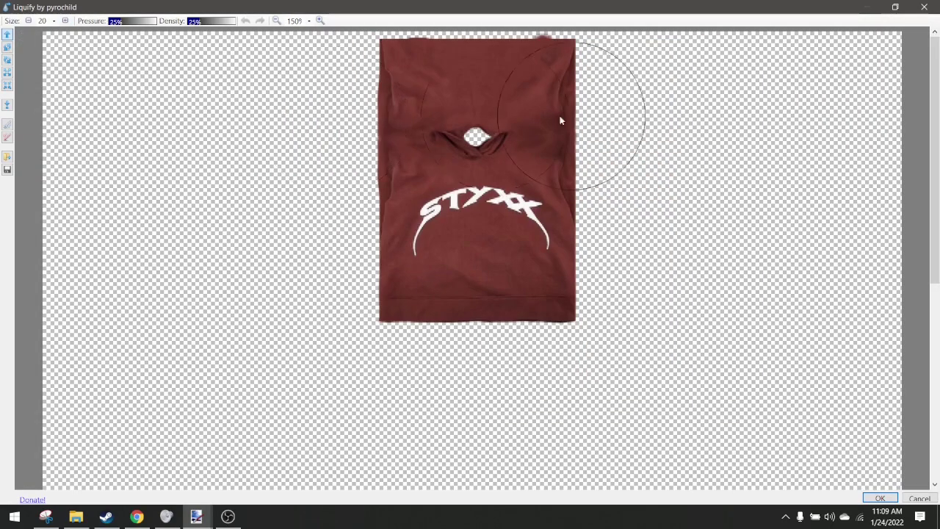
# Push the edges of the neck hole outward and upward with a size 40 Liquify brush
pyautogui.scroll(3, 463, 135)
pyautogui.scroll(2, 462, 136)
pyautogui.click(54, 20)
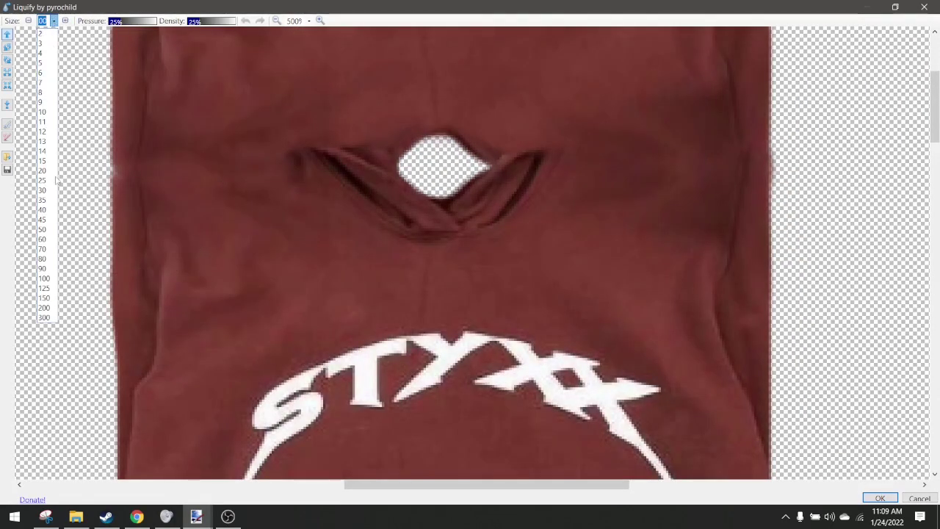
pyautogui.click(48, 210)
pyautogui.moveTo(434, 159); pyautogui.dragTo(371, 137)
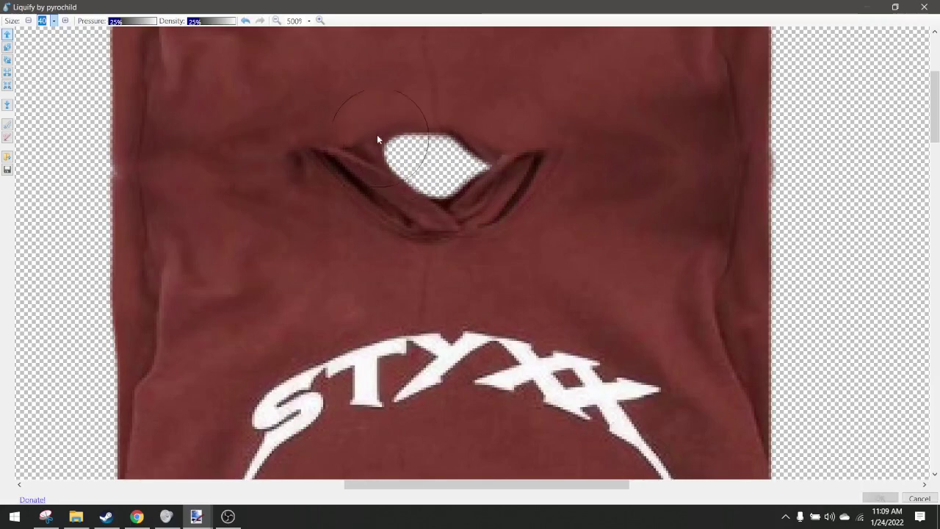
pyautogui.moveTo(429, 156)
pyautogui.mouseDown()
pyautogui.moveTo(423, 125)
pyautogui.moveTo(436, 149)
pyautogui.mouseUp()
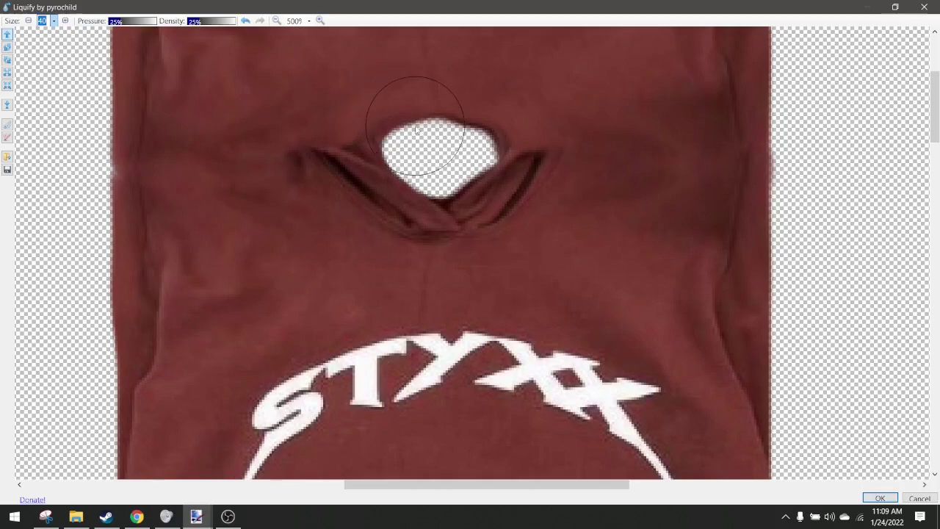
pyautogui.moveTo(416, 127); pyautogui.dragTo(408, 119)
# Widen the neck hole towards both hood strips with a size 80 brush, apply the Liquify effect and deselect
pyautogui.click(54, 21)
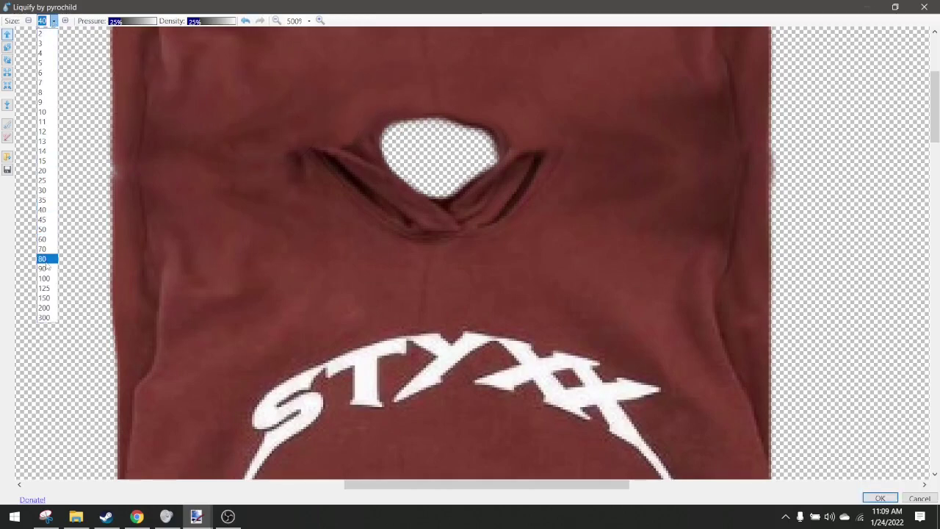
pyautogui.click(44, 259)
pyautogui.moveTo(481, 117)
pyautogui.mouseDown()
pyautogui.moveTo(445, 107)
pyautogui.moveTo(435, 115)
pyautogui.moveTo(420, 89)
pyautogui.moveTo(373, 96)
pyautogui.moveTo(445, 110)
pyautogui.moveTo(499, 91)
pyautogui.moveTo(455, 119)
pyautogui.moveTo(509, 111)
pyautogui.moveTo(366, 99)
pyautogui.moveTo(387, 112)
pyautogui.moveTo(530, 88)
pyautogui.moveTo(491, 106)
pyautogui.moveTo(517, 96)
pyautogui.moveTo(401, 105)
pyautogui.moveTo(387, 84)
pyautogui.moveTo(456, 86)
pyautogui.moveTo(438, 105)
pyautogui.moveTo(439, 82)
pyautogui.moveTo(503, 152)
pyautogui.mouseUp()
pyautogui.click(880, 498)
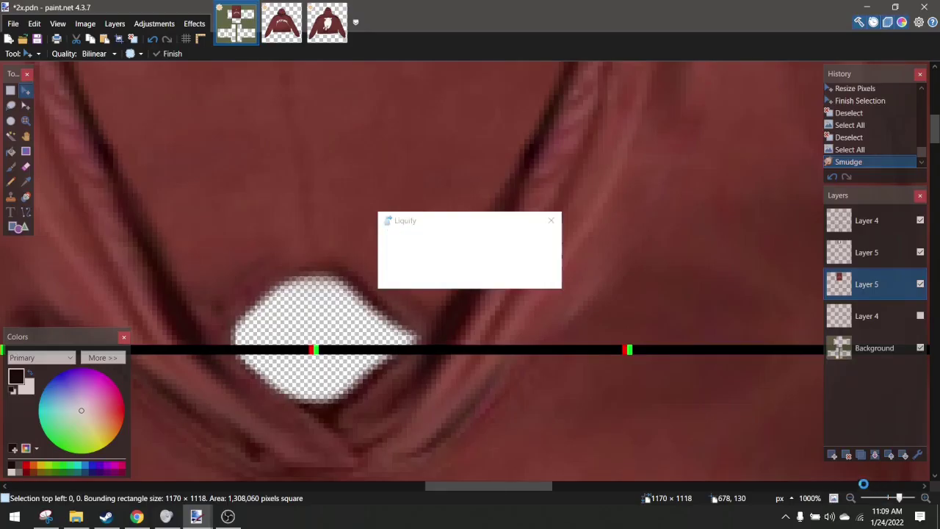
pyautogui.scroll(-8, 475, 304)
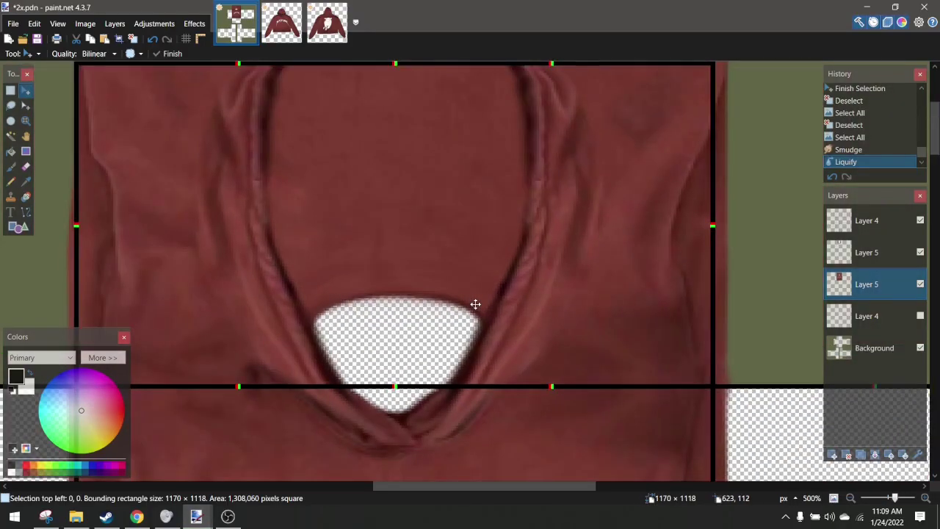
pyautogui.scroll(-3, 454, 313)
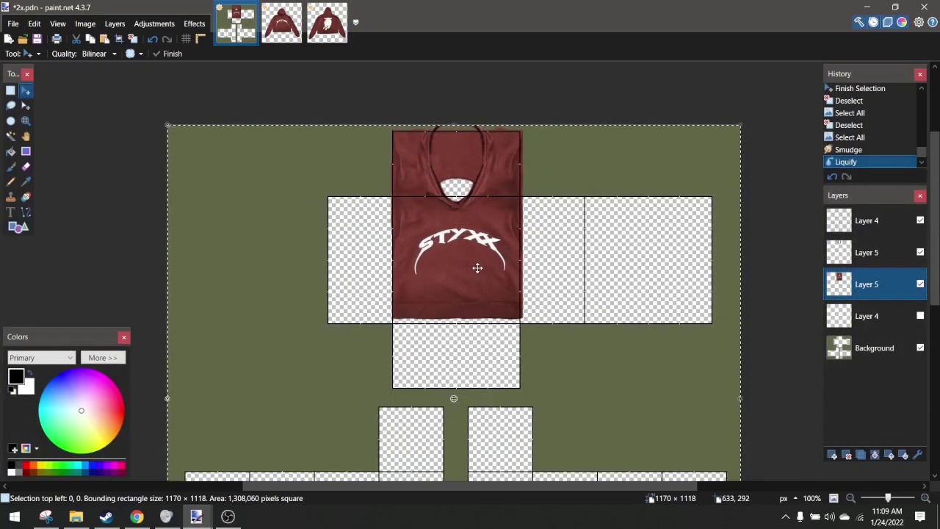
pyautogui.scroll(3, 457, 151)
pyautogui.hotkey('ctrl', 'd')
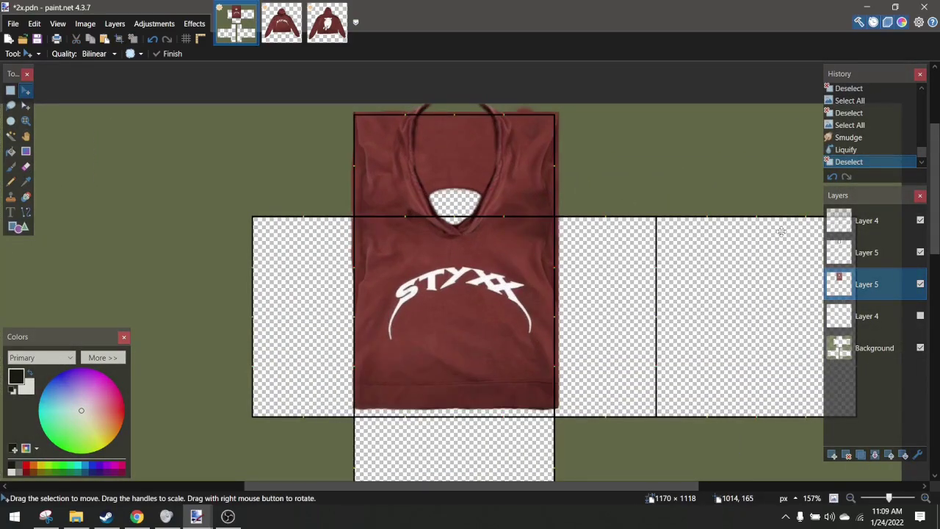
# Open Drop Shadow on the hood strips' layer and decline the plugin update
pyautogui.scroll(4, 550, 174)
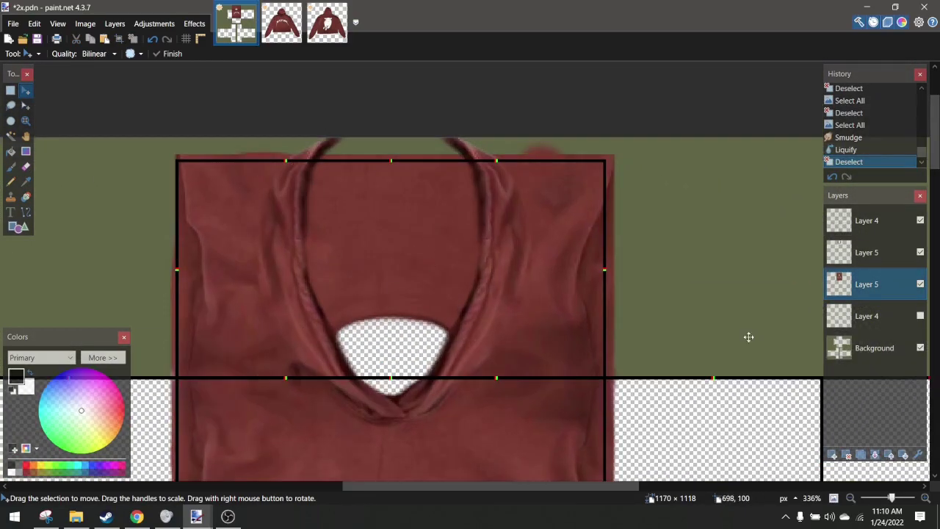
pyautogui.scroll(2, 512, 331)
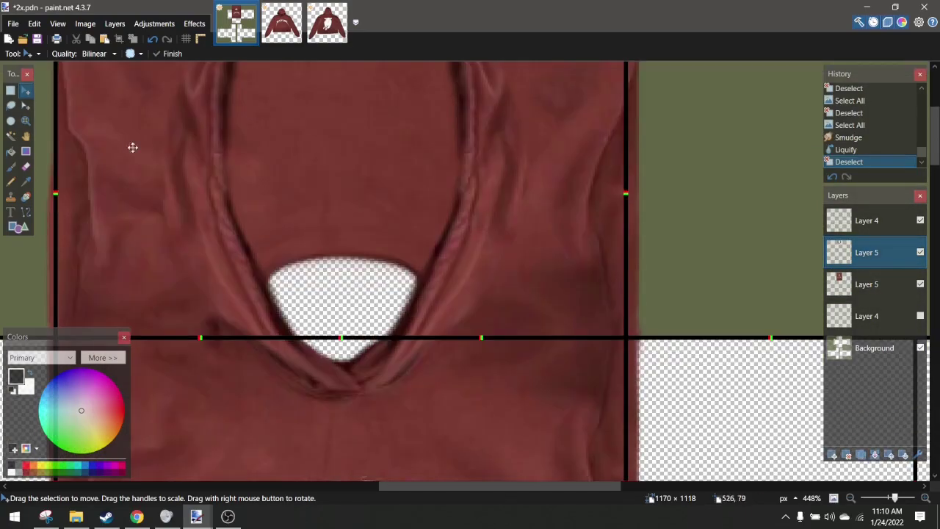
pyautogui.click(202, 26)
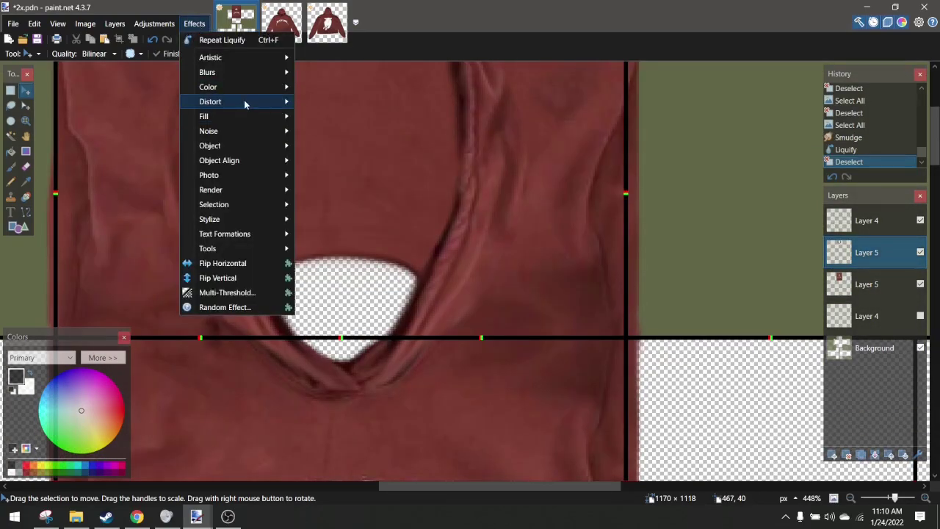
pyautogui.moveTo(246, 103)
pyautogui.moveTo(209, 145)
pyautogui.click(355, 177)
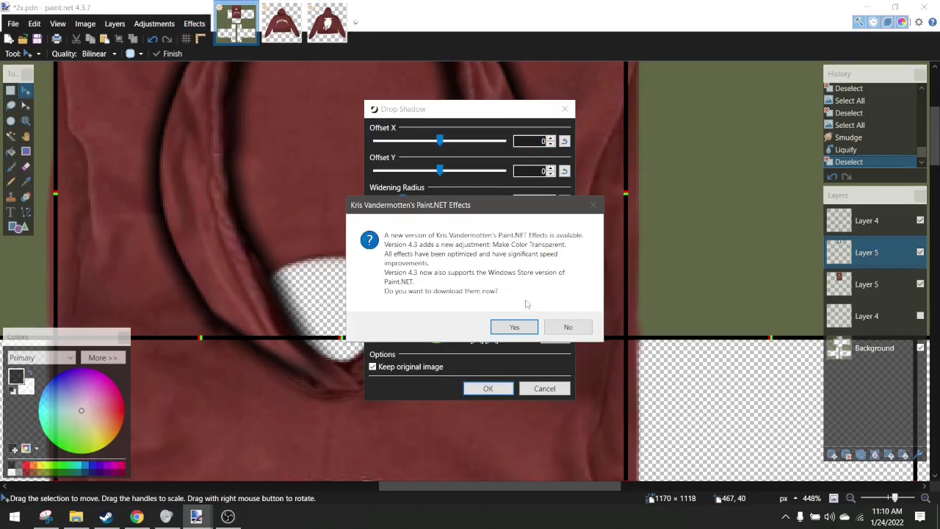
pyautogui.click(566, 327)
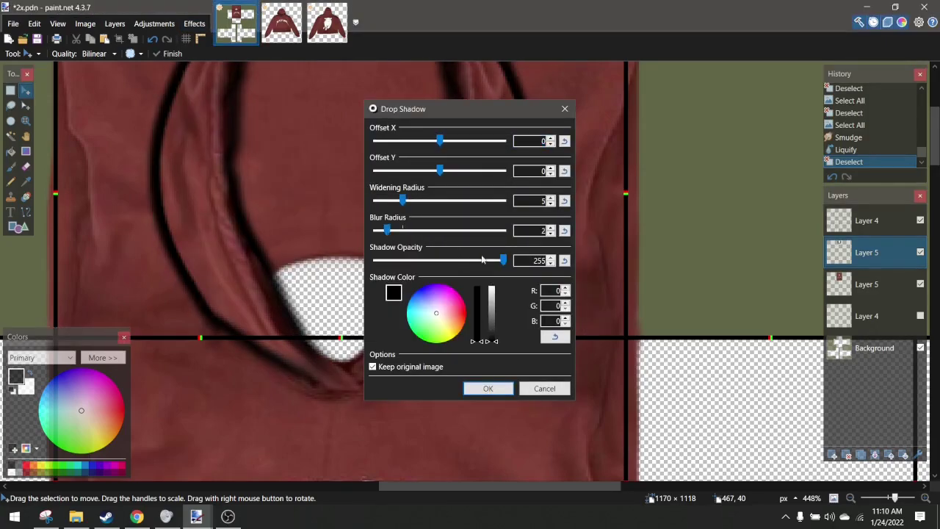
# Apply a dark reddish-brown drop shadow to the hood strips with widening radius 2, blur radius 3 and opacity 59
pyautogui.moveTo(433, 261); pyautogui.dragTo(395, 261)
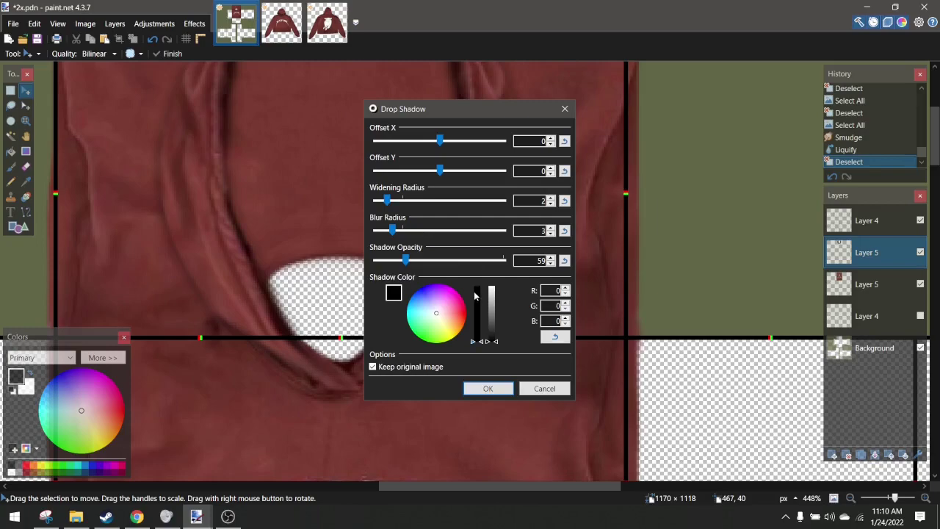
pyautogui.click(447, 321)
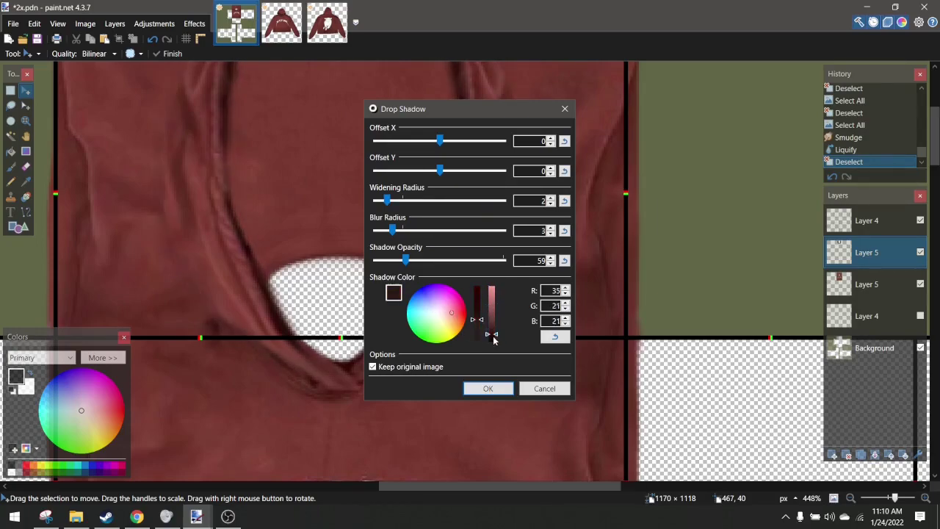
pyautogui.click(512, 383)
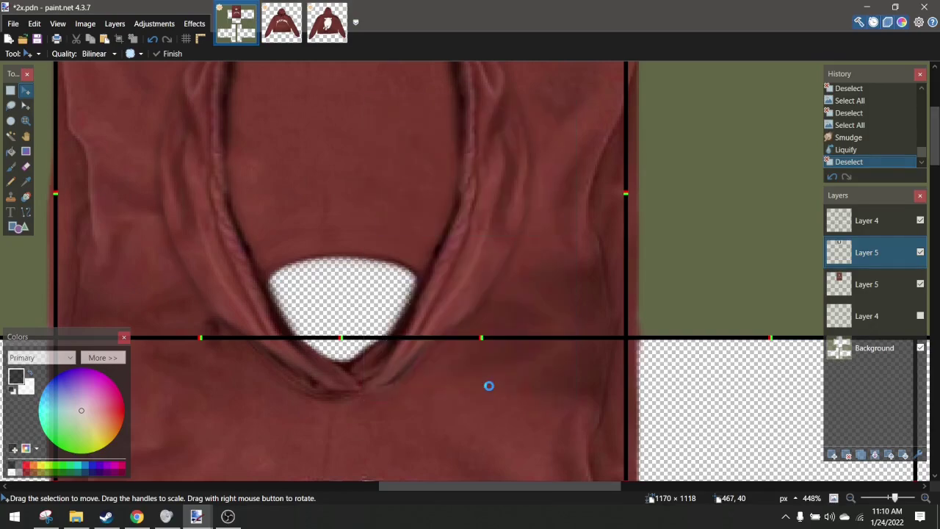
pyautogui.scroll(-2, 492, 243)
pyautogui.scroll(-5, 492, 244)
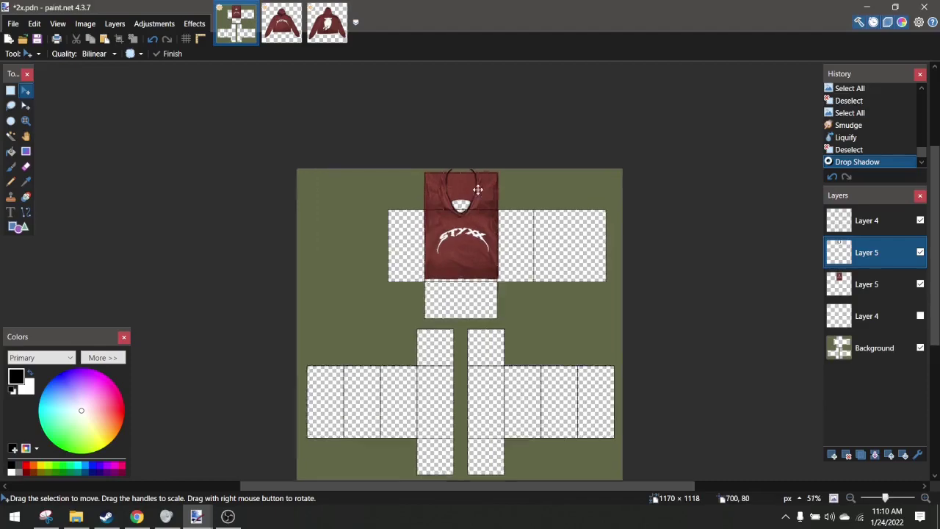
pyautogui.scroll(4, 476, 202)
pyautogui.scroll(-3, 453, 169)
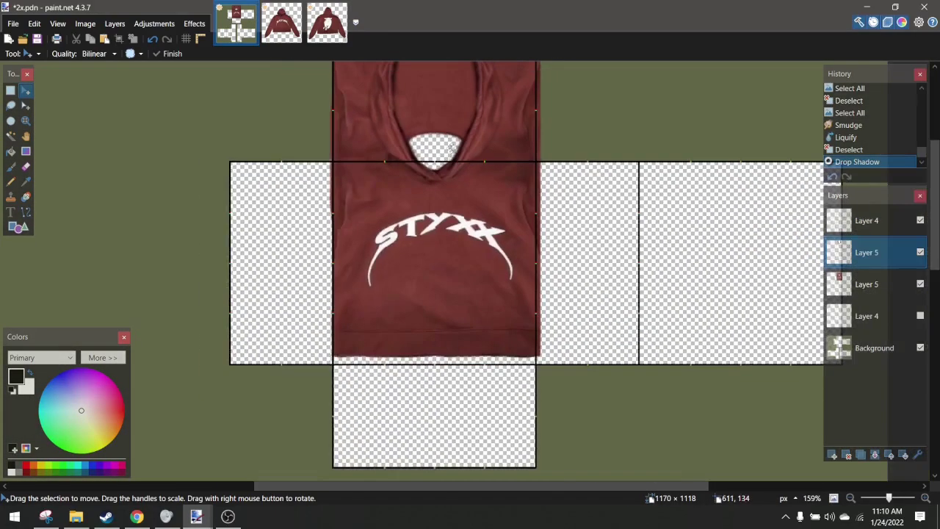
# Select a 258 × 15 px rectangle across the upper ends of the hood strips, spanning the shoulder panel's width
pyautogui.scroll(4, 449, 128)
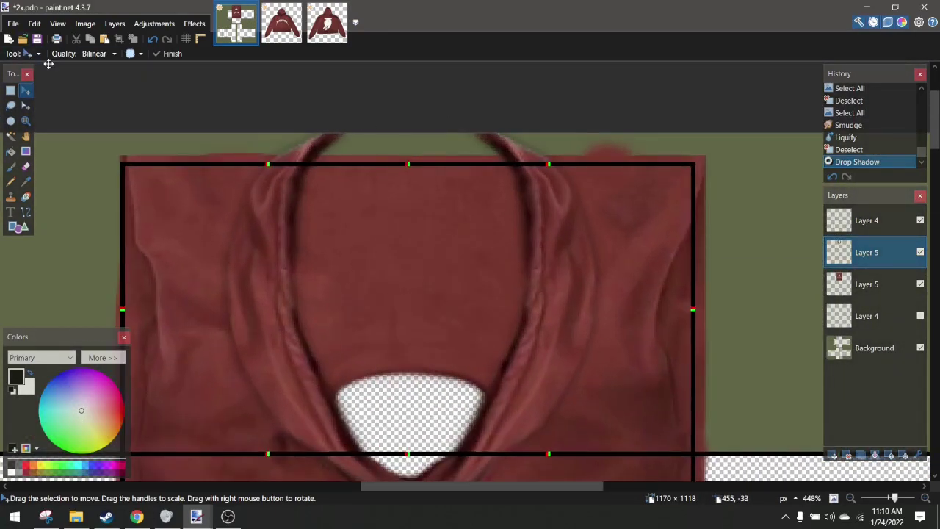
pyautogui.click(10, 90)
pyautogui.moveTo(194, 115); pyautogui.dragTo(465, 157)
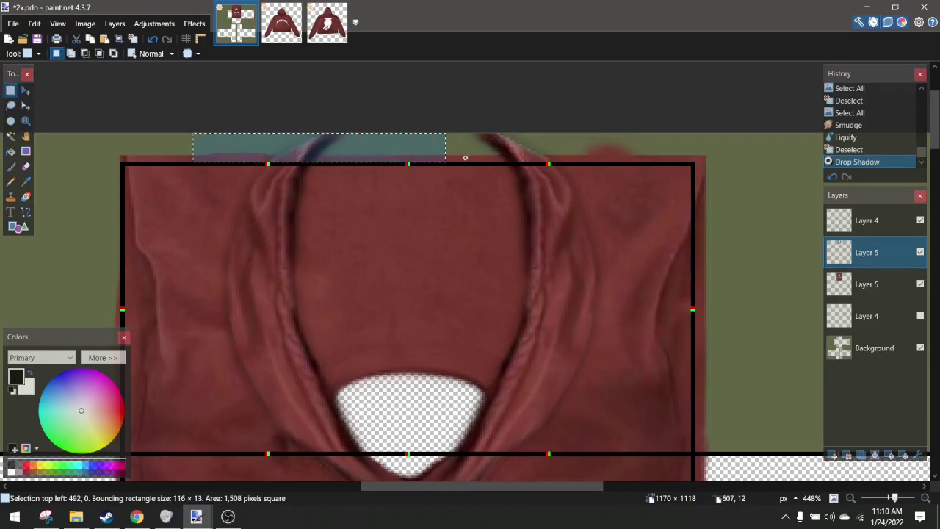
pyautogui.moveTo(576, 162); pyautogui.dragTo(227, 51)
pyautogui.scroll(-2, 443, 145)
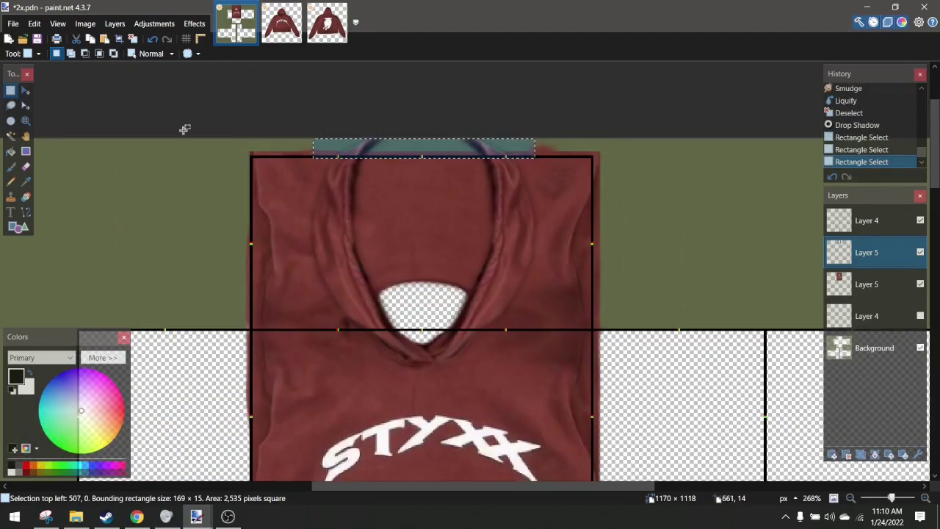
pyautogui.scroll(3, 184, 129)
pyautogui.moveTo(305, 138); pyautogui.dragTo(486, 183)
pyautogui.scroll(4, 354, 154)
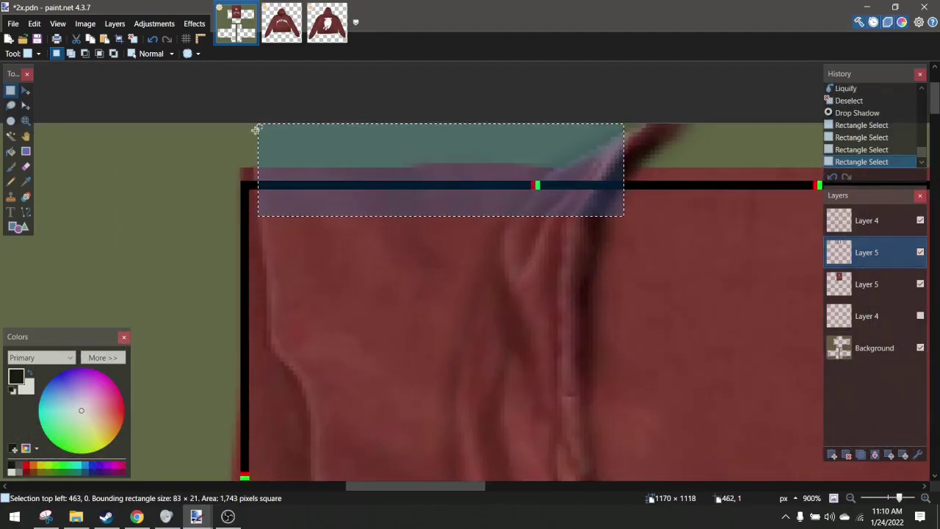
pyautogui.moveTo(256, 129)
pyautogui.mouseDown()
pyautogui.moveTo(348, 157)
pyautogui.moveTo(384, 205)
pyautogui.moveTo(384, 195)
pyautogui.mouseUp()
pyautogui.moveTo(251, 111)
pyautogui.mouseDown()
pyautogui.moveTo(390, 164)
pyautogui.moveTo(441, 242)
pyautogui.moveTo(439, 210)
pyautogui.moveTo(566, 212)
pyautogui.moveTo(681, 191)
pyautogui.mouseUp()
pyautogui.hscroll(5, 440, 228)
pyautogui.scroll(-6, 681, 188)
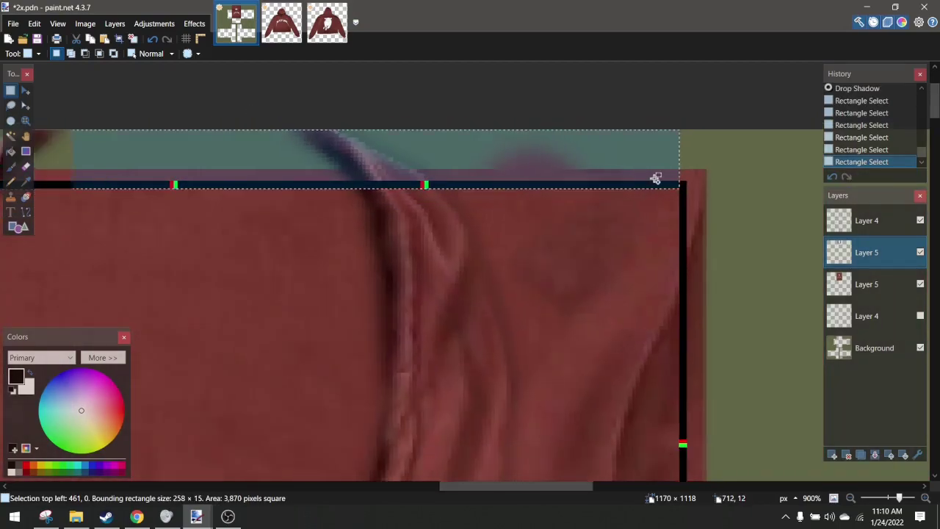
# Paste a copy of the selected hood ends and move it to the upper edge of the back torso panel
pyautogui.hotkey('ctrl', 'v')
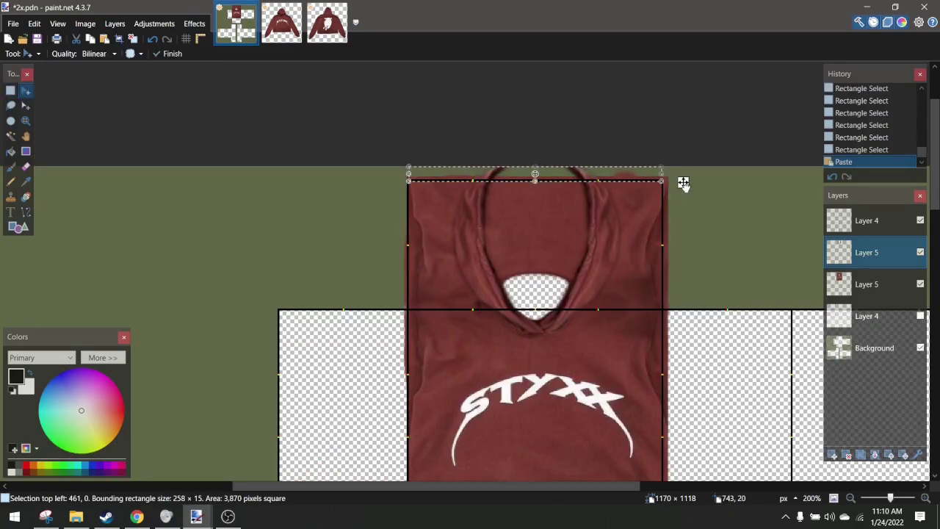
pyautogui.hscroll(5, 683, 183)
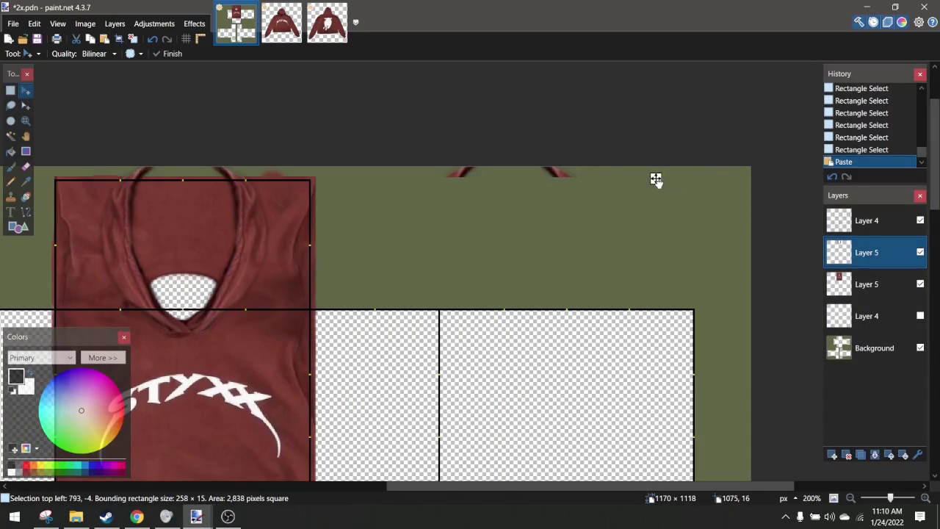
pyautogui.scroll(7, 656, 180)
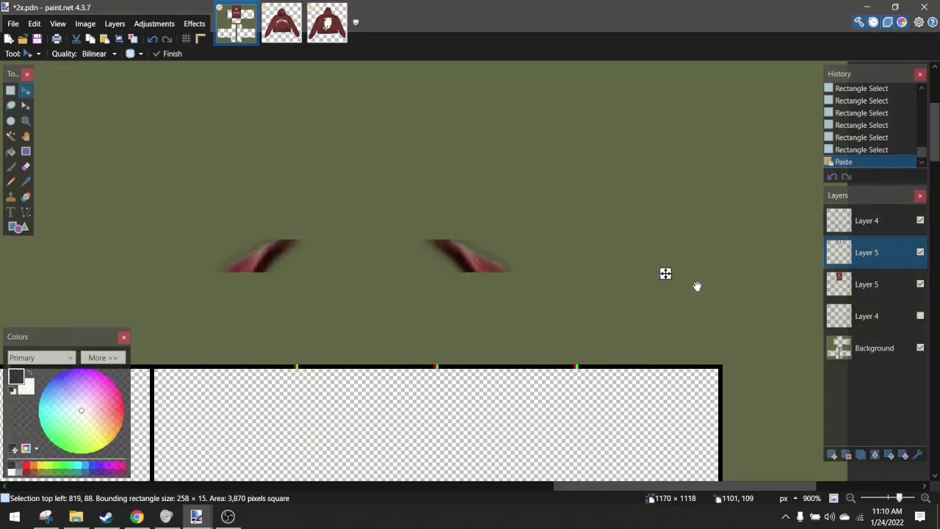
pyautogui.scroll(-5, 473, 202)
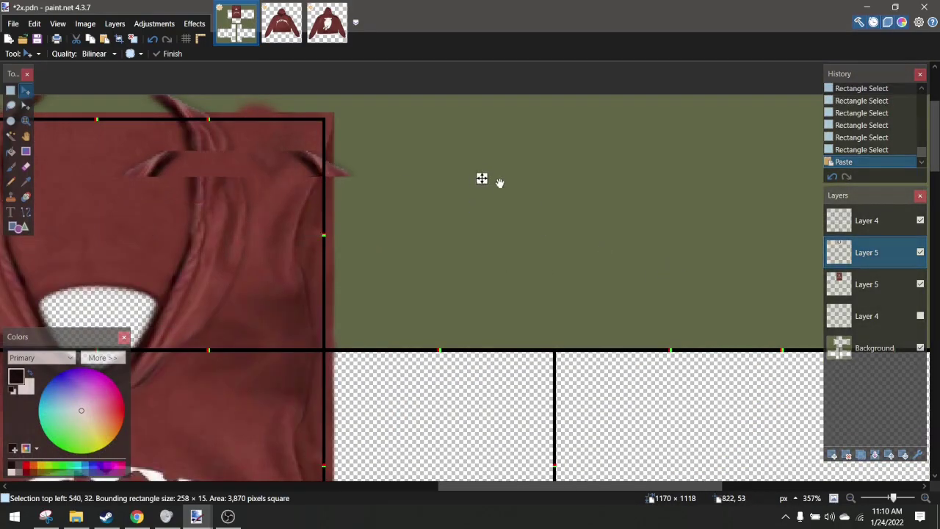
pyautogui.moveTo(499, 182); pyautogui.dragTo(590, 146)
pyautogui.hscroll(7, 667, 268)
pyautogui.scroll(-2, 663, 267)
pyautogui.scroll(2, 649, 145)
pyautogui.scroll(2, 590, 147)
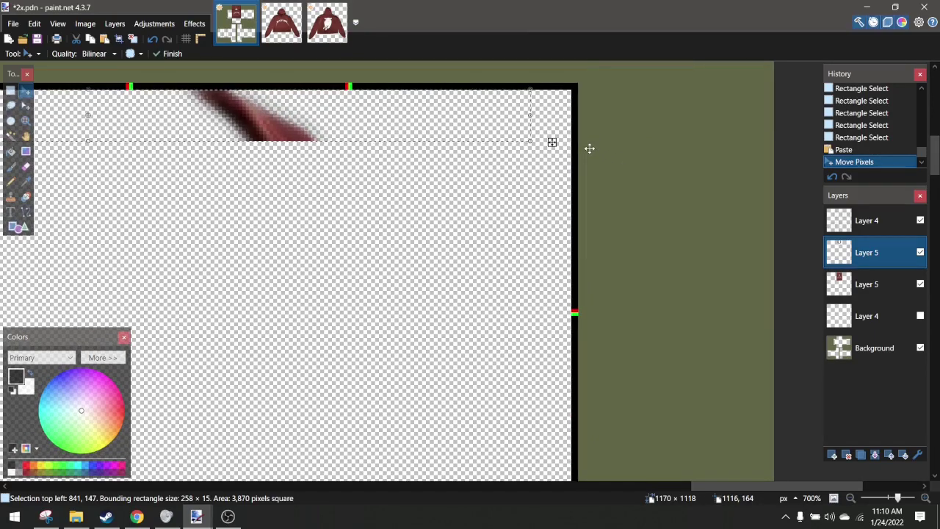
# Nudge the pasted hood ends right to x = 855 so they line up with the back torso panel
pyautogui.press('Right')
pyautogui.press('Right')
pyautogui.press('Right')
pyautogui.press('Right')
pyautogui.press('Right')
pyautogui.press('Right')
pyautogui.press('Right')
pyautogui.press('Right')
pyautogui.press('Right')
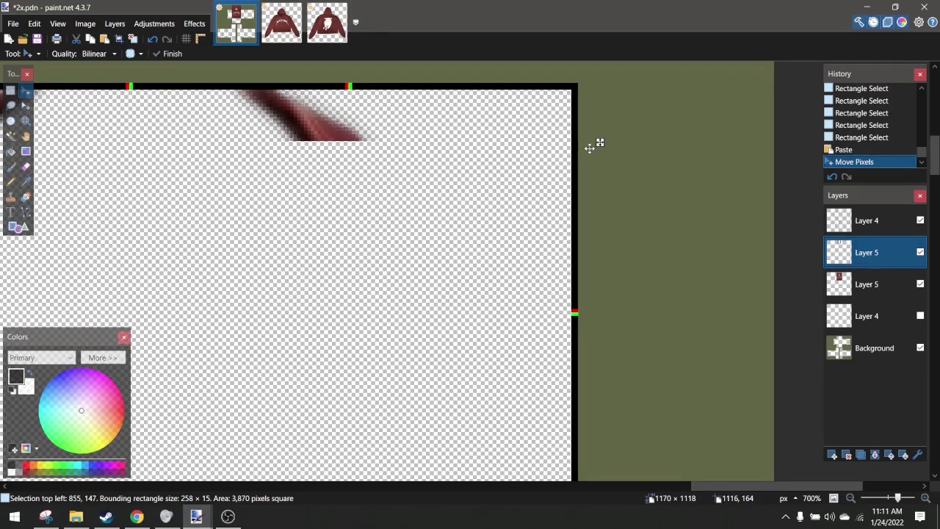
# Nudge the pasted hood ends on the back torso panel to x = 853, y = 145
pyautogui.press('Left')
pyautogui.press('Left')
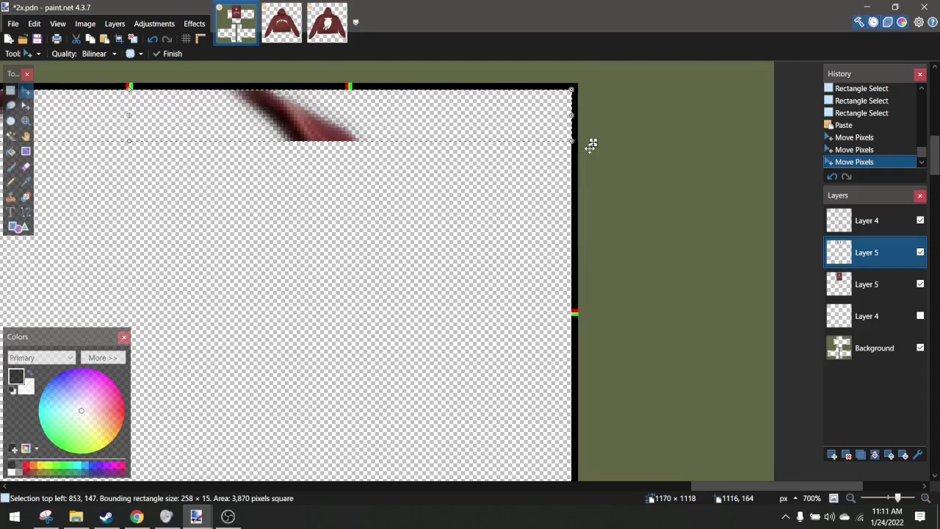
pyautogui.press('Up')
pyautogui.press('Up')
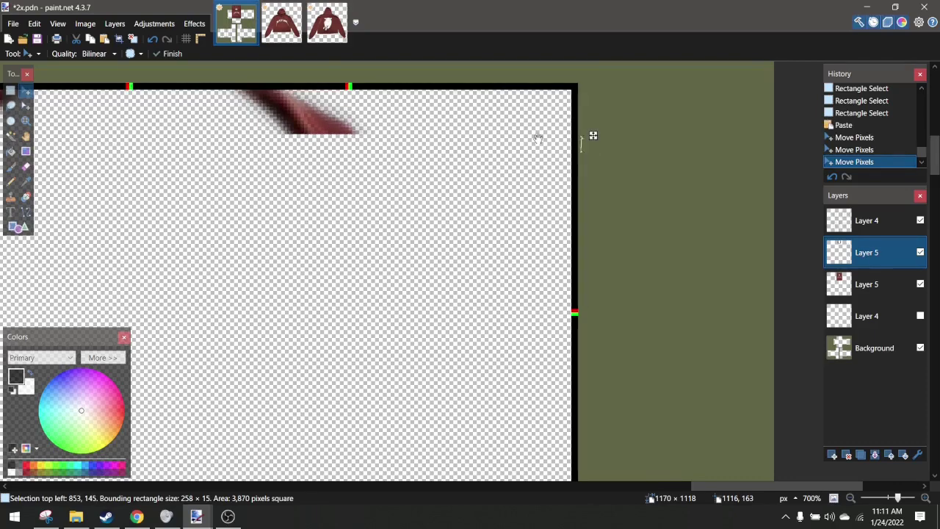
pyautogui.hscroll(-3, 593, 135)
# Try to flip the pasted hood ends horizontally
pyautogui.click(195, 23)
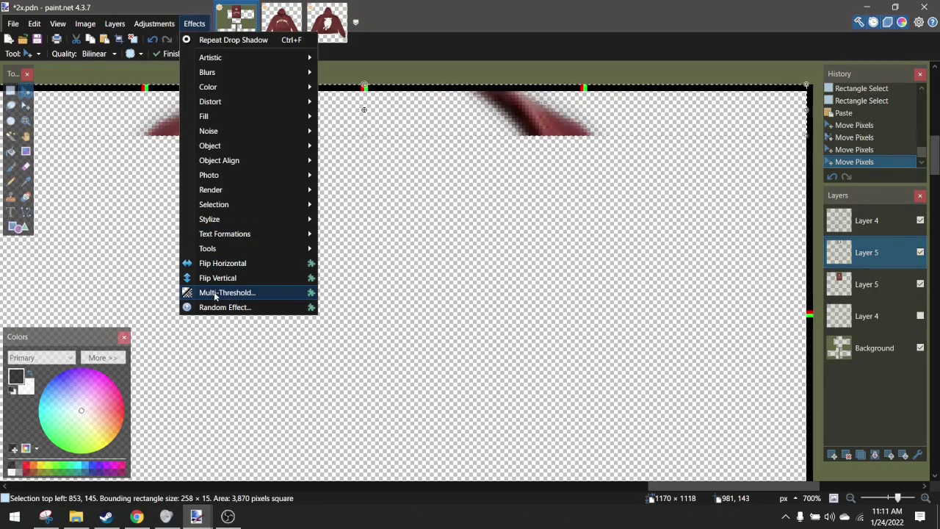
pyautogui.press('Escape')
pyautogui.press('l')
pyautogui.press('h')
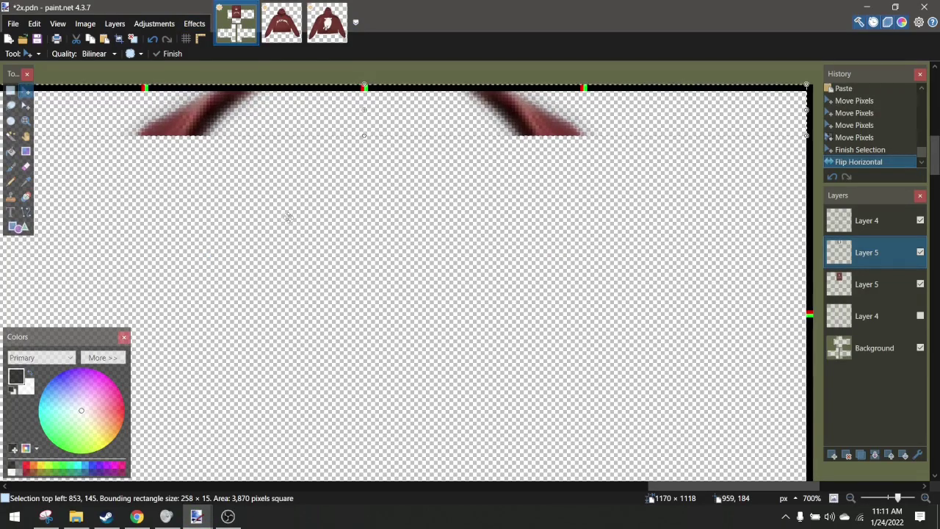
pyautogui.hotkey('ctrl', 'z')
# Flip the pasted hood ends vertically and deselect them
pyautogui.click(195, 24)
pyautogui.click(249, 275)
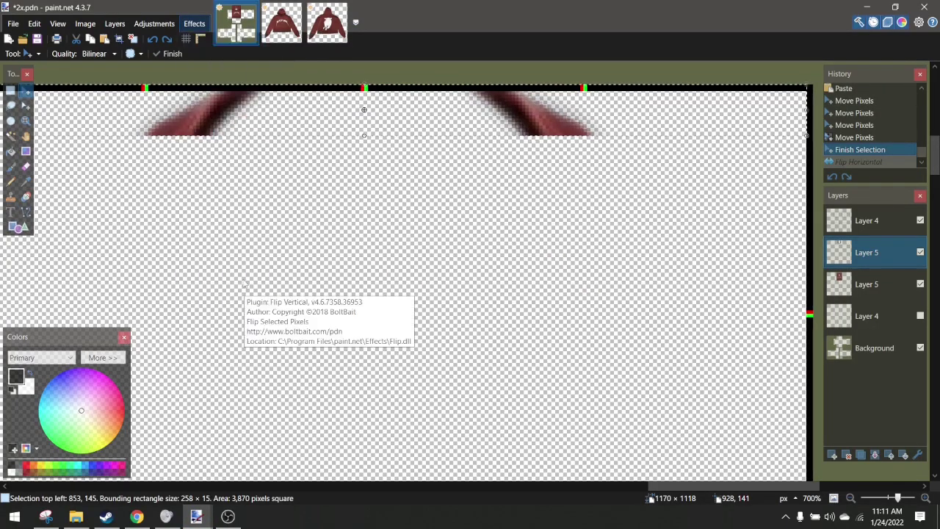
pyautogui.hotkey('ctrl', 'd')
pyautogui.scroll(-4, 316, 231)
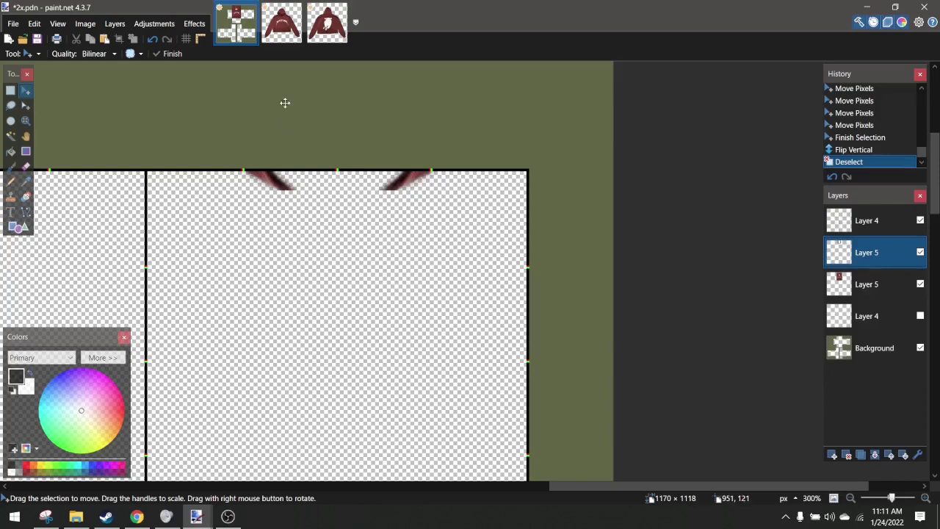
# In the front hoodie photo, select the hood down to the neck opening with a 290 × 175 px rectangle
pyautogui.click(280, 38)
pyautogui.click(282, 22)
pyautogui.click(326, 22)
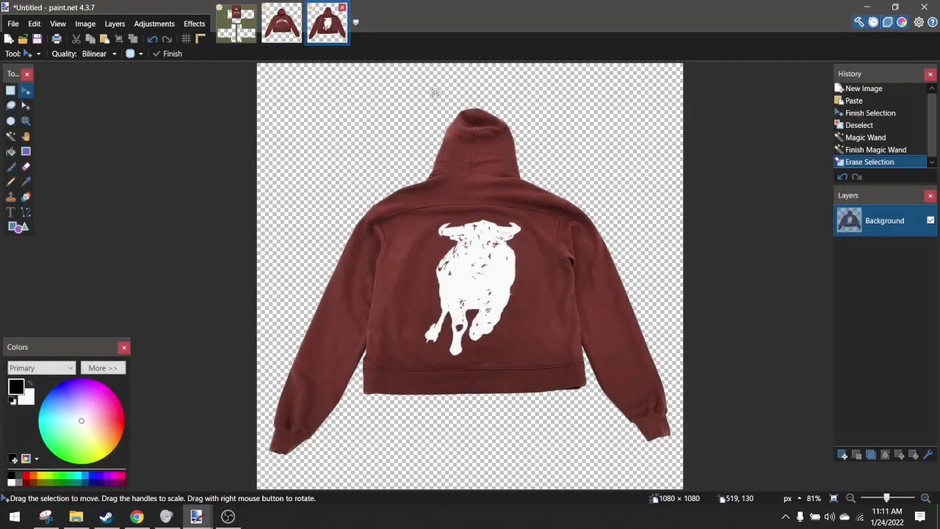
pyautogui.click(282, 22)
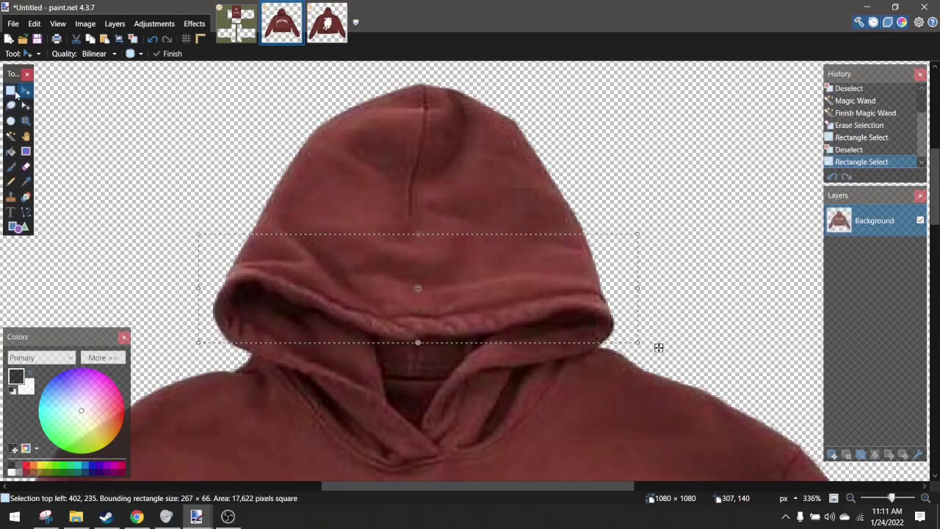
pyautogui.click(10, 90)
pyautogui.moveTo(184, 110); pyautogui.dragTo(660, 398)
# Paste the copied hood onto a new layer in the clothing template and flip it vertically
pyautogui.click(236, 23)
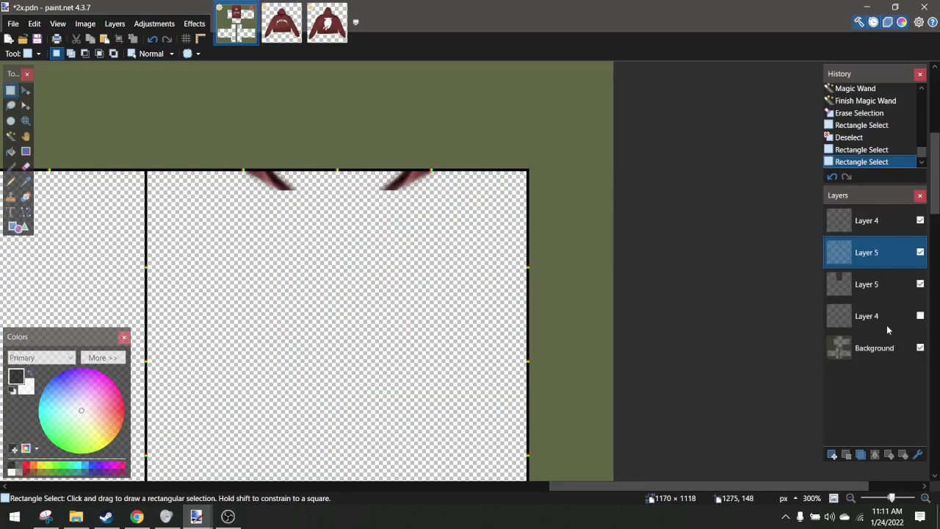
pyautogui.click(832, 455)
pyautogui.hotkey('ctrl', 'v')
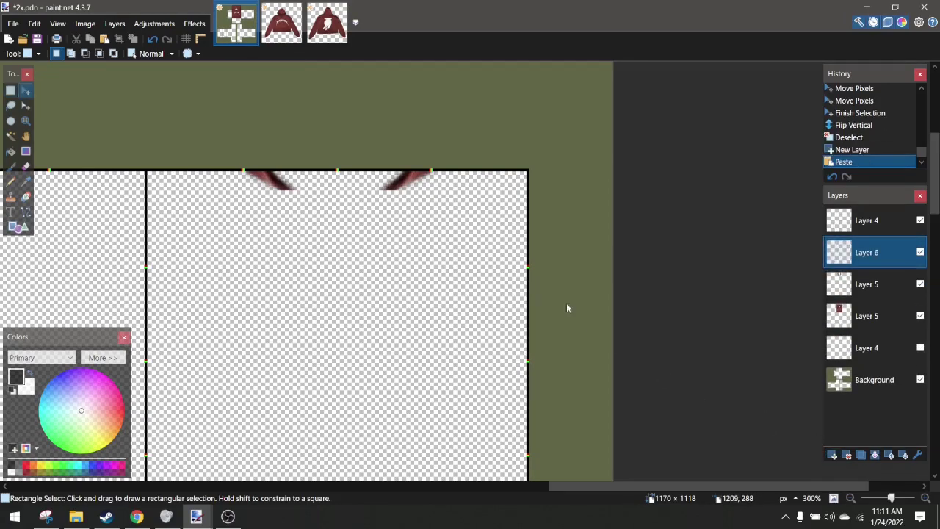
pyautogui.click(190, 22)
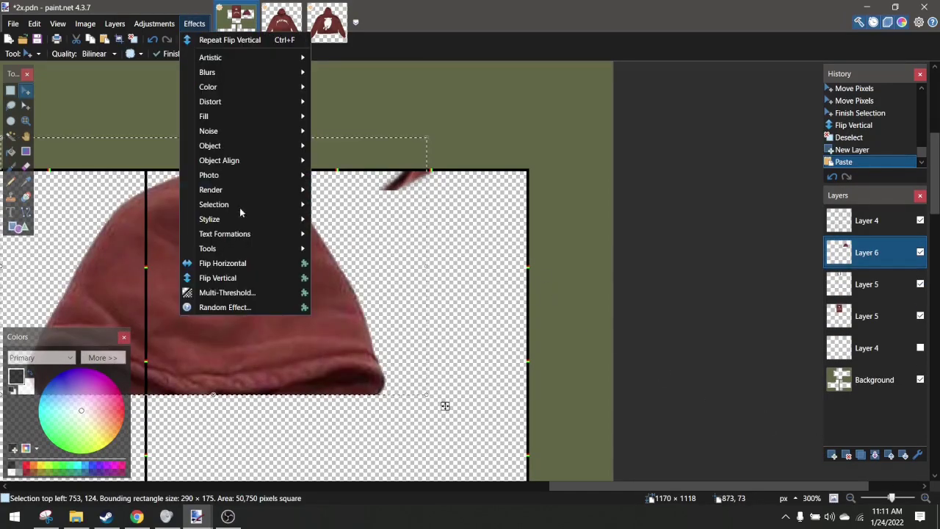
pyautogui.click(240, 274)
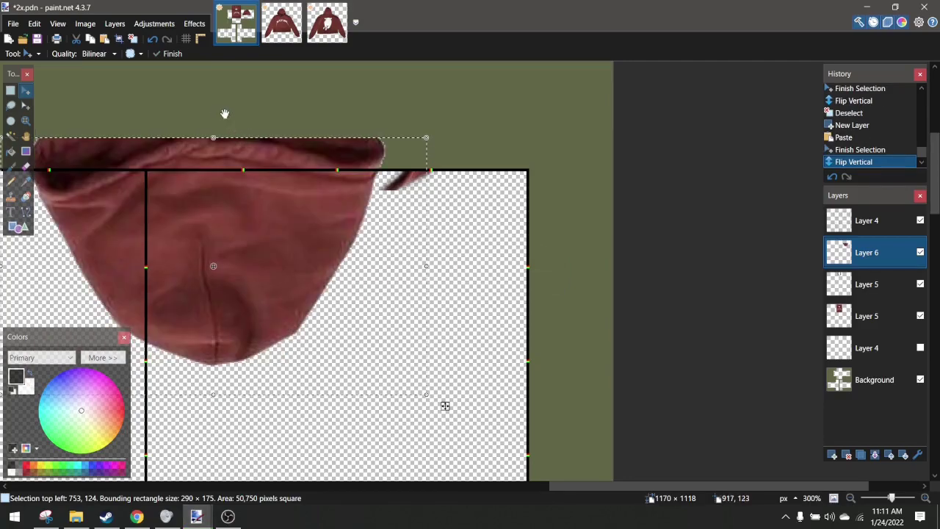
# Feather the edges of the flipped hood with Feather Object, keeping Combine alpha on
pyautogui.click(193, 23)
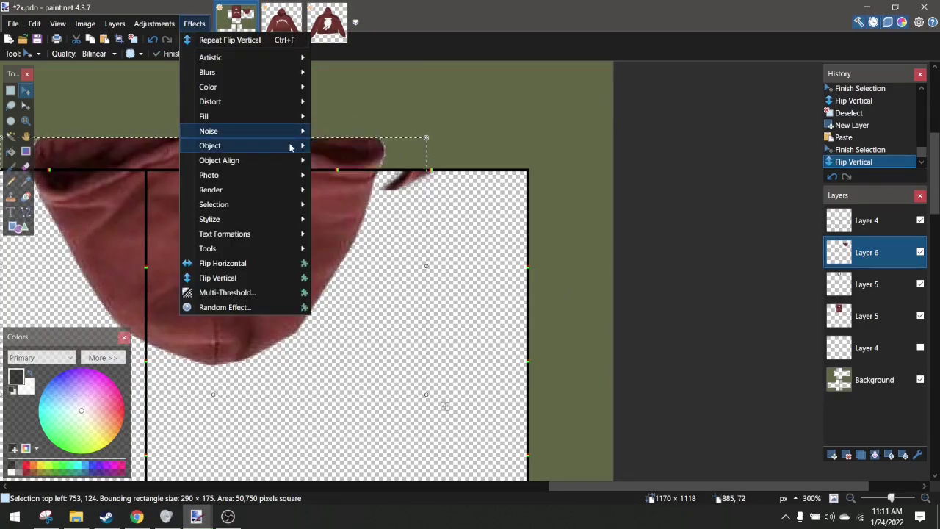
pyautogui.moveTo(285, 145)
pyautogui.click(342, 189)
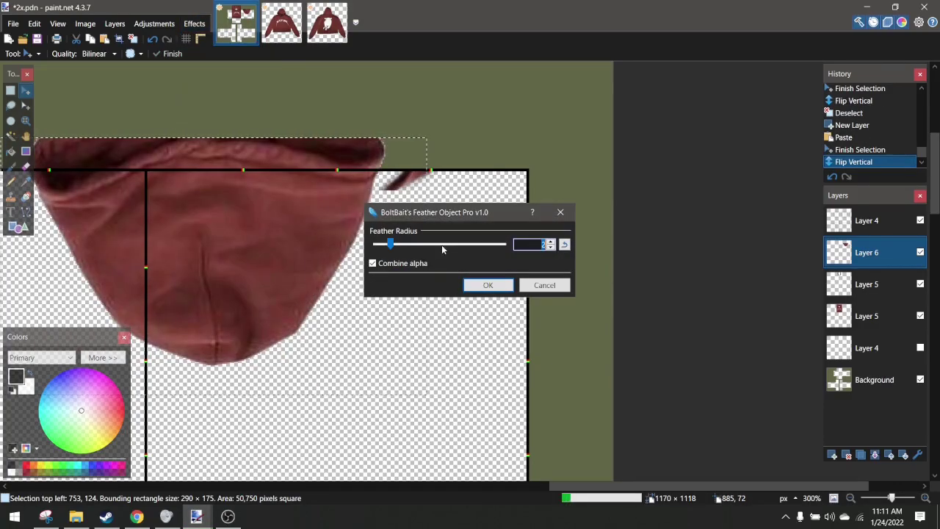
pyautogui.click(488, 286)
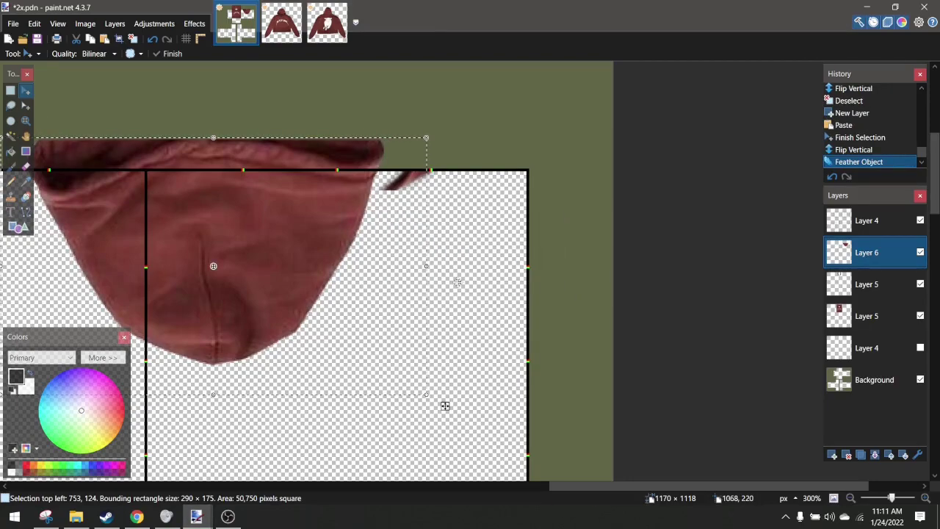
# Scale the flipped hood's selection down to 128 × 78 px
pyautogui.keyDown('ctrl'); pyautogui.scroll(-3, 445, 405); pyautogui.keyUp('ctrl')
pyautogui.keyDown('ctrl'); pyautogui.scroll(2, 472, 332); pyautogui.keyUp('ctrl')
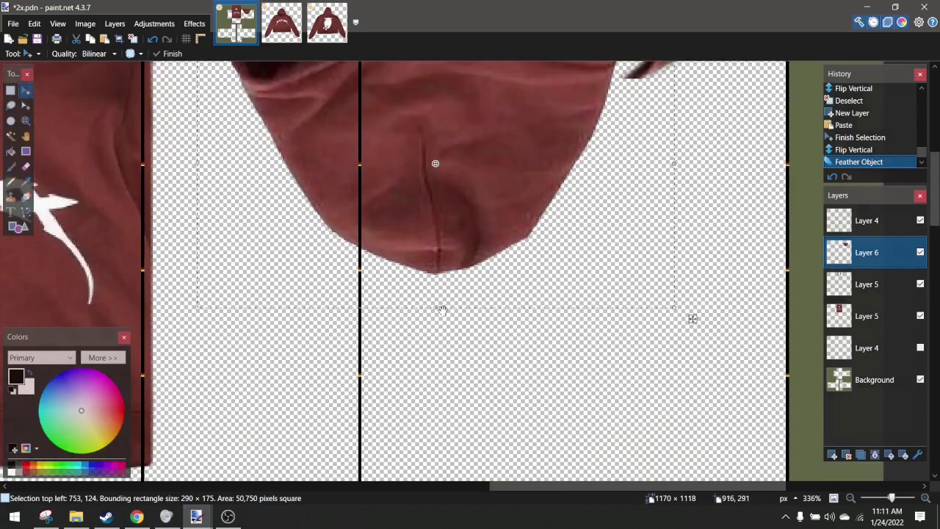
pyautogui.keyDown('ctrl'); pyautogui.scroll(-1, 441, 312); pyautogui.keyUp('ctrl')
pyautogui.keyDown('ctrl'); pyautogui.scroll(1, 437, 300); pyautogui.keyUp('ctrl')
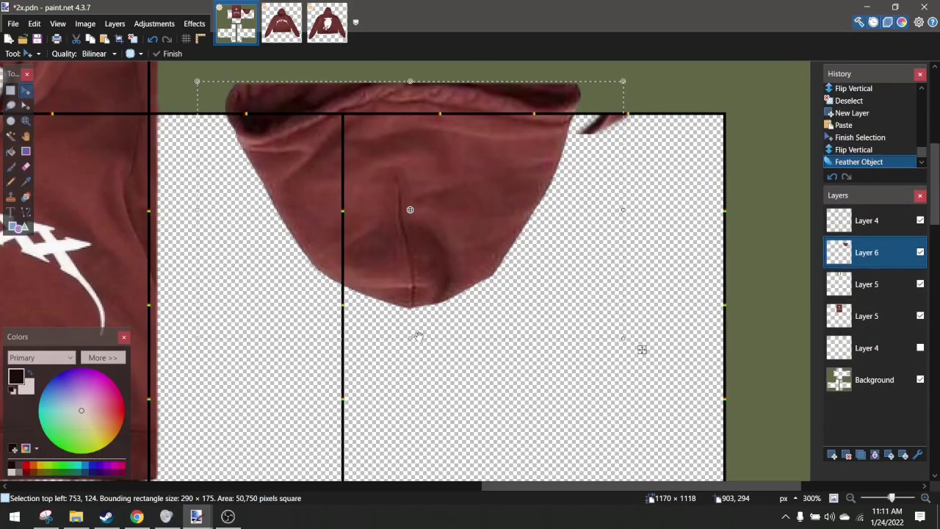
pyautogui.moveTo(416, 335); pyautogui.dragTo(414, 196)
pyautogui.keyDown('ctrl'); pyautogui.scroll(1, 437, 164); pyautogui.keyUp('ctrl')
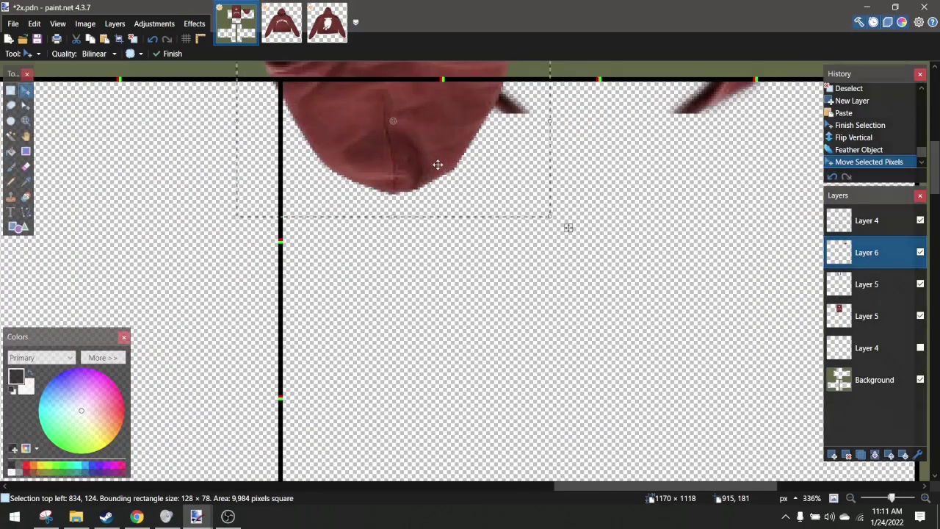
# Move the hood between the hood ends to x = 921, y = 149 and reduce its height slightly
pyautogui.moveTo(438, 164); pyautogui.dragTo(650, 226)
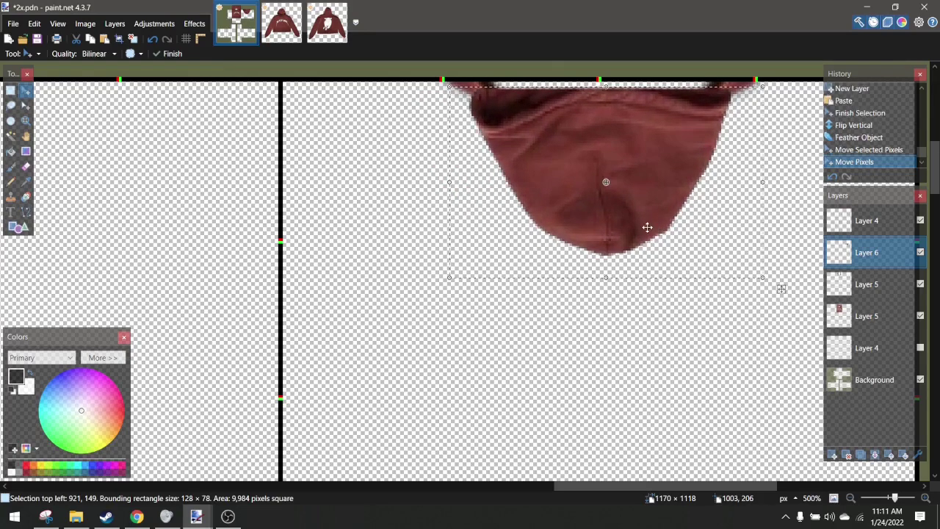
pyautogui.keyDown('ctrl'); pyautogui.scroll(-2, 647, 227); pyautogui.keyUp('ctrl')
pyautogui.keyDown('ctrl'); pyautogui.scroll(1, 674, 166); pyautogui.keyUp('ctrl')
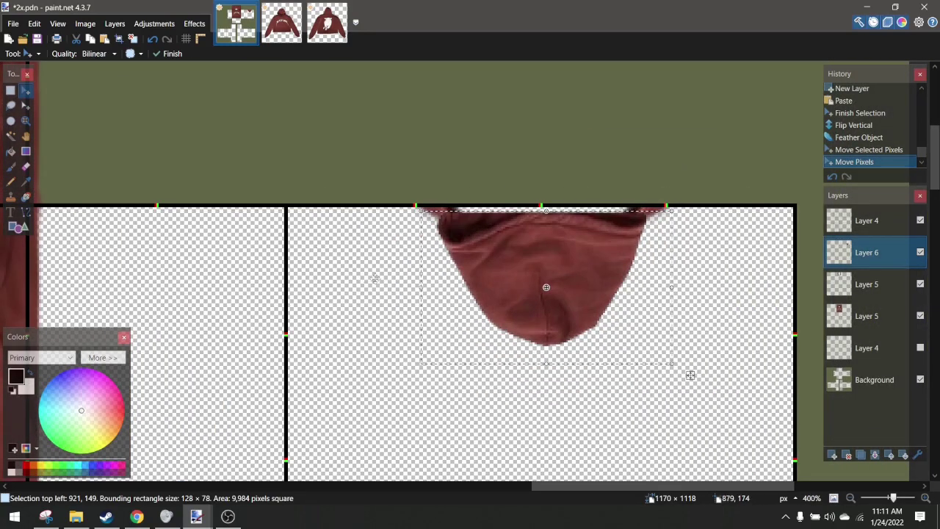
pyautogui.moveTo(690, 375); pyautogui.dragTo(691, 334)
# Deselect and erase the hood's dark upper opening between the hood ends with a 19 px eraser at 32% hardness
pyautogui.click(30, 165)
pyautogui.hotkey('ctrl', 'd')
pyautogui.keyDown('ctrl'); pyautogui.scroll(4, 455, 191); pyautogui.keyUp('ctrl')
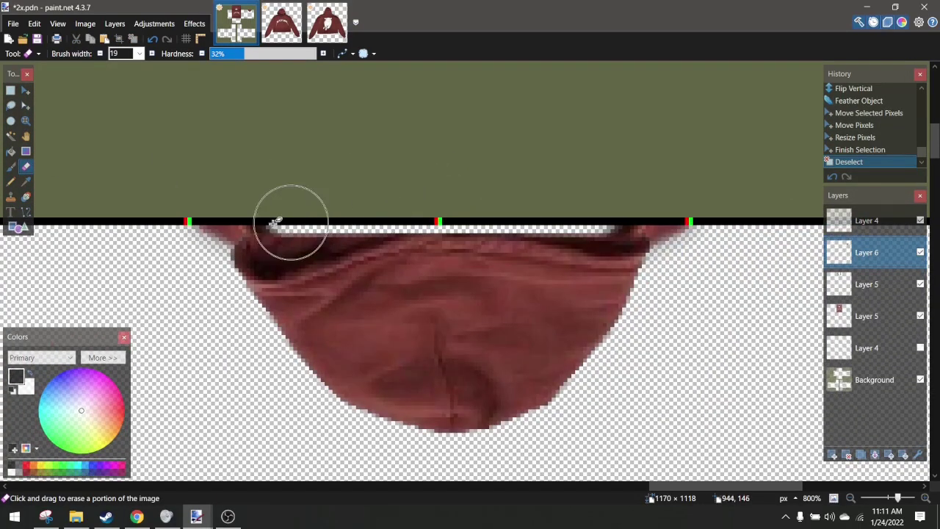
pyautogui.moveTo(277, 220)
pyautogui.mouseDown()
pyautogui.moveTo(269, 226)
pyautogui.moveTo(356, 224)
pyautogui.moveTo(492, 200)
pyautogui.moveTo(643, 211)
pyautogui.mouseUp()
# Copy the entire layer holding the hood ends to the clipboard and deselect it
pyautogui.click(195, 23)
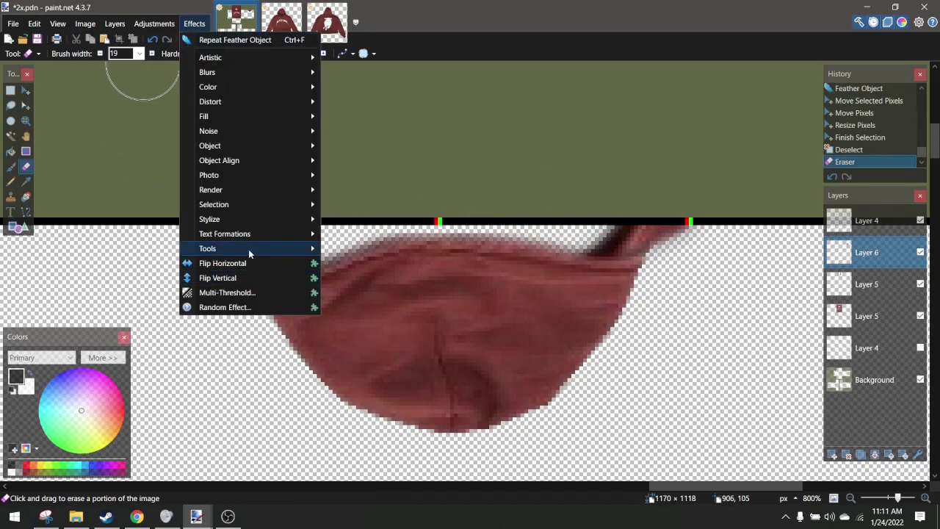
pyautogui.click(846, 286)
pyautogui.hotkey('ctrl', 'a')
pyautogui.hotkey('ctrl', 'd')
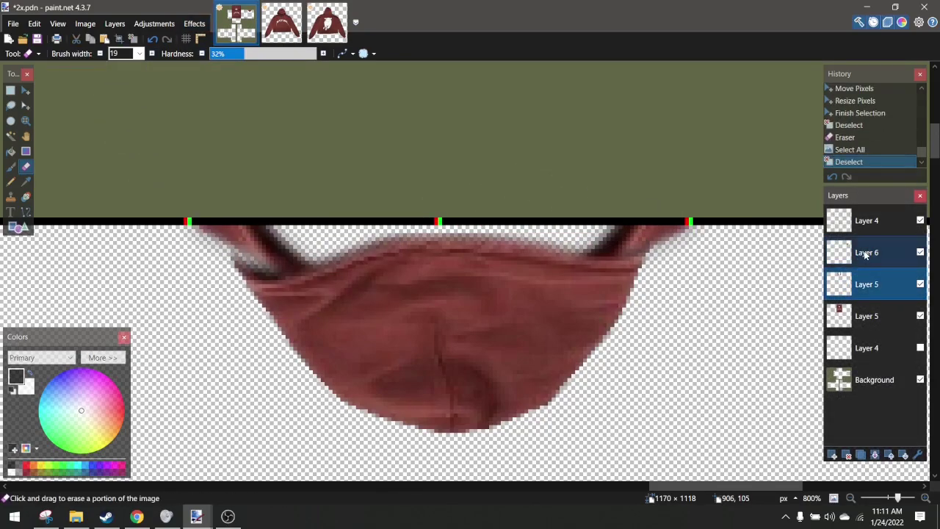
# Open Liquify on the hood layer (Layer 6) and use the clipboard image as its reference background
pyautogui.click(195, 24)
pyautogui.moveTo(279, 248)
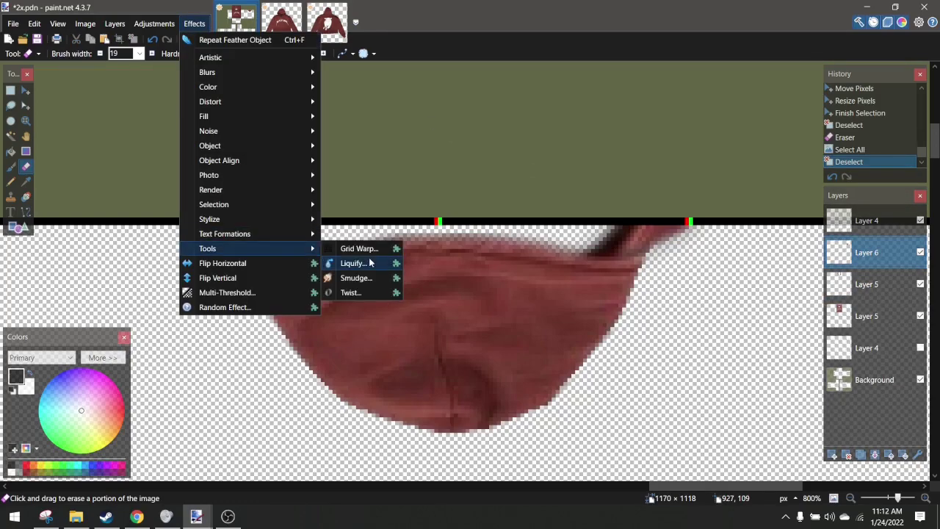
pyautogui.click(362, 263)
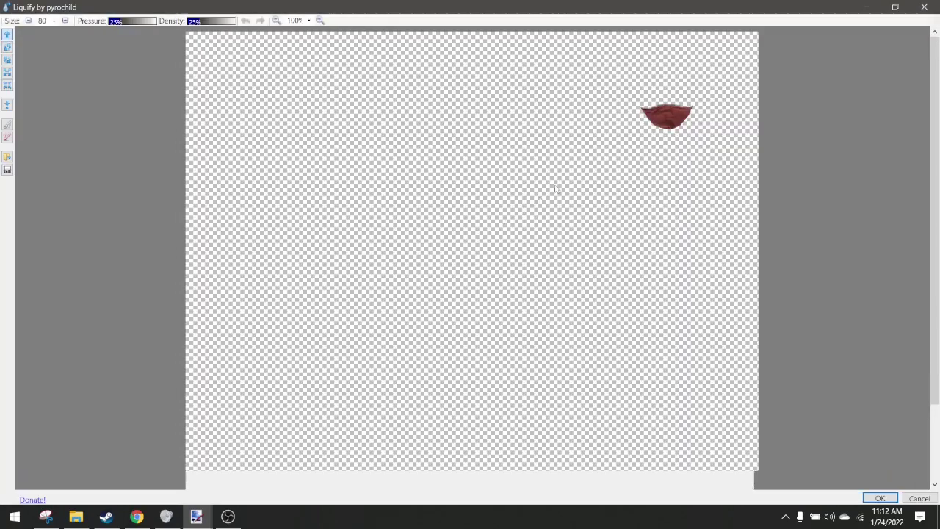
pyautogui.rightClick(566, 172)
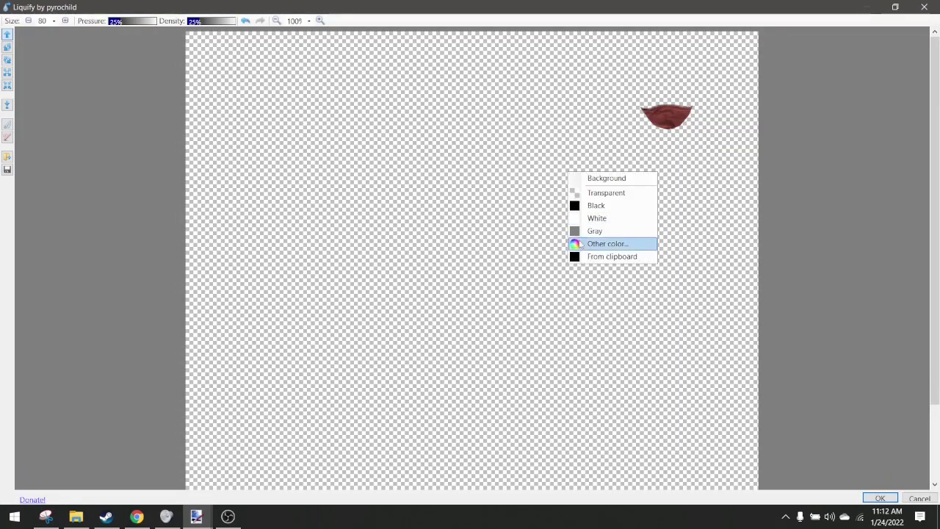
pyautogui.click(583, 256)
pyautogui.scroll(3, 711, 57)
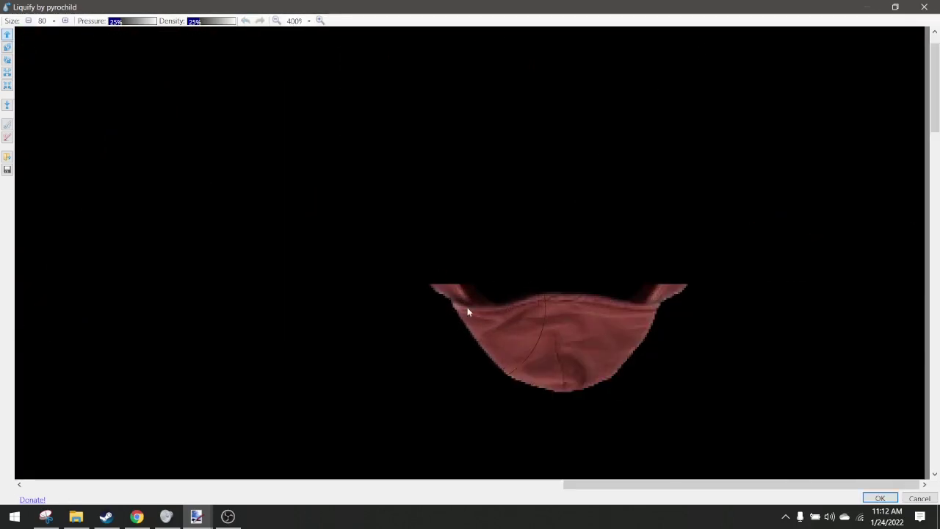
# Liquify the hood with an 80 px brush, stretching its sides to the hood ends, rounding its bottom and flattening its upper rim
pyautogui.moveTo(488, 324)
pyautogui.mouseDown()
pyautogui.moveTo(452, 304)
pyautogui.moveTo(470, 287)
pyautogui.mouseUp()
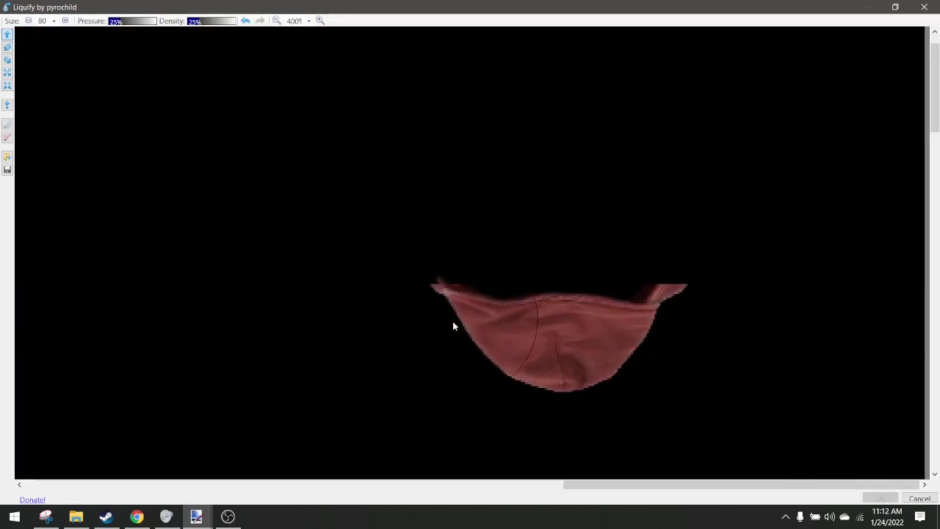
pyautogui.moveTo(453, 326); pyautogui.dragTo(400, 318)
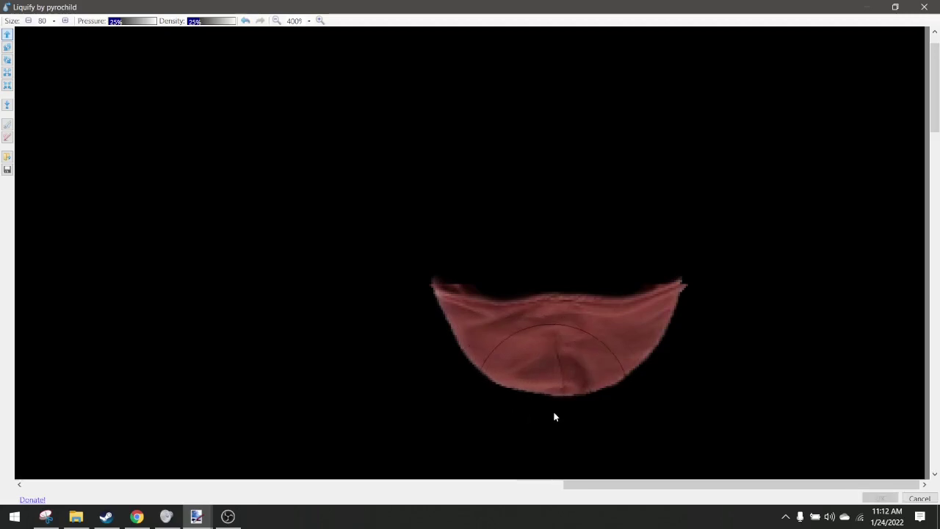
pyautogui.moveTo(554, 416); pyautogui.dragTo(584, 419)
pyautogui.moveTo(558, 300); pyautogui.dragTo(503, 293)
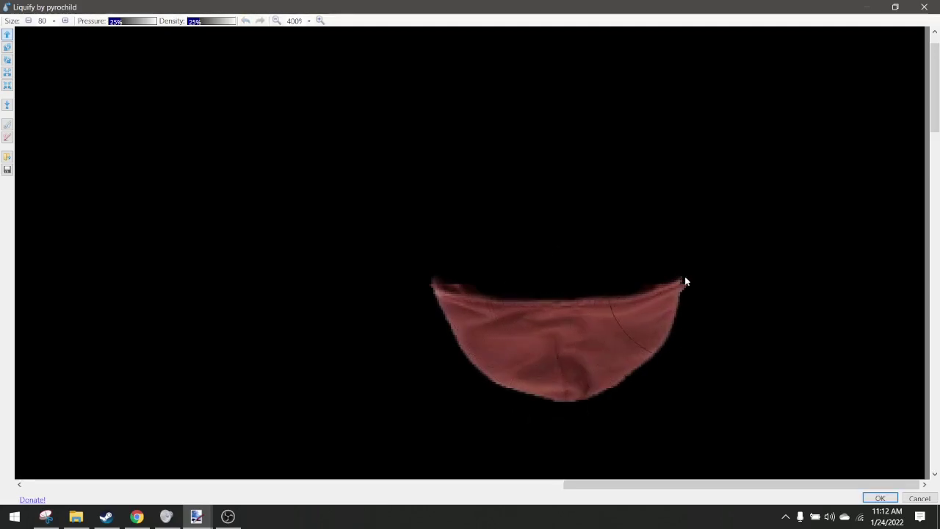
pyautogui.click(879, 498)
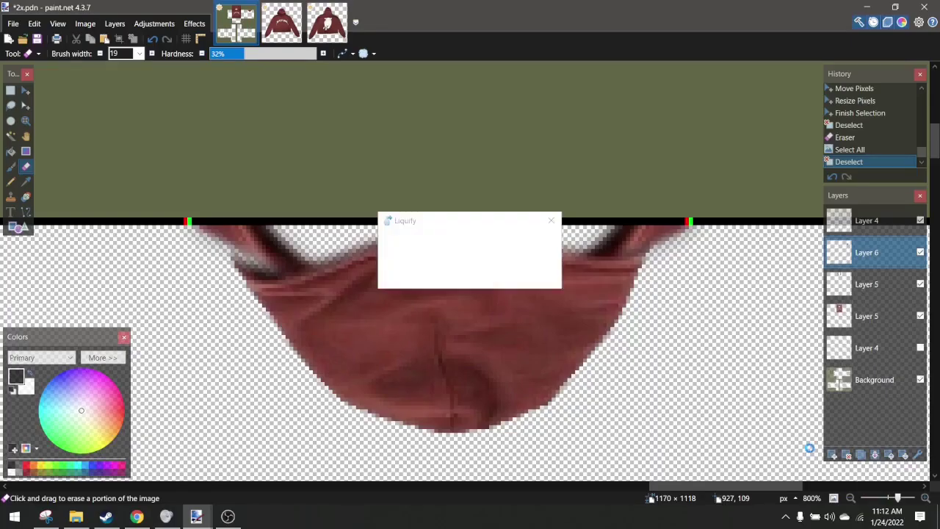
# Apply a black Drop Shadow to the back hood piece with zero offsets, widening radius 2, blur radius 3 and opacity 59, keeping the original image
pyautogui.scroll(-10, 778, 430)
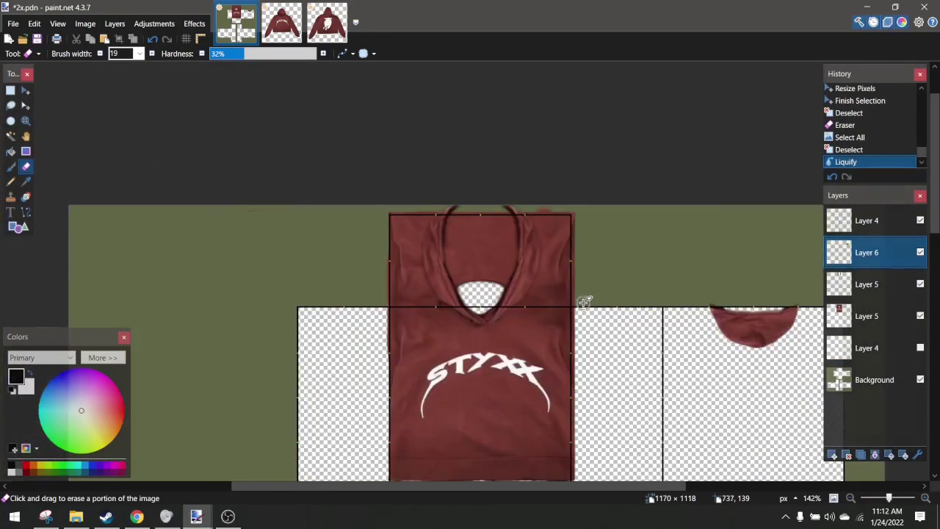
pyautogui.scroll(-3, 583, 301)
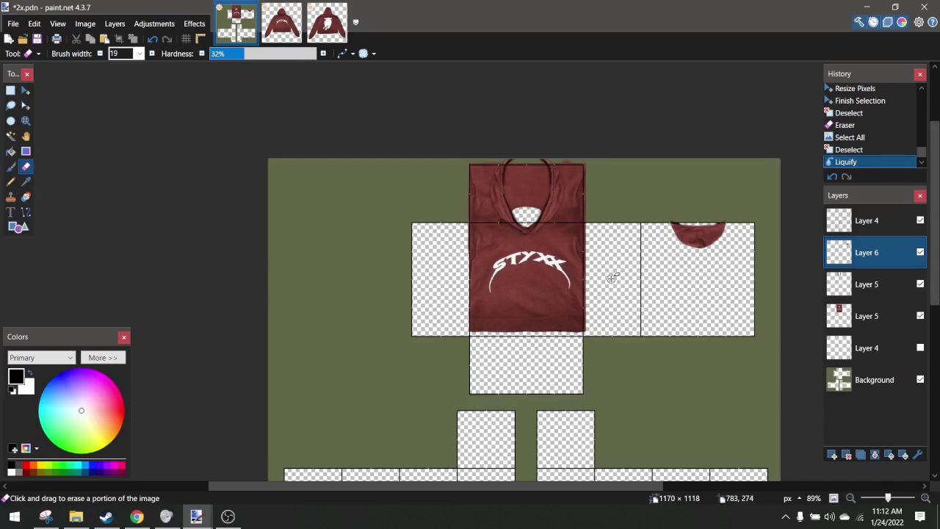
pyautogui.scroll(5, 537, 166)
pyautogui.scroll(-3, 521, 168)
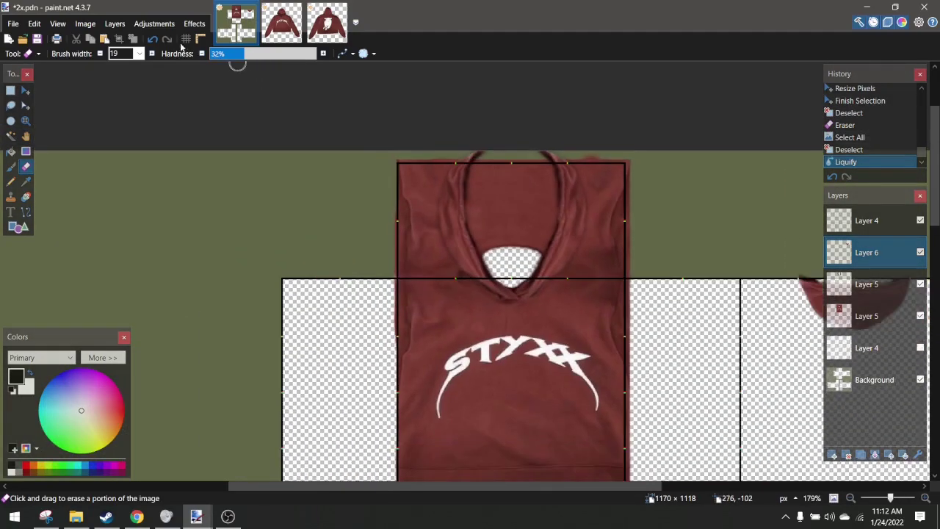
pyautogui.click(195, 23)
pyautogui.moveTo(250, 151)
pyautogui.click(355, 177)
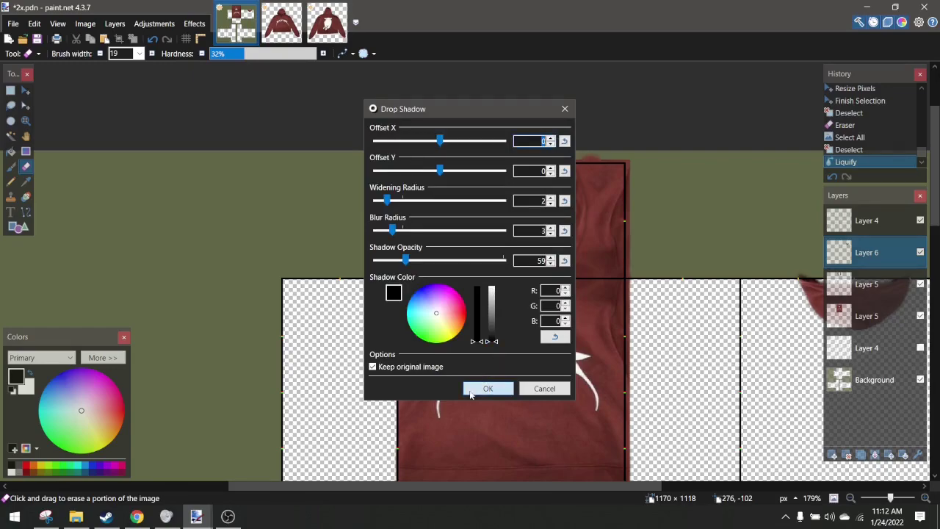
pyautogui.click(486, 389)
pyautogui.scroll(-2, 429, 341)
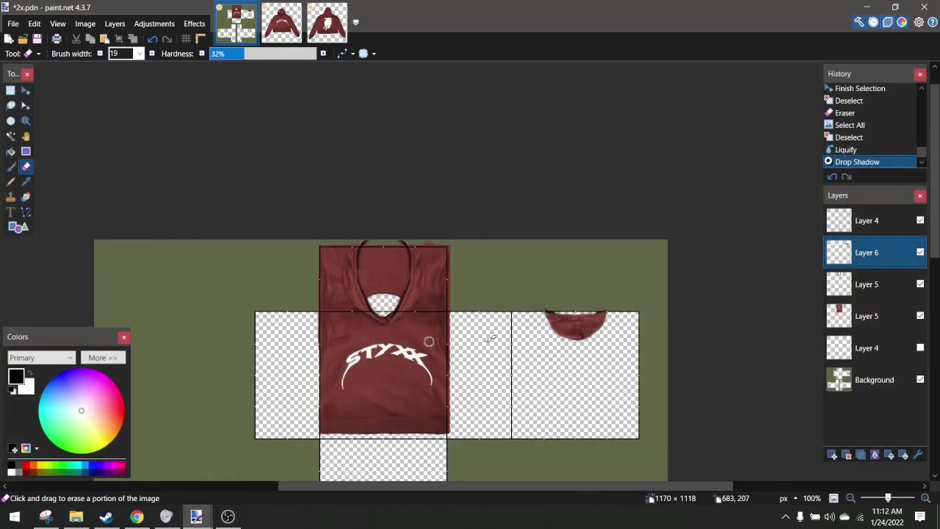
pyautogui.scroll(5, 429, 342)
pyautogui.scroll(-5, 269, 299)
pyautogui.scroll(3, 322, 312)
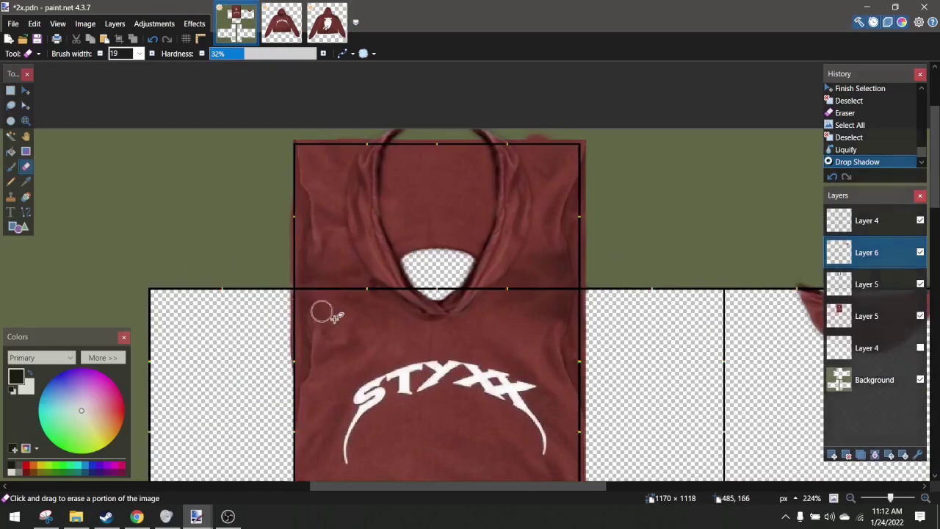
# Erase the dark edges beneath the collar's V on the collar's Layer 5 with the 19 px eraser, and merge Layer 6 down into it
pyautogui.scroll(5, 345, 317)
pyautogui.hscroll(2, 609, 325)
pyautogui.click(869, 289)
pyautogui.scroll(2, 589, 328)
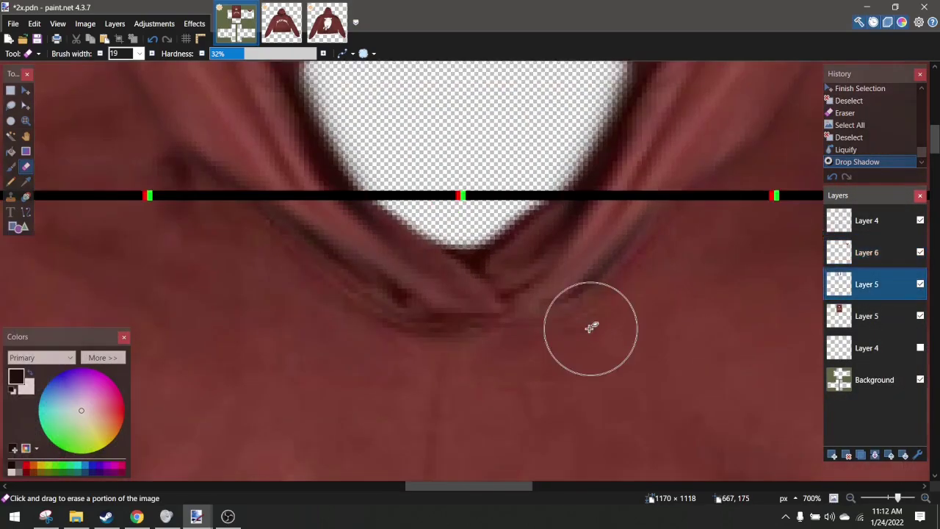
pyautogui.moveTo(598, 316)
pyautogui.mouseDown()
pyautogui.moveTo(496, 365)
pyautogui.moveTo(591, 324)
pyautogui.mouseUp()
pyautogui.moveTo(268, 258); pyautogui.dragTo(397, 331)
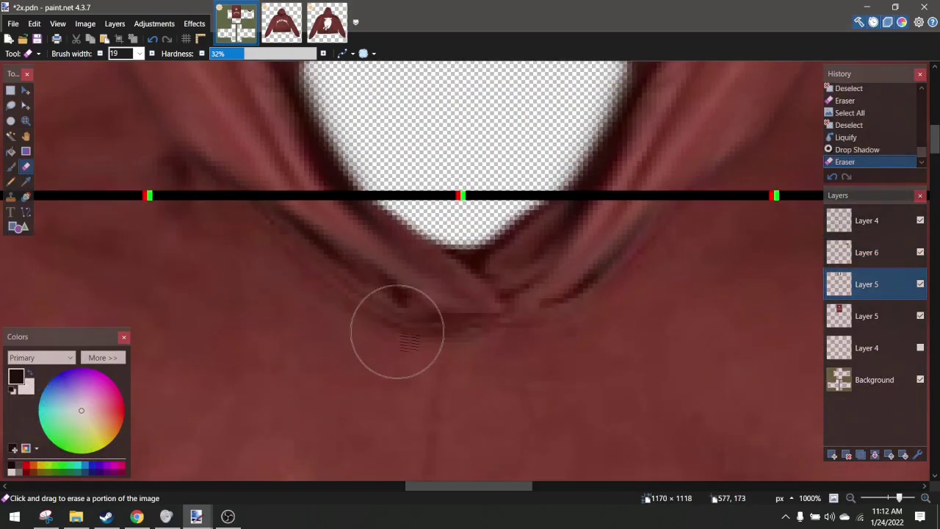
pyautogui.click(397, 331)
pyautogui.scroll(-7, 550, 390)
pyautogui.scroll(5, 274, 315)
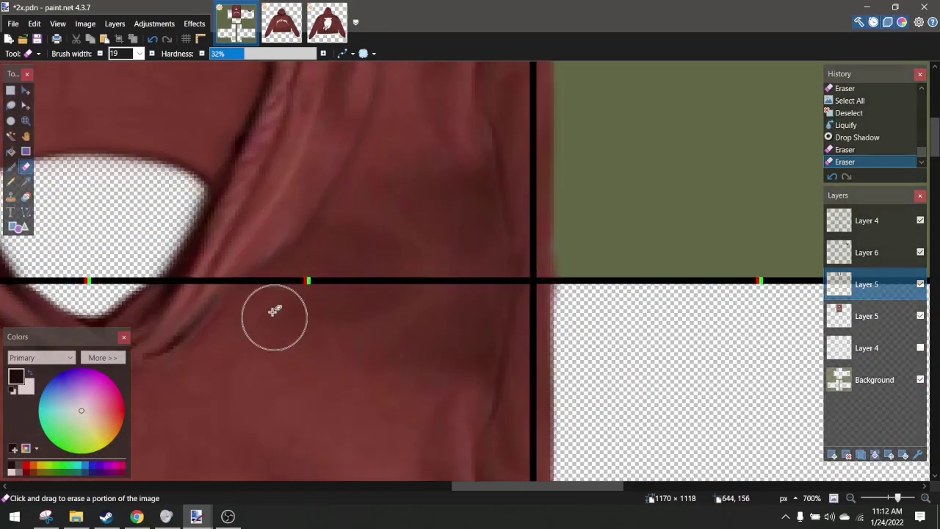
pyautogui.scroll(-6, 198, 360)
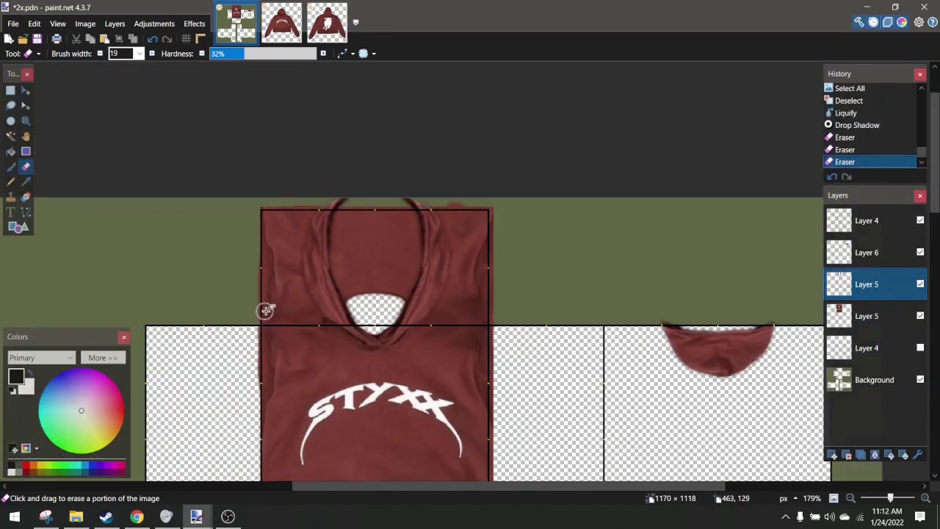
pyautogui.click(271, 307)
pyautogui.scroll(-1, 276, 302)
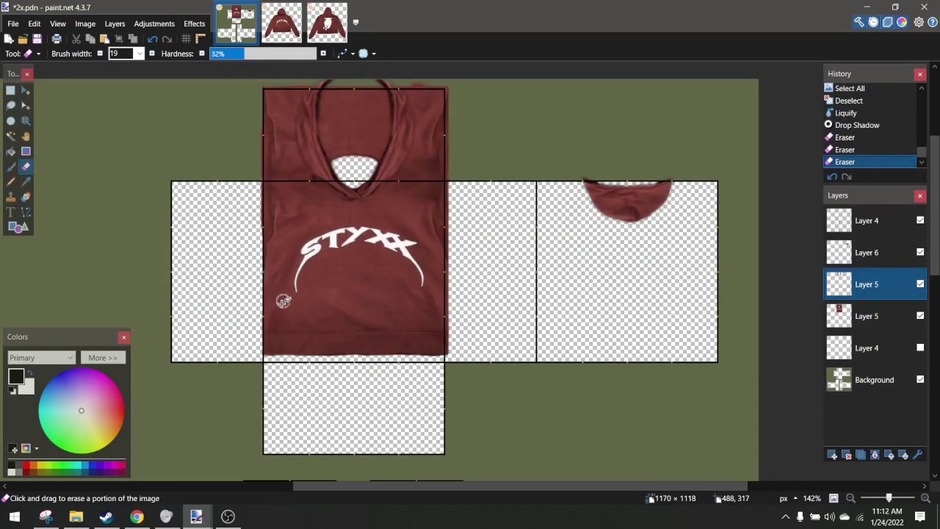
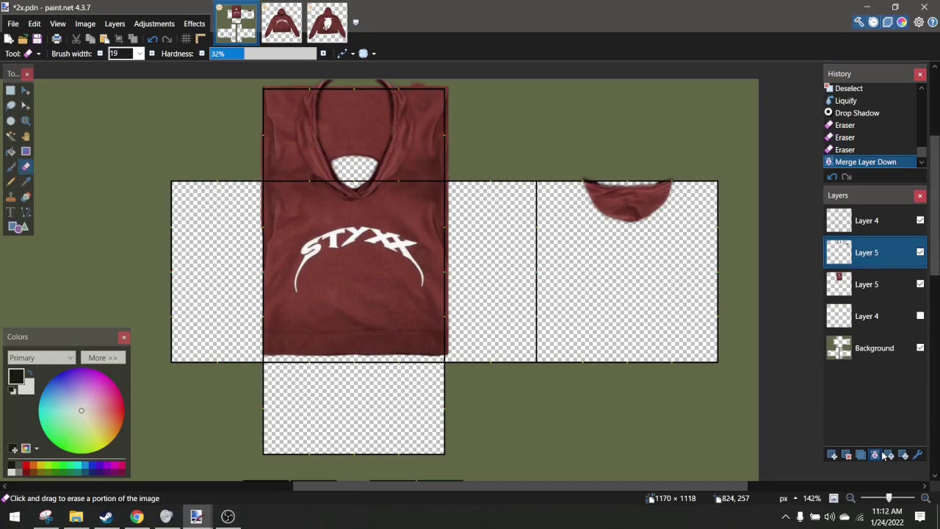
# On the torso layer, make a 106 × 268 px rectangular selection of the front's left part, starting at the torso's left border
pyautogui.click(882, 287)
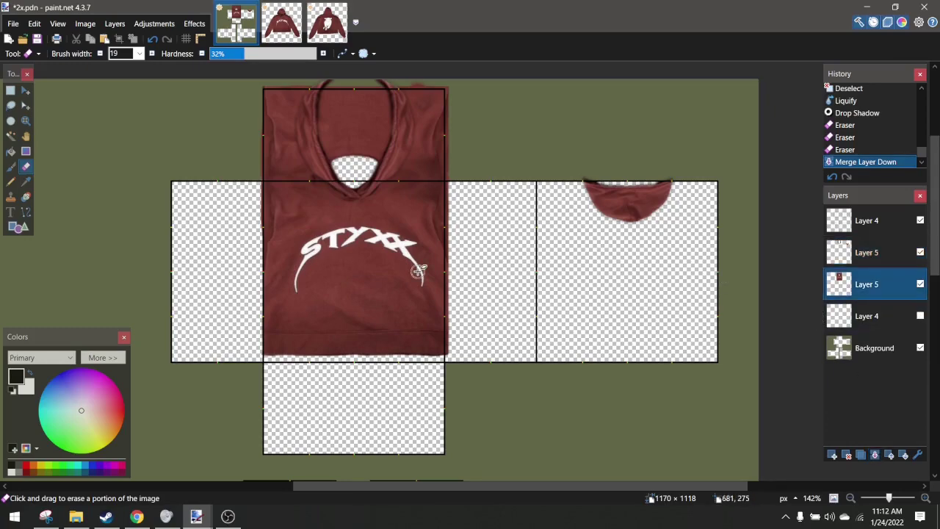
pyautogui.scroll(2, 318, 248)
pyautogui.click(10, 89)
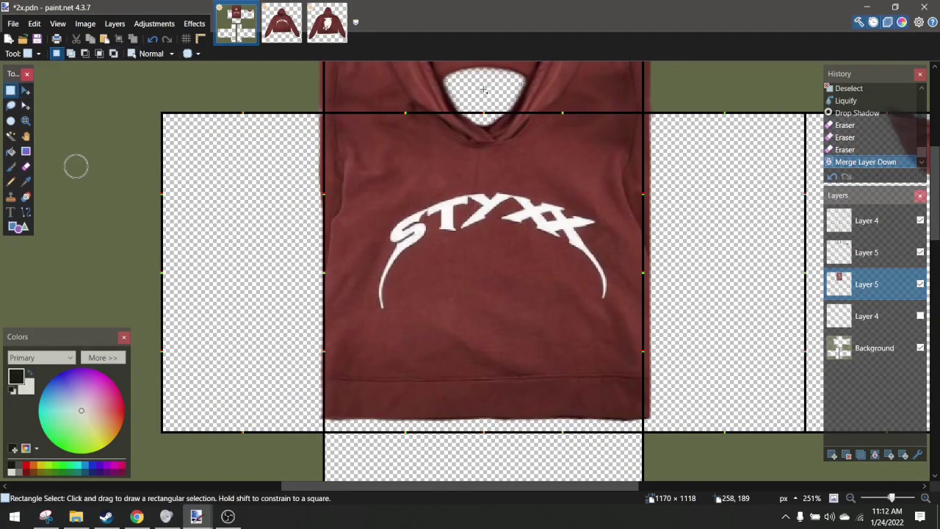
pyautogui.scroll(2, 407, 130)
pyautogui.moveTo(429, 123); pyautogui.dragTo(470, 452)
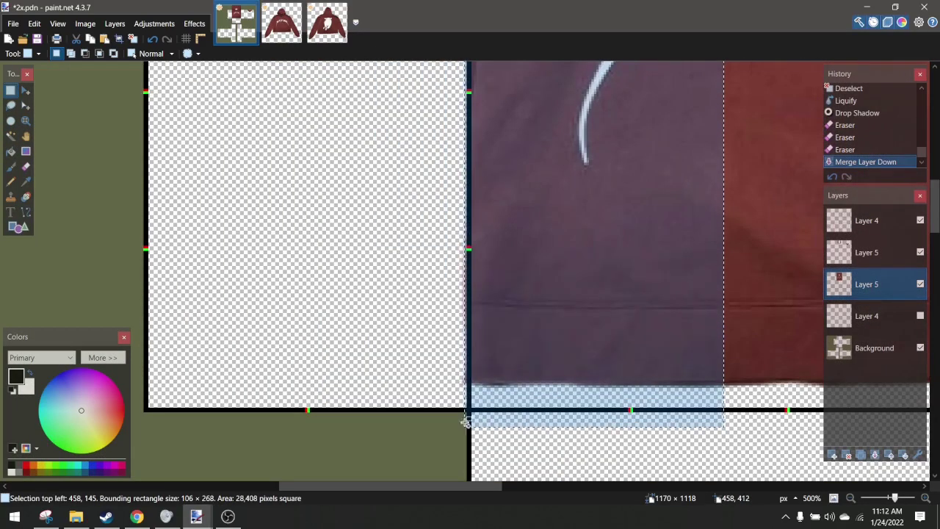
pyautogui.scroll(-3, 477, 397)
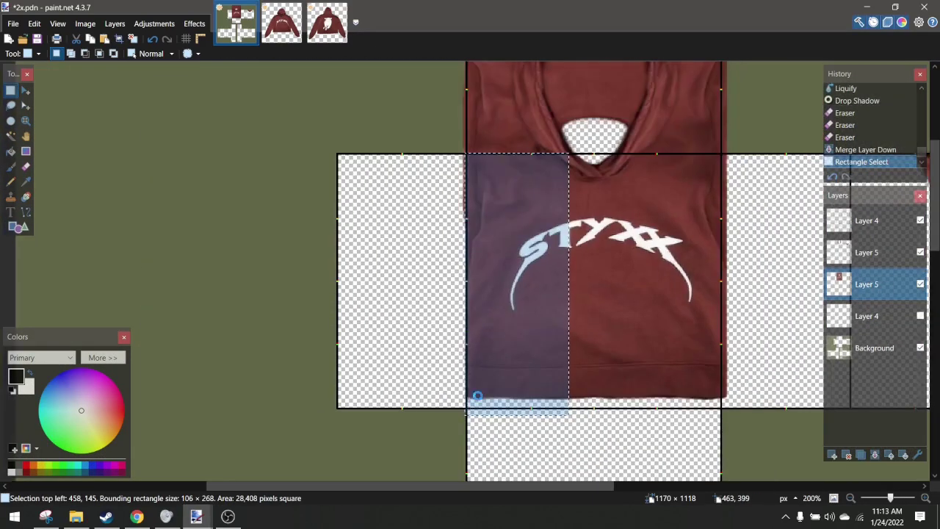
# Add a new layer below the torso layer, paste the copied torso strip and move it onto the left side panel
pyautogui.click(832, 455)
pyautogui.moveTo(874, 292); pyautogui.dragTo(877, 318)
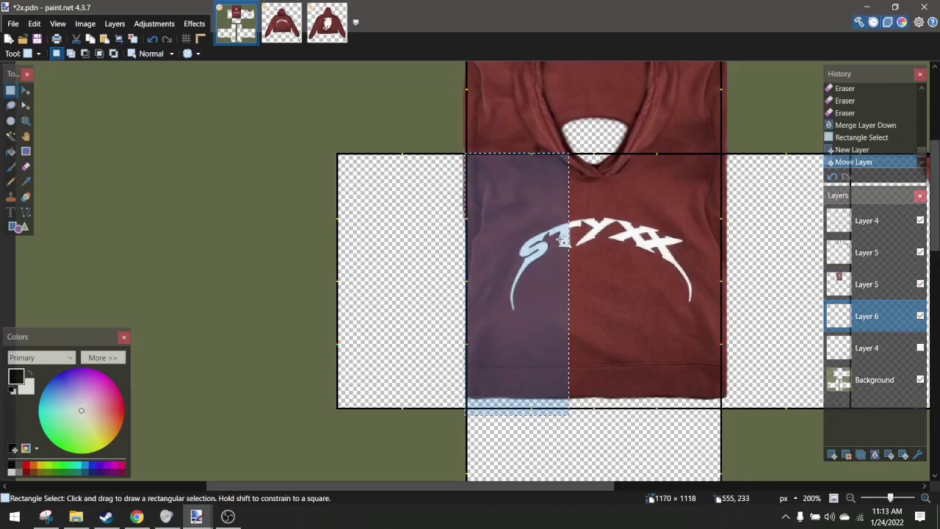
pyautogui.hotkey('ctrl', 'v')
pyautogui.moveTo(575, 434); pyautogui.dragTo(478, 436)
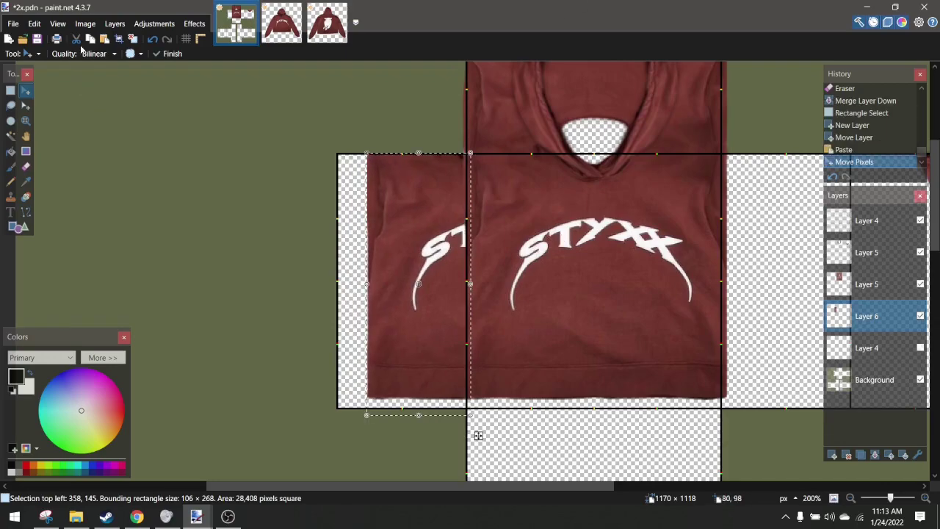
# Flip the pasted strip horizontally so it mirrors the front at the shared border, and deselect it
pyautogui.click(195, 22)
pyautogui.click(218, 257)
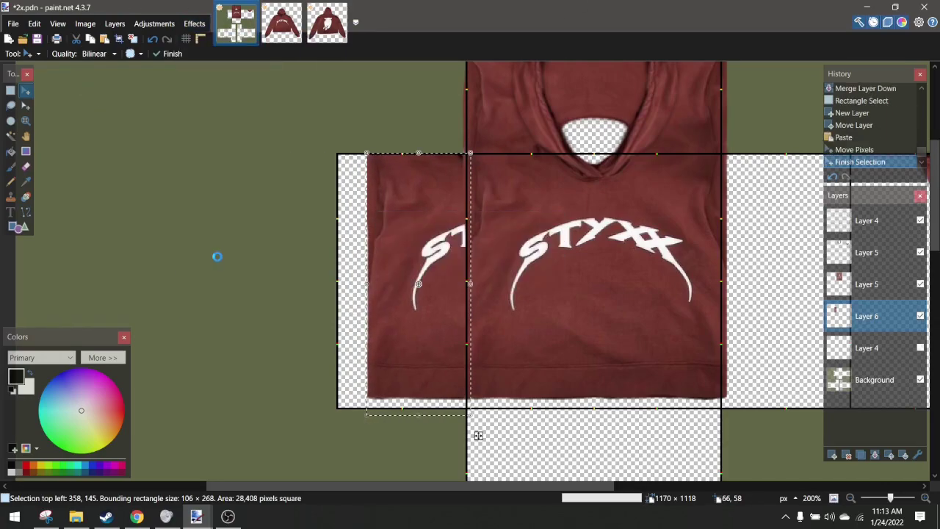
pyautogui.moveTo(478, 436); pyautogui.dragTo(479, 435)
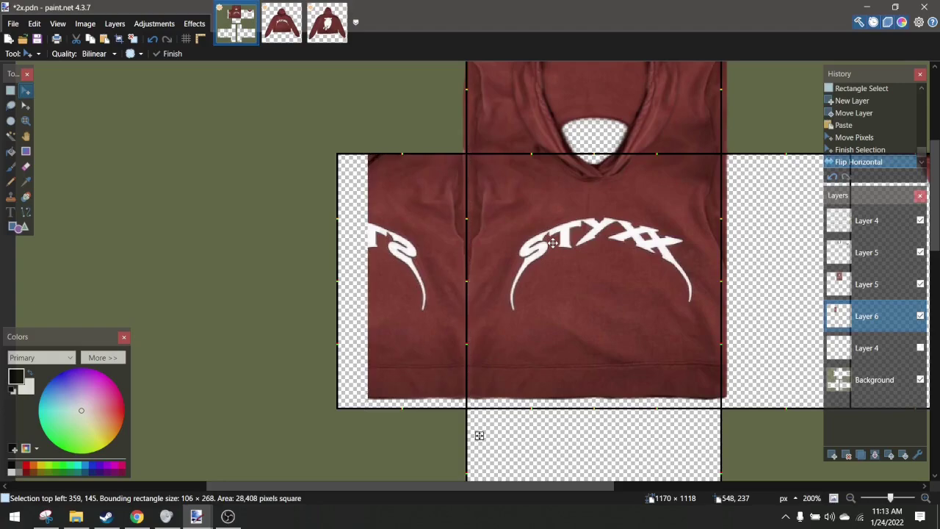
pyautogui.hotkey('ctrl', 'd')
# Clone plain fabric over the mirrored S and its curved tail on the left side panel, using a 25 px Clone Stamp at 0% hardness
pyautogui.scroll(1, 570, 168)
pyautogui.scroll(1, 399, 195)
pyautogui.hscroll(-1, 367, 195)
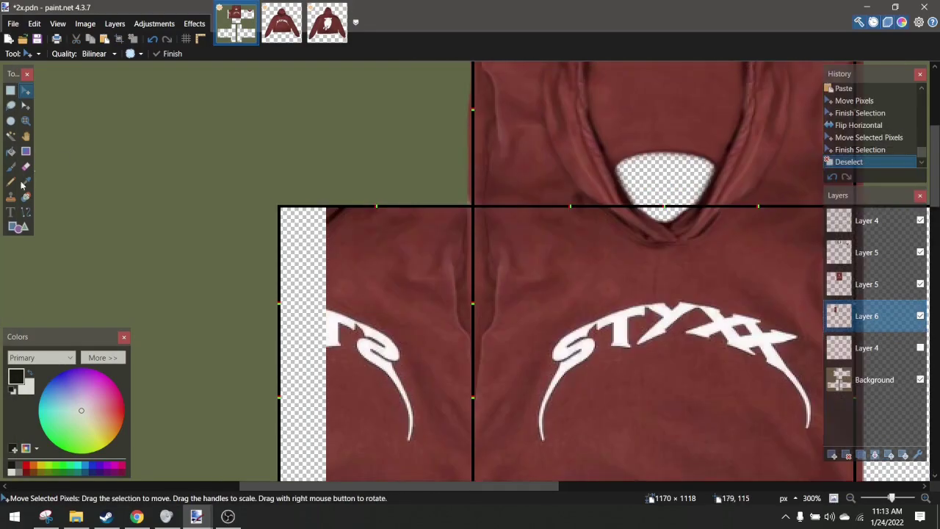
pyautogui.click(11, 196)
pyautogui.scroll(2, 352, 257)
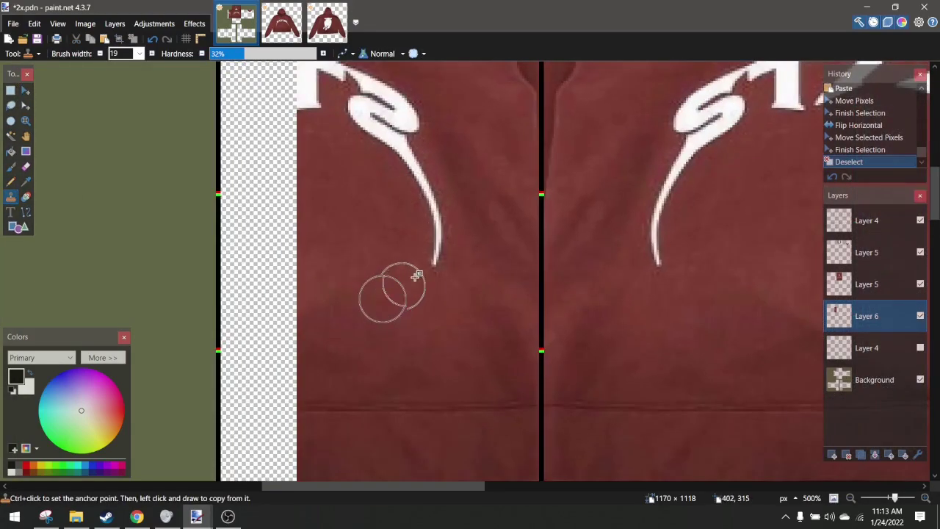
pyautogui.moveTo(404, 286)
pyautogui.mouseDown()
pyautogui.moveTo(436, 253)
pyautogui.moveTo(435, 221)
pyautogui.moveTo(396, 139)
pyautogui.moveTo(406, 136)
pyautogui.moveTo(410, 96)
pyautogui.moveTo(405, 128)
pyautogui.moveTo(381, 131)
pyautogui.mouseUp()
pyautogui.keyDown('ctrl'); pyautogui.click(398, 192); pyautogui.keyUp('ctrl')
pyautogui.click(152, 54)
pyautogui.click(152, 56)
pyautogui.keyDown('ctrl'); pyautogui.click(367, 199); pyautogui.keyUp('ctrl')
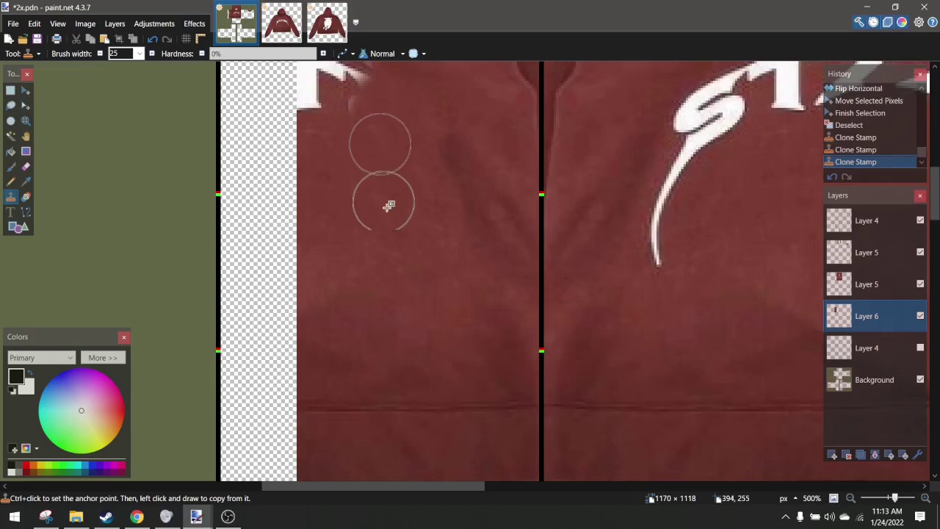
# Clone plain fabric over the remaining mirrored lettering at the side panel's outer edge and blend the neighbouring fabric
pyautogui.scroll(2, 378, 221)
pyautogui.keyDown('ctrl'); pyautogui.click(357, 319); pyautogui.keyUp('ctrl')
pyautogui.moveTo(333, 239)
pyautogui.mouseDown()
pyautogui.moveTo(317, 197)
pyautogui.moveTo(329, 222)
pyautogui.moveTo(312, 219)
pyautogui.moveTo(327, 197)
pyautogui.moveTo(352, 193)
pyautogui.moveTo(351, 232)
pyautogui.moveTo(367, 193)
pyautogui.mouseUp()
pyautogui.keyDown('ctrl'); pyautogui.click(351, 237); pyautogui.keyUp('ctrl')
pyautogui.scroll(1, 363, 206)
pyautogui.keyDown('ctrl'); pyautogui.click(362, 216); pyautogui.keyUp('ctrl')
pyautogui.moveTo(297, 122); pyautogui.dragTo(317, 108)
pyautogui.scroll(2, 380, 194)
pyautogui.keyDown('ctrl'); pyautogui.click(499, 148); pyautogui.keyUp('ctrl')
pyautogui.moveTo(528, 200)
pyautogui.mouseDown()
pyautogui.moveTo(530, 237)
pyautogui.moveTo(566, 321)
pyautogui.moveTo(547, 339)
pyautogui.mouseUp()
pyautogui.scroll(-4, 541, 329)
pyautogui.scroll(2, 499, 306)
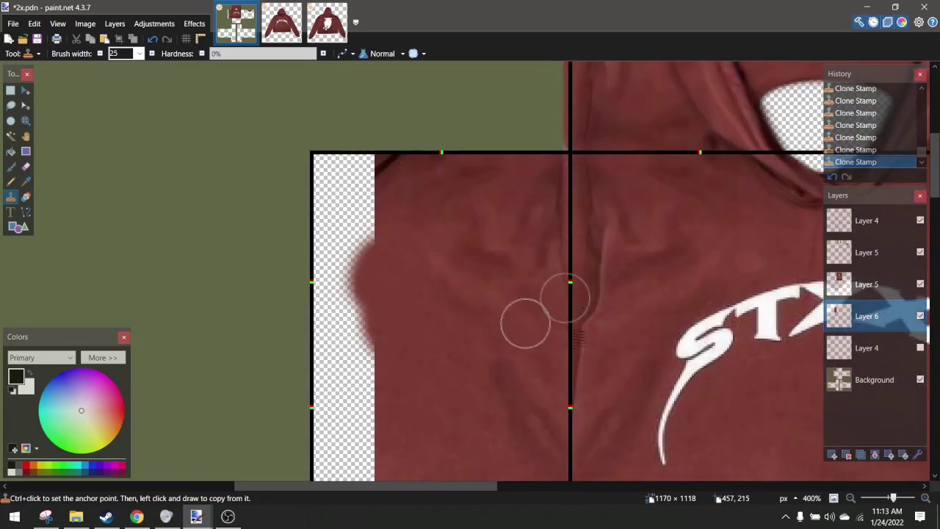
# Clone fabric over the dark collar remnant in the side panel's upper-left corner with the 25 px soft brush
pyautogui.scroll(-2, 486, 220)
pyautogui.scroll(5, 449, 213)
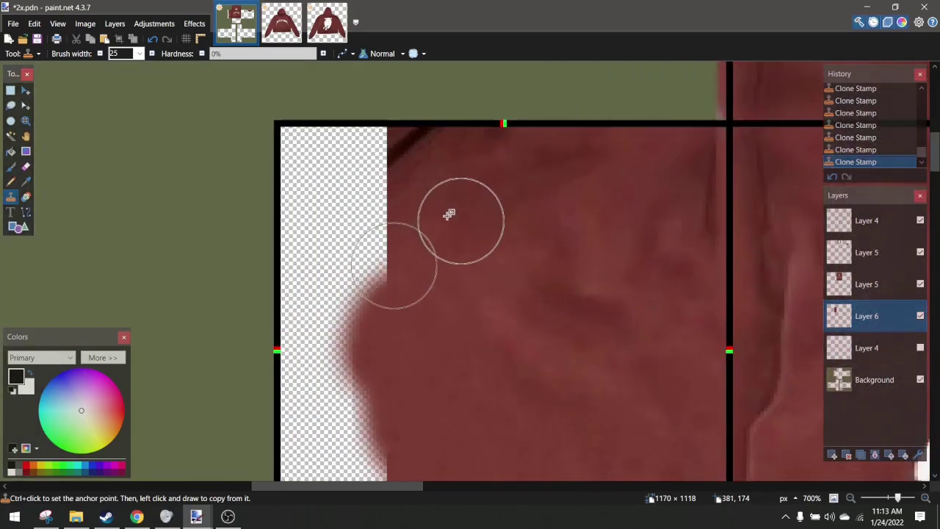
pyautogui.keyDown('ctrl'); pyautogui.click(449, 213); pyautogui.keyUp('ctrl')
pyautogui.moveTo(405, 155); pyautogui.dragTo(470, 191)
pyautogui.scroll(-5, 470, 188)
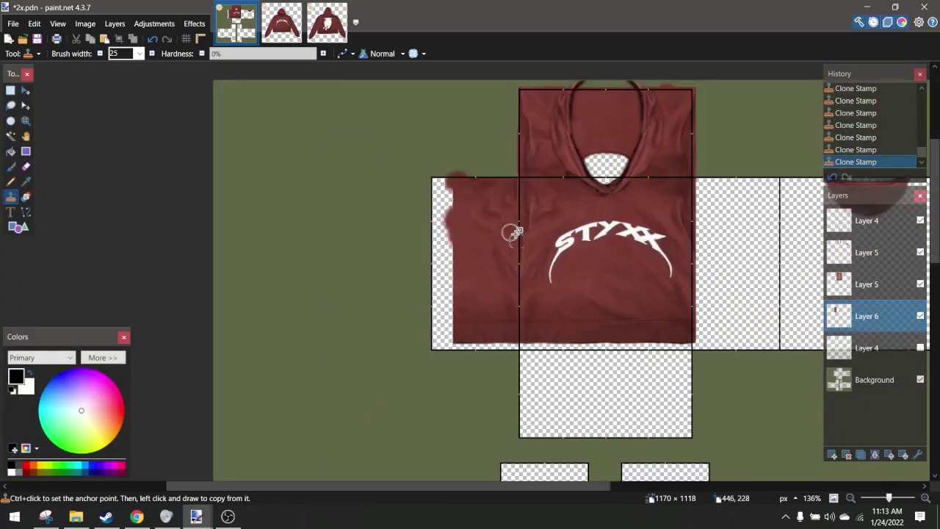
pyautogui.scroll(6, 510, 231)
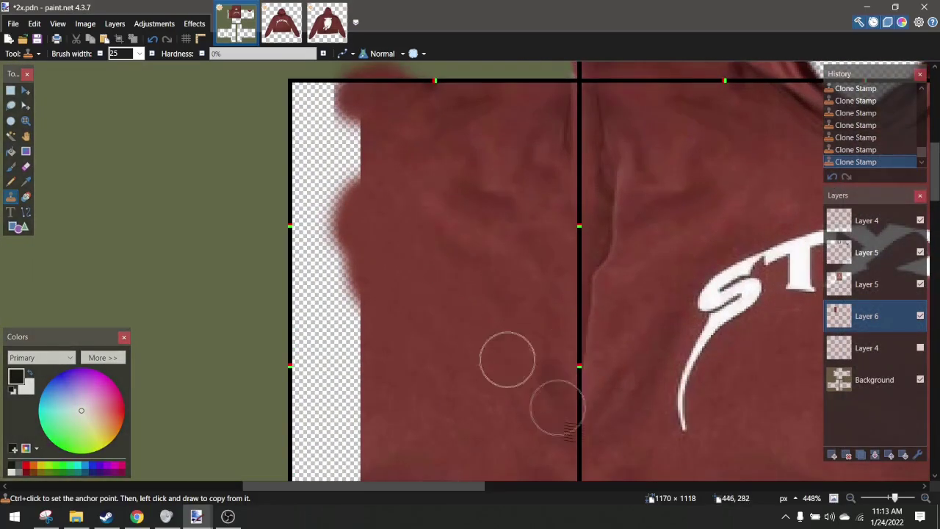
pyautogui.scroll(-6, 478, 269)
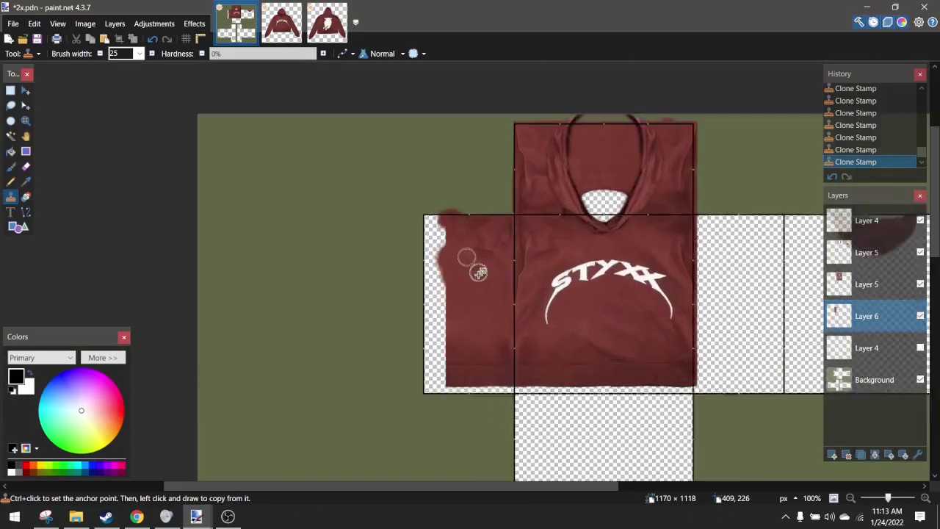
pyautogui.scroll(6, 524, 336)
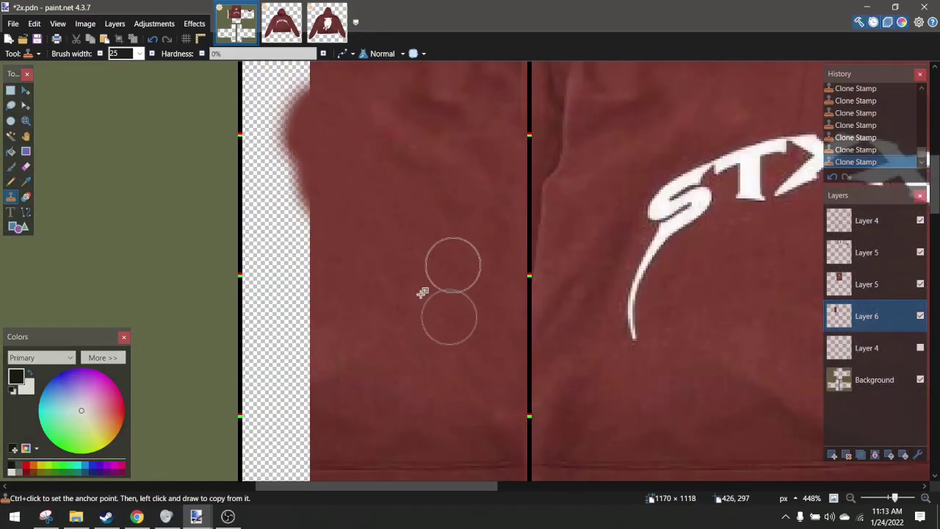
pyautogui.scroll(-3, 423, 293)
# Make a 61 × 274 px rectangular selection along the outer edge of the side panel's fabric, from above its upper border to below the hem
pyautogui.click(10, 90)
pyautogui.scroll(4, 382, 146)
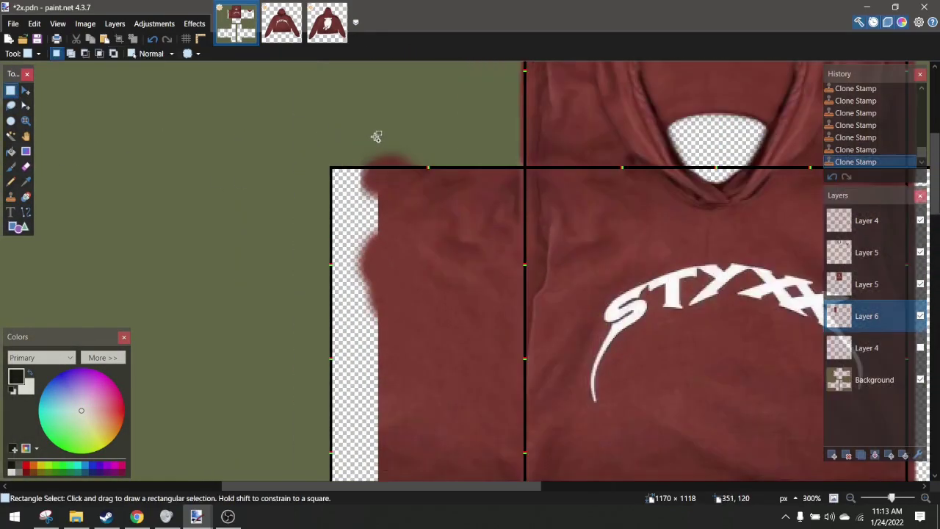
pyautogui.moveTo(494, 138)
pyautogui.mouseDown()
pyautogui.moveTo(378, 330)
pyautogui.moveTo(371, 388)
pyautogui.moveTo(346, 454)
pyautogui.mouseUp()
pyautogui.scroll(-5, 378, 330)
pyautogui.scroll(-4, 348, 451)
# Copy and paste the selected fabric strip, and shift the copy left to cover the side panel's empty outer edge
pyautogui.hotkey('ctrl', 'c')
pyautogui.hotkey('ctrl', 'v')
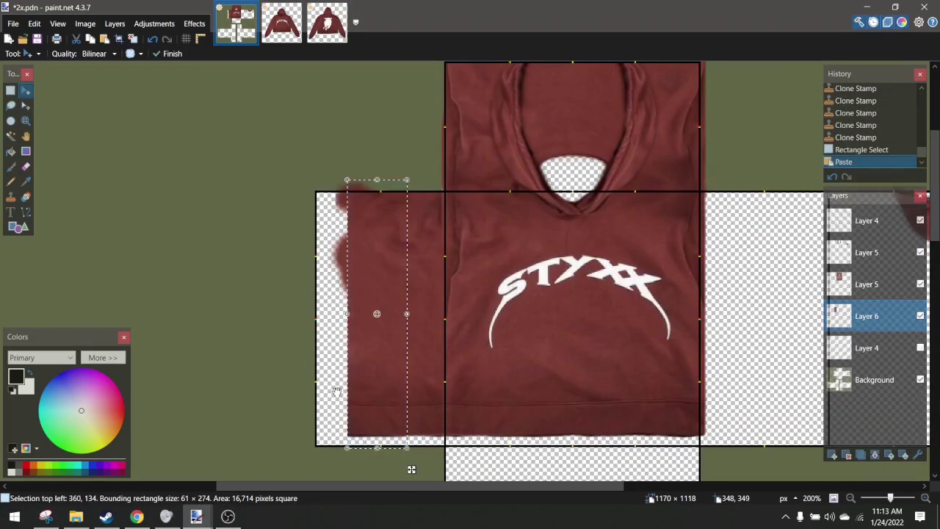
pyautogui.hotkey('ctrl', 'Up')
pyautogui.hotkey('ctrl', 'Left')
pyautogui.hotkey('ctrl', 'Left')
pyautogui.hotkey('ctrl', 'Left')
pyautogui.hotkey('ctrl', 'Left')
pyautogui.hotkey('ctrl', 'Left')
pyautogui.hotkey('ctrl', 'Left')
pyautogui.hotkey('ctrl', 'Left')
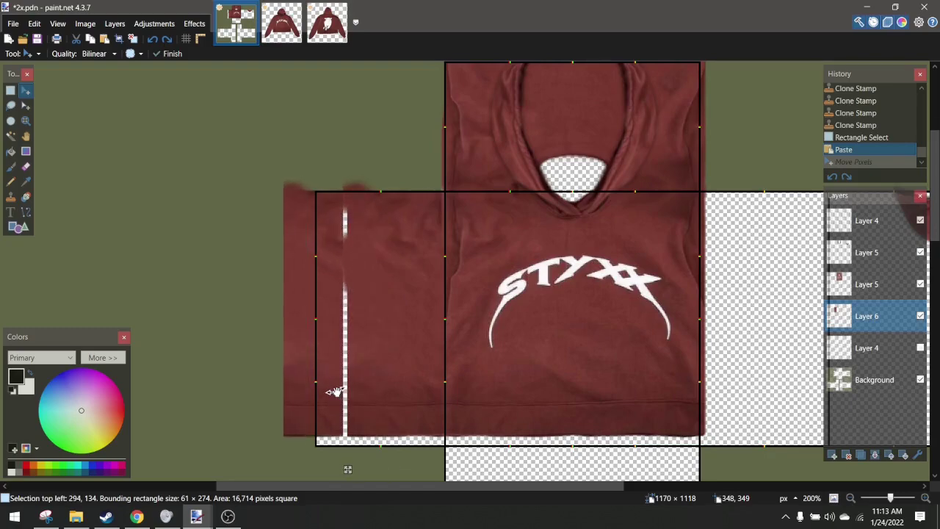
# Flip the shifted strip horizontally so it continues the side panel's fabric, and deselect it
pyautogui.click(194, 24)
pyautogui.click(265, 263)
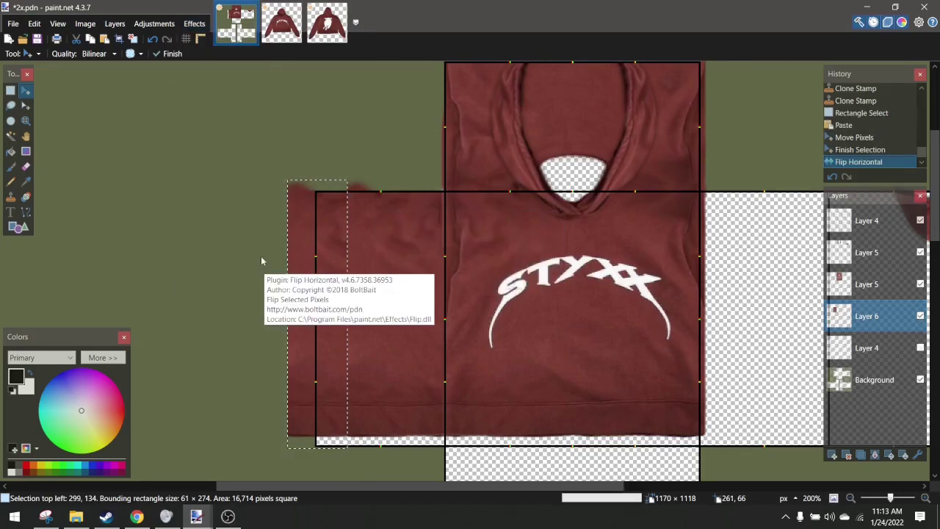
pyautogui.hotkey('ctrl', 'd')
pyautogui.scroll(-5, 367, 191)
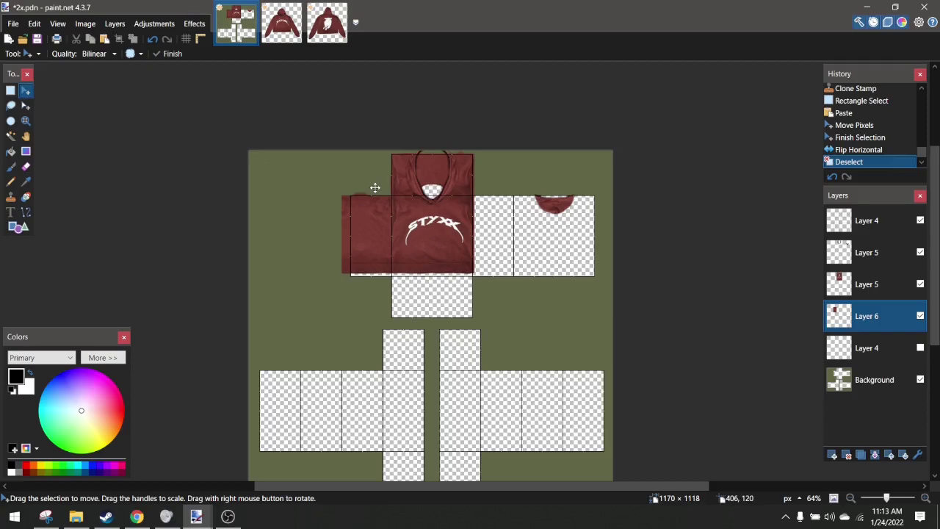
pyautogui.scroll(5, 415, 181)
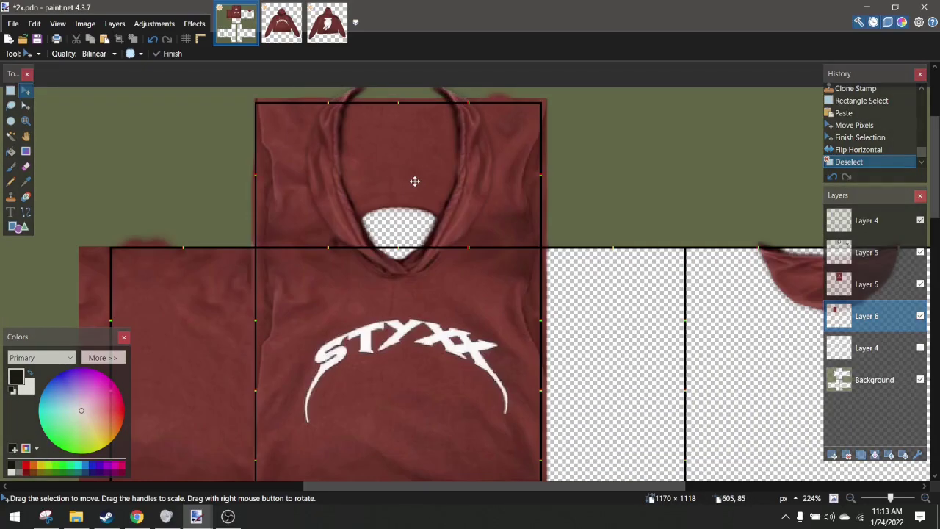
pyautogui.hscroll(-4, 414, 180)
pyautogui.hscroll(9, 415, 181)
pyautogui.hscroll(-1, 343, 206)
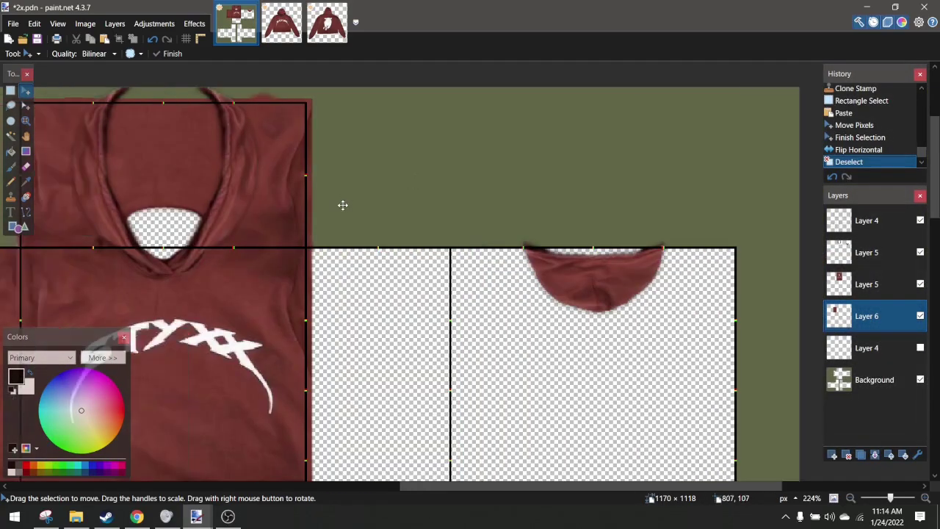
pyautogui.hscroll(-4, 343, 206)
pyautogui.scroll(-4, 343, 205)
pyautogui.scroll(5, 445, 188)
pyautogui.scroll(-1, 527, 188)
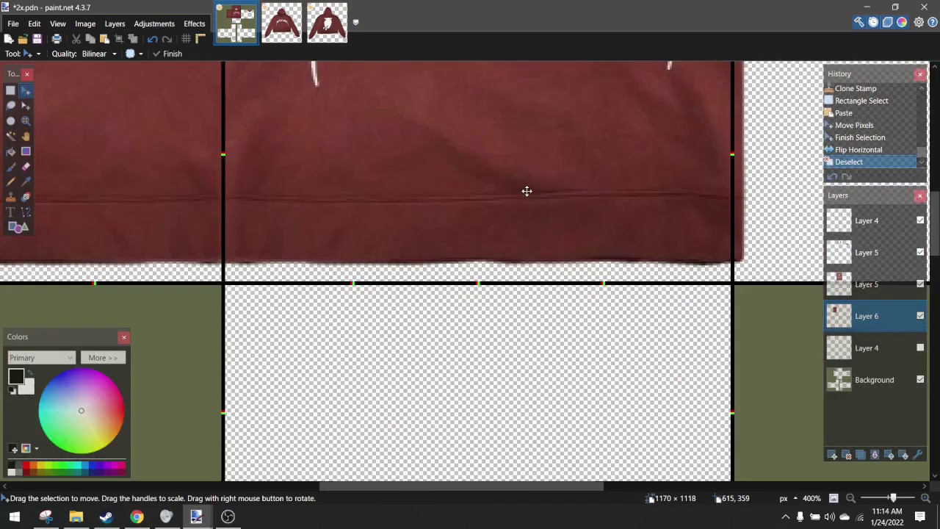
pyautogui.scroll(-3, 527, 191)
pyautogui.scroll(2, 543, 191)
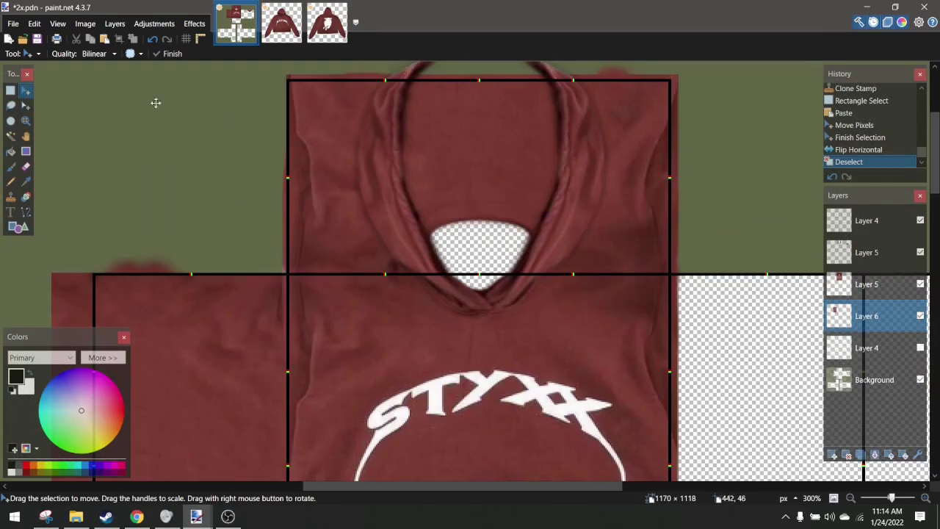
pyautogui.click(10, 38)
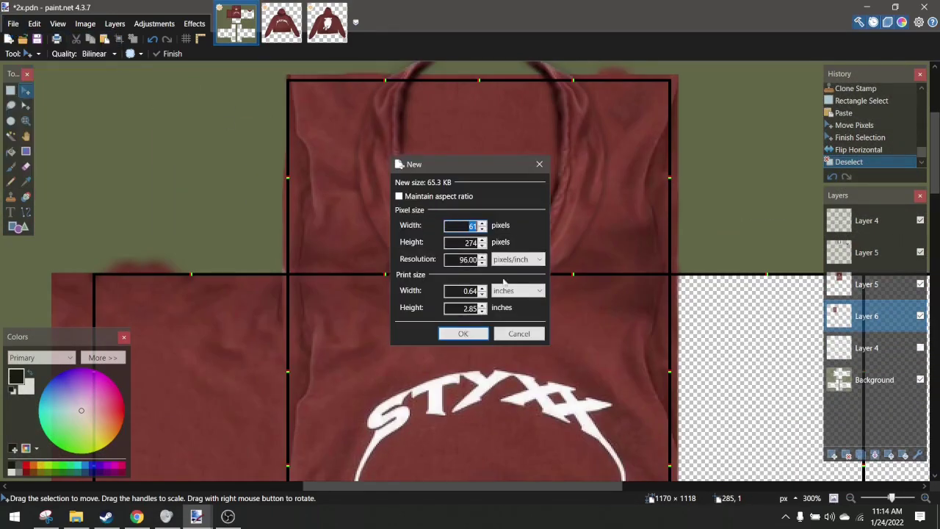
pyautogui.click(519, 334)
pyautogui.scroll(-3, 550, 254)
pyautogui.scroll(2, 530, 235)
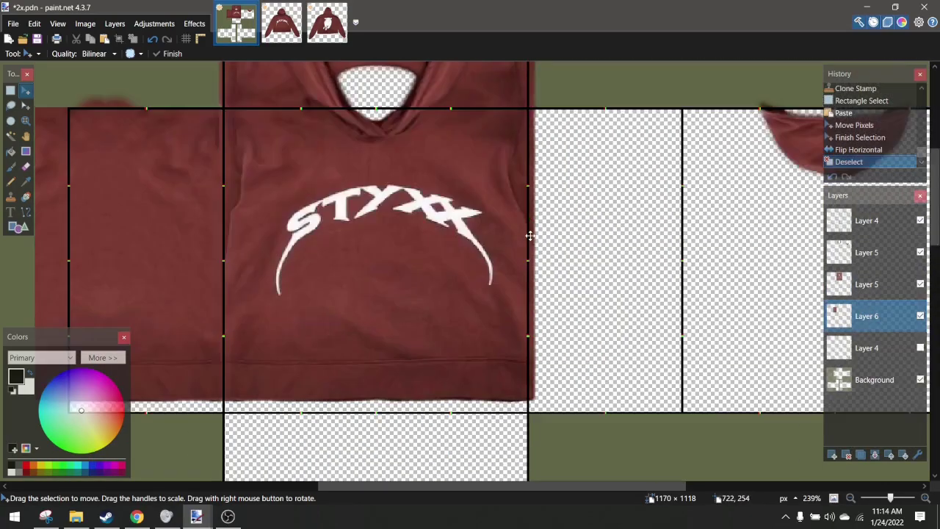
pyautogui.hscroll(-5, 530, 236)
pyautogui.hscroll(4, 536, 225)
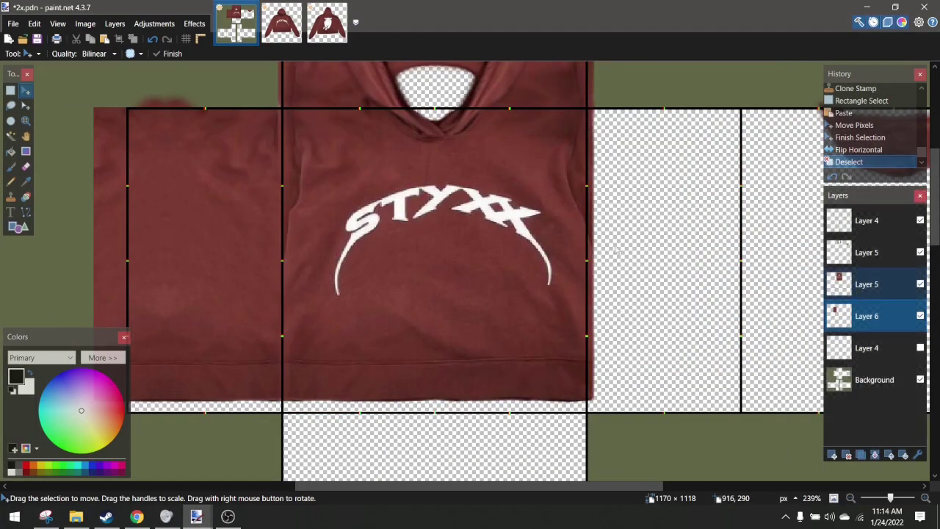
# On the hoodie front layer, make a 132 × 317 px rectangular selection over the torso's right half, from the neckline centre to the side border
pyautogui.click(865, 285)
pyautogui.press('s')
pyautogui.scroll(3, 367, 105)
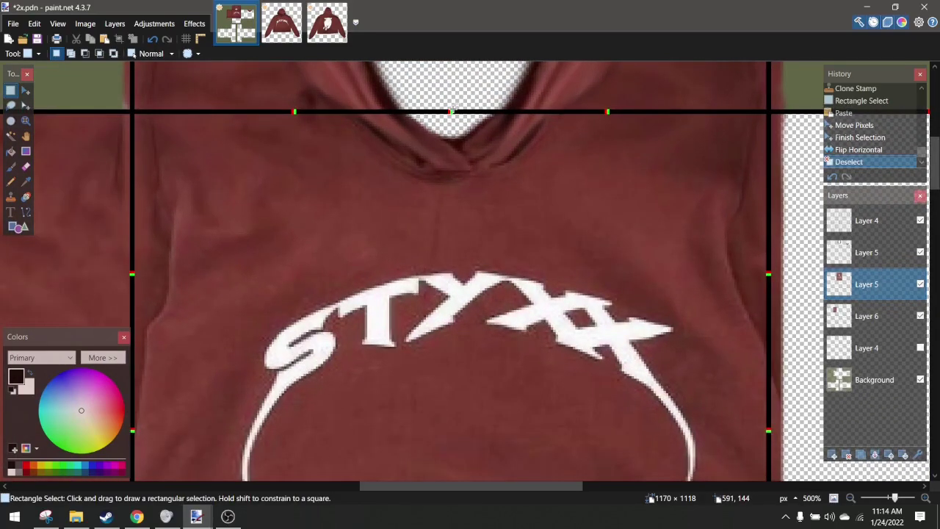
pyautogui.moveTo(451, 111); pyautogui.dragTo(671, 240)
pyautogui.scroll(-3, 543, 186)
pyautogui.scroll(-2, 672, 240)
pyautogui.hscroll(-1, 658, 215)
pyautogui.hscroll(2, 656, 212)
pyautogui.scroll(2, 649, 207)
pyautogui.scroll(1, 743, 258)
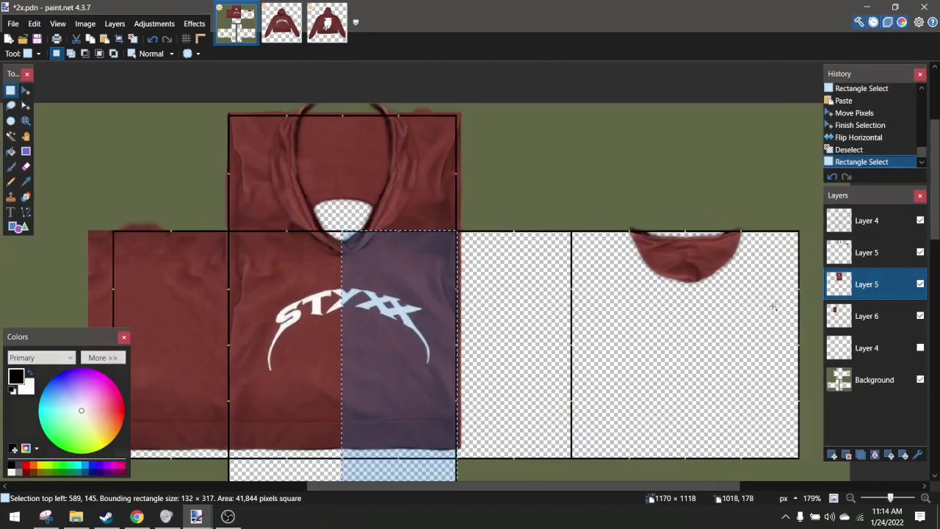
# Copy and paste the selected half of the torso onto Layer 6, and move it over the empty side panel beside the front's right edge
pyautogui.click(867, 315)
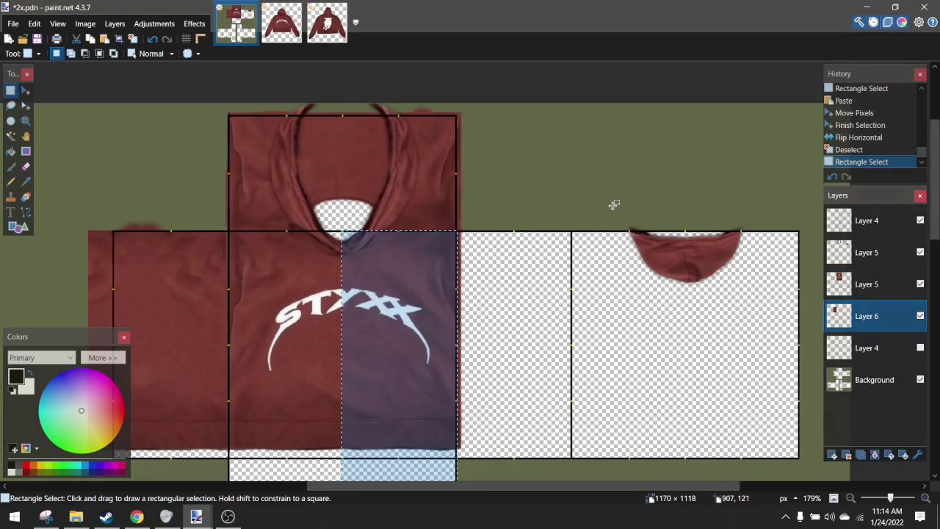
pyautogui.scroll(-2, 609, 204)
pyautogui.hotkey('ctrl', 'v')
pyautogui.moveTo(471, 468); pyautogui.dragTo(579, 469)
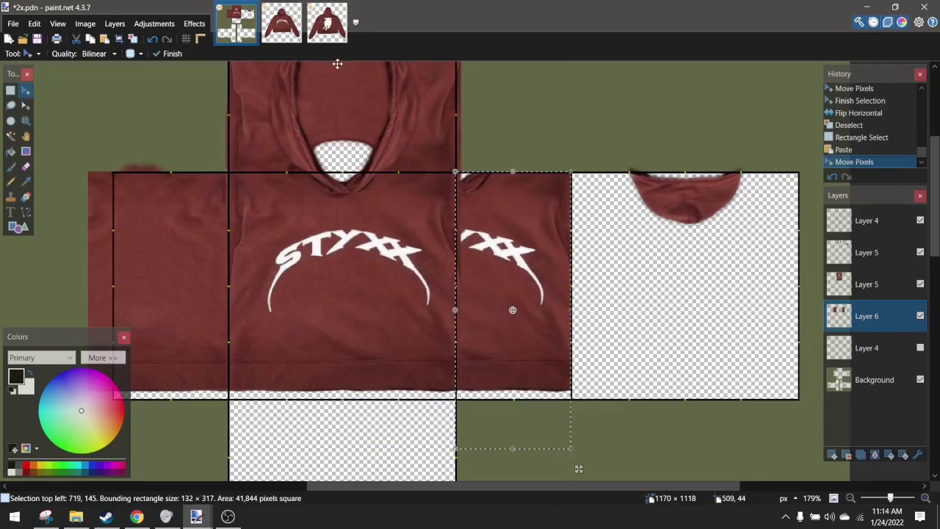
# Flip the pasted torso half horizontally so it mirrors the front at their shared border, and deselect it
pyautogui.click(195, 24)
pyautogui.click(218, 268)
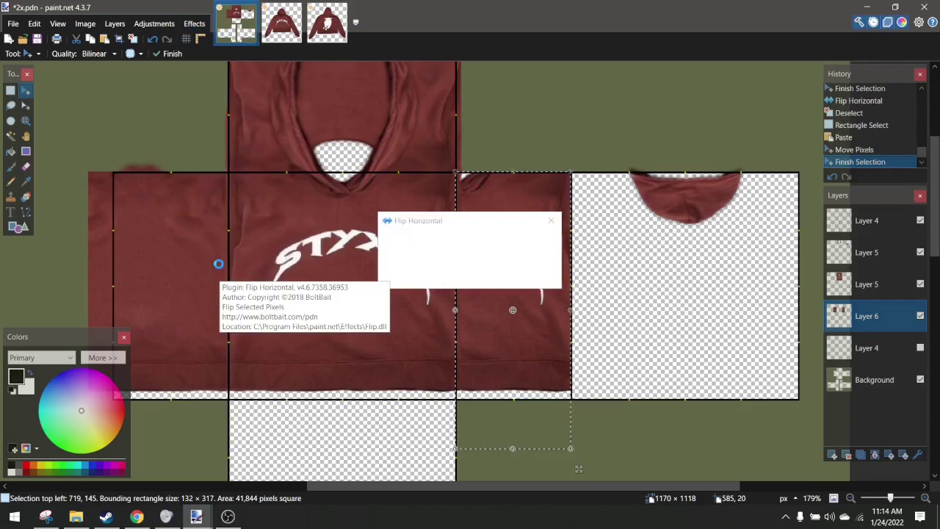
pyautogui.hotkey('ctrl', 'd')
pyautogui.scroll(5, 507, 257)
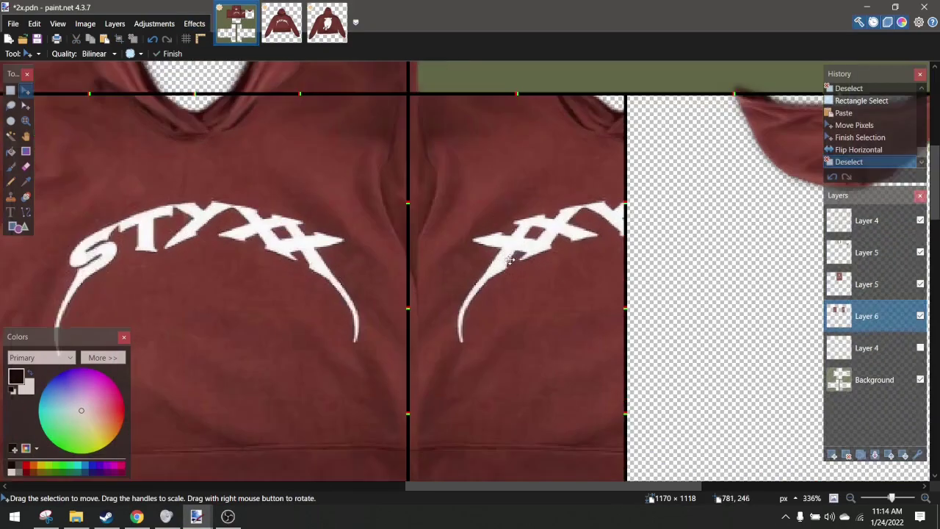
# Clone smooth fabric over the sleeve seam crease near the new side panel's inner border with the 25 px soft brush
pyautogui.click(18, 200)
pyautogui.scroll(2, 458, 254)
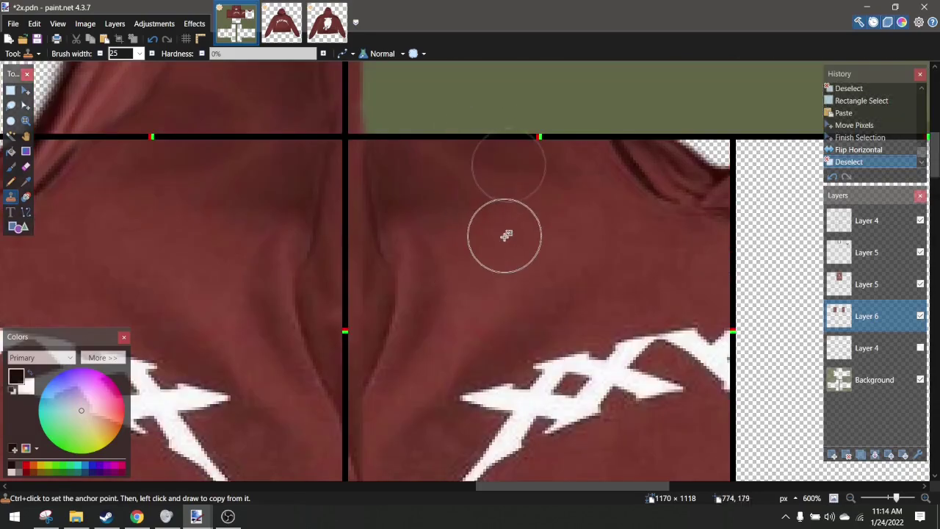
pyautogui.keyDown('ctrl'); pyautogui.click(475, 256); pyautogui.keyUp('ctrl')
pyautogui.moveTo(401, 252)
pyautogui.mouseDown()
pyautogui.moveTo(376, 192)
pyautogui.moveTo(397, 184)
pyautogui.mouseUp()
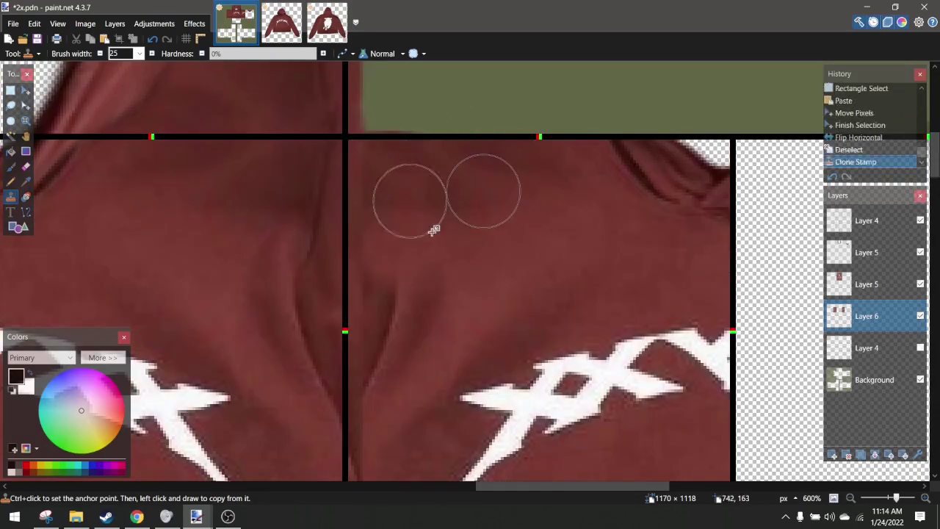
pyautogui.keyDown('ctrl'); pyautogui.click(437, 241); pyautogui.keyUp('ctrl')
pyautogui.moveTo(401, 289)
pyautogui.mouseDown()
pyautogui.moveTo(396, 377)
pyautogui.moveTo(391, 321)
pyautogui.mouseUp()
# Clone plain fabric over the mirrored logo's letters and curved tail on the new side panel
pyautogui.keyDown('ctrl'); pyautogui.click(472, 280); pyautogui.keyUp('ctrl')
pyautogui.moveTo(460, 370)
pyautogui.mouseDown()
pyautogui.moveTo(462, 355)
pyautogui.moveTo(490, 367)
pyautogui.moveTo(698, 322)
pyautogui.mouseUp()
pyautogui.keyDown('ctrl'); pyautogui.click(454, 329); pyautogui.keyUp('ctrl')
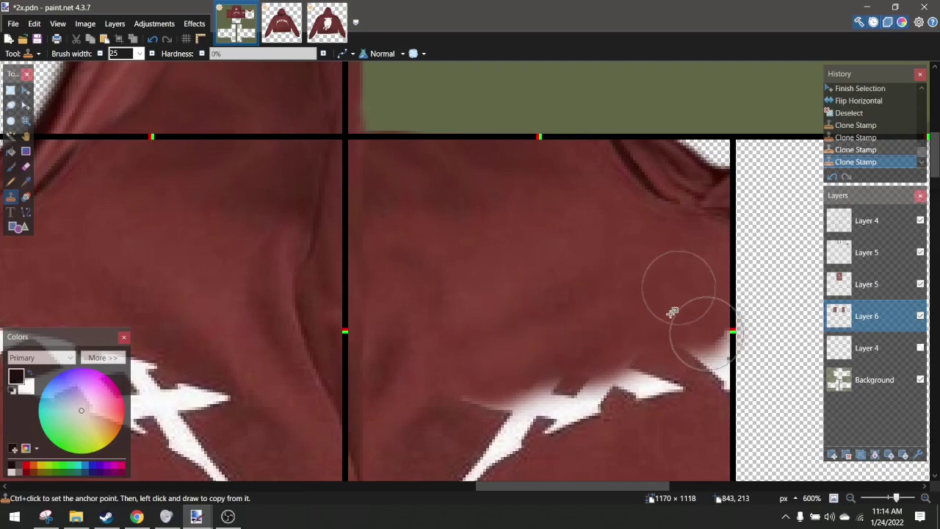
pyautogui.scroll(-8, 534, 350)
pyautogui.moveTo(436, 300)
pyautogui.mouseDown()
pyautogui.moveTo(448, 235)
pyautogui.moveTo(480, 189)
pyautogui.moveTo(492, 194)
pyautogui.moveTo(592, 118)
pyautogui.moveTo(693, 105)
pyautogui.mouseUp()
pyautogui.keyDown('ctrl'); pyautogui.click(465, 239); pyautogui.keyUp('ctrl')
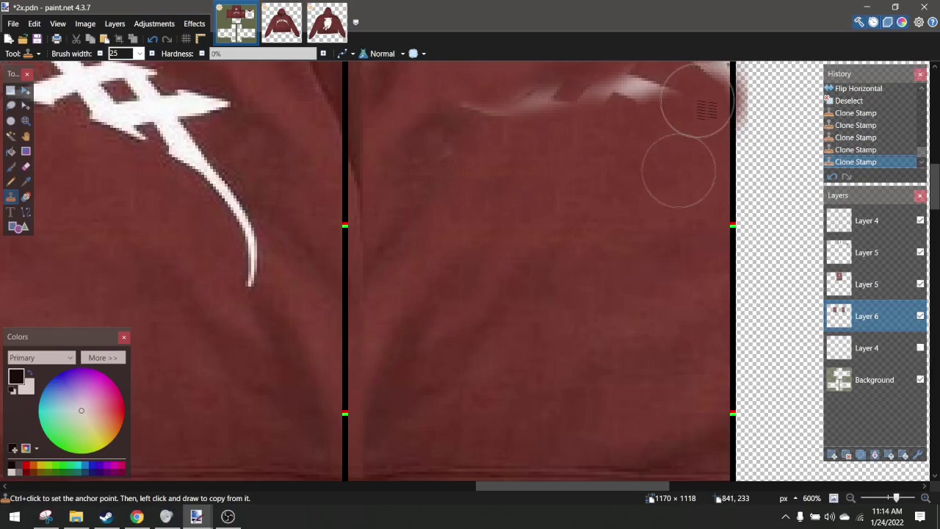
# Clone fabric over the remaining white logo smears across the new side panel
pyautogui.scroll(3, 690, 162)
pyautogui.moveTo(663, 199); pyautogui.dragTo(526, 209)
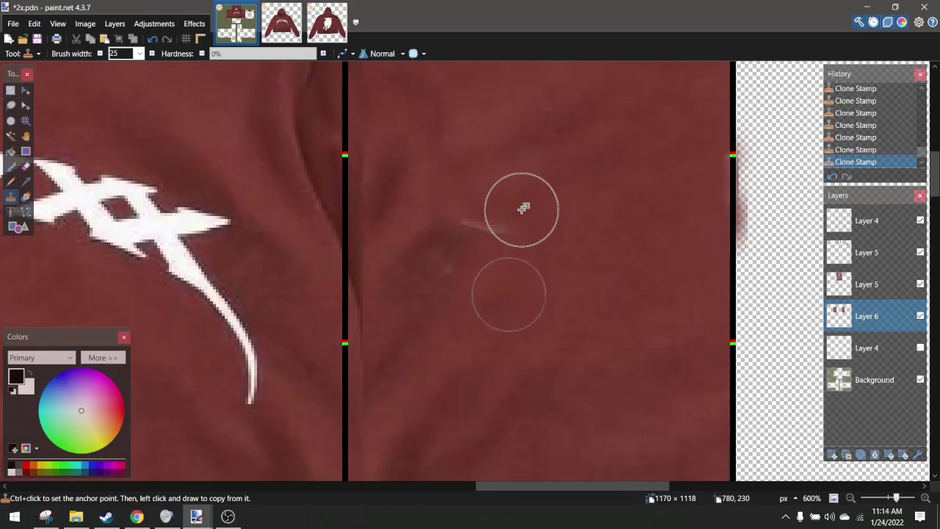
pyautogui.keyDown('ctrl'); pyautogui.click(586, 202); pyautogui.keyUp('ctrl')
pyautogui.moveTo(538, 227); pyautogui.dragTo(469, 218)
pyautogui.scroll(-3, 496, 219)
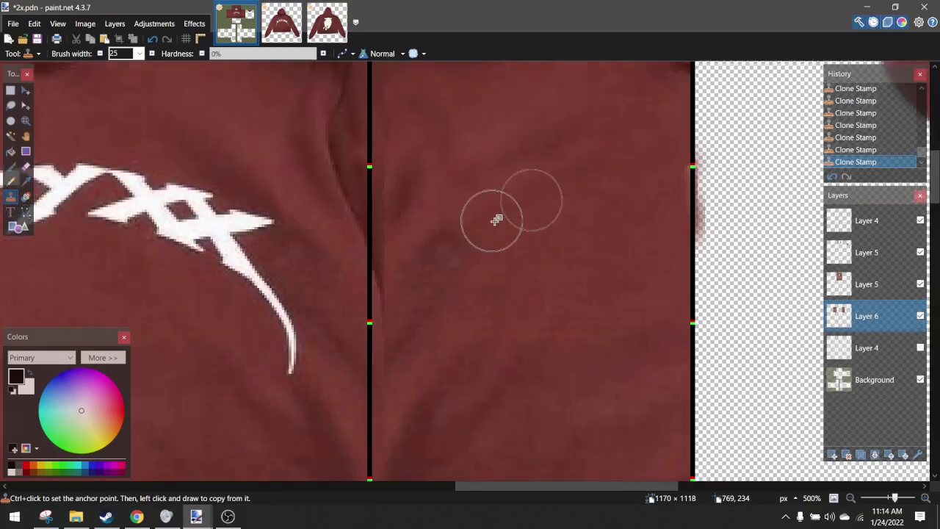
pyautogui.scroll(2, 510, 141)
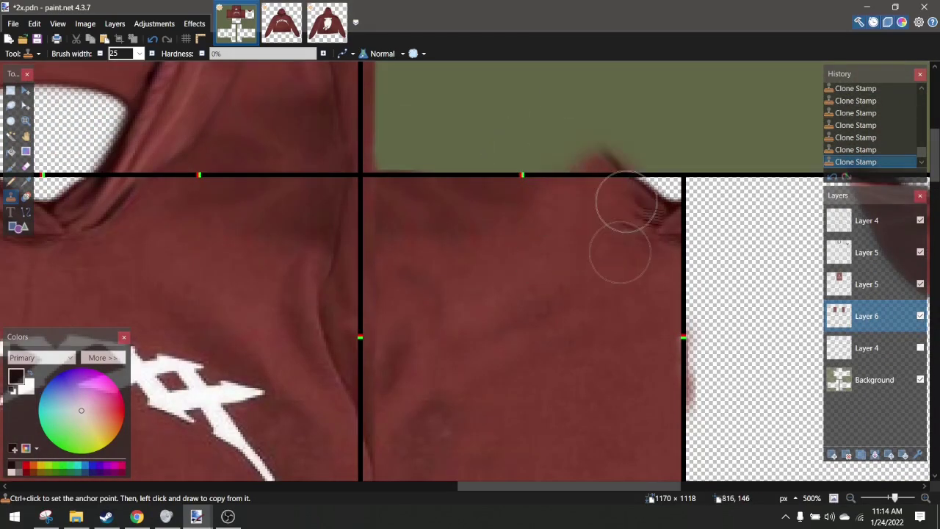
# Clone plain fabric over the dark shading and collar remnant along the top of the side panel beside the front's right edge
pyautogui.moveTo(418, 208)
pyautogui.mouseDown()
pyautogui.moveTo(470, 220)
pyautogui.moveTo(519, 238)
pyautogui.mouseUp()
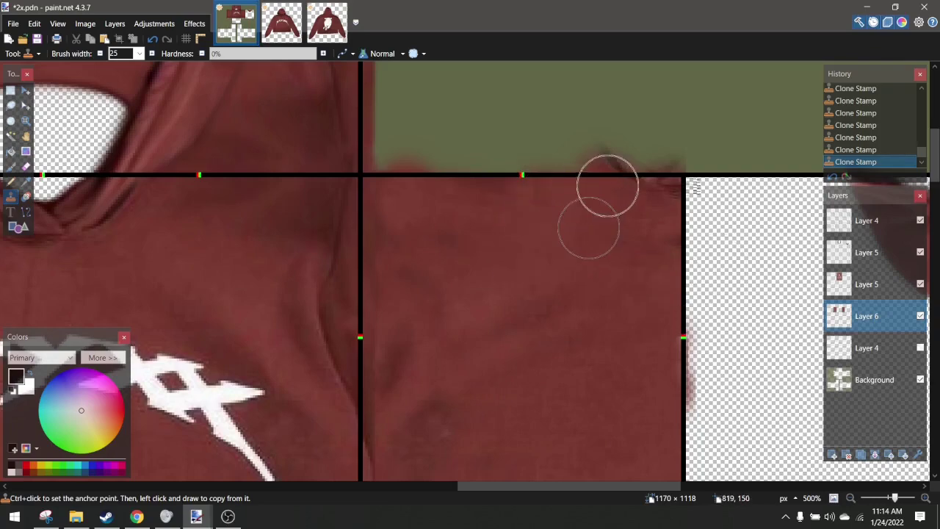
pyautogui.scroll(-3, 602, 214)
pyautogui.scroll(3, 577, 258)
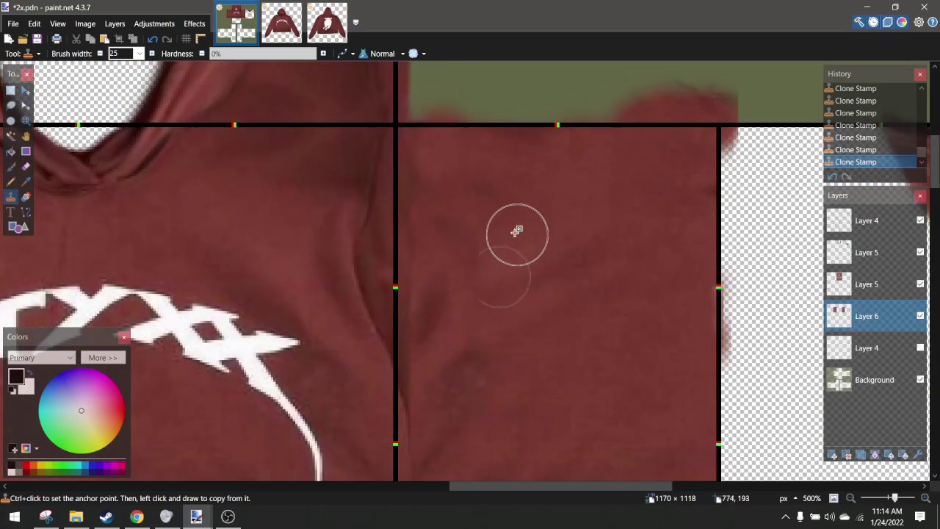
pyautogui.scroll(-2, 463, 301)
pyautogui.scroll(1, 488, 242)
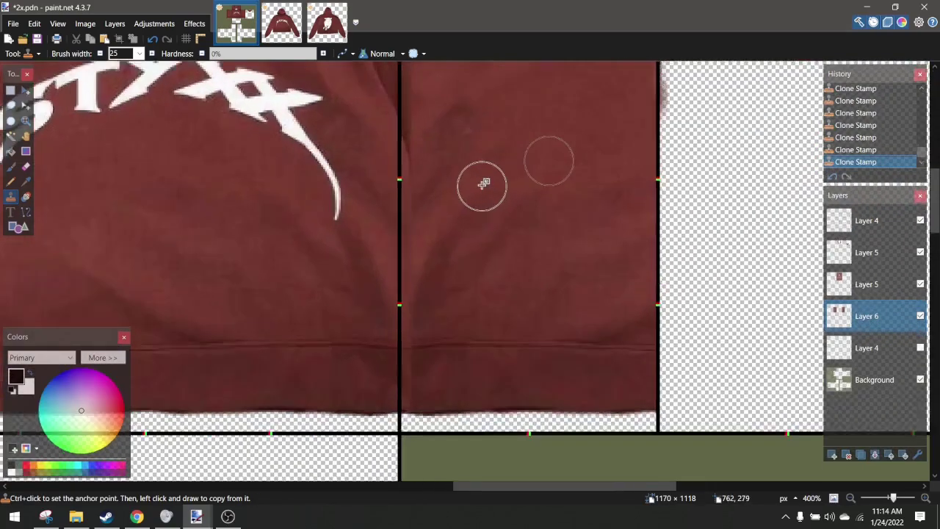
pyautogui.scroll(1, 483, 183)
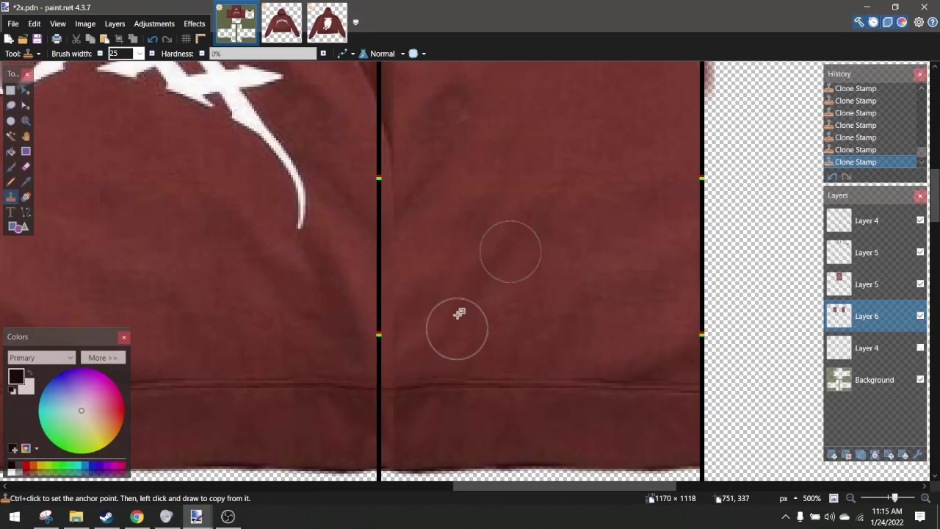
pyautogui.scroll(-3, 458, 313)
# Make the front hoodie's Layer 5 active and try erasing its overlap at the lower right seam with a 25-wide eraser, then undo it
pyautogui.click(858, 285)
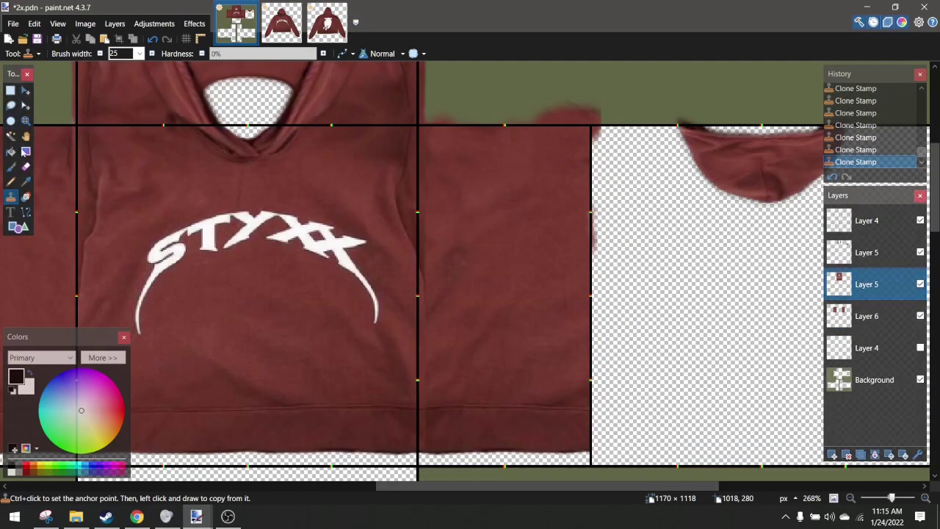
pyautogui.press('e')
pyautogui.scroll(3, 334, 287)
pyautogui.scroll(-3, 426, 326)
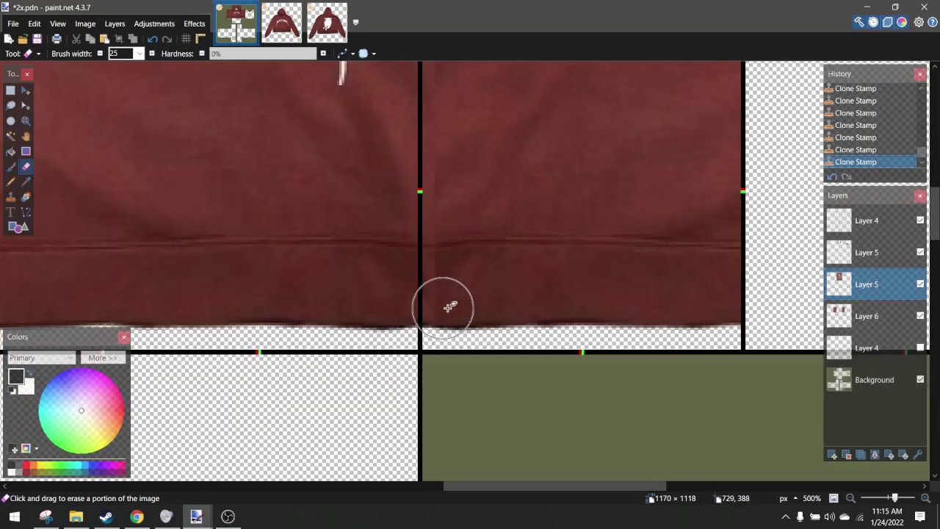
pyautogui.click(453, 269)
pyautogui.hotkey('ctrl', 'z')
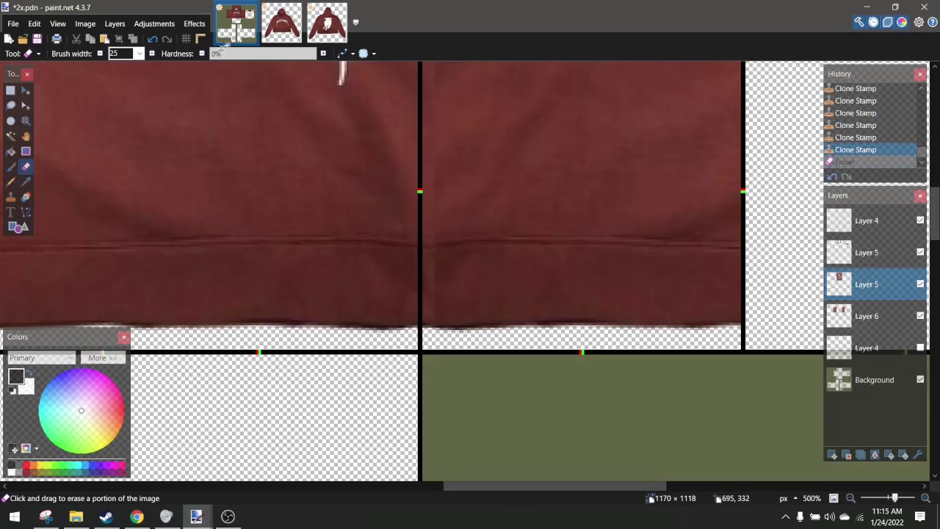
# Set the eraser width to 10 and erase the front layer's overlap along the seam with the right side panel
pyautogui.click(137, 54)
pyautogui.click(128, 120)
pyautogui.scroll(3, 389, 230)
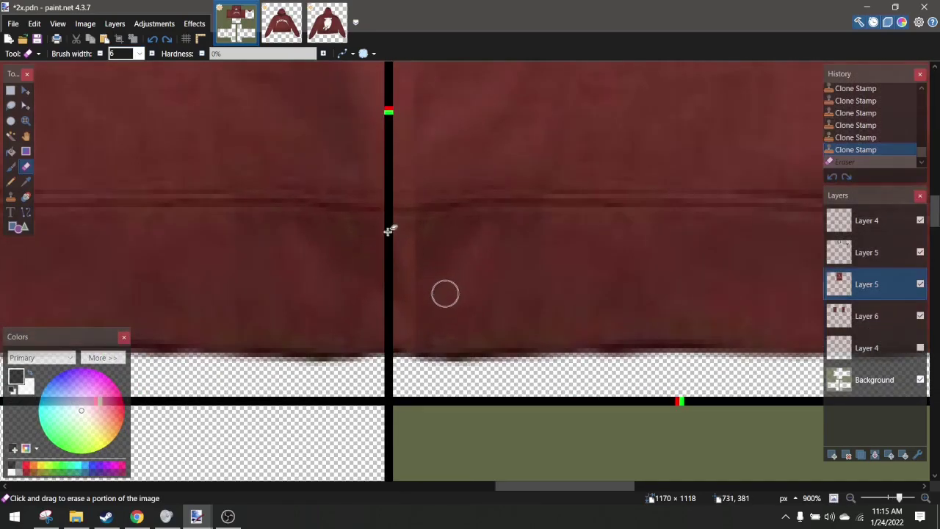
pyautogui.click(153, 56)
pyautogui.click(153, 56)
pyautogui.click(153, 55)
pyautogui.click(154, 56)
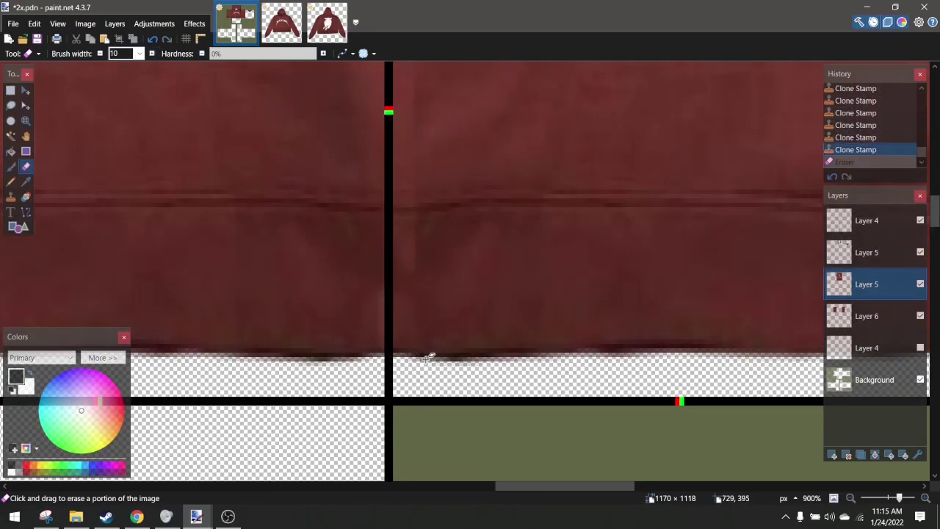
pyautogui.scroll(10, 422, 343)
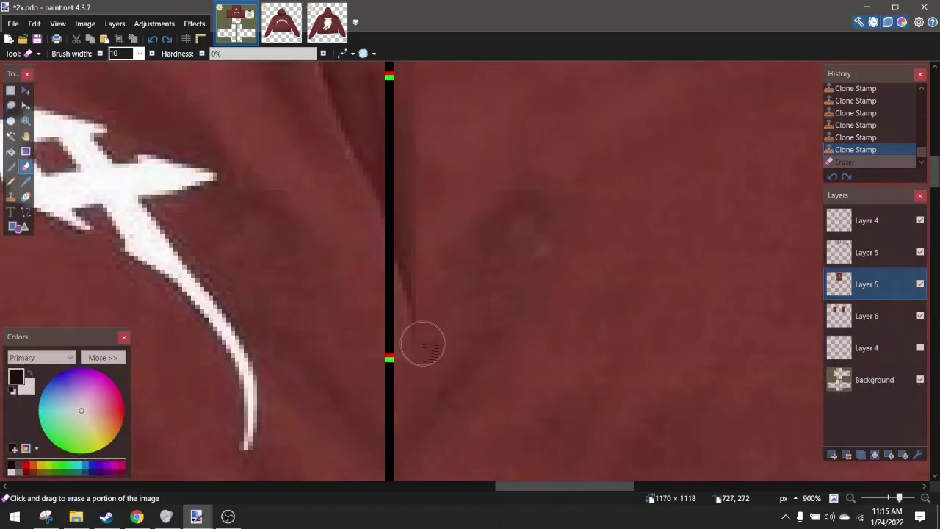
pyautogui.scroll(6, 422, 344)
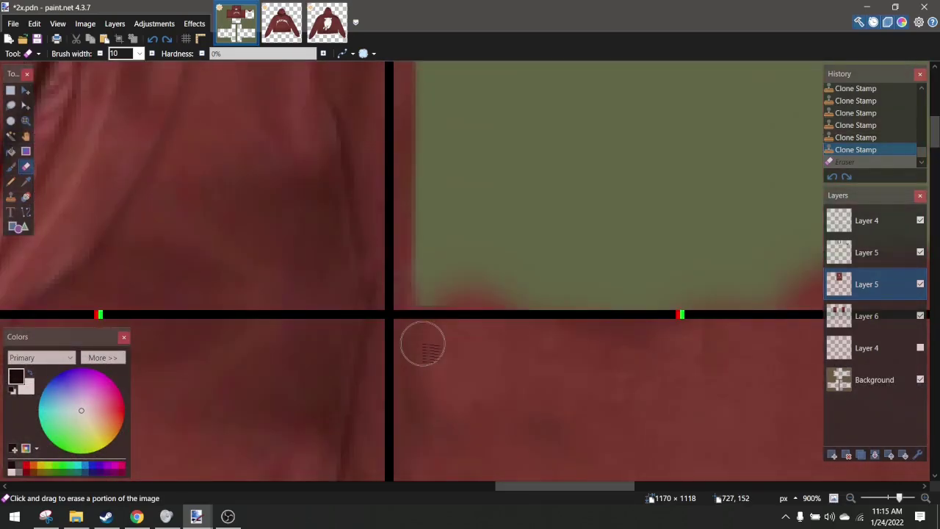
pyautogui.click(422, 344)
# Examine the edges and seams of the front, hood, side and back panels across the template
pyautogui.scroll(-11, 423, 341)
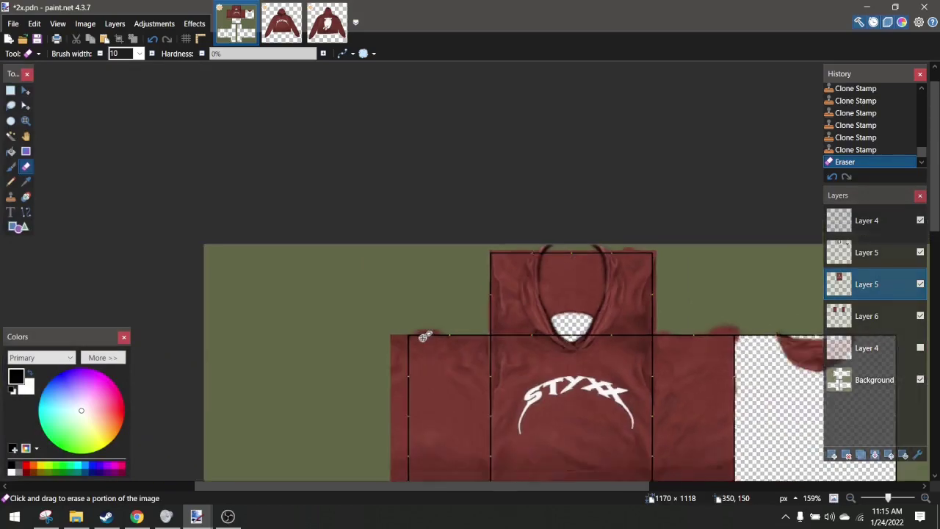
pyautogui.scroll(4, 424, 336)
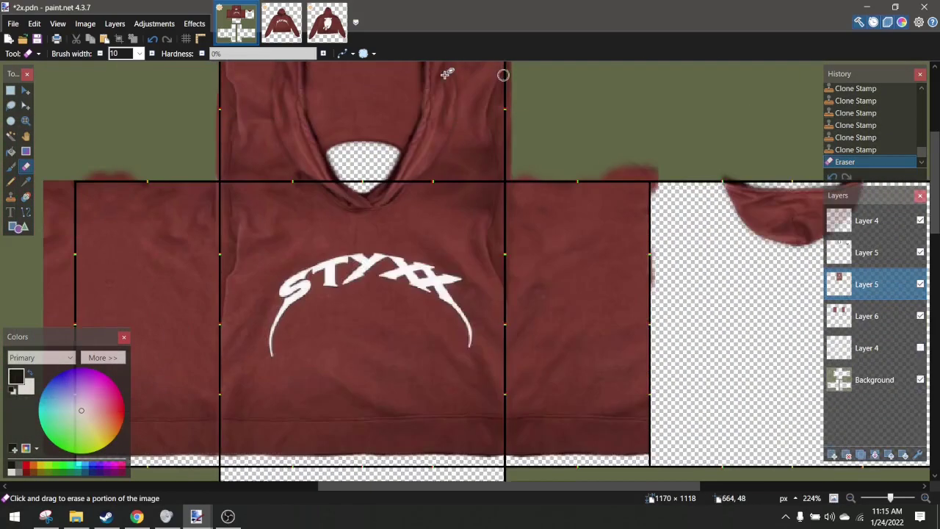
pyautogui.scroll(-4, 445, 76)
pyautogui.scroll(5, 676, 158)
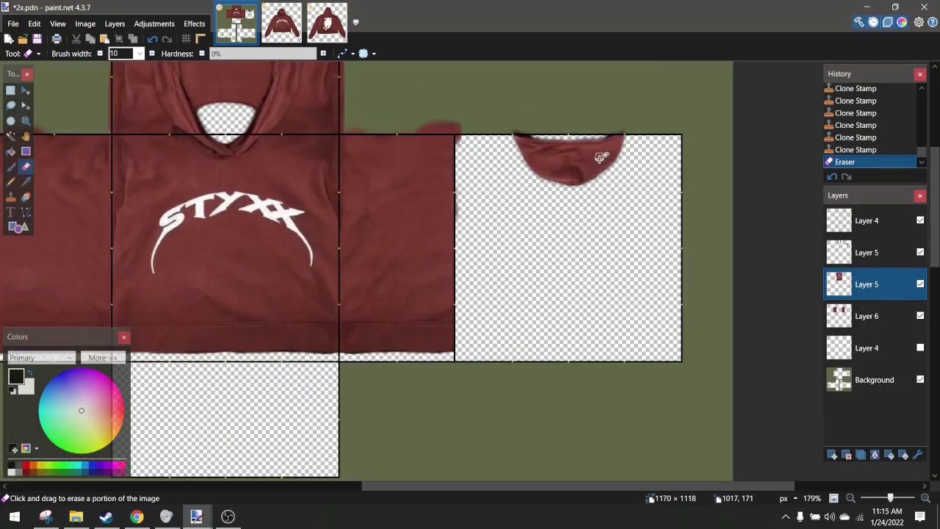
pyautogui.hscroll(-10, 545, 149)
pyautogui.scroll(5, 543, 148)
pyautogui.hscroll(4, 544, 148)
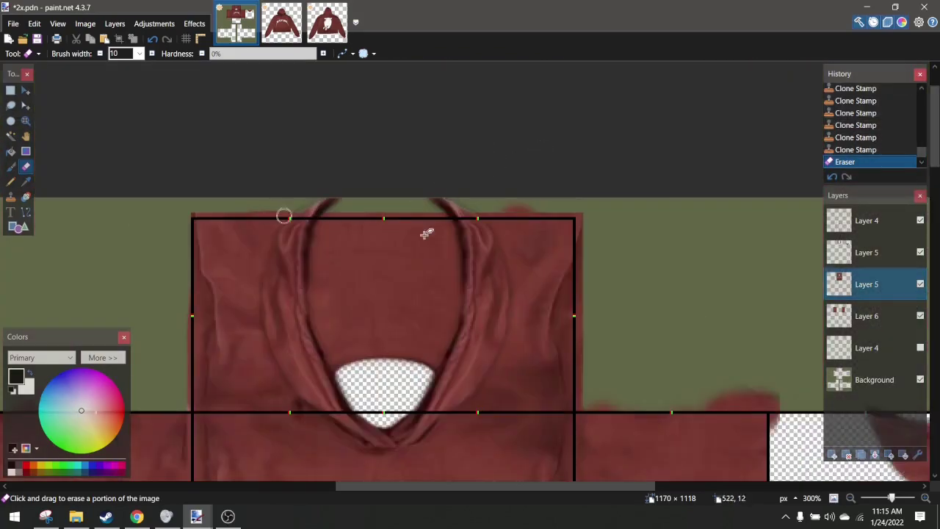
pyautogui.scroll(-3, 367, 276)
pyautogui.hscroll(2, 366, 276)
pyautogui.scroll(-2, 366, 275)
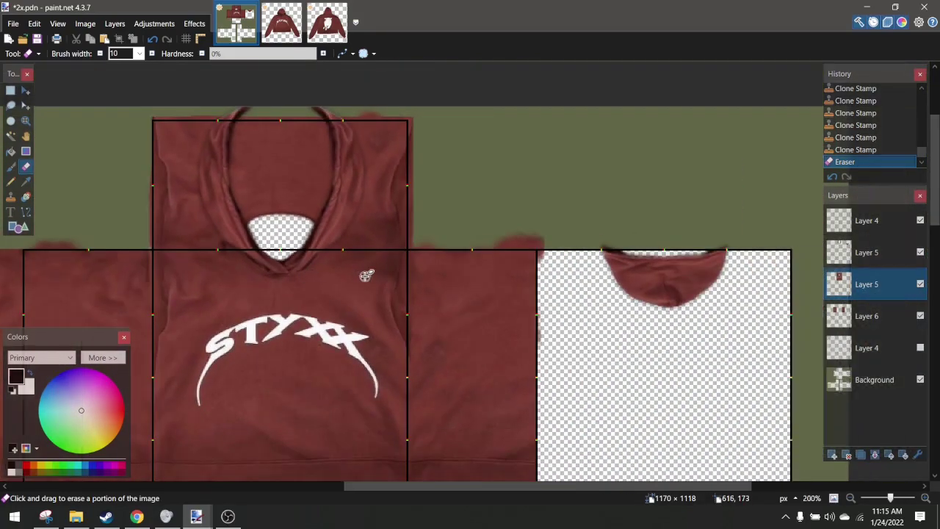
pyautogui.scroll(-1, 367, 275)
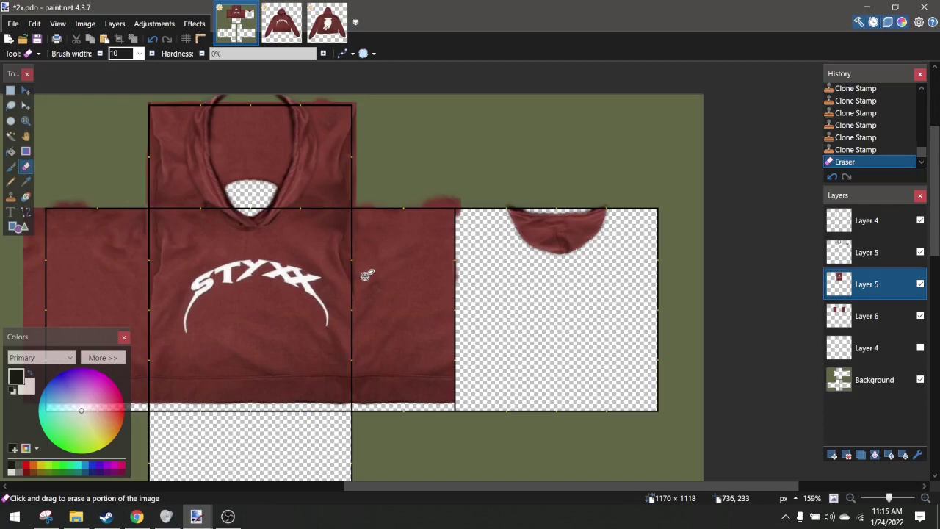
pyautogui.scroll(-4, 422, 275)
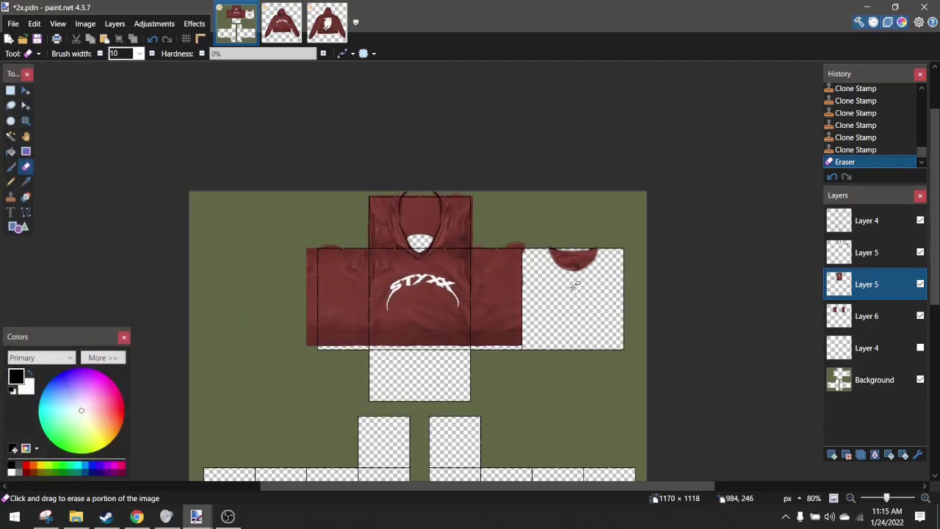
pyautogui.scroll(1, 560, 284)
pyautogui.scroll(4, 560, 284)
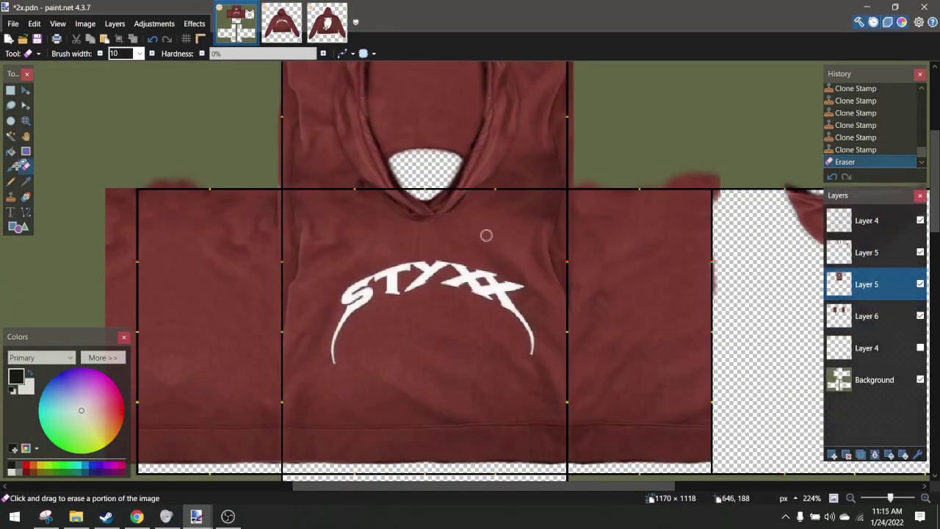
# Select the front torso panel of the hoodie with a rectangle of about 262 × 287 px and copy it
pyautogui.press('s')
pyautogui.scroll(4, 273, 160)
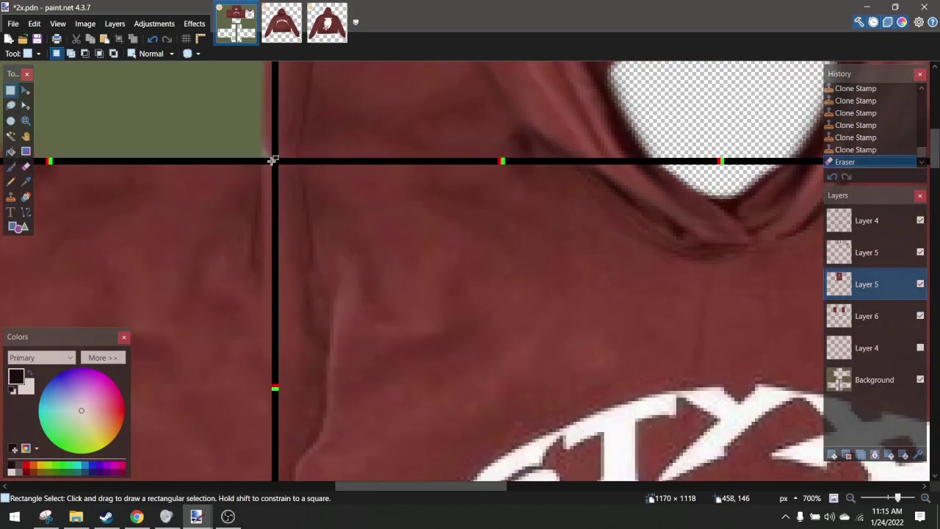
pyautogui.scroll(-4, 369, 276)
pyautogui.moveTo(316, 235); pyautogui.dragTo(709, 351)
pyautogui.scroll(-4, 514, 301)
pyautogui.hscroll(4, 705, 346)
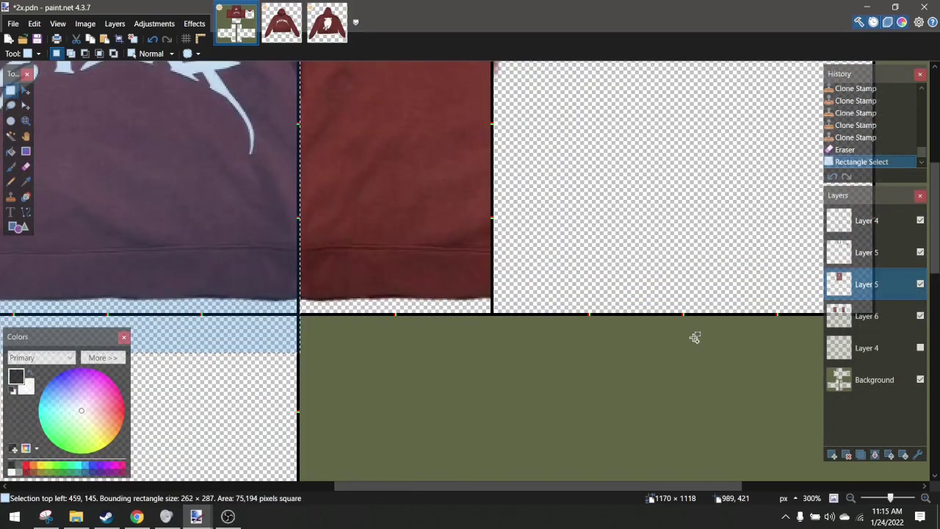
pyautogui.scroll(-5, 693, 337)
# Add a new layer and place it directly below the front hoodie's Layer 5
pyautogui.click(832, 454)
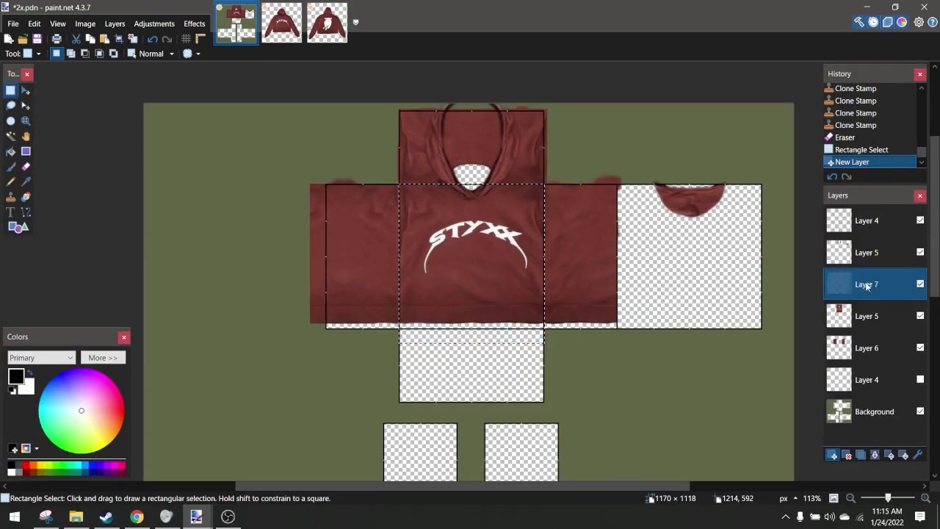
pyautogui.moveTo(866, 286); pyautogui.dragTo(867, 324)
pyautogui.hscroll(1, 680, 283)
# Paste the copied front panel, move it onto the empty back torso panel at about 850, 145, and deselect it
pyautogui.hotkey('ctrl', 'v')
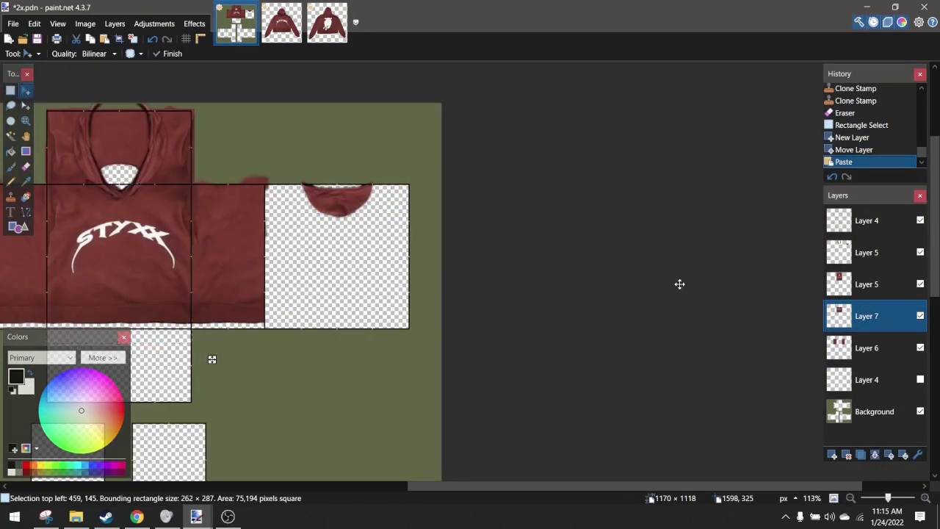
pyautogui.moveTo(217, 359); pyautogui.dragTo(423, 359)
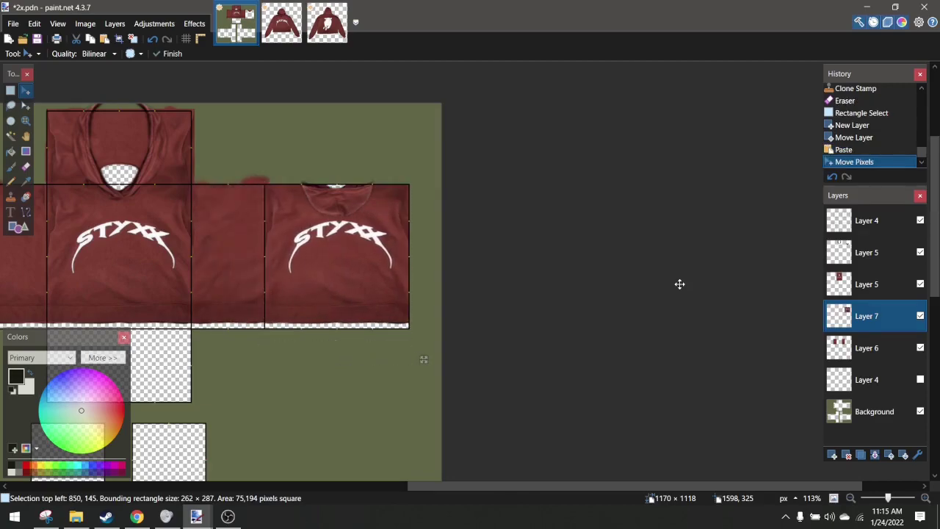
pyautogui.scroll(5, 398, 236)
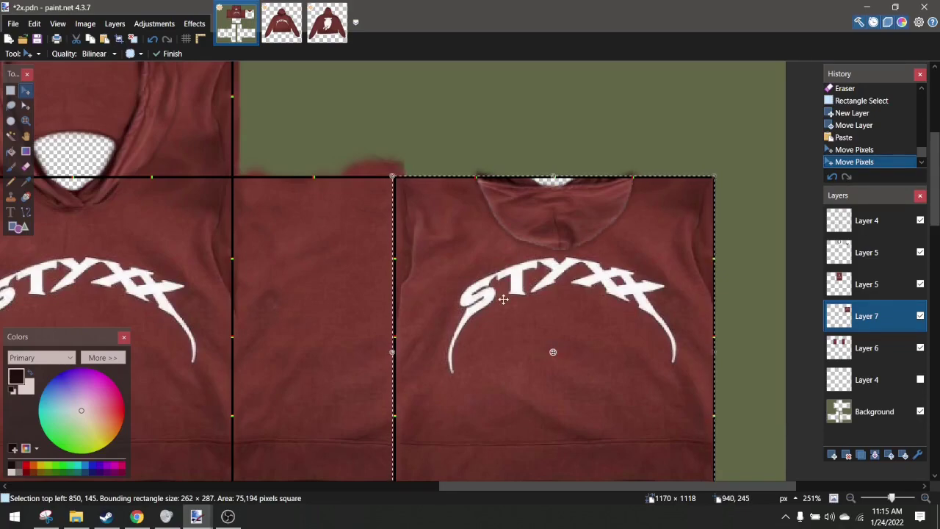
pyautogui.hotkey('ctrl', 'd')
# Use the Clone Stamp at width 15 to cover the left tail of the STYXX logo on the back panel with fabric
pyautogui.scroll(3, 564, 337)
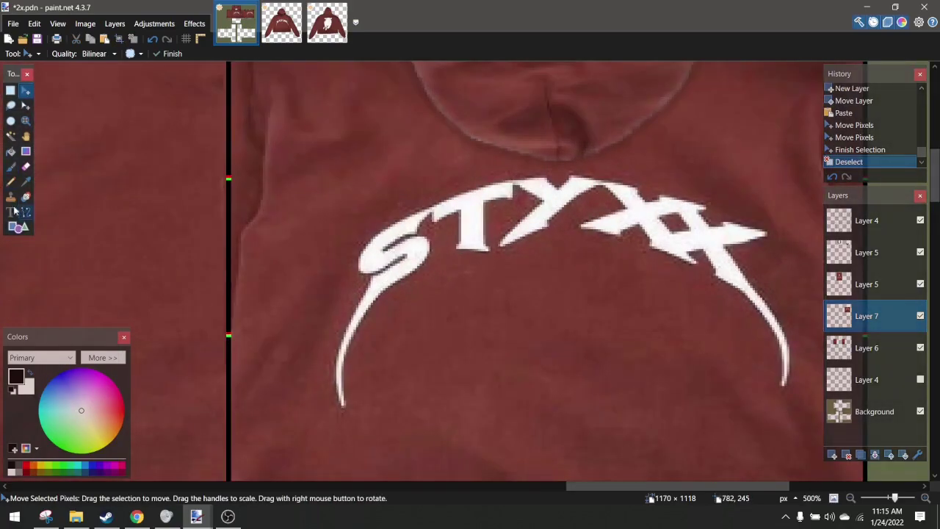
pyautogui.click(11, 211)
pyautogui.click(10, 196)
pyautogui.click(140, 54)
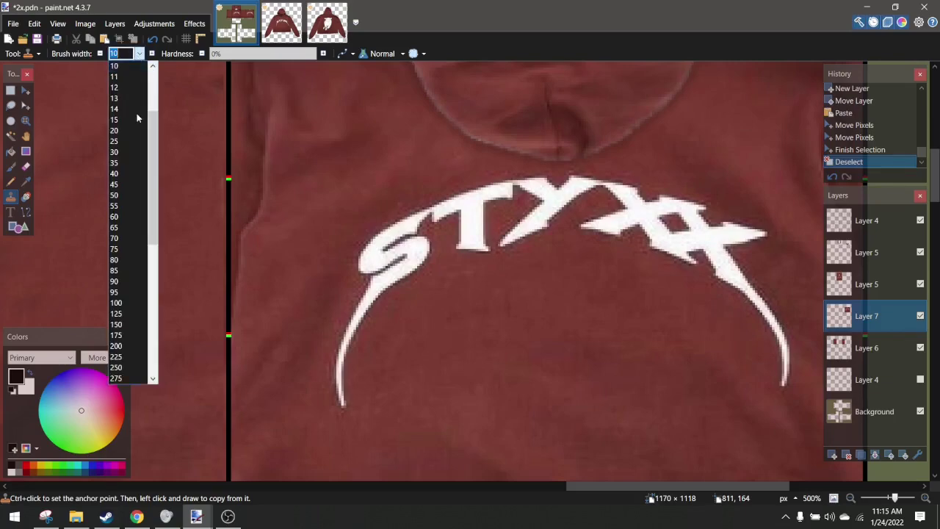
pyautogui.click(136, 121)
pyautogui.scroll(-3, 396, 249)
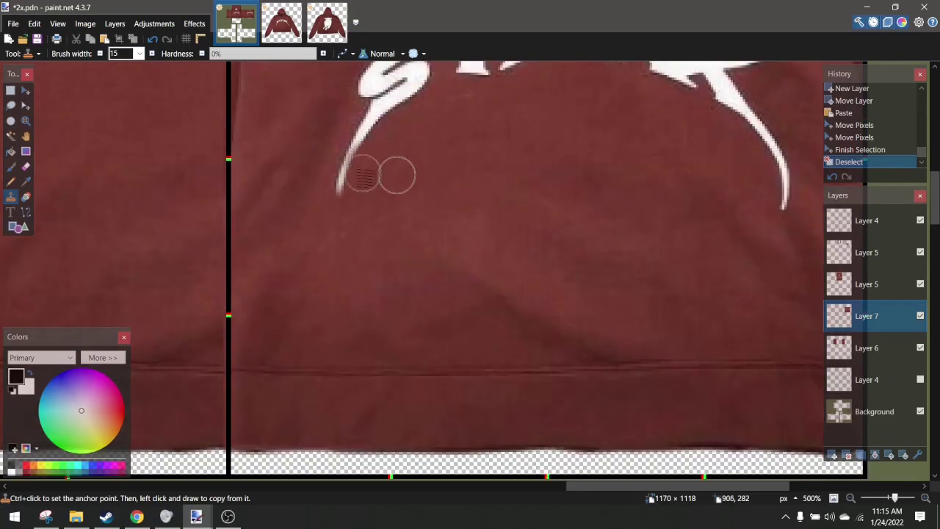
pyautogui.moveTo(350, 142); pyautogui.dragTo(349, 174)
# Set the Clone Stamp width to 29 and cover the S, T and Y of the back panel's logo with fabric
pyautogui.click(152, 39)
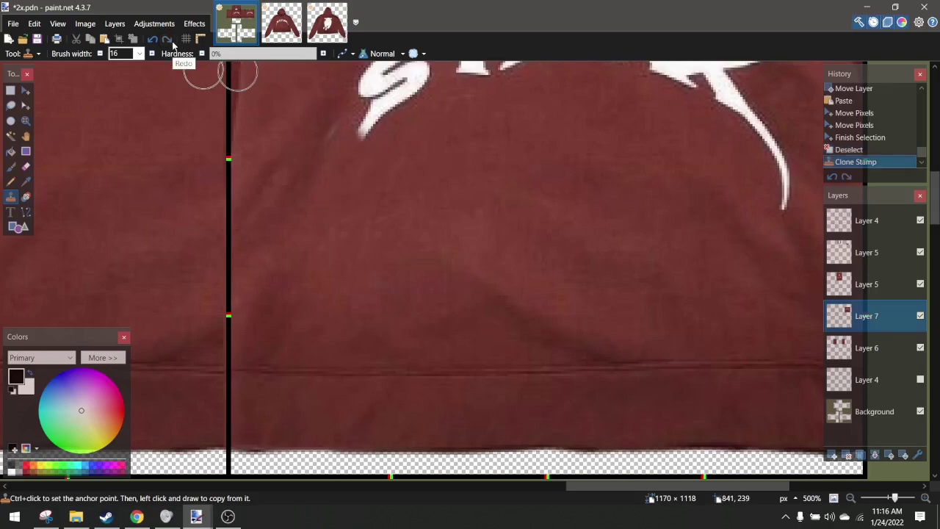
pyautogui.click(152, 53)
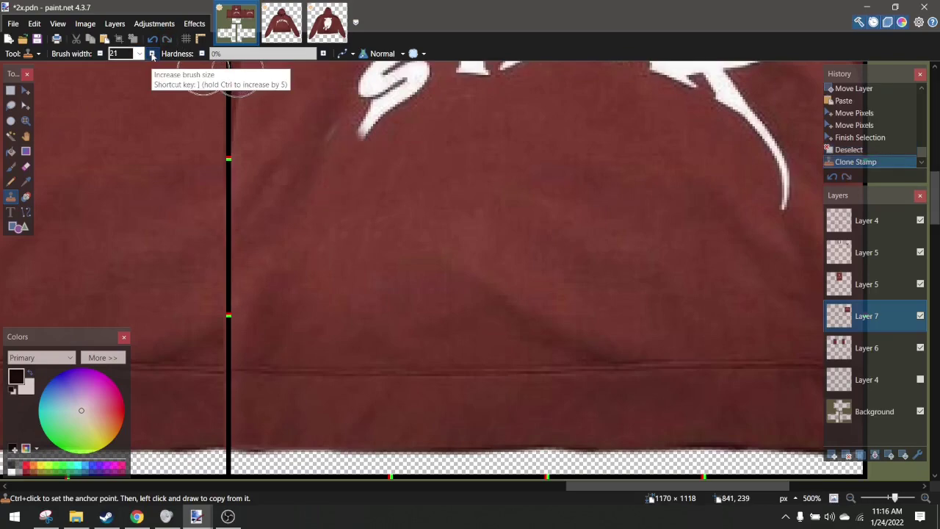
pyautogui.click(152, 53)
pyautogui.click(152, 54)
pyautogui.click(152, 53)
pyautogui.scroll(3, 441, 324)
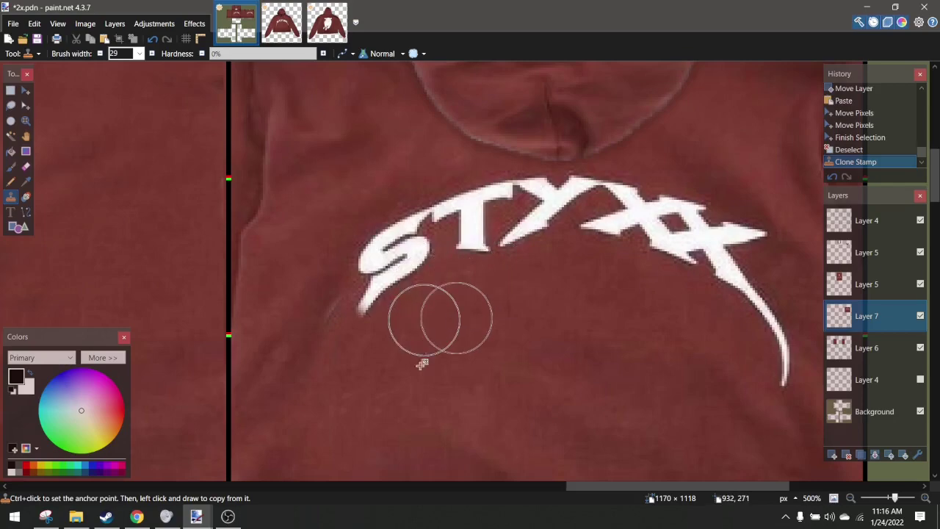
pyautogui.moveTo(327, 326)
pyautogui.mouseDown()
pyautogui.moveTo(354, 299)
pyautogui.moveTo(354, 278)
pyautogui.moveTo(359, 286)
pyautogui.moveTo(375, 276)
pyautogui.moveTo(389, 337)
pyautogui.moveTo(362, 262)
pyautogui.moveTo(396, 243)
pyautogui.moveTo(416, 209)
pyautogui.moveTo(428, 248)
pyautogui.moveTo(419, 190)
pyautogui.moveTo(437, 228)
pyautogui.moveTo(474, 254)
pyautogui.moveTo(538, 193)
pyautogui.moveTo(561, 232)
pyautogui.moveTo(569, 210)
pyautogui.mouseUp()
pyautogui.keyDown('ctrl'); pyautogui.click(355, 394); pyautogui.keyUp('ctrl')
pyautogui.scroll(-2, 569, 210)
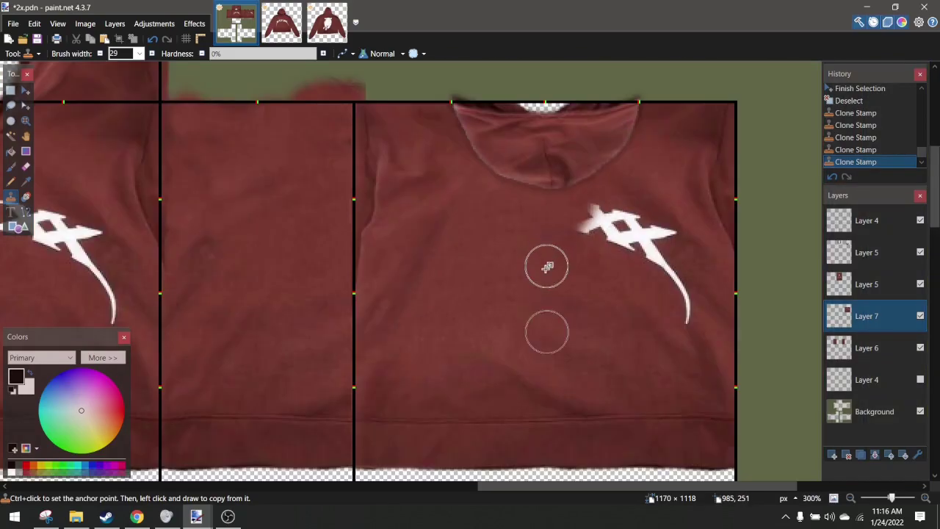
# Clone fabric over the XX letters and the right tail of the back panel's logo
pyautogui.scroll(2, 596, 221)
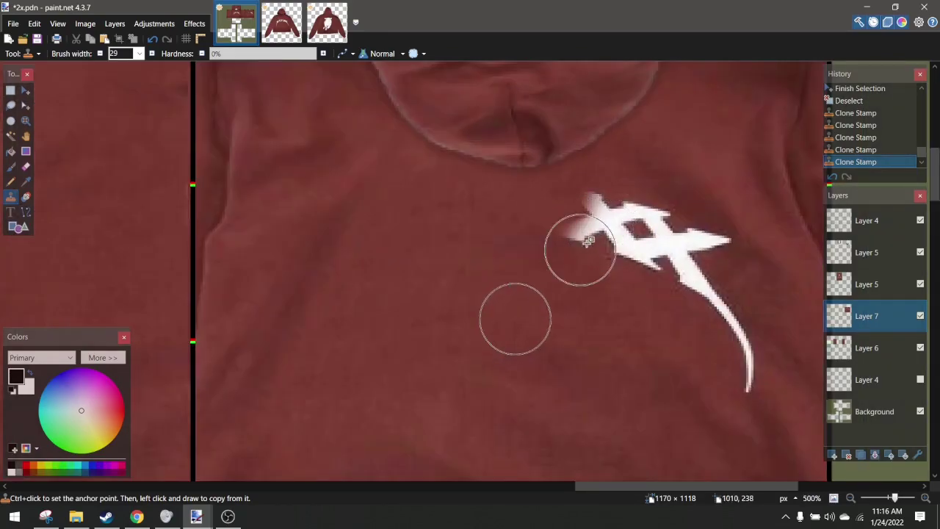
pyautogui.moveTo(588, 240)
pyautogui.mouseDown()
pyautogui.moveTo(598, 194)
pyautogui.moveTo(602, 220)
pyautogui.moveTo(665, 254)
pyautogui.moveTo(654, 219)
pyautogui.moveTo(562, 242)
pyautogui.mouseUp()
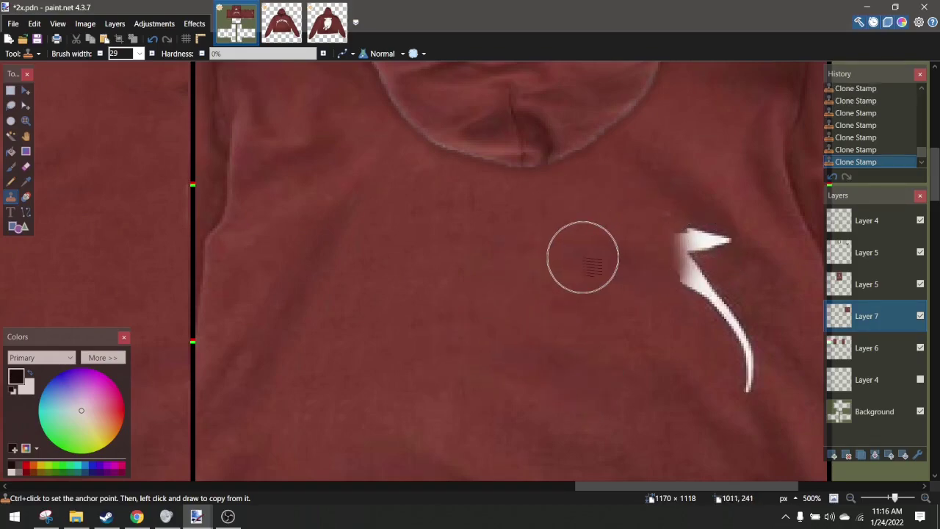
pyautogui.moveTo(706, 251)
pyautogui.mouseDown()
pyautogui.moveTo(678, 249)
pyautogui.moveTo(705, 255)
pyautogui.moveTo(671, 234)
pyautogui.moveTo(733, 269)
pyautogui.moveTo(746, 351)
pyautogui.mouseUp()
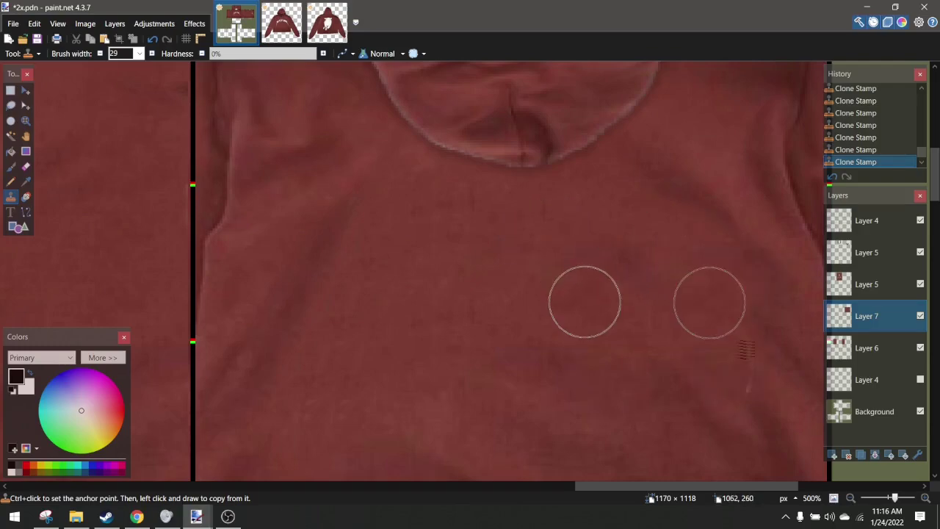
# Inspect the back panel's cloned fabric up close and compare it with the rest of the hoodie torso
pyautogui.scroll(-3, 727, 352)
pyautogui.scroll(3, 568, 306)
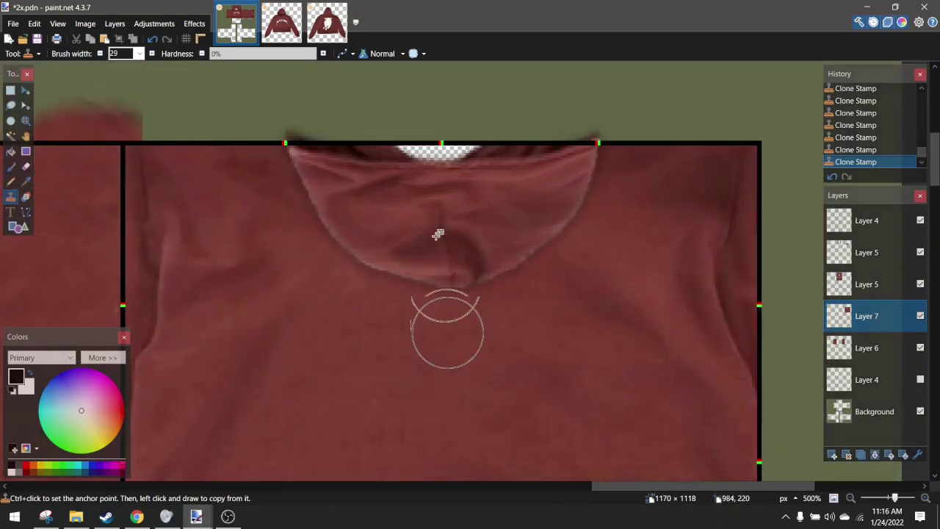
pyautogui.scroll(-4, 392, 163)
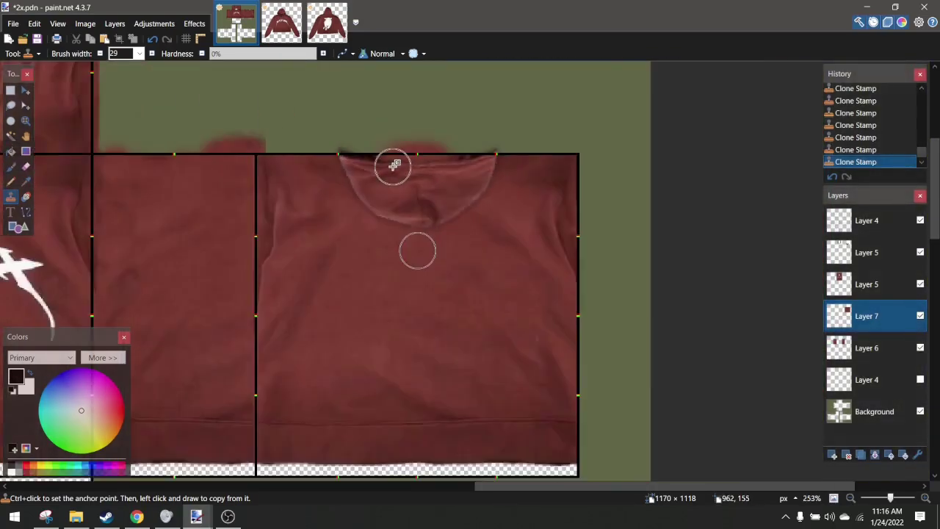
pyautogui.scroll(-2, 393, 163)
pyautogui.scroll(2, 396, 166)
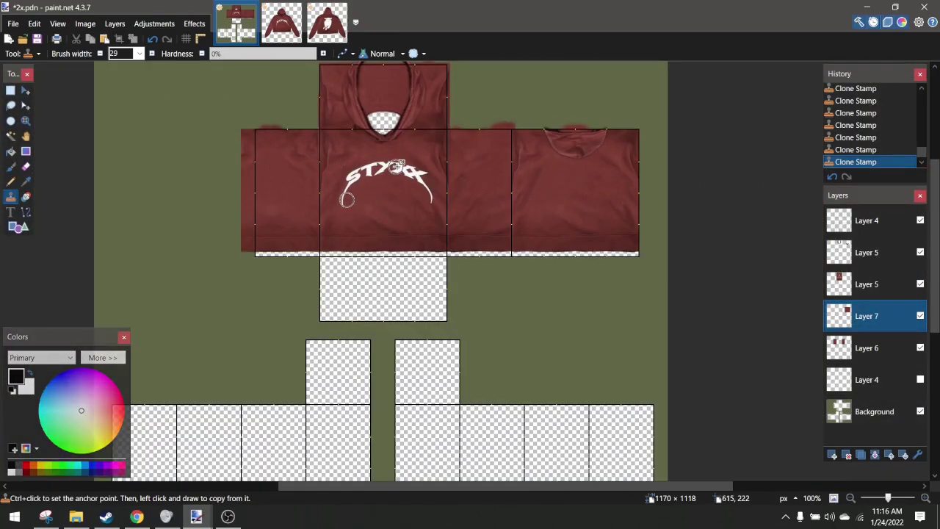
pyautogui.scroll(1, 396, 164)
pyautogui.scroll(2, 645, 151)
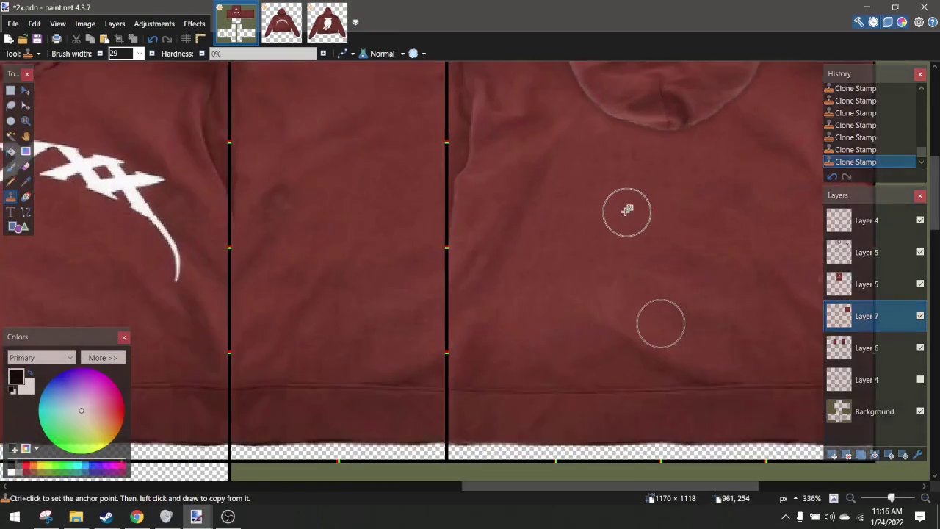
pyautogui.scroll(-7, 514, 220)
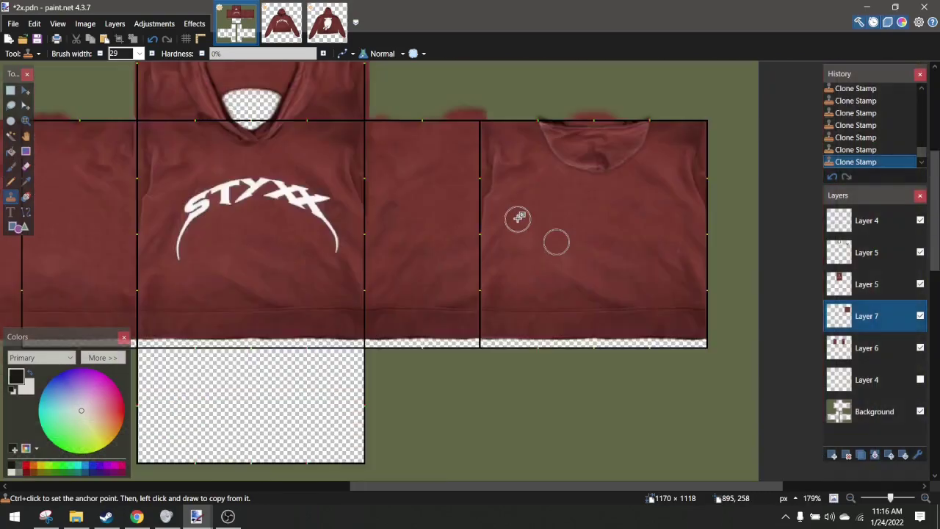
pyautogui.scroll(3, 624, 228)
pyautogui.scroll(3, 623, 227)
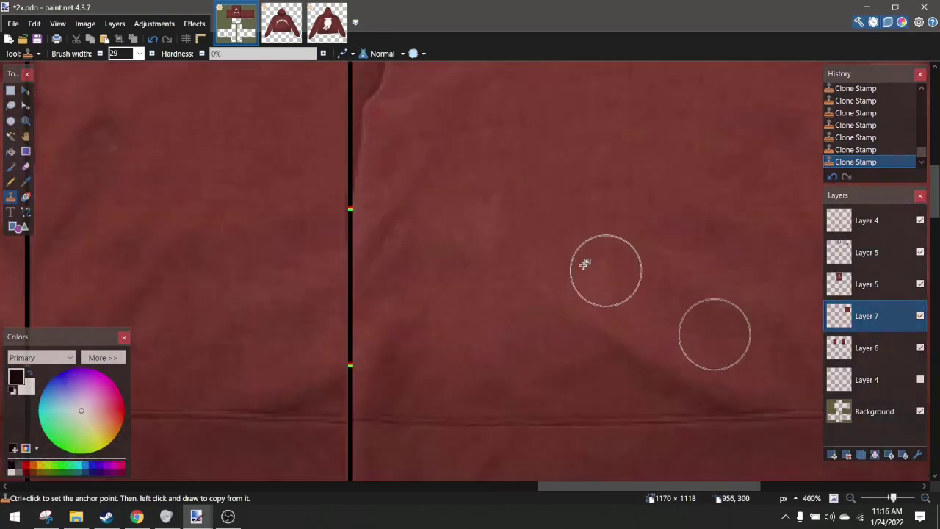
pyautogui.scroll(-1, 740, 371)
pyautogui.scroll(-8, 544, 259)
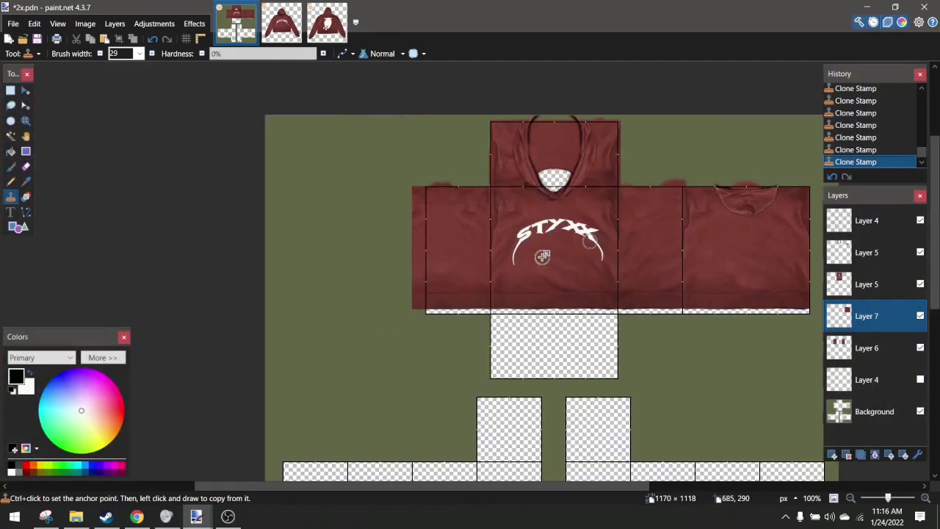
pyautogui.scroll(2, 636, 235)
pyautogui.hscroll(3, 638, 236)
pyautogui.hscroll(-2, 760, 284)
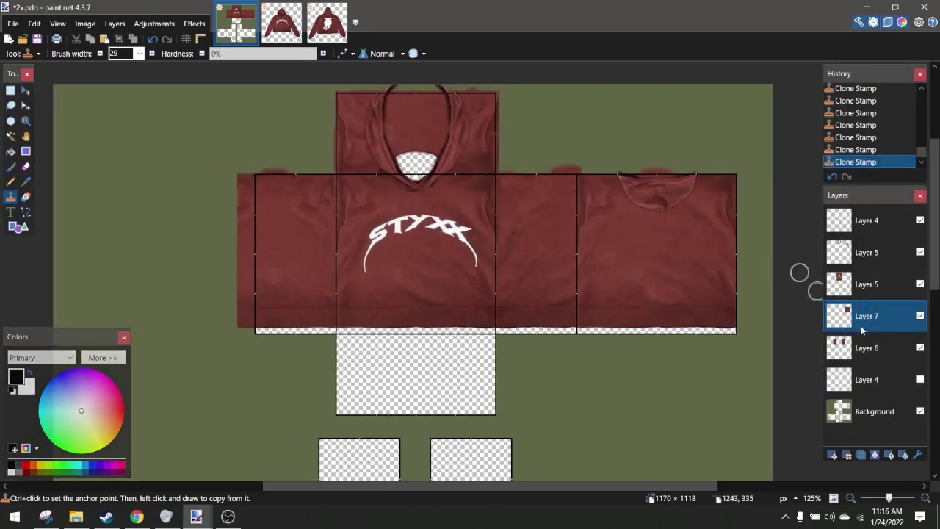
# Merge the front and back panel layers down into the side panel layer and add a new layer above it
pyautogui.click(871, 286)
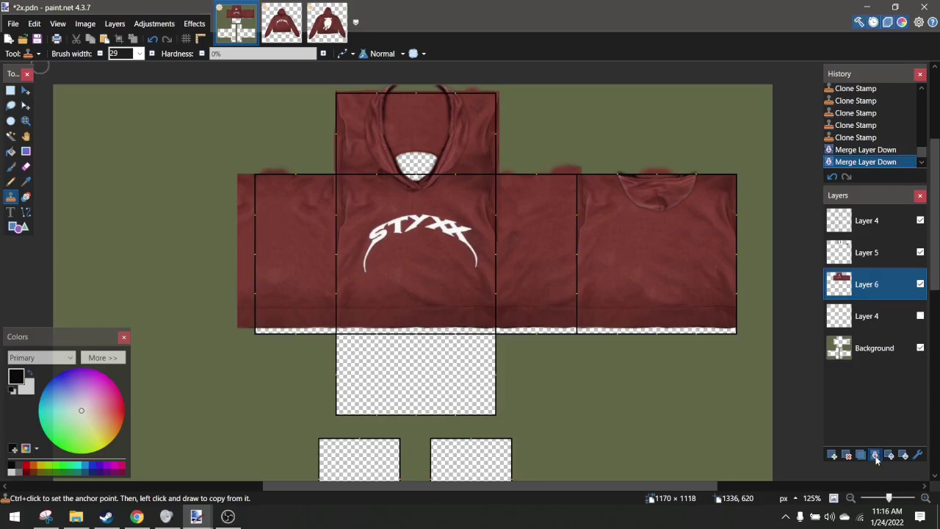
pyautogui.scroll(3, 407, 96)
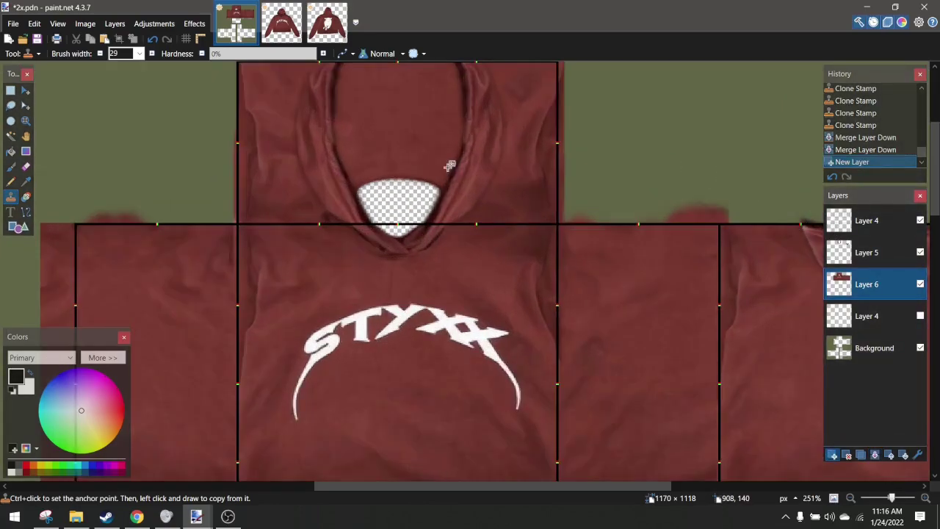
# Paint solid black with the Paintbrush at width 29 inside the front hood opening and along the back panel's top neckline
pyautogui.press('b')
pyautogui.scroll(4, 349, 95)
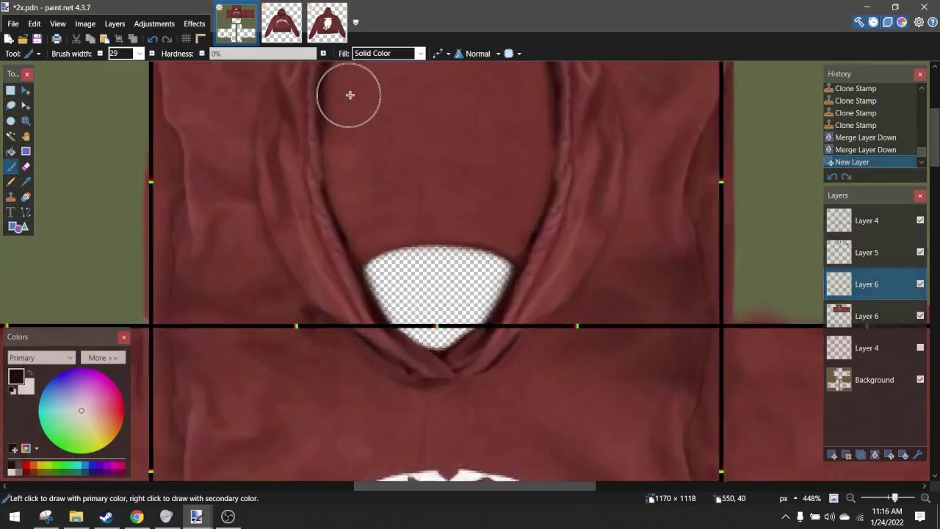
pyautogui.moveTo(344, 281)
pyautogui.mouseDown()
pyautogui.moveTo(481, 248)
pyautogui.moveTo(574, 286)
pyautogui.moveTo(426, 254)
pyautogui.moveTo(353, 302)
pyautogui.moveTo(334, 273)
pyautogui.moveTo(318, 192)
pyautogui.moveTo(449, 174)
pyautogui.moveTo(545, 208)
pyautogui.moveTo(590, 240)
pyautogui.moveTo(615, 347)
pyautogui.moveTo(594, 393)
pyautogui.moveTo(449, 394)
pyautogui.moveTo(341, 310)
pyautogui.moveTo(428, 221)
pyautogui.moveTo(495, 285)
pyautogui.moveTo(556, 323)
pyautogui.moveTo(450, 318)
pyautogui.moveTo(359, 296)
pyautogui.moveTo(527, 380)
pyautogui.mouseUp()
pyautogui.scroll(3, 318, 192)
pyautogui.moveTo(583, 448); pyautogui.dragTo(581, 448)
pyautogui.scroll(-6, 544, 331)
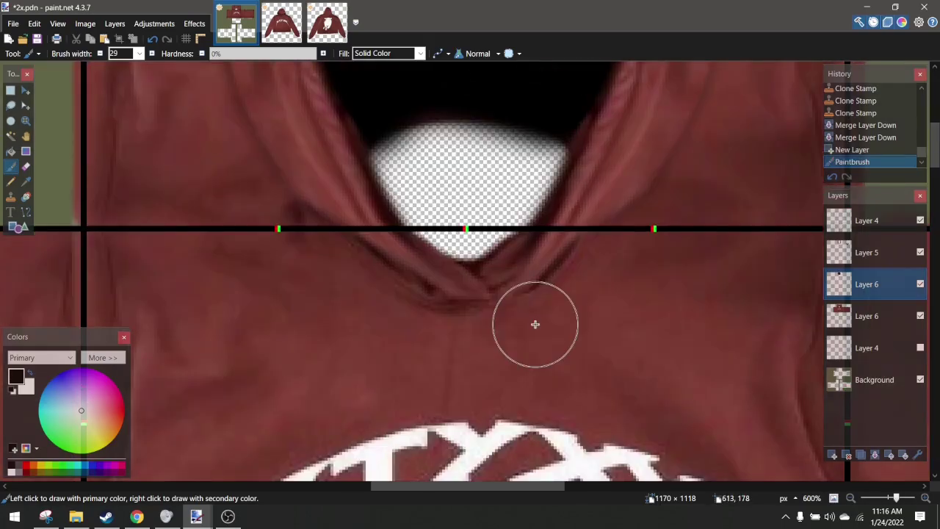
pyautogui.hscroll(17, 534, 321)
pyautogui.moveTo(487, 251); pyautogui.dragTo(727, 233)
pyautogui.scroll(-3, 175, 171)
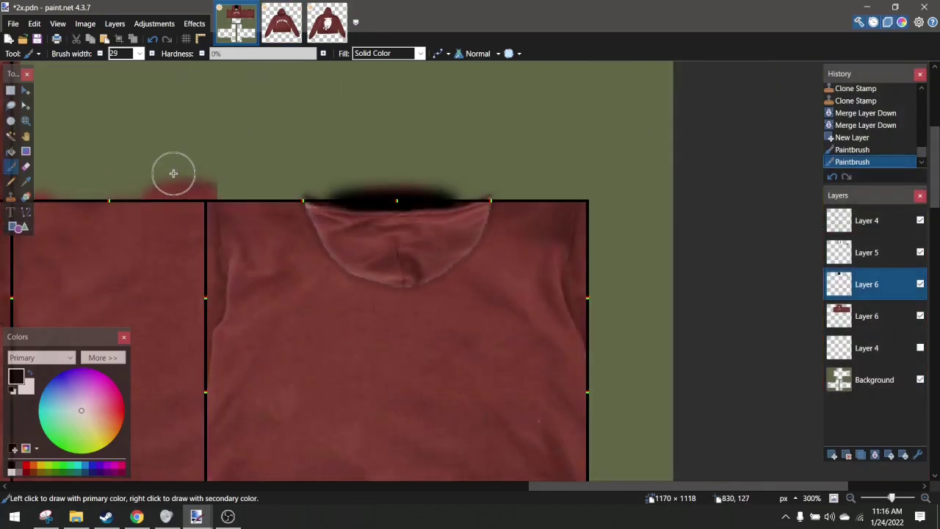
# Set the black shading layer's blend mode to Overlay and its opacity to 72, undoing any stray brush mark
pyautogui.scroll(4, 176, 173)
pyautogui.hscroll(-5, 176, 172)
pyautogui.click(124, 24)
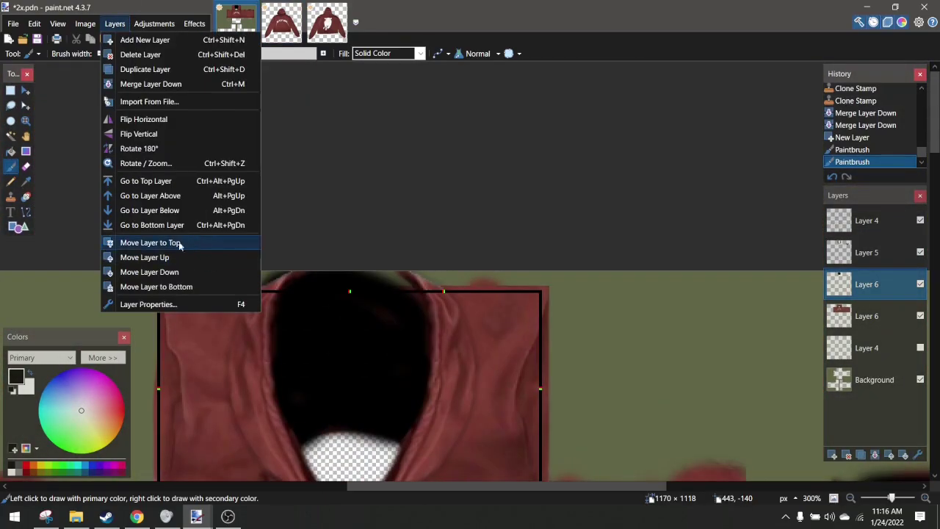
pyautogui.click(158, 304)
pyautogui.click(419, 263)
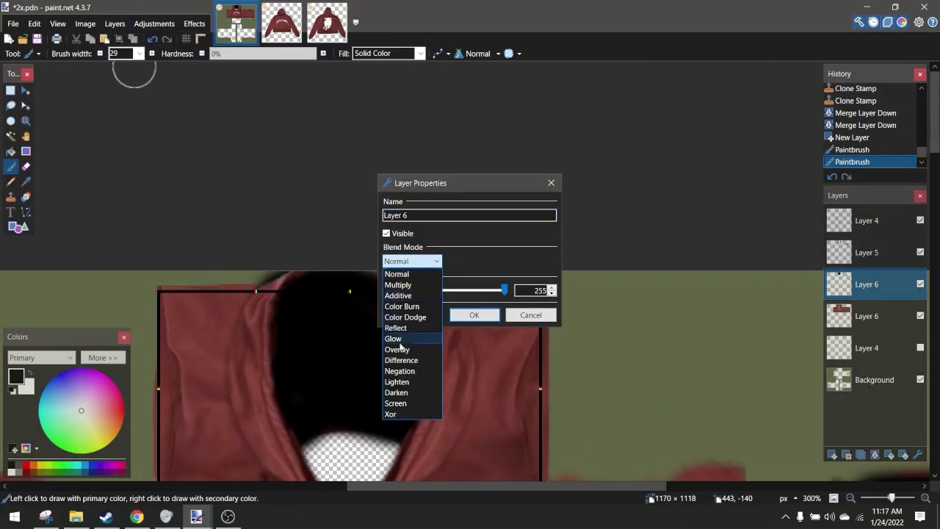
pyautogui.click(411, 346)
pyautogui.moveTo(506, 291); pyautogui.dragTo(411, 295)
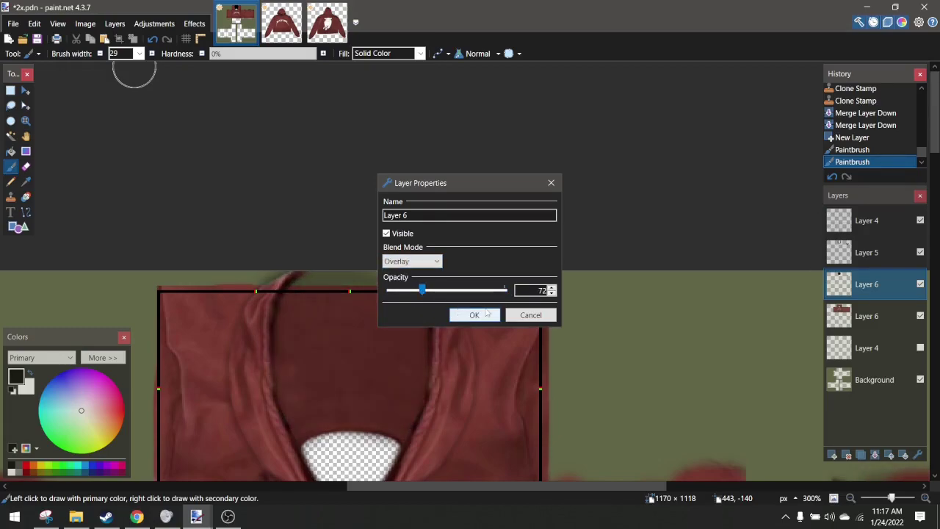
pyautogui.click(474, 314)
pyautogui.scroll(-3, 480, 311)
pyautogui.hotkey('ctrl', 'z')
# Review the hood opening's shading up close and across the whole clothing template
pyautogui.scroll(-3, 458, 231)
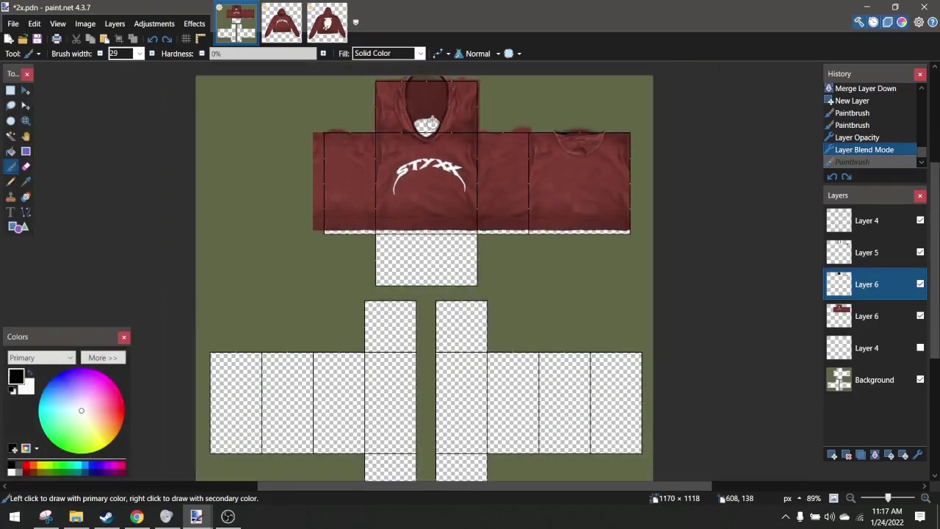
pyautogui.scroll(-1, 432, 124)
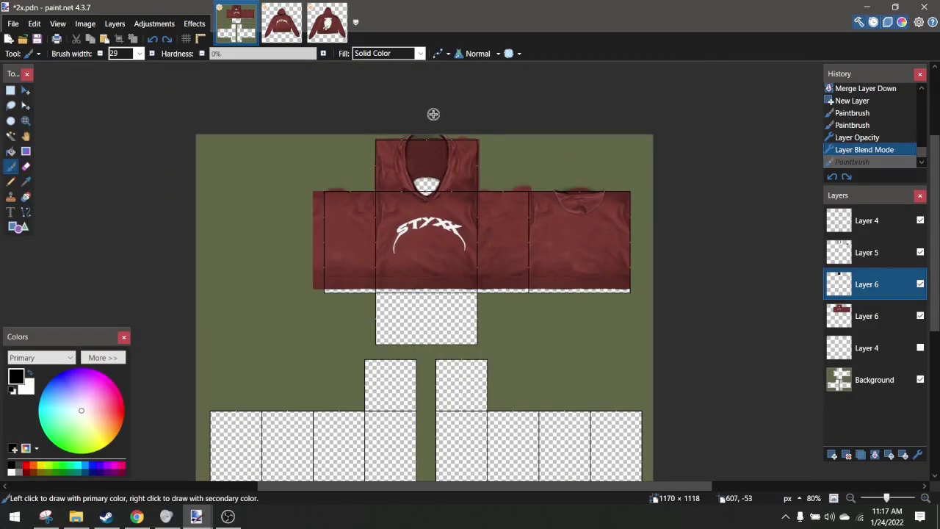
pyautogui.scroll(4, 449, 188)
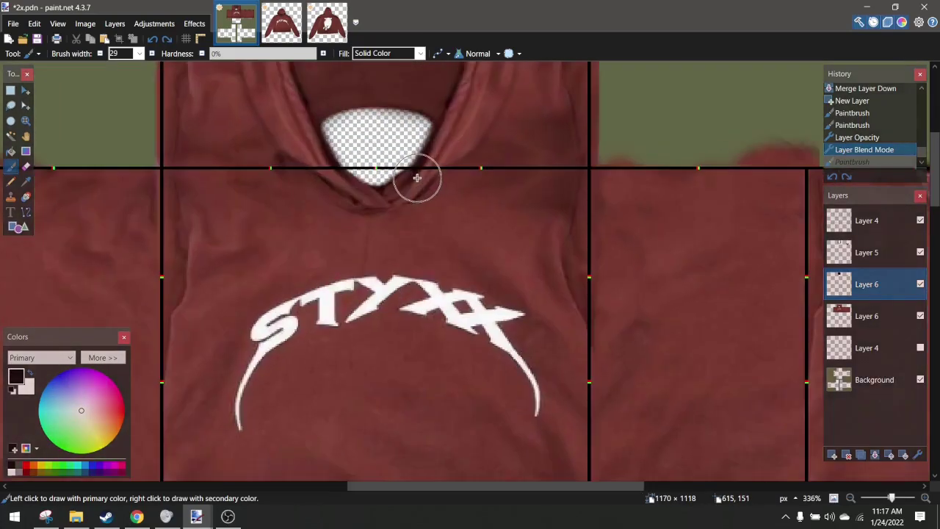
pyautogui.scroll(-6, 420, 178)
pyautogui.scroll(-4, 422, 211)
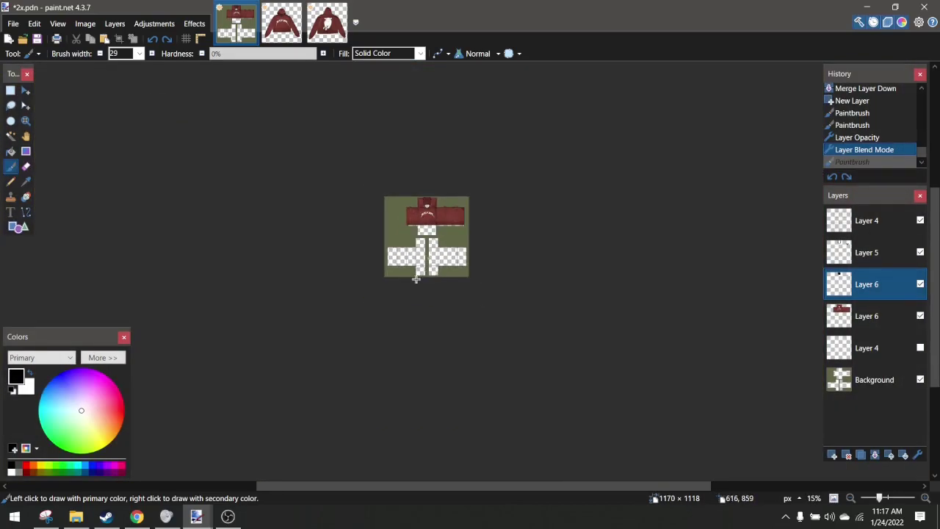
pyautogui.scroll(1, 406, 222)
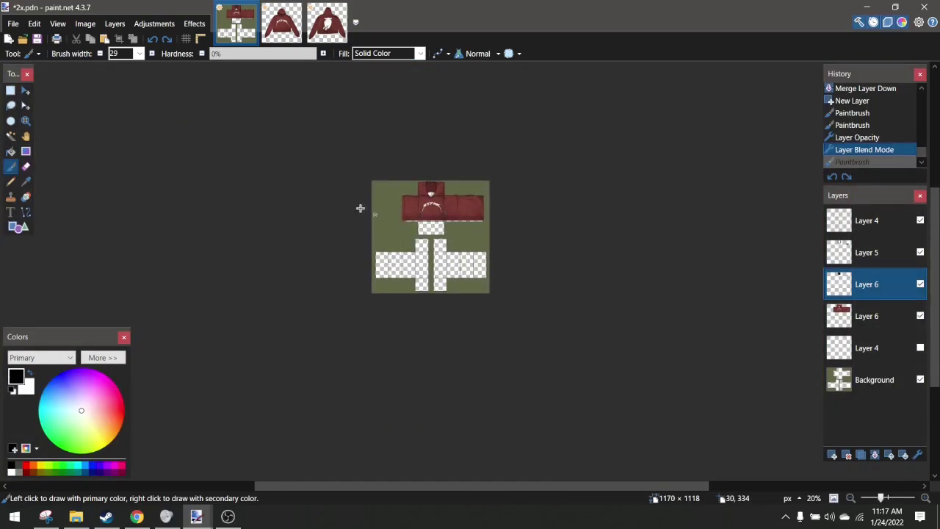
pyautogui.scroll(4, 227, 225)
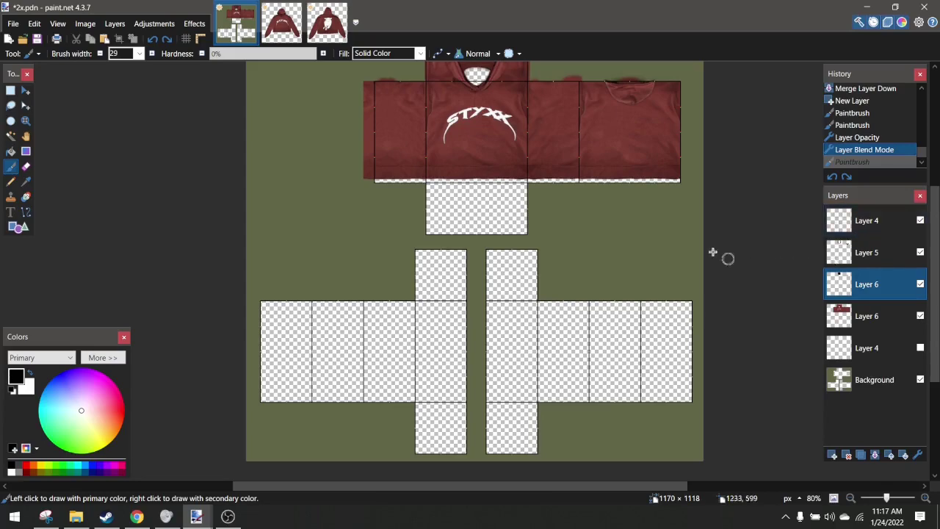
# Merge Layer 5 and the hood shading layer down into the hoodie torso layer
pyautogui.scroll(1, 505, 210)
pyautogui.scroll(1, 505, 210)
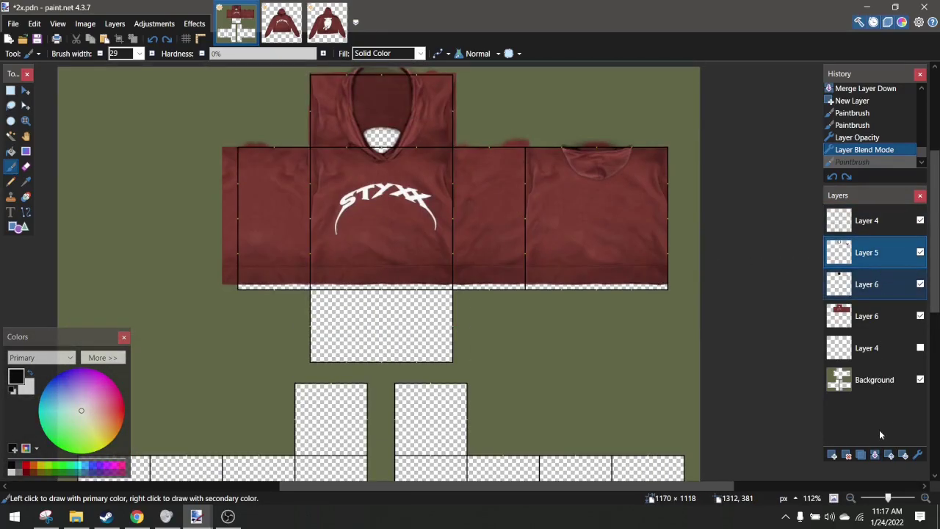
pyautogui.click(874, 455)
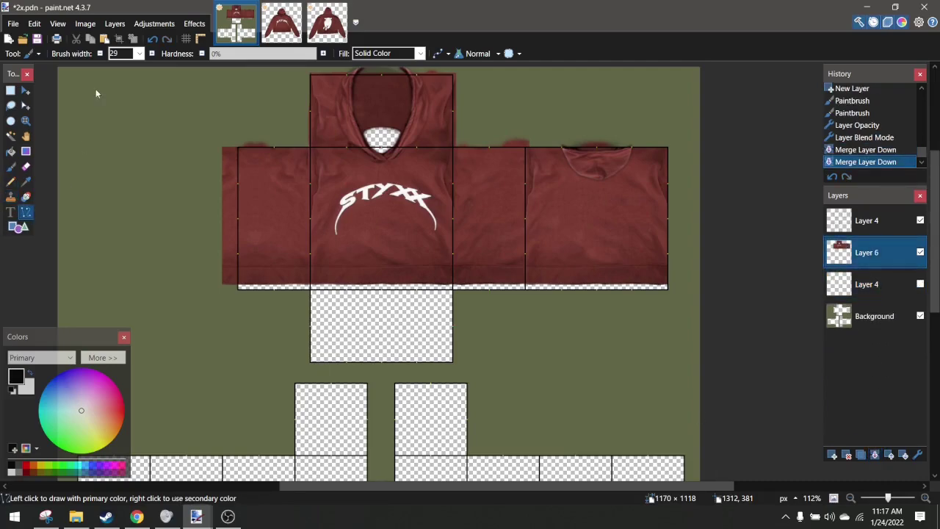
# Undo the trial hem line, then set the Line/Curve brush width to 12 and the primary color to white
pyautogui.moveTo(181, 274); pyautogui.dragTo(375, 277)
pyautogui.hotkey('ctrl', 'z')
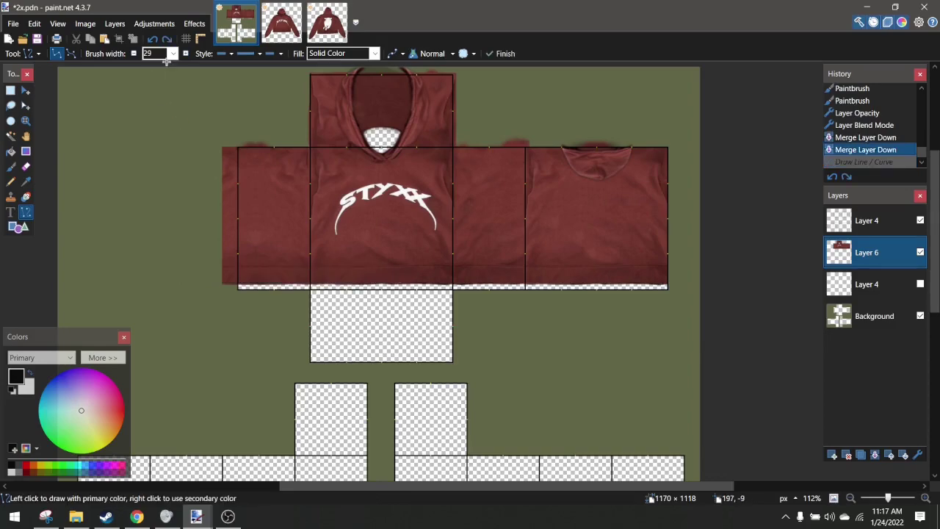
pyautogui.click(170, 54)
pyautogui.click(149, 185)
pyautogui.scroll(3, 166, 203)
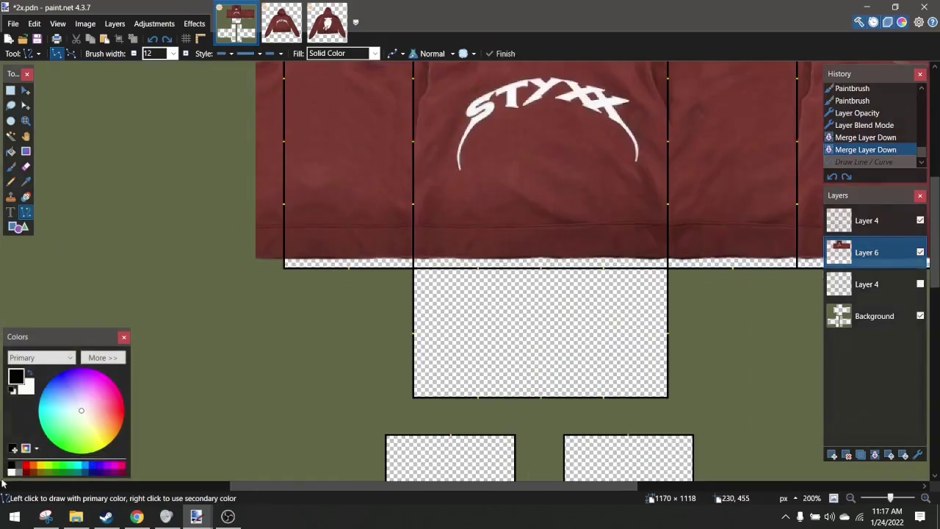
pyautogui.click(13, 467)
# Try drawing a straight white line along the bottom hem across all torso panels, directly on the hoodie layer
pyautogui.scroll(3, 235, 285)
pyautogui.moveTo(236, 197); pyautogui.dragTo(438, 194)
pyautogui.hscroll(10, 441, 196)
pyautogui.hscroll(-5, 438, 195)
pyautogui.moveTo(250, 207); pyautogui.dragTo(266, 203)
pyautogui.hscroll(-2, 266, 202)
pyautogui.moveTo(351, 198); pyautogui.dragTo(363, 195)
pyautogui.scroll(-4, 363, 195)
pyautogui.press('Return')
pyautogui.scroll(2, 379, 166)
# Try a Motion Blur at angle -91.39 and distance 10 on the hoodie layer, then cancel it
pyautogui.click(194, 23)
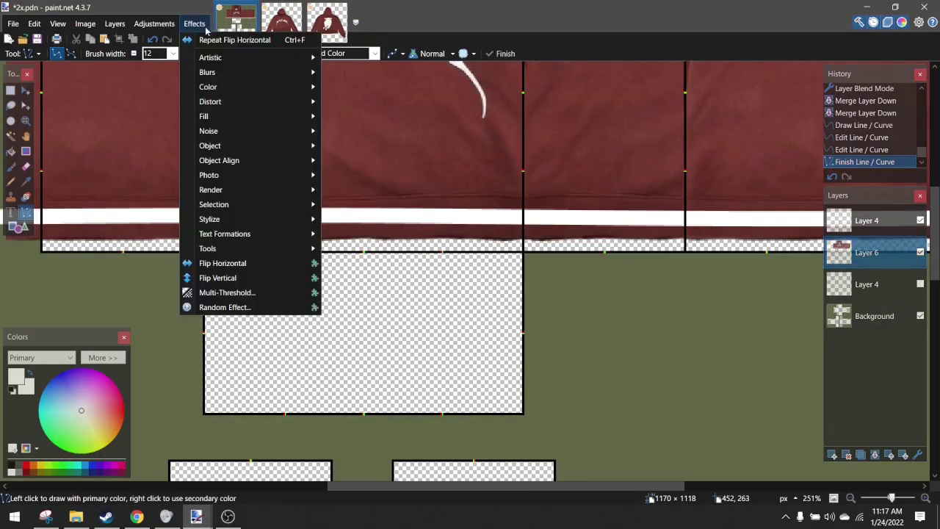
pyautogui.moveTo(232, 73)
pyautogui.click(361, 145)
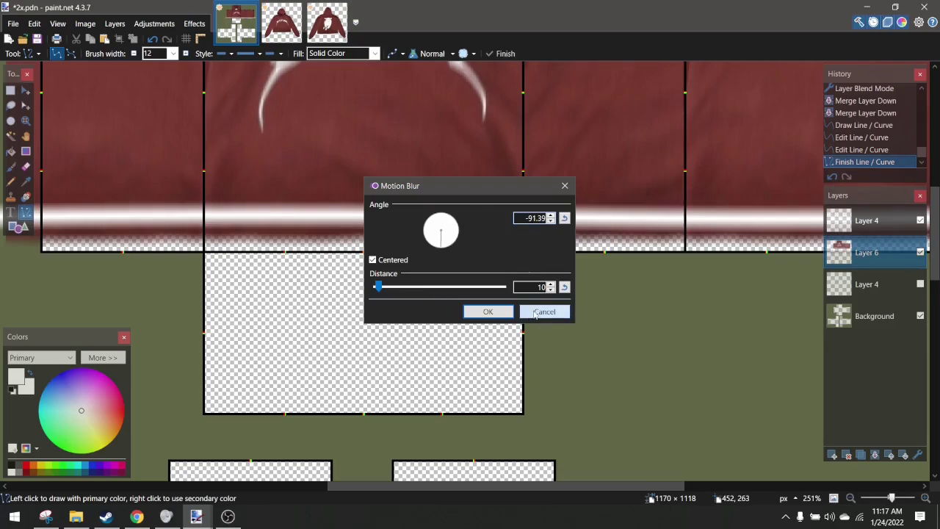
pyautogui.click(544, 312)
# Undo the white hem line drawn on the hoodie layer, including its edits
pyautogui.scroll(-3, 551, 243)
pyautogui.hotkey('ctrl', 'z')
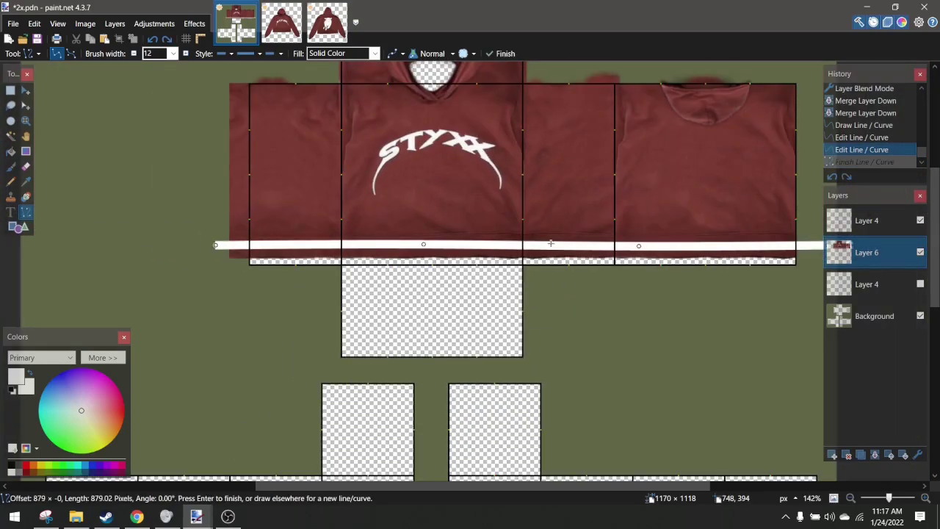
pyautogui.scroll(2, 551, 242)
pyautogui.hotkey('ctrl', 'z')
pyautogui.hotkey('ctrl', 'z')
pyautogui.hotkey('ctrl', 'z')
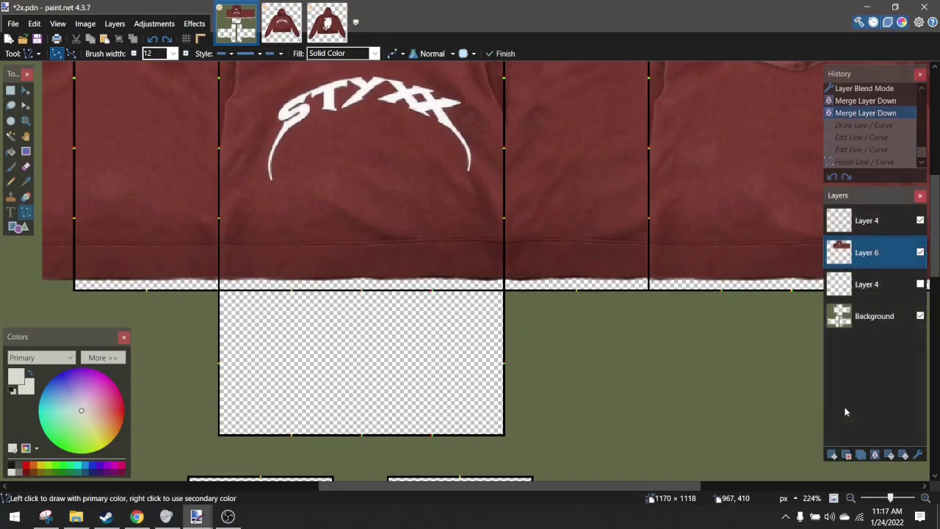
# Add a new layer above the hoodie and draw a horizontal white line about 900 px long across the torso hem
pyautogui.click(832, 455)
pyautogui.moveTo(37, 260)
pyautogui.mouseDown()
pyautogui.moveTo(483, 257)
pyautogui.moveTo(443, 261)
pyautogui.mouseUp()
pyautogui.hscroll(-3, 438, 262)
pyautogui.moveTo(356, 260); pyautogui.dragTo(355, 258)
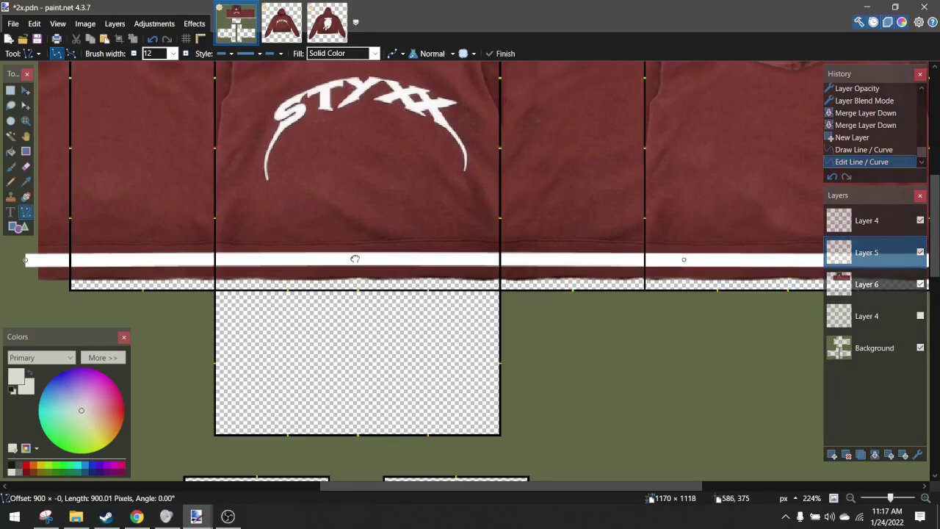
# Apply a Motion Blur at angle -90.56 and distance 28 to the white hem line layer
pyautogui.click(193, 24)
pyautogui.moveTo(213, 71)
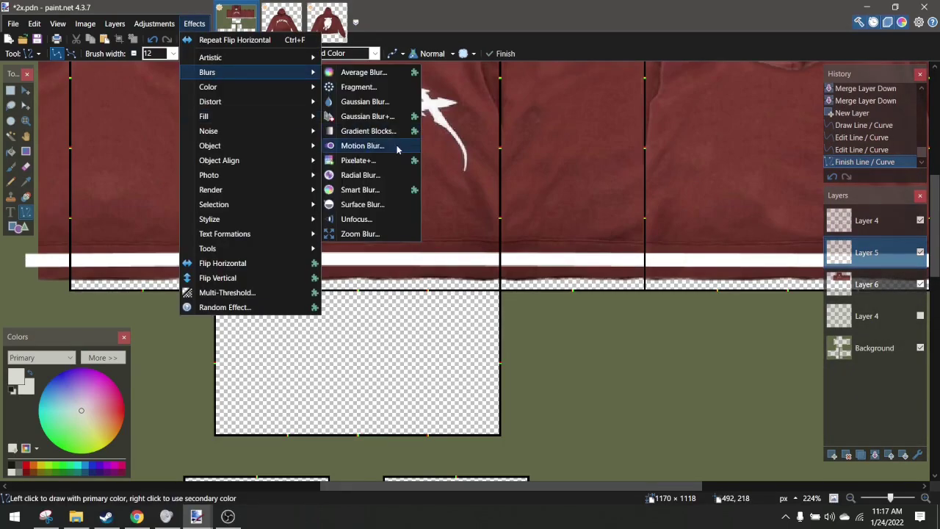
pyautogui.click(361, 149)
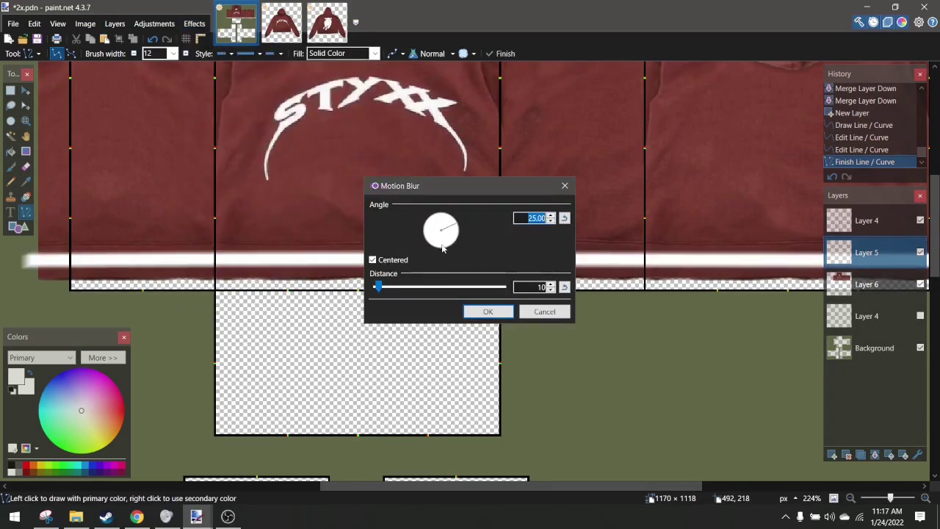
pyautogui.moveTo(436, 281); pyautogui.dragTo(441, 285)
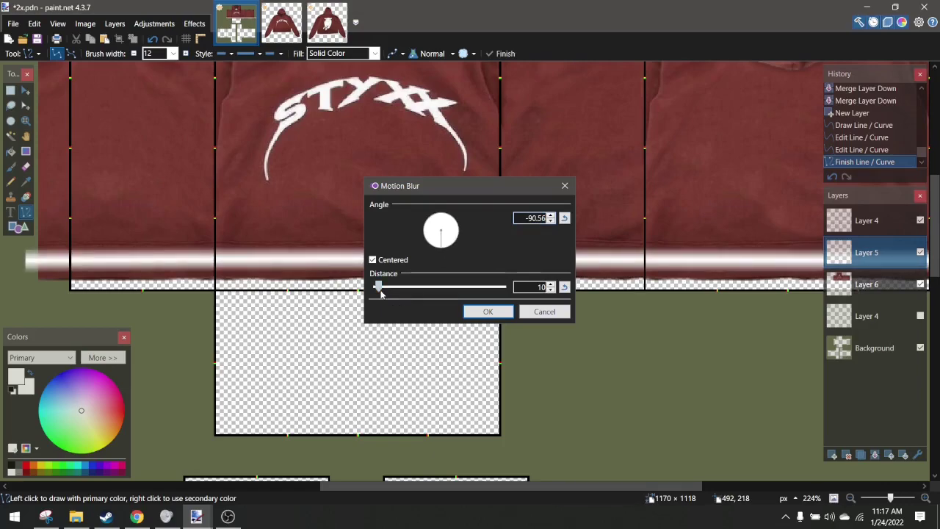
pyautogui.moveTo(381, 293); pyautogui.dragTo(386, 293)
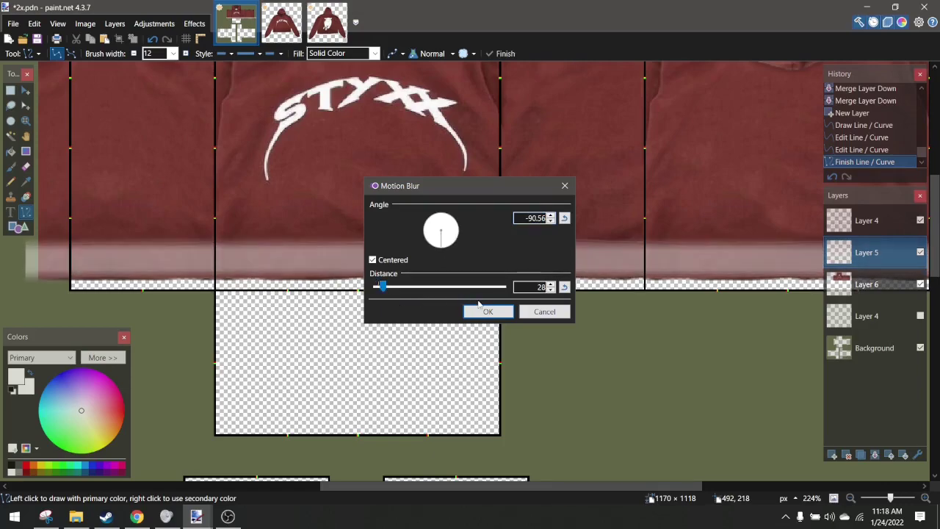
pyautogui.click(495, 316)
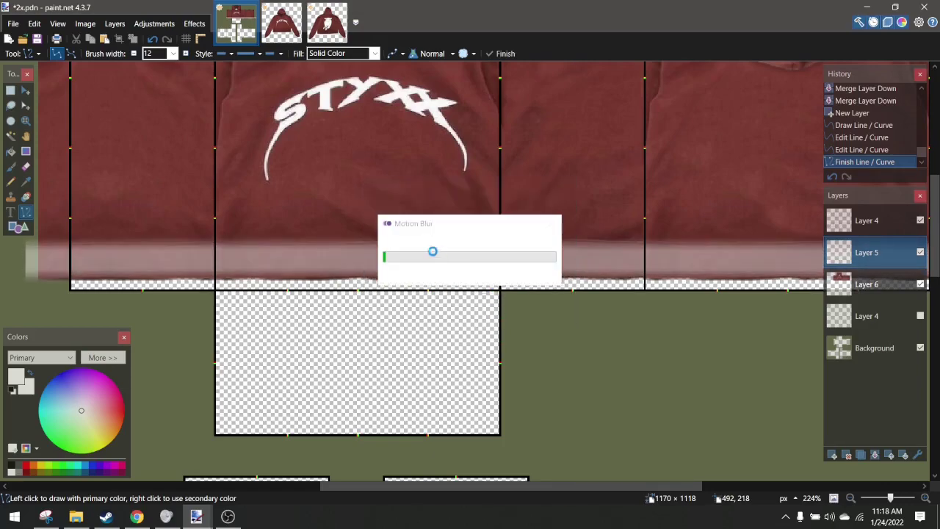
# Set the blurred hem line layer's blend mode to Overlay and its opacity to 90
pyautogui.click(115, 23)
pyautogui.click(216, 304)
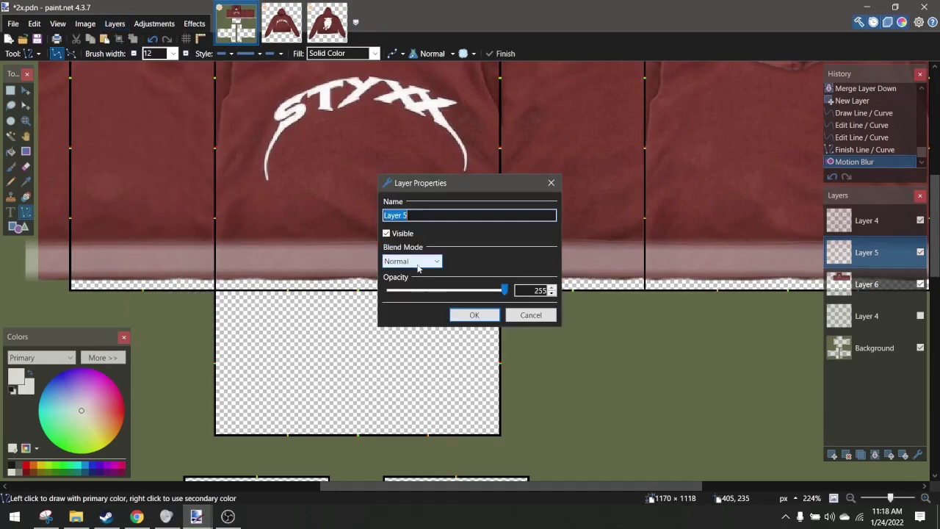
pyautogui.click(418, 261)
pyautogui.click(401, 350)
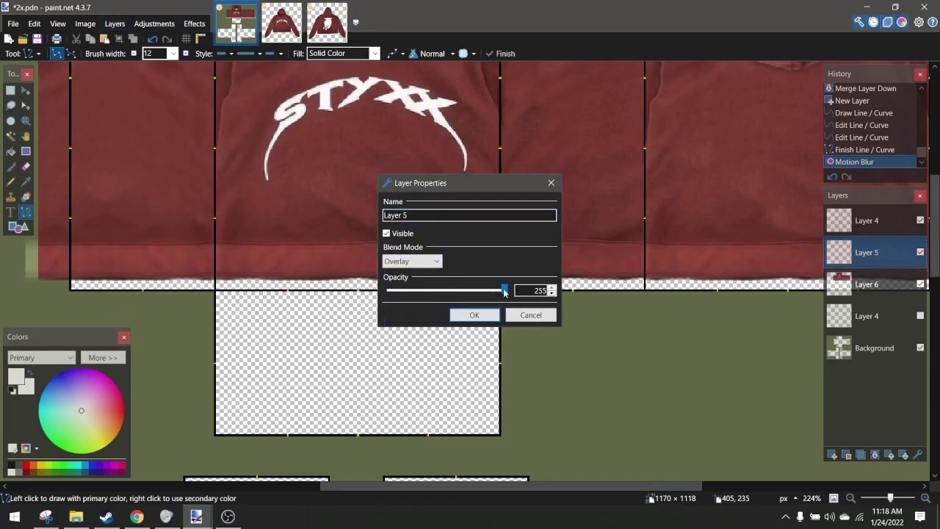
pyautogui.moveTo(504, 290); pyautogui.dragTo(414, 297)
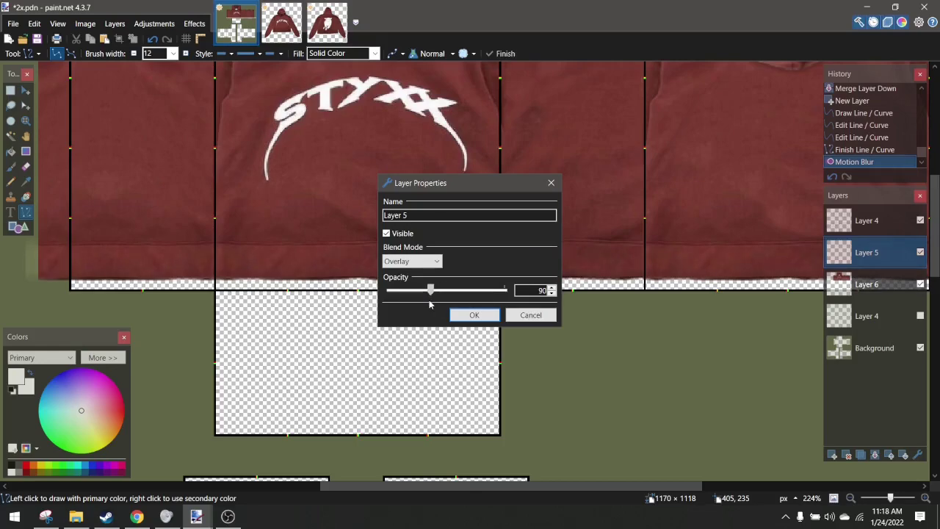
pyautogui.click(475, 314)
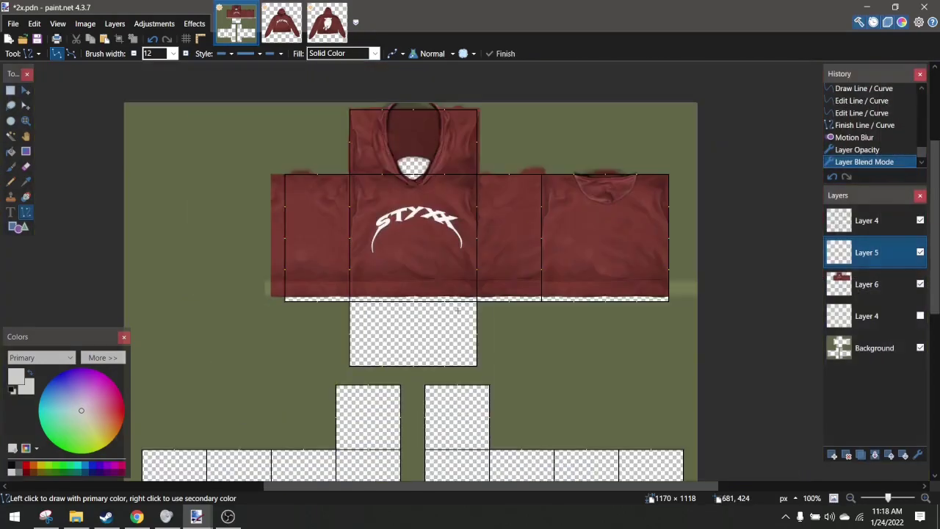
# Apply a Gaussian Blur with radius 8 to the hem highlight layer
pyautogui.scroll(-5, 442, 264)
pyautogui.scroll(5, 442, 265)
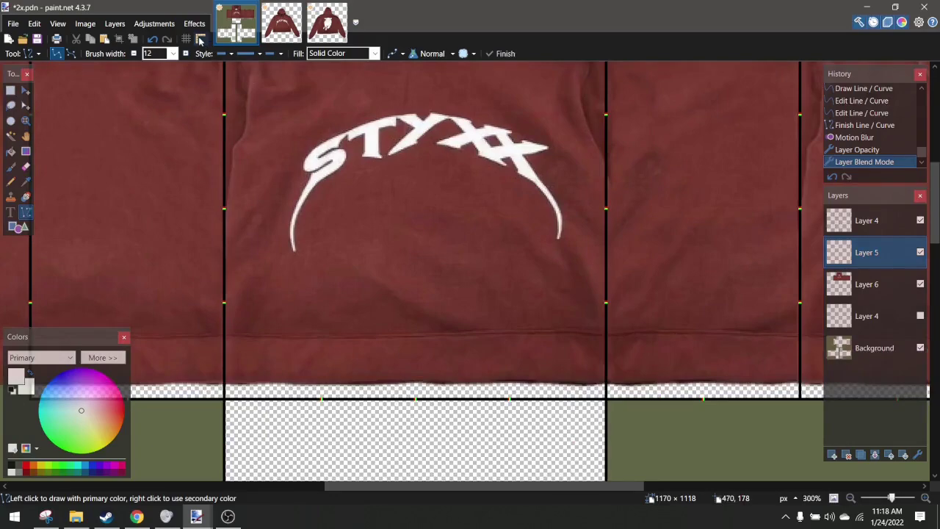
pyautogui.click(194, 24)
pyautogui.moveTo(239, 74)
pyautogui.click(367, 101)
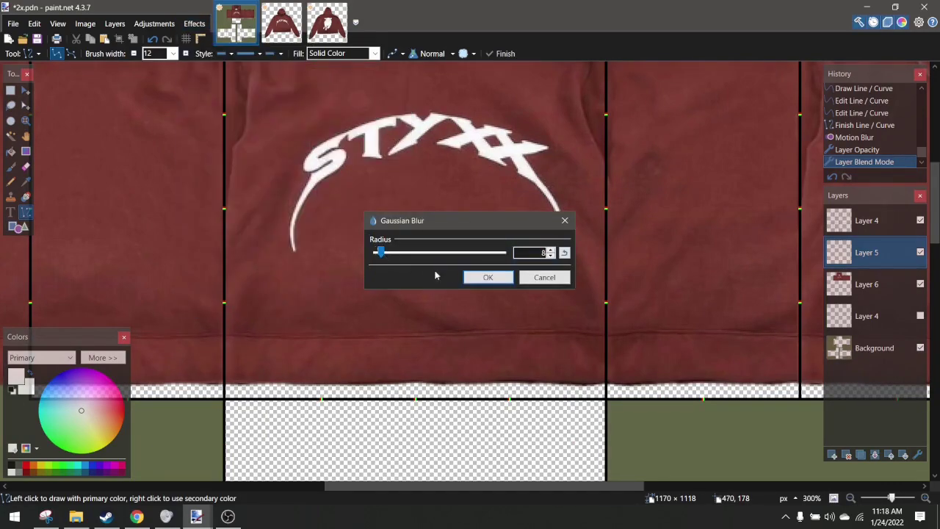
pyautogui.click(487, 276)
# Examine how the softened hem highlight blends across the front, side and back torso panels
pyautogui.scroll(-3, 507, 258)
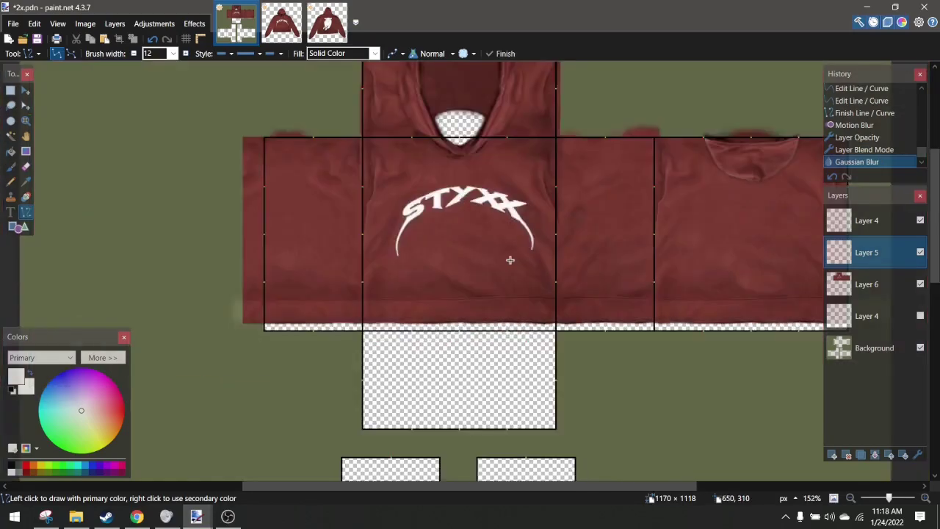
pyautogui.scroll(-6, 625, 293)
pyautogui.scroll(2, 628, 295)
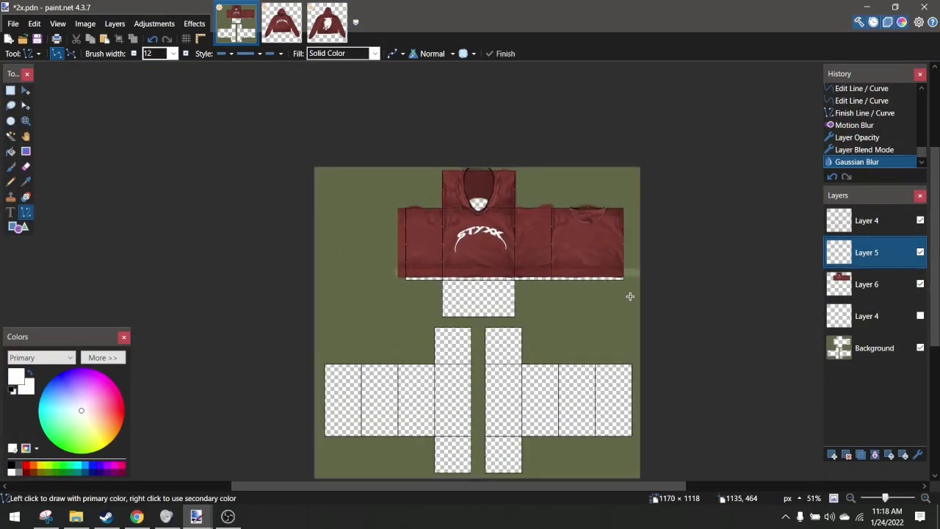
pyautogui.scroll(5, 630, 296)
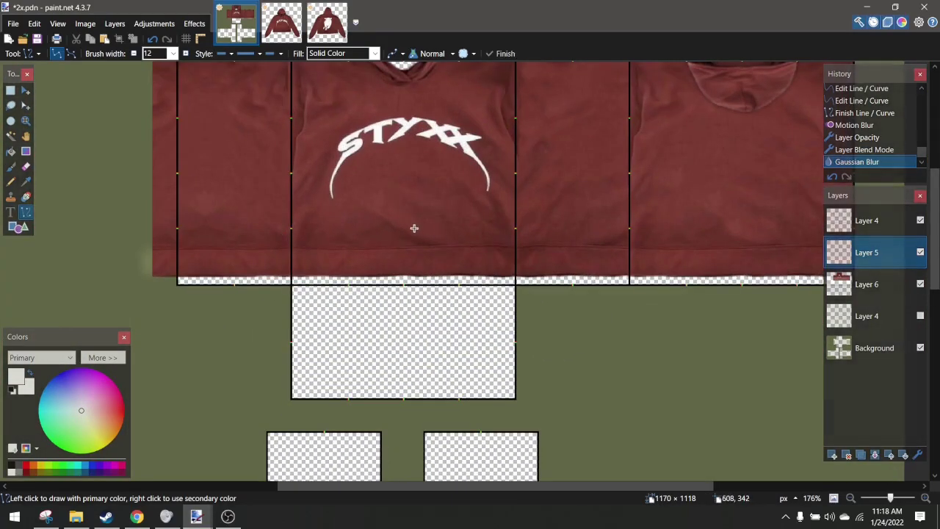
pyautogui.scroll(2, 398, 220)
pyautogui.scroll(4, 342, 217)
pyautogui.scroll(-6, 303, 227)
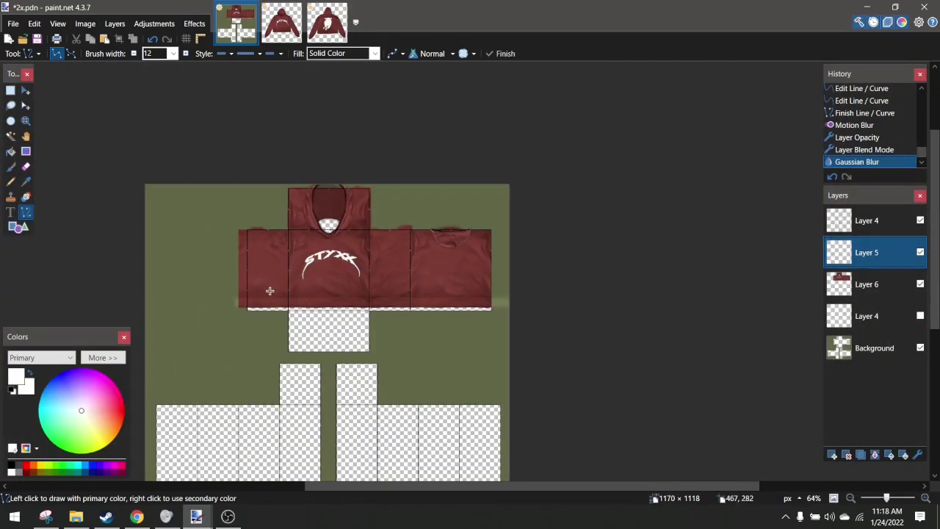
pyautogui.scroll(4, 278, 285)
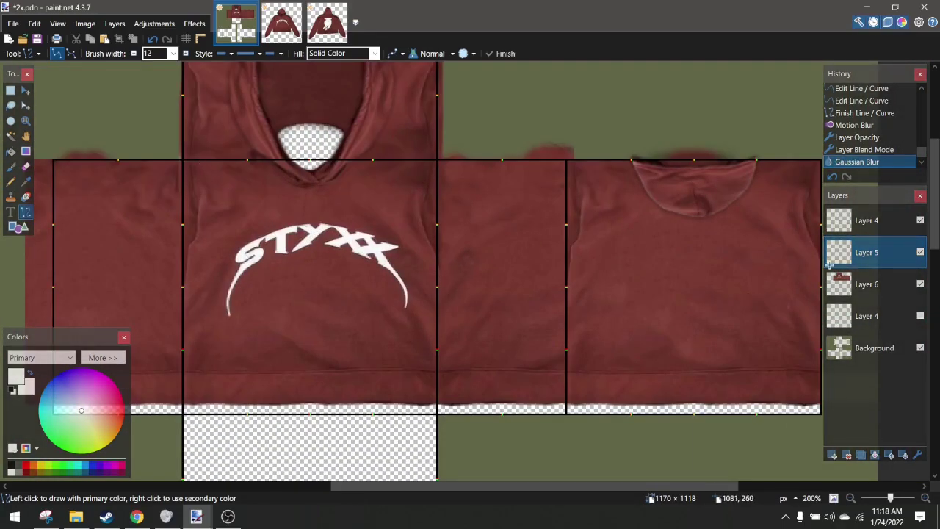
# On hoodie Layer 6, retouch the front panel just left of the neckline using the Clone Stamp at brush width 17
pyautogui.click(852, 284)
pyautogui.click(11, 196)
pyautogui.hscroll(-3, 396, 109)
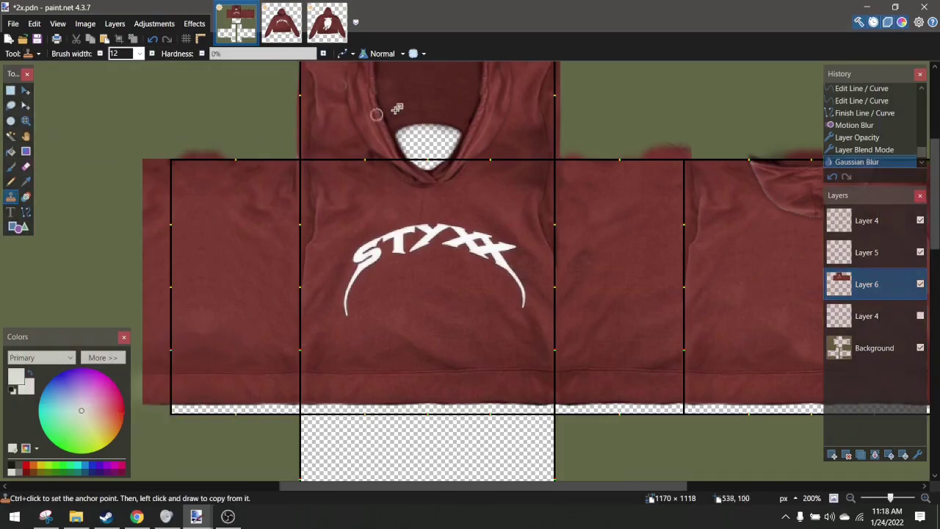
pyautogui.scroll(3, 396, 108)
pyautogui.click(152, 55)
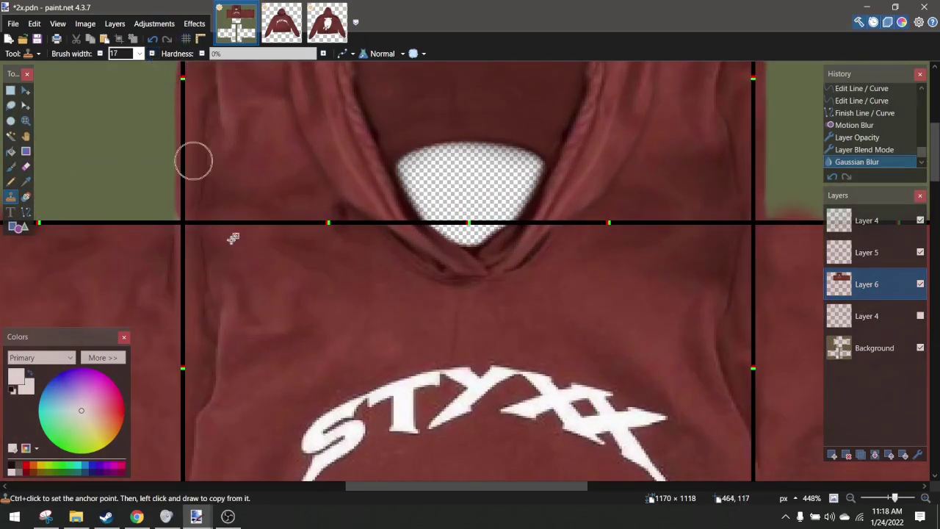
pyautogui.moveTo(316, 302); pyautogui.dragTo(335, 325)
pyautogui.hotkey('ctrl', 'z')
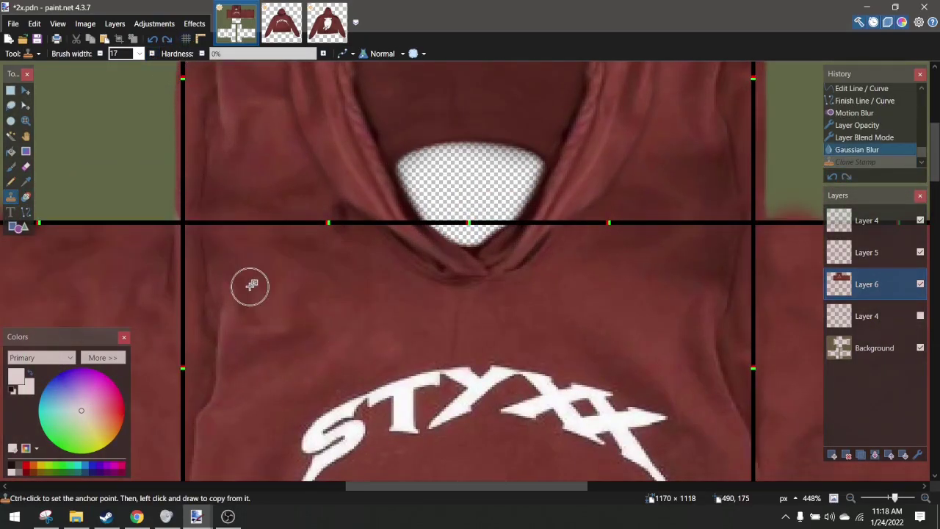
pyautogui.moveTo(328, 251); pyautogui.dragTo(357, 260)
# Clone clean fabric over the dark shading right of the neckline, on the upper chest and the hood side above it
pyautogui.hscroll(3, 358, 259)
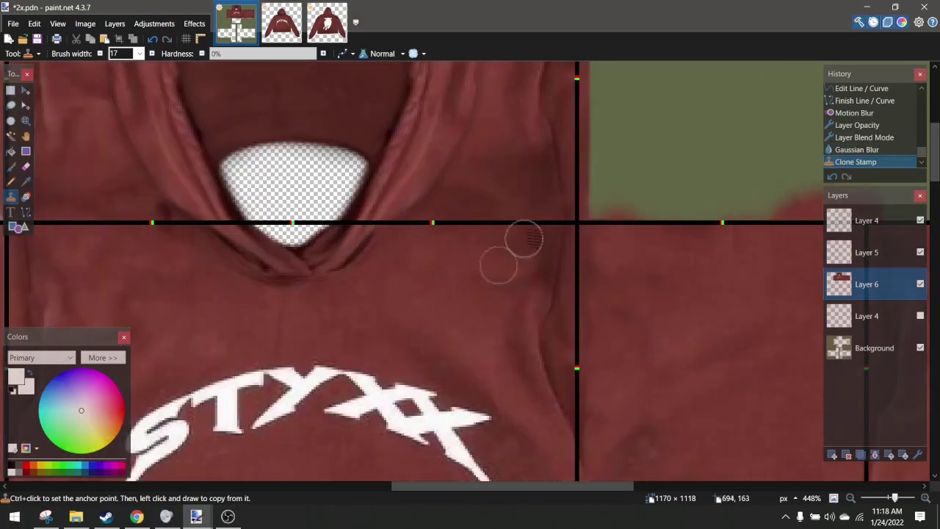
pyautogui.moveTo(524, 239)
pyautogui.mouseDown()
pyautogui.moveTo(516, 268)
pyautogui.moveTo(425, 262)
pyautogui.mouseUp()
pyautogui.moveTo(489, 272); pyautogui.dragTo(500, 246)
pyautogui.scroll(-1, 488, 250)
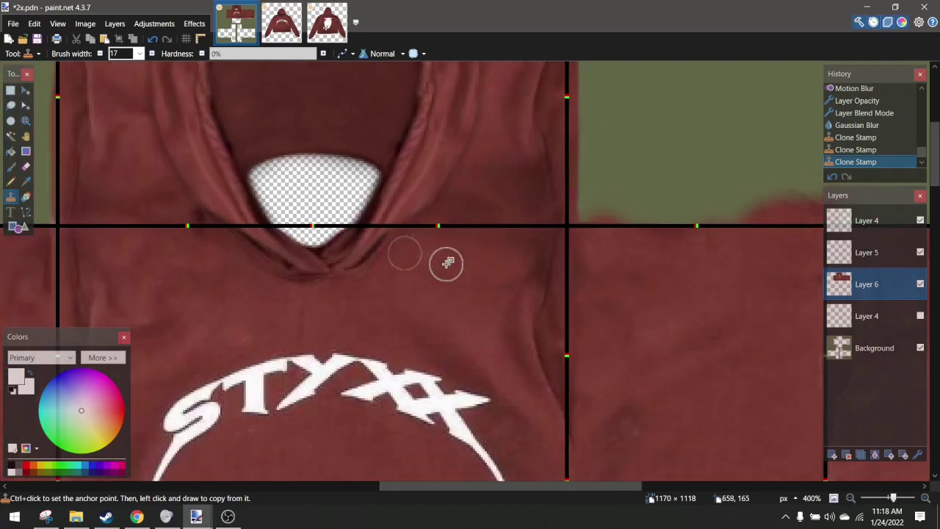
pyautogui.moveTo(505, 125); pyautogui.dragTo(506, 133)
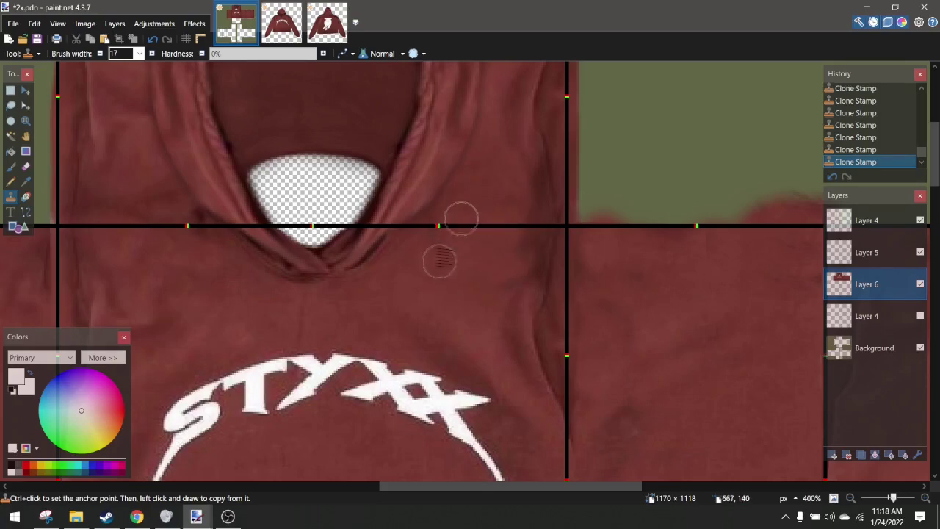
# Increase the Clone Stamp brush width to 22 and blend the fabric below the seam between the hood's right side and the chest
pyautogui.scroll(-7, 439, 262)
pyautogui.scroll(9, 470, 158)
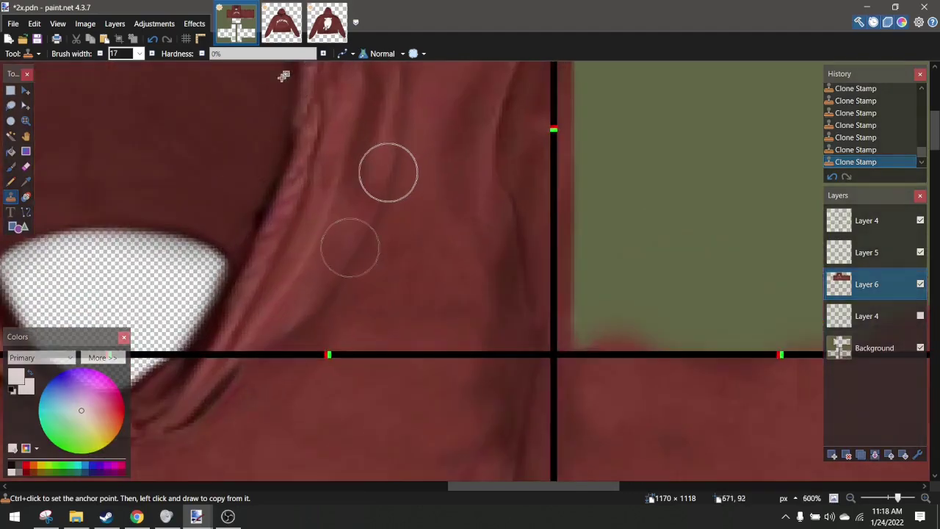
pyautogui.click(152, 54)
pyautogui.click(152, 54)
pyautogui.click(152, 54)
pyautogui.click(152, 54)
pyautogui.click(152, 55)
pyautogui.scroll(-2, 363, 235)
pyautogui.keyDown('ctrl'); pyautogui.click(363, 250); pyautogui.keyUp('ctrl')
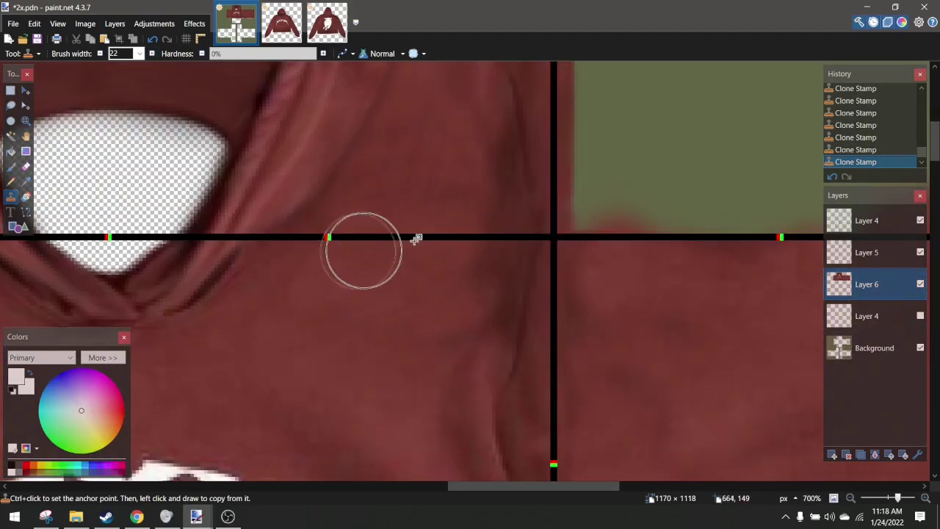
pyautogui.moveTo(436, 263); pyautogui.dragTo(448, 278)
pyautogui.scroll(-7, 448, 277)
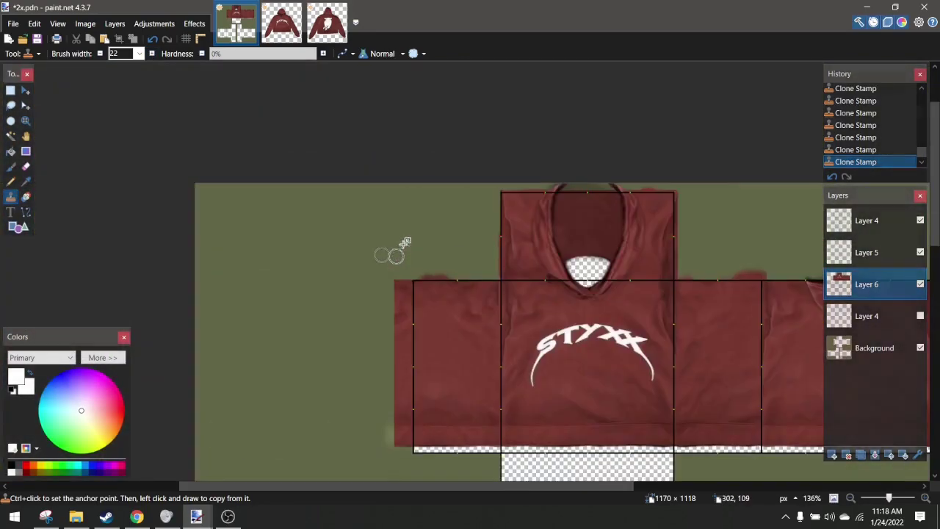
# Inspect the hood's left seam and the front, side and back panels for remaining blemishes
pyautogui.scroll(4, 515, 258)
pyautogui.scroll(2, 515, 258)
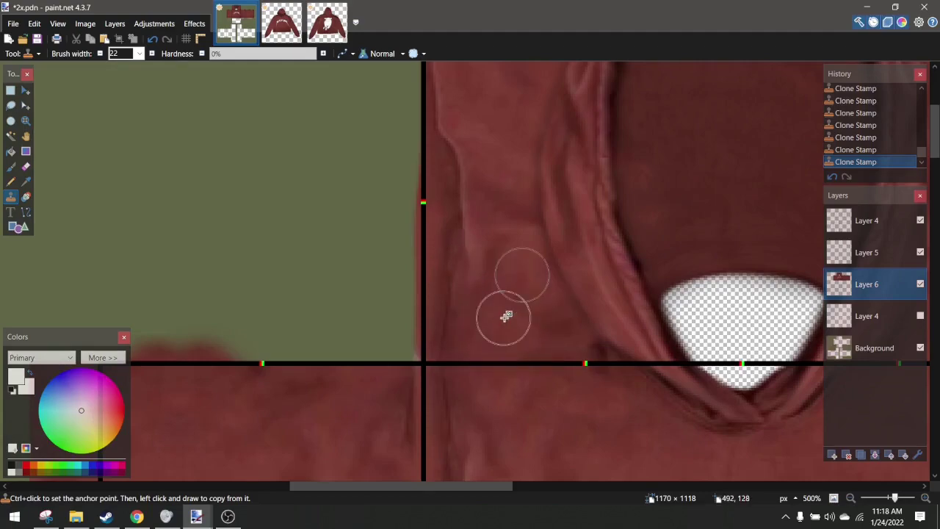
pyautogui.scroll(-5, 506, 315)
pyautogui.scroll(8, 518, 315)
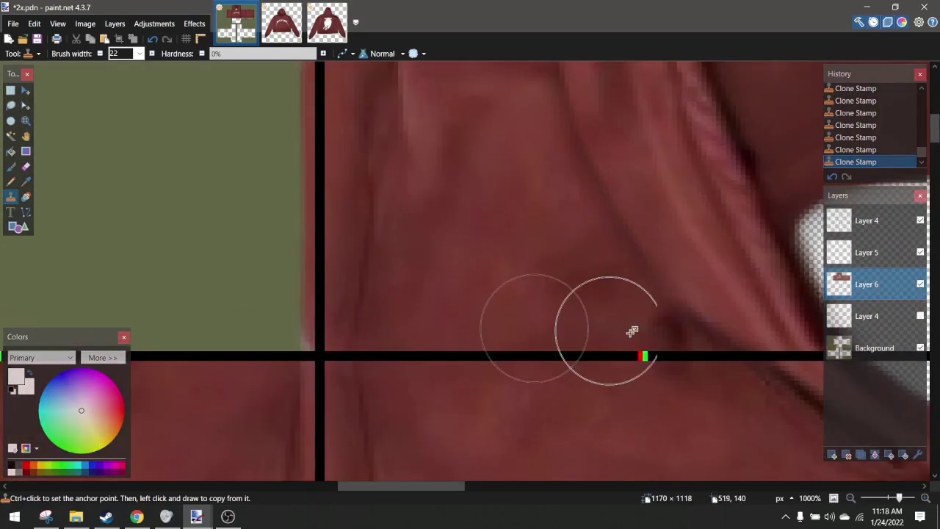
pyautogui.scroll(-6, 563, 283)
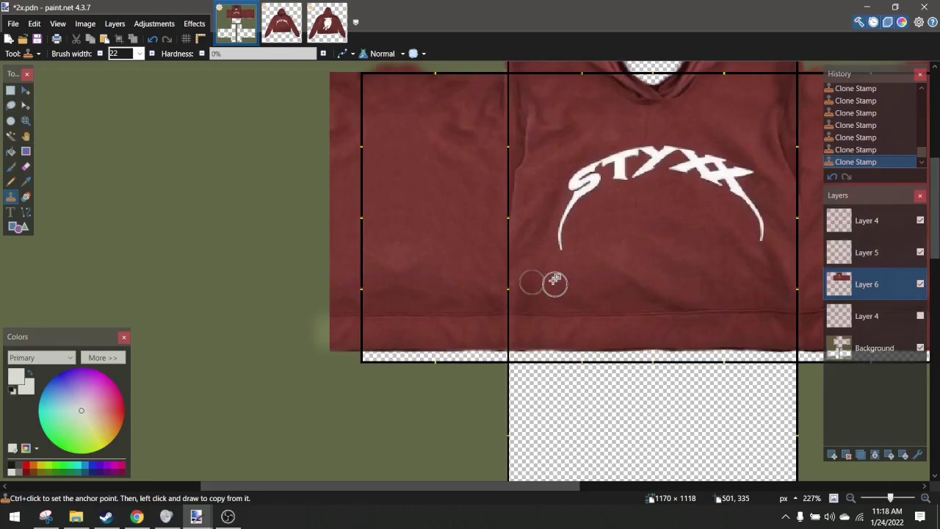
pyautogui.scroll(1, 544, 270)
pyautogui.scroll(-4, 546, 271)
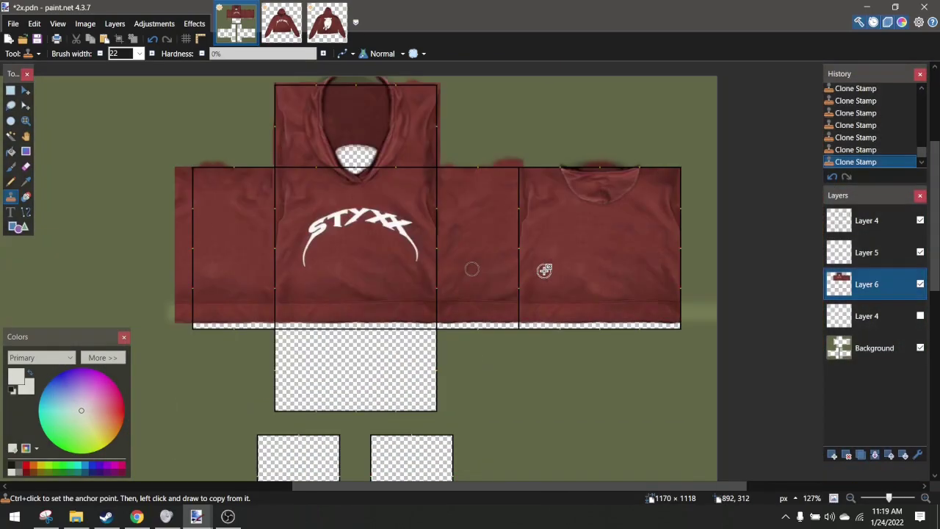
pyautogui.scroll(2, 544, 254)
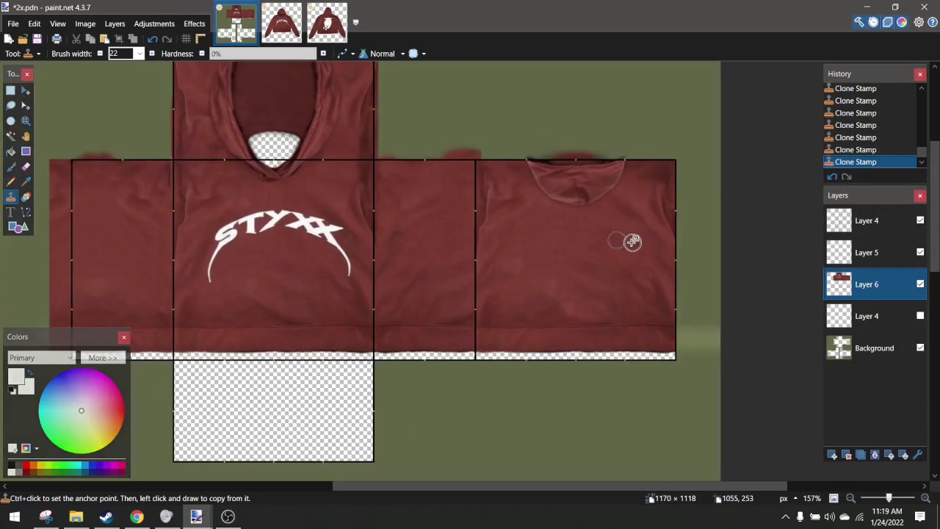
pyautogui.hscroll(-3, 535, 237)
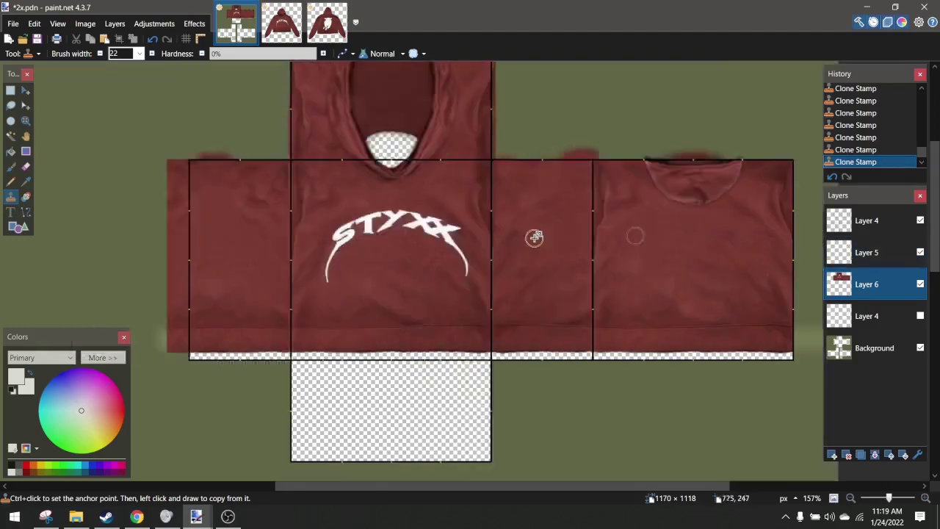
# Merge the hem highlight layer (Layer 5) down into hoodie Layer 6
pyautogui.click(882, 257)
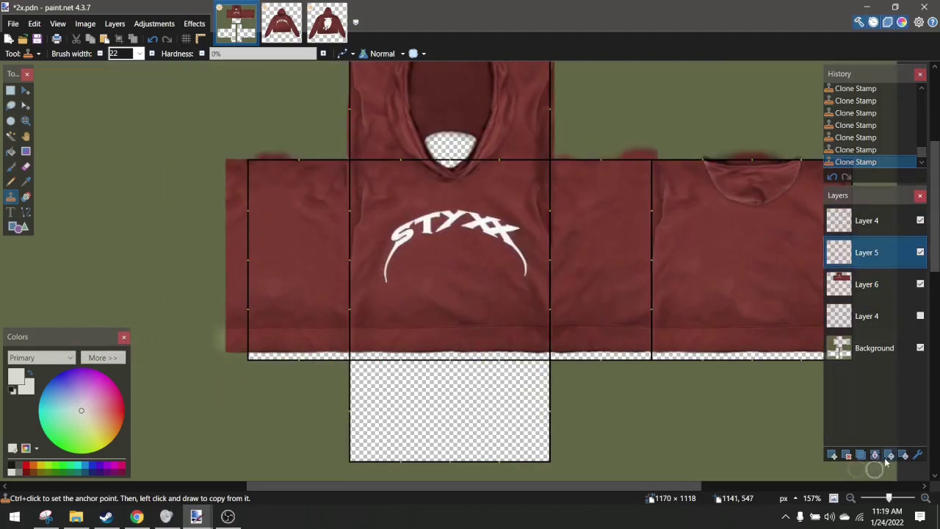
pyautogui.click(875, 454)
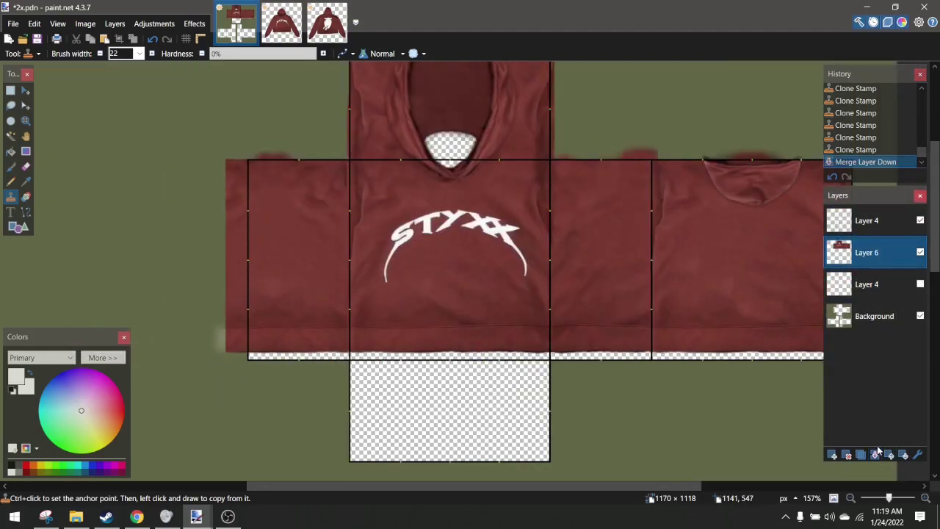
pyautogui.scroll(8, 526, 189)
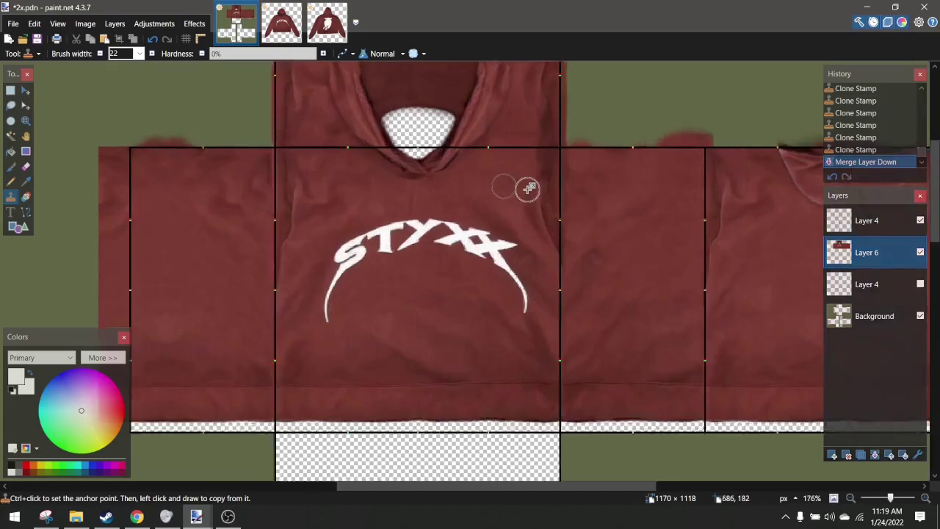
pyautogui.scroll(1, 315, 225)
pyautogui.click(327, 23)
pyautogui.scroll(-4, 455, 222)
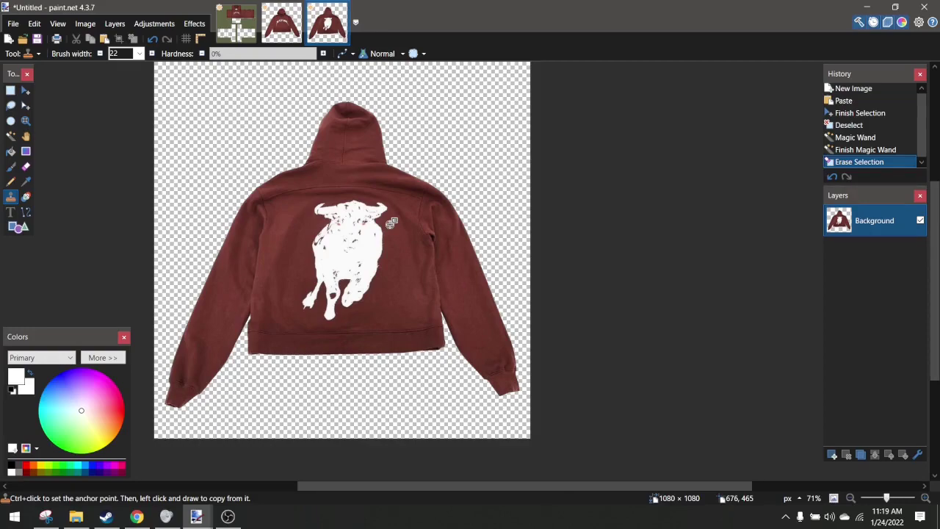
pyautogui.click(236, 26)
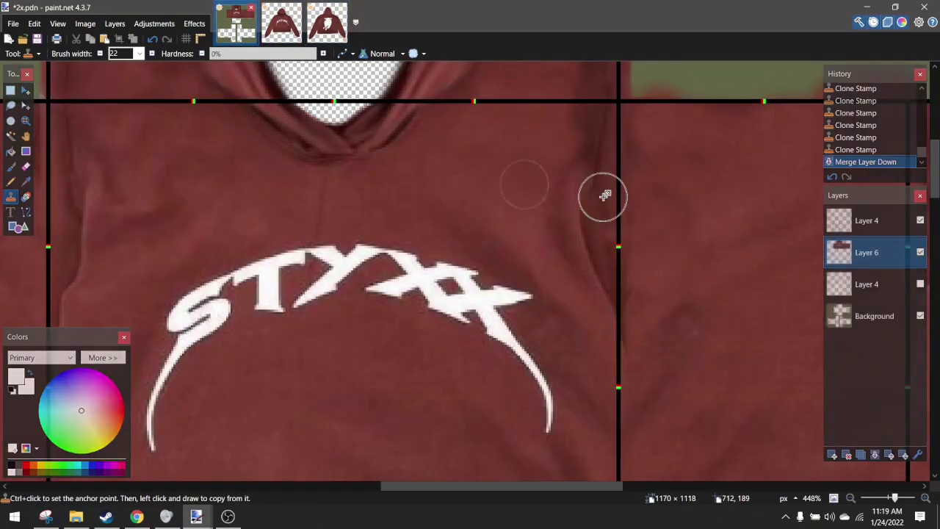
pyautogui.scroll(-5, 604, 191)
pyautogui.scroll(4, 587, 184)
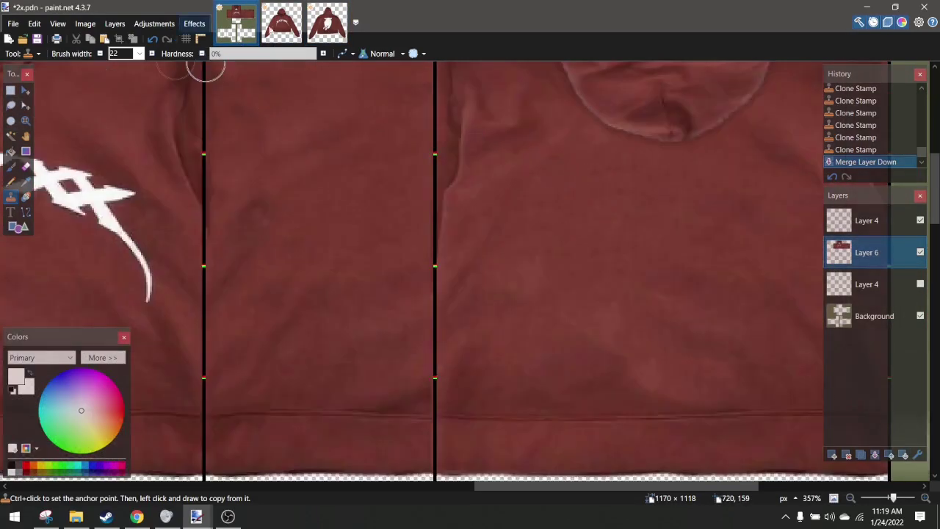
# Copy the bull print from the hoodie back photo with a rectangular selection and paste it on a new layer in the template
pyautogui.click(328, 22)
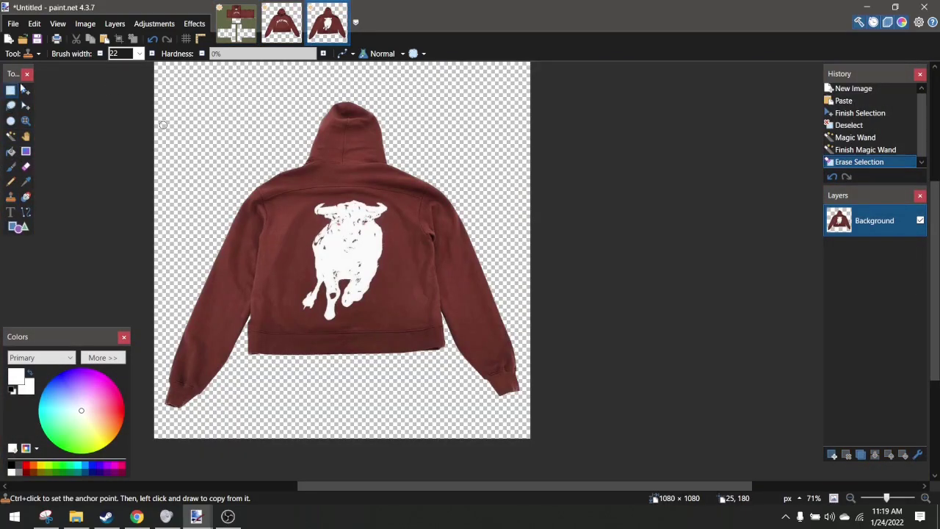
pyautogui.click(14, 89)
pyautogui.scroll(4, 440, 293)
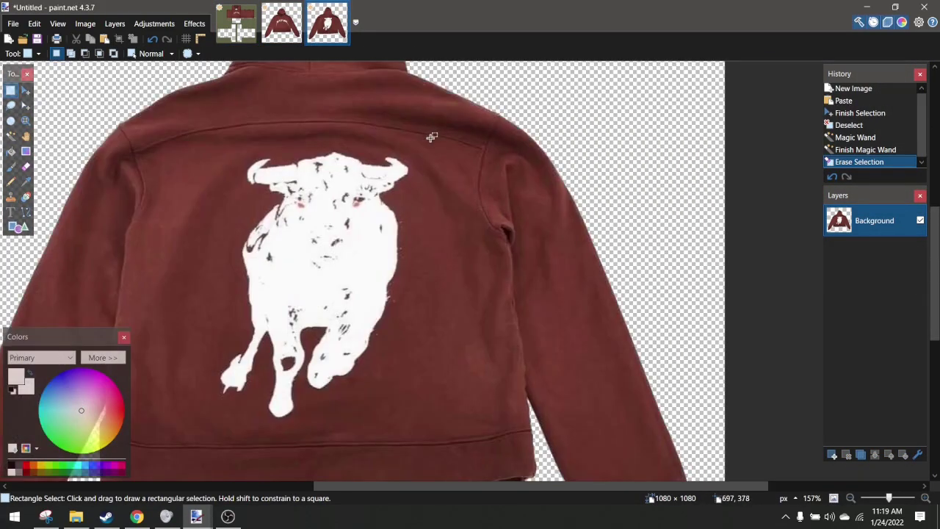
pyautogui.moveTo(431, 138); pyautogui.dragTo(204, 422)
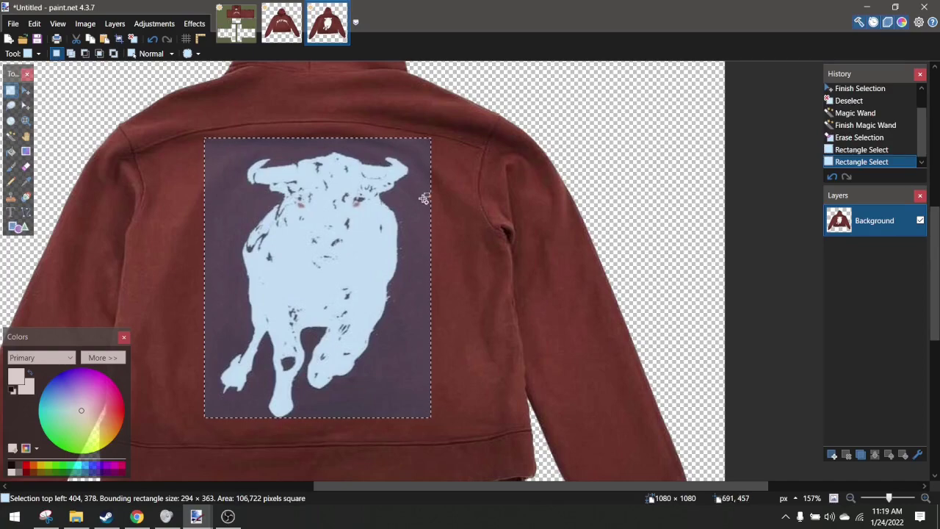
pyautogui.click(236, 22)
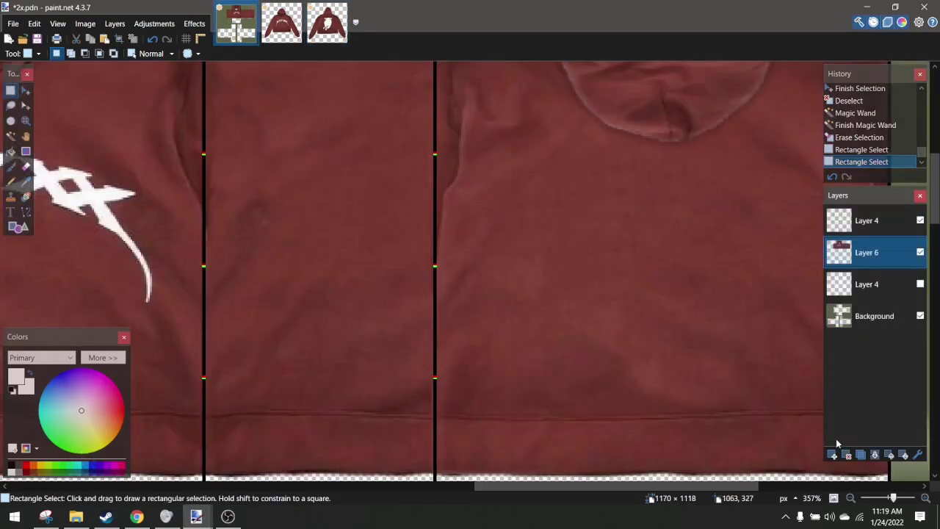
pyautogui.scroll(-4, 497, 409)
pyautogui.hotkey('ctrl', 'v')
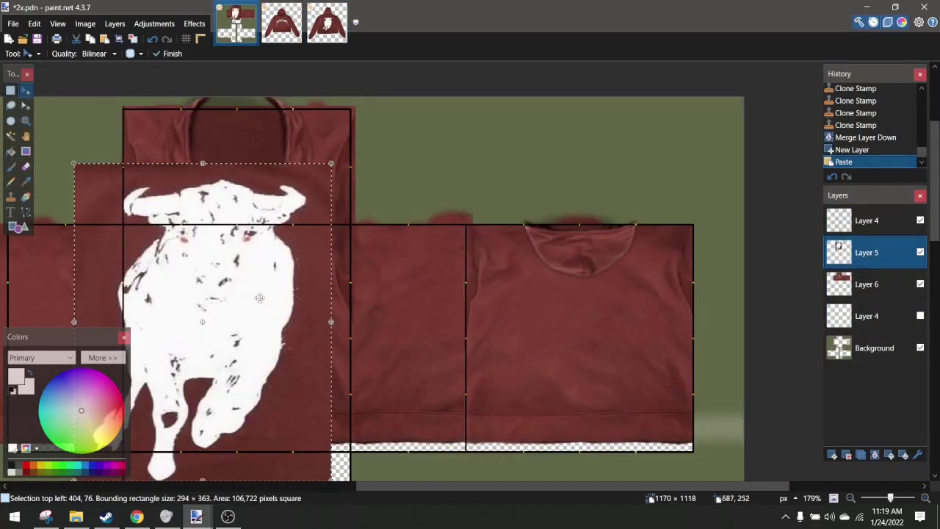
# Move the pasted bull print onto the back panel below the hood and scale it down to about 142 × 176 px
pyautogui.moveTo(231, 160); pyautogui.dragTo(520, 161)
pyautogui.moveTo(500, 109); pyautogui.dragTo(514, 265)
pyautogui.scroll(2, 527, 310)
pyautogui.moveTo(527, 314); pyautogui.dragTo(667, 266)
pyautogui.scroll(-1, 666, 271)
pyautogui.scroll(1, 667, 276)
pyautogui.scroll(1, 666, 276)
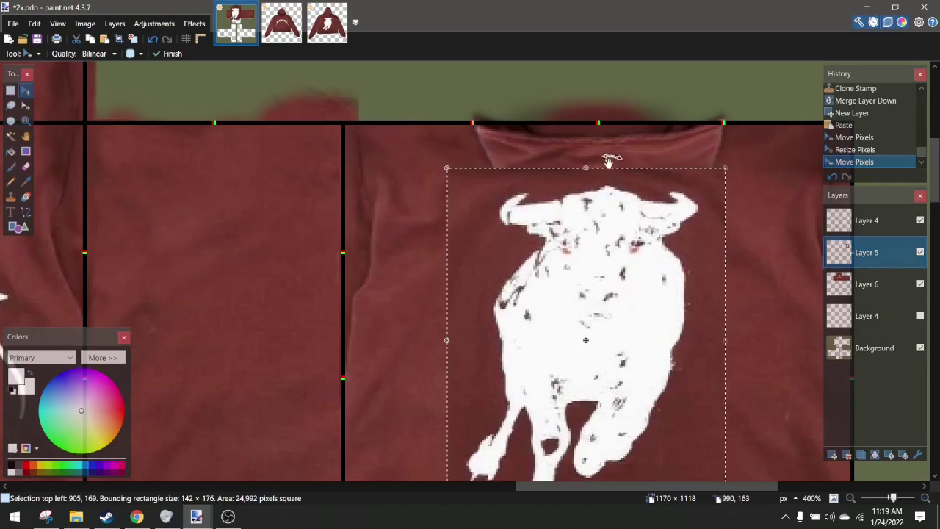
# Resize the bull print to about 173 × 174 px, centre it on the back panel and deselect it
pyautogui.moveTo(606, 166); pyautogui.dragTo(536, 177)
pyautogui.scroll(-3, 713, 312)
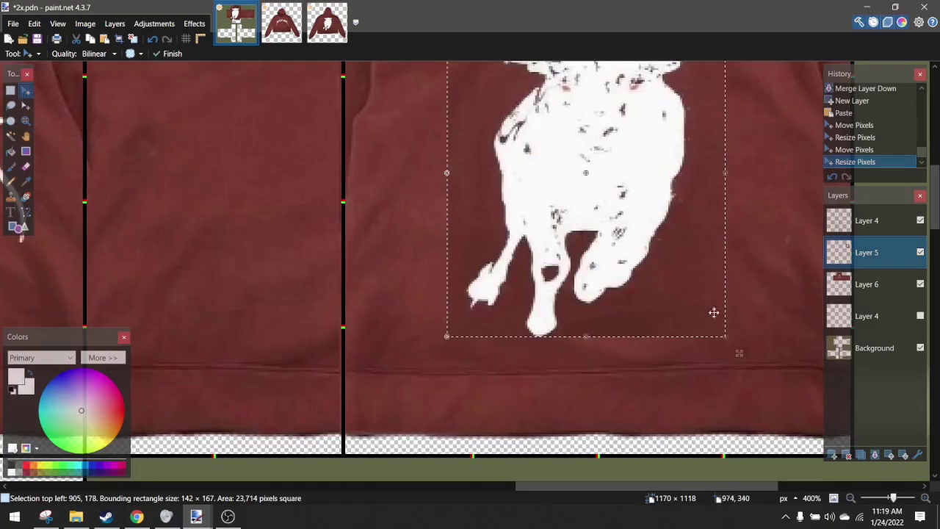
pyautogui.moveTo(747, 340); pyautogui.dragTo(788, 347)
pyautogui.hscroll(3, 577, 291)
pyautogui.scroll(2, 578, 290)
pyautogui.moveTo(554, 291); pyautogui.dragTo(524, 291)
pyautogui.scroll(-2, 523, 291)
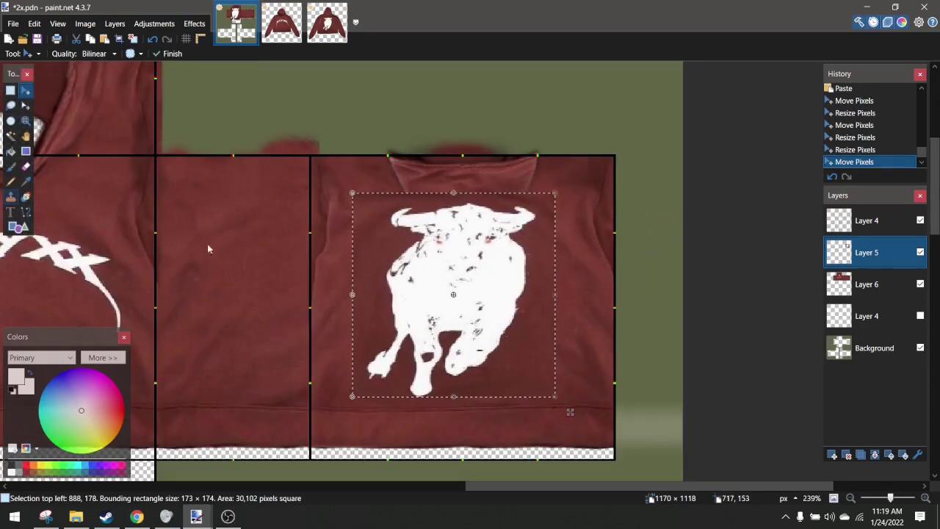
pyautogui.scroll(5, 477, 219)
pyautogui.hotkey('ctrl', 'd')
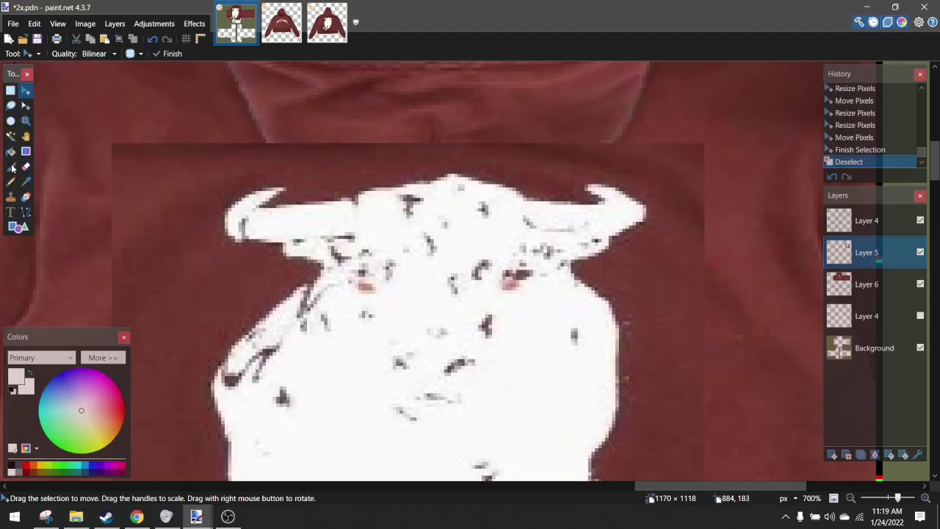
# Select the maroon fabric around the bull print with the Magic Wand at 46% tolerance, erase it and deselect
pyautogui.click(10, 136)
pyautogui.click(205, 175)
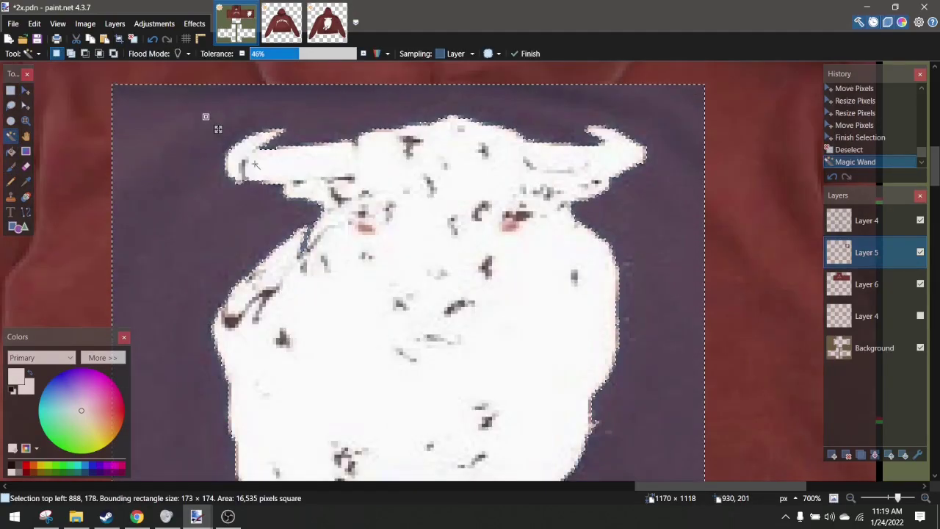
pyautogui.scroll(-5, 253, 165)
pyautogui.scroll(-3, 253, 165)
pyautogui.press('Delete')
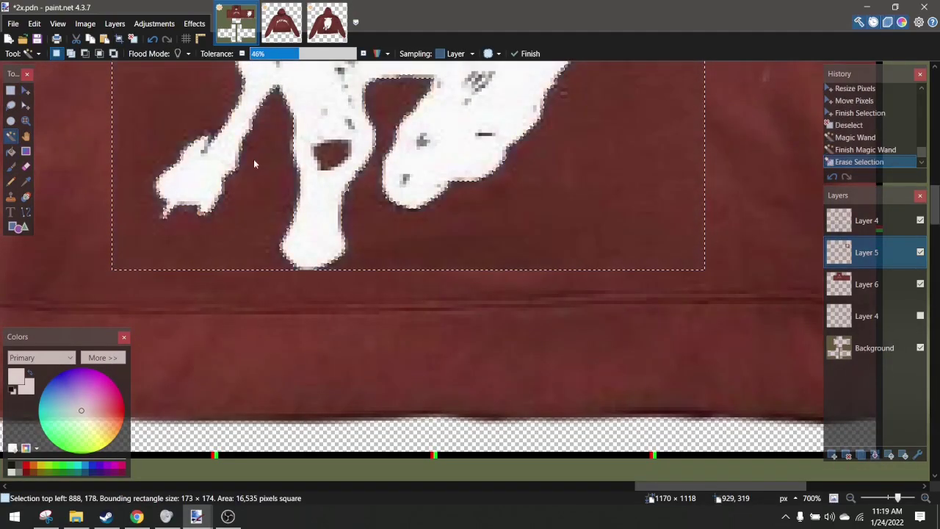
pyautogui.scroll(-5, 253, 160)
pyautogui.scroll(-2, 365, 129)
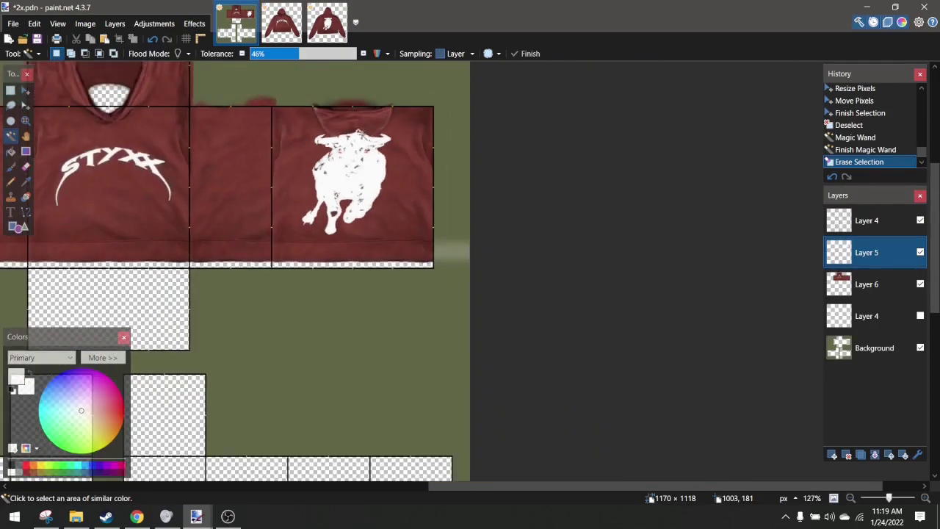
# Erase the top of the bull's head where it overlaps the hood, using a 22-wide Eraser at 53% hardness
pyautogui.scroll(4, 207, 101)
pyautogui.click(25, 165)
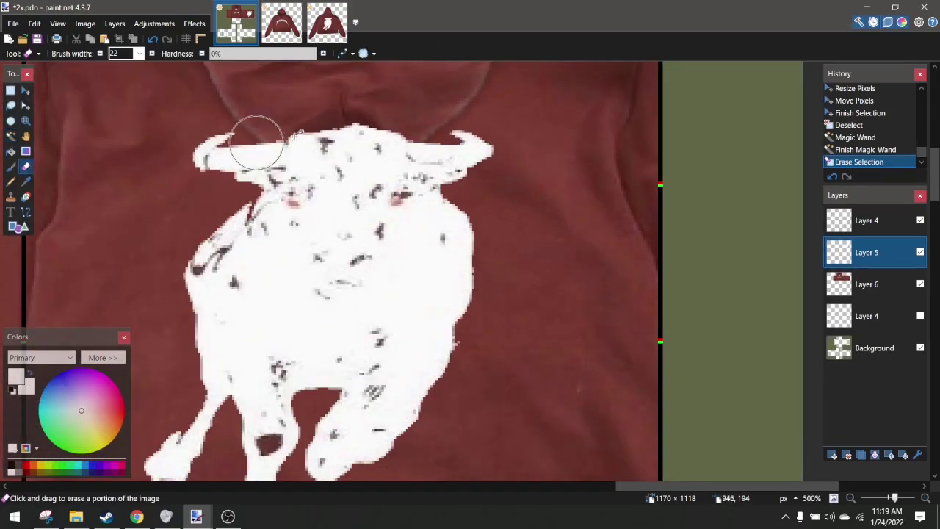
pyautogui.scroll(4, 248, 147)
pyautogui.hotkey('ctrl', 'z')
pyautogui.moveTo(349, 238)
pyautogui.mouseDown()
pyautogui.moveTo(252, 61)
pyautogui.moveTo(319, 207)
pyautogui.moveTo(357, 225)
pyautogui.moveTo(475, 251)
pyautogui.moveTo(518, 242)
pyautogui.moveTo(633, 183)
pyautogui.mouseUp()
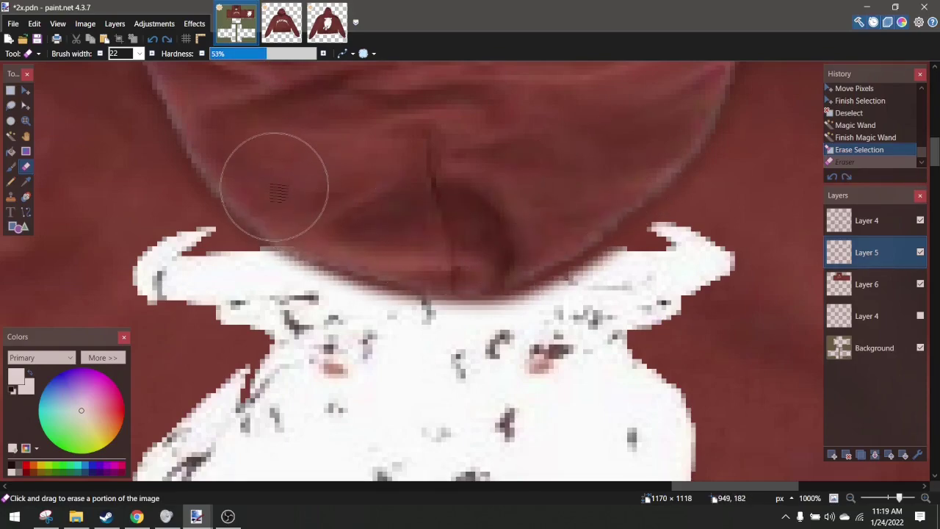
pyautogui.moveTo(329, 223); pyautogui.dragTo(332, 214)
pyautogui.scroll(-10, 331, 215)
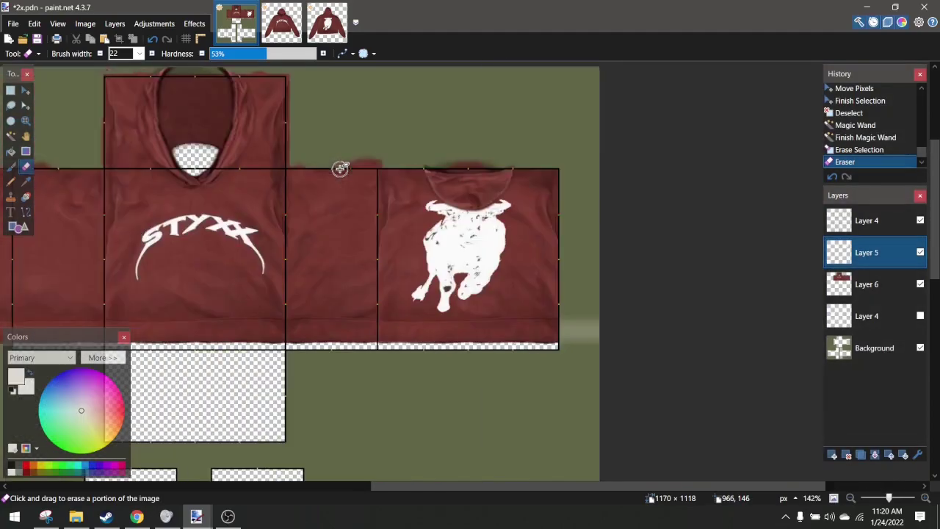
# Examine how the front and back prints sit on the hoodie panels, including the bull's edge along the hood
pyautogui.scroll(2, 576, 176)
pyautogui.scroll(3, 491, 179)
pyautogui.scroll(-5, 667, 195)
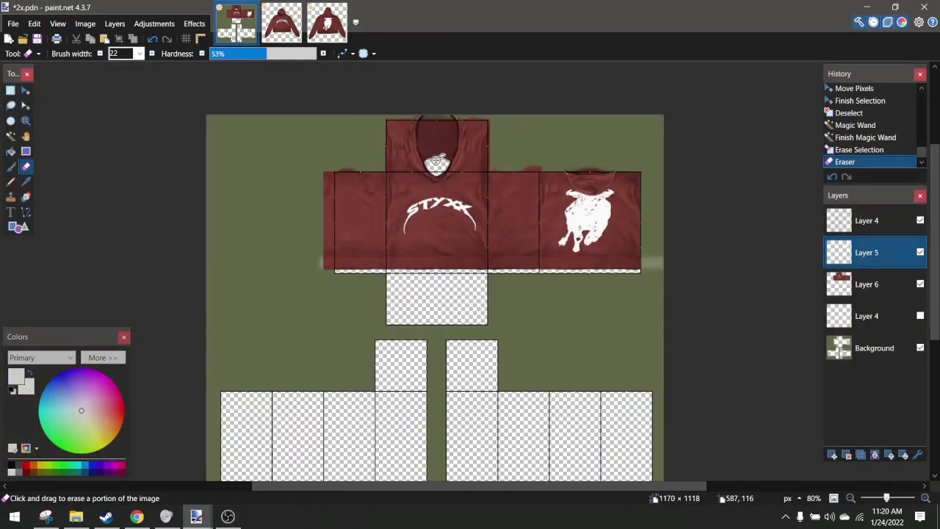
pyautogui.scroll(1, 605, 169)
pyautogui.scroll(3, 720, 184)
pyautogui.scroll(-2, 695, 188)
pyautogui.hscroll(2, 394, 136)
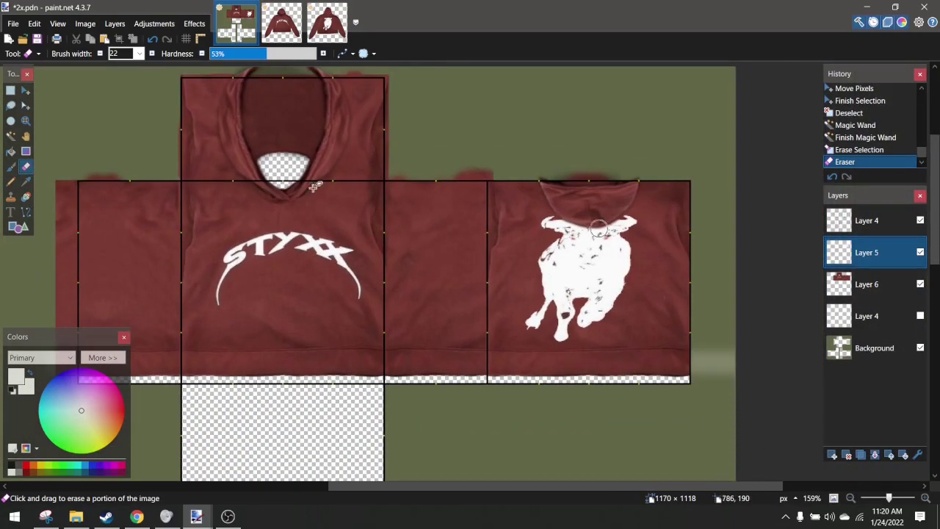
pyautogui.scroll(1, 375, 180)
pyautogui.scroll(-2, 693, 357)
pyautogui.hscroll(2, 692, 357)
pyautogui.scroll(3, 725, 418)
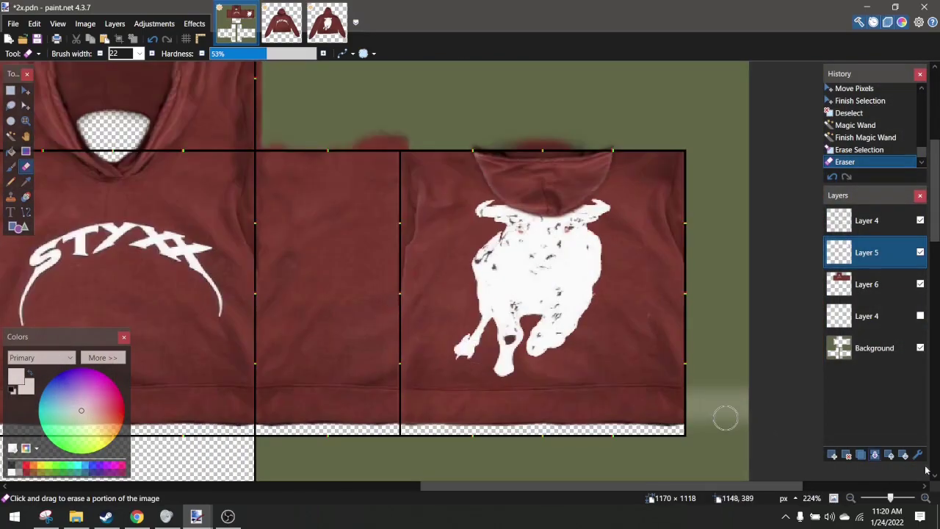
# Merge the bull print layer (Layer 5) down into hoodie Layer 6
pyautogui.hotkey('ctrl', 'm')
pyautogui.scroll(-6, 677, 365)
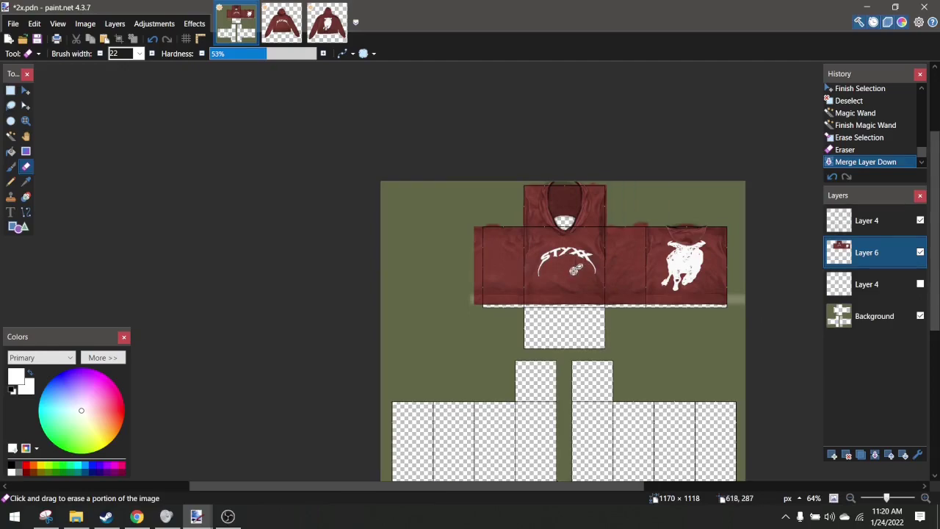
pyautogui.hscroll(2, 609, 284)
pyautogui.scroll(3, 438, 306)
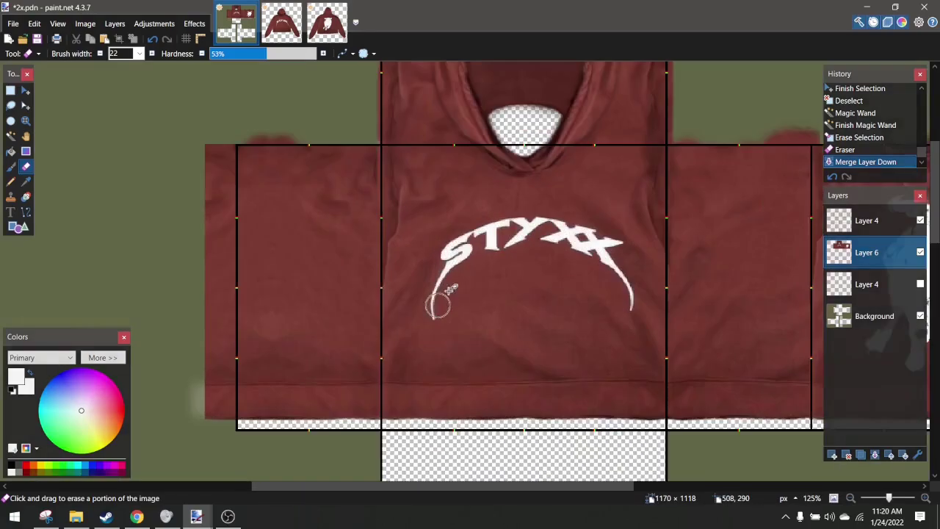
# Copy the STYXX print with a rectangular selection of about 218 × 127 px and paste it on a new layer
pyautogui.click(11, 89)
pyautogui.scroll(3, 450, 210)
pyautogui.moveTo(164, 200); pyautogui.dragTo(392, 331)
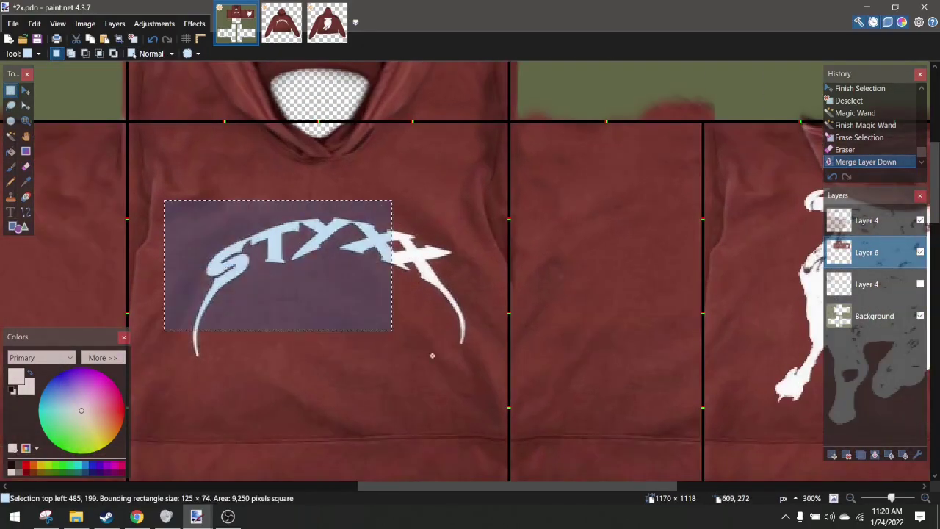
pyautogui.moveTo(432, 355); pyautogui.dragTo(485, 386)
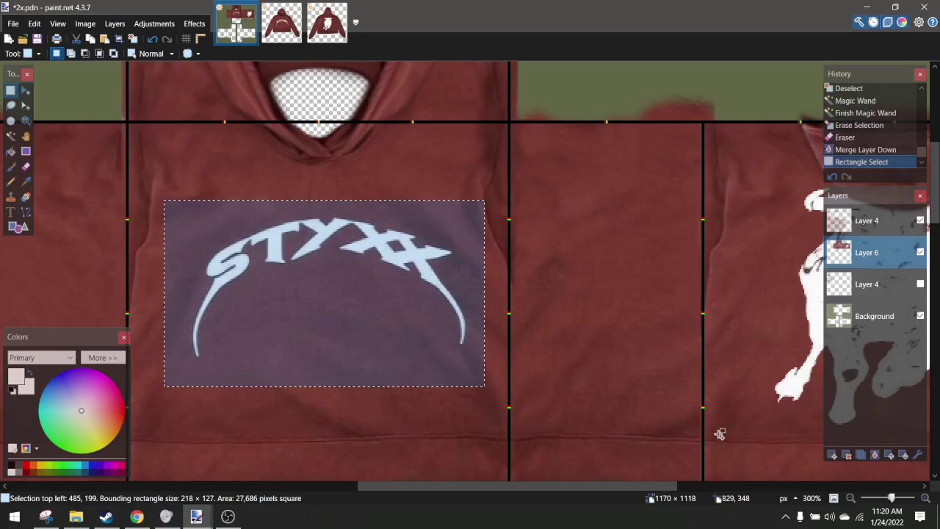
pyautogui.hotkey('ctrl', 'c')
pyautogui.click(832, 454)
pyautogui.hotkey('ctrl', 'v')
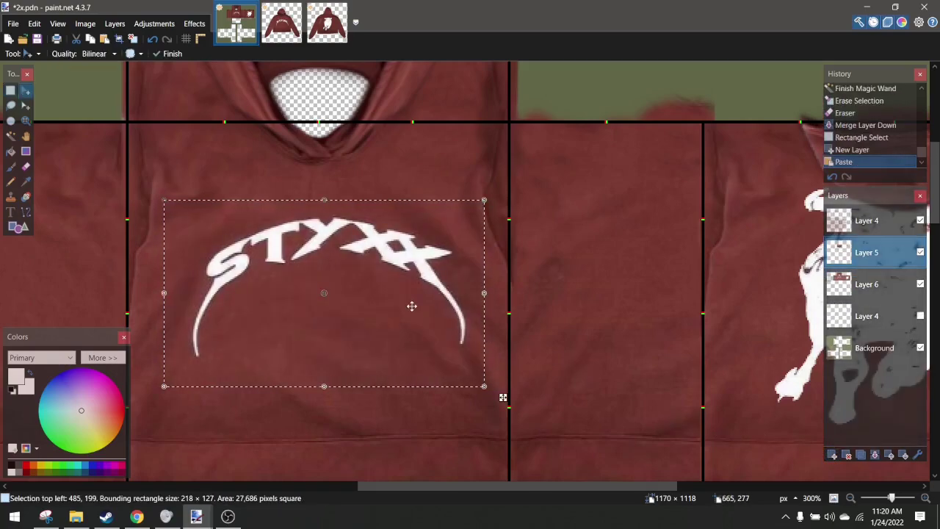
# Enlarge the pasted STYXX print to about 152 px tall, centre it on the upper front panel over the original and deselect
pyautogui.moveTo(411, 306); pyautogui.dragTo(389, 270)
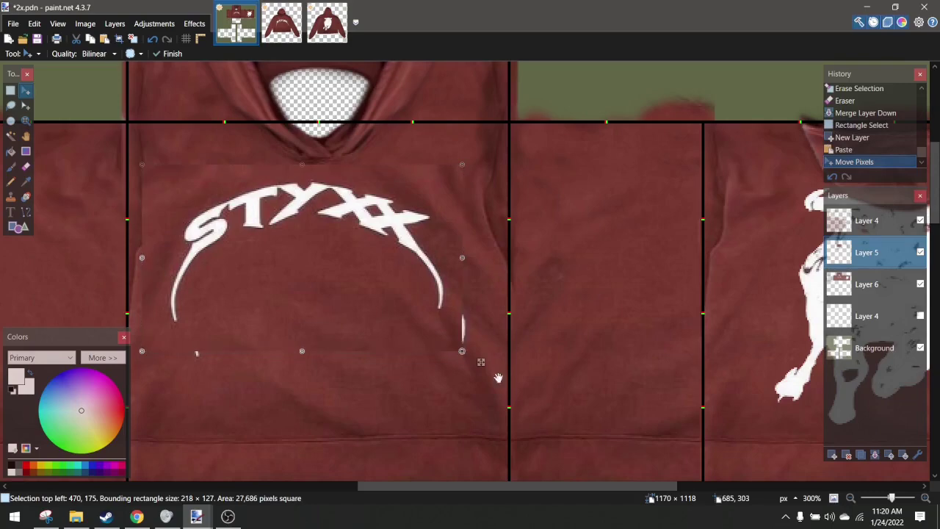
pyautogui.moveTo(462, 352); pyautogui.dragTo(525, 388)
pyautogui.moveTo(478, 344); pyautogui.dragTo(457, 336)
pyautogui.scroll(-3, 456, 333)
pyautogui.moveTo(448, 295); pyautogui.dragTo(484, 301)
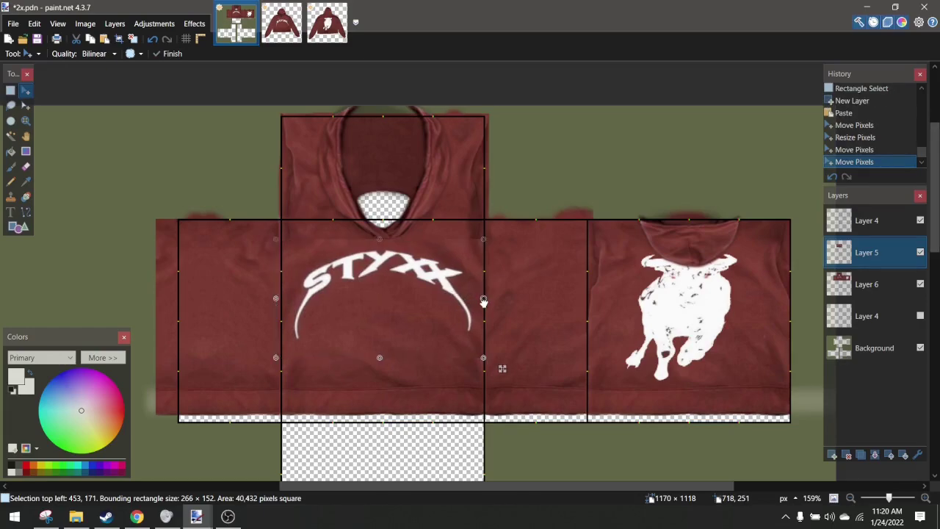
pyautogui.scroll(-4, 484, 302)
pyautogui.scroll(-1, 488, 290)
pyautogui.hotkey('ctrl', 'd')
# Erase the pasted STYXX patch's visible outer edges with a soft Eraser, brush width 60 and hardness 0%, blending it into the hoodie
pyautogui.scroll(3, 451, 235)
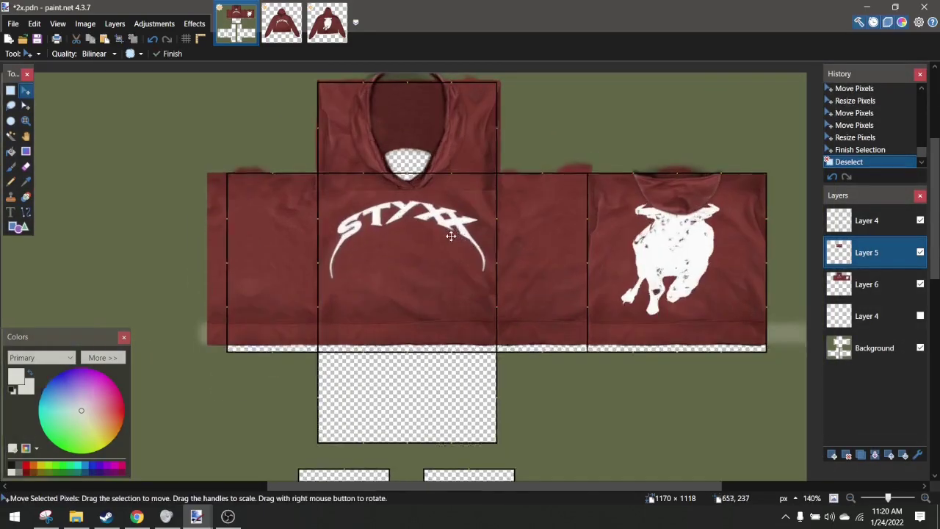
pyautogui.scroll(3, 351, 214)
pyautogui.click(25, 166)
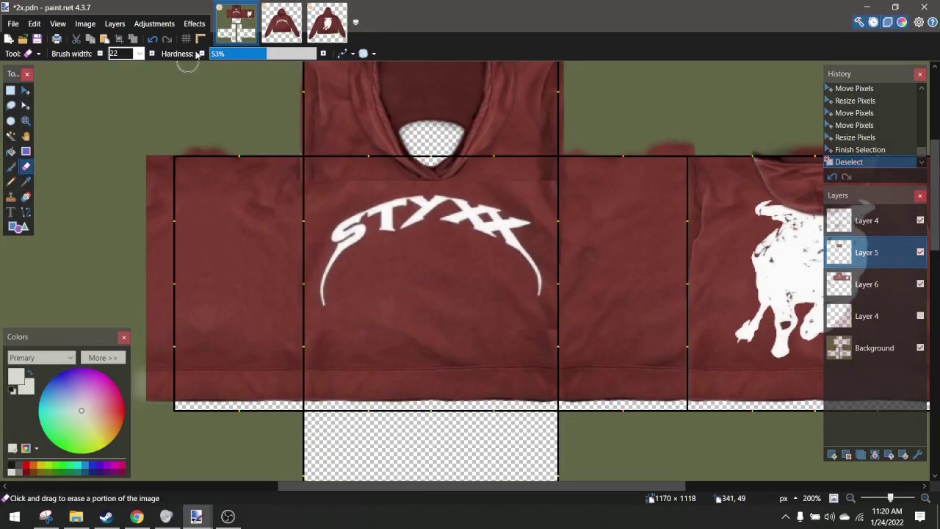
pyautogui.click(139, 54)
pyautogui.click(127, 109)
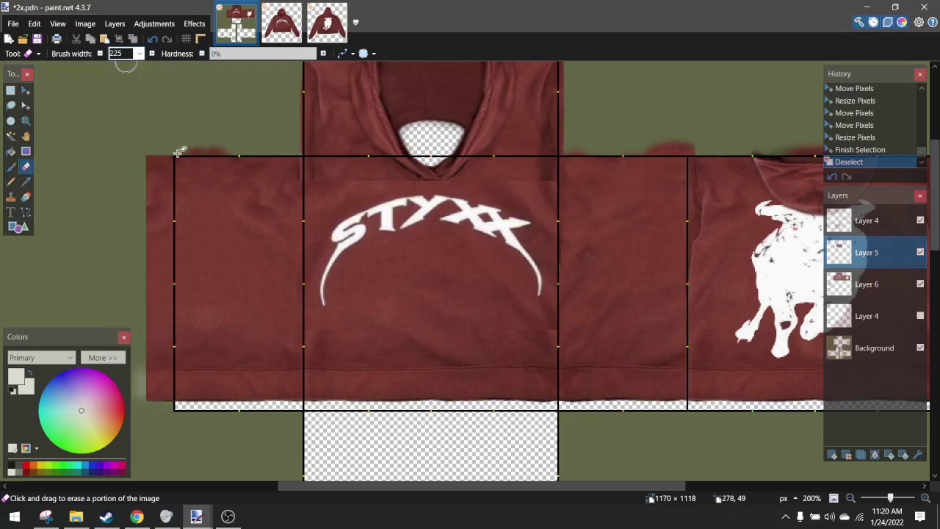
pyautogui.scroll(1, 195, 125)
pyautogui.click(138, 54)
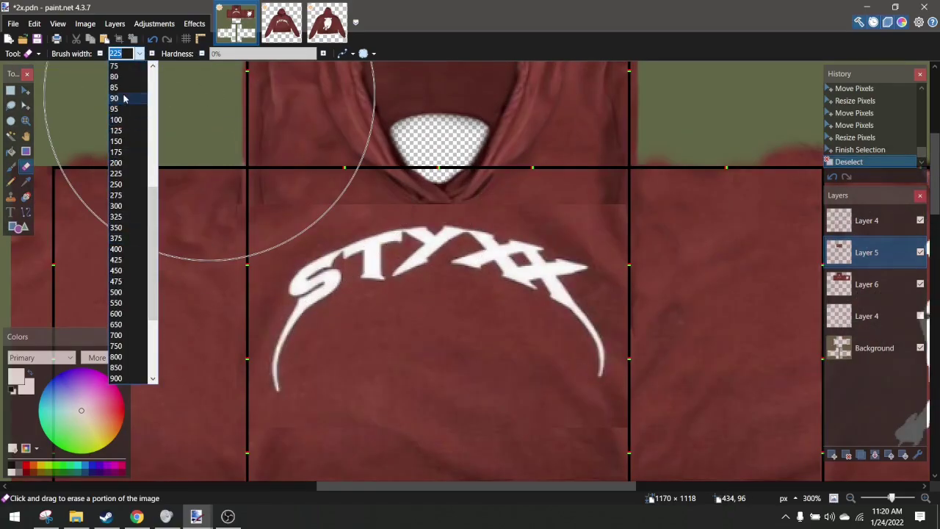
pyautogui.scroll(2, 124, 92)
pyautogui.click(121, 96)
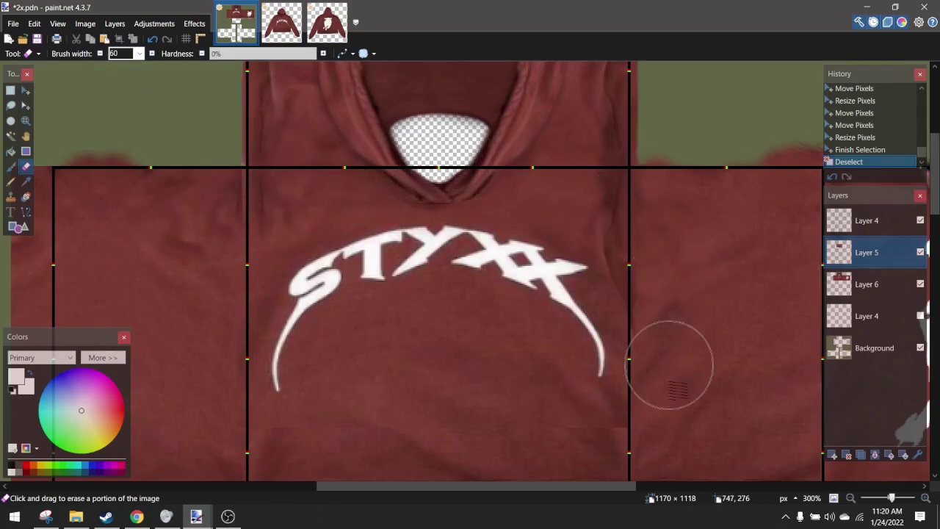
pyautogui.hscroll(-2, 587, 444)
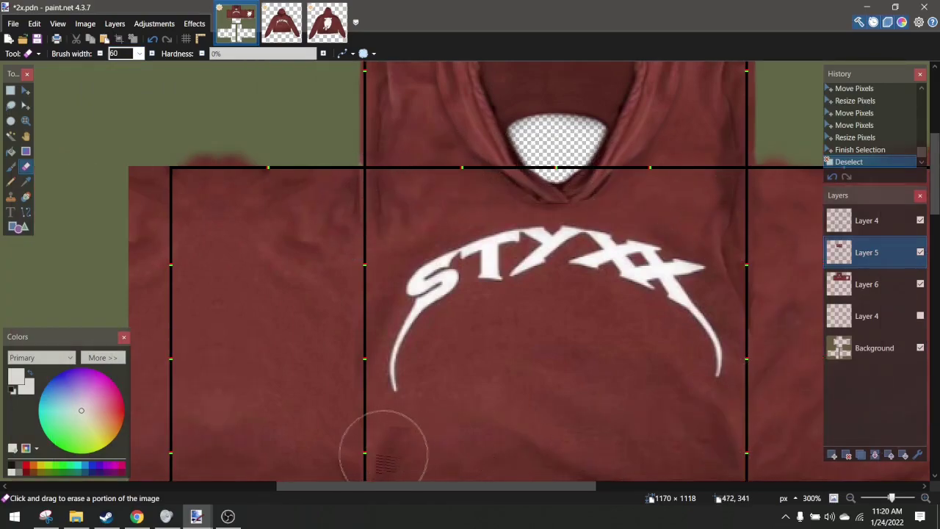
pyautogui.moveTo(332, 303); pyautogui.dragTo(342, 213)
pyautogui.scroll(-5, 342, 214)
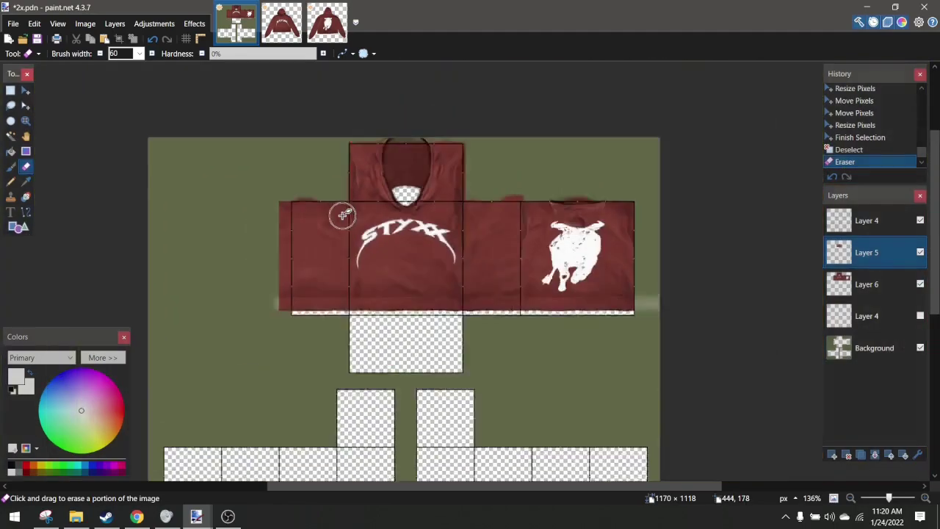
# Select the area around the enlarged STYXX print, rotate it by about 2° to level the arc, and deselect
pyautogui.scroll(3, 355, 197)
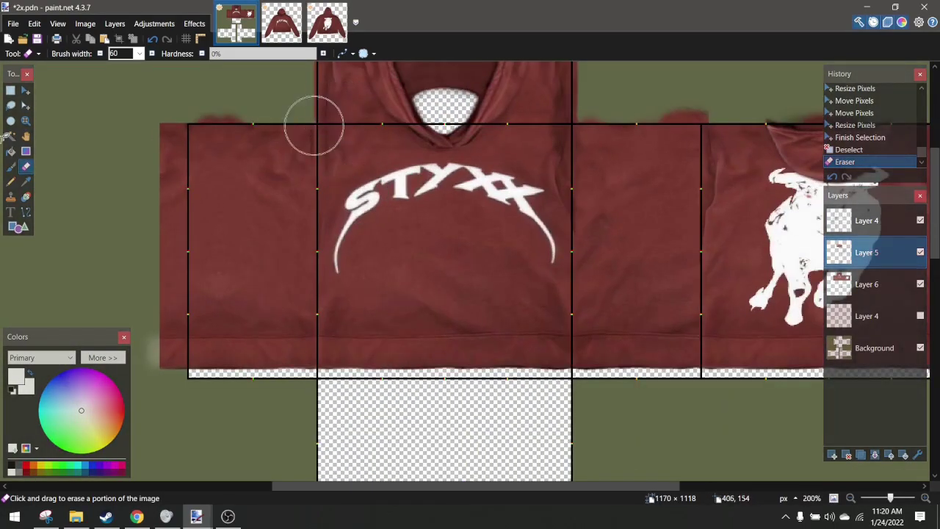
pyautogui.press('s')
pyautogui.moveTo(252, 111); pyautogui.dragTo(602, 337)
pyautogui.click(25, 90)
pyautogui.scroll(-7, 602, 338)
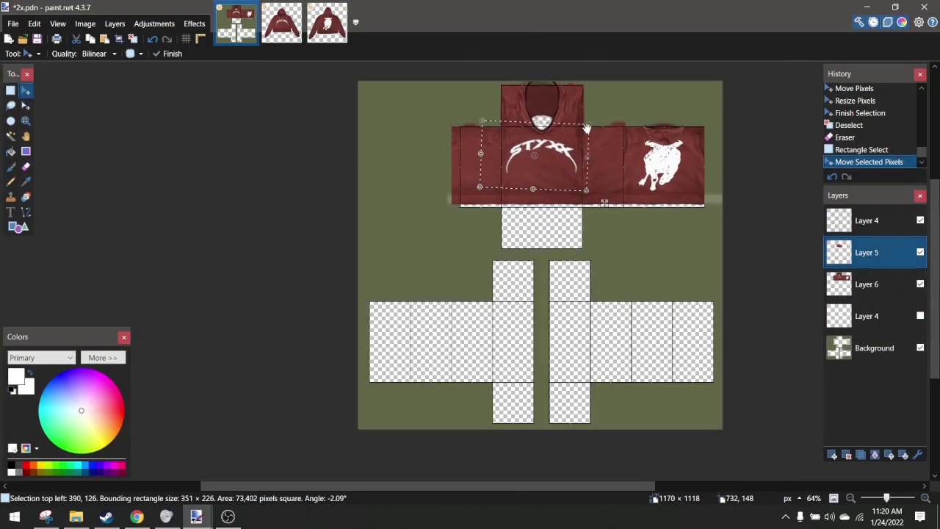
pyautogui.hotkey('ctrl', 'd')
pyautogui.scroll(7, 380, 103)
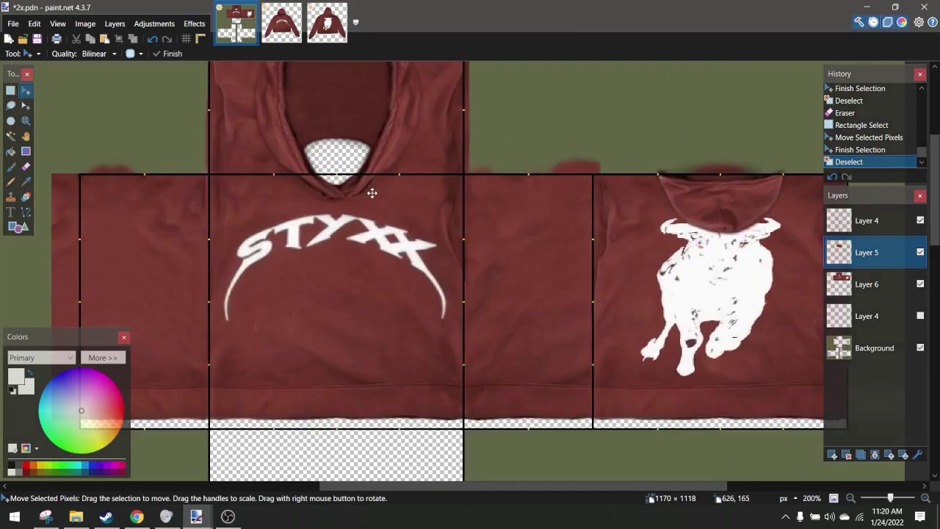
# Select the STYXX print with a rectangle of about 307 × 170 px, squash it to 154 px tall, nudge it into place and deselect
pyautogui.click(167, 182)
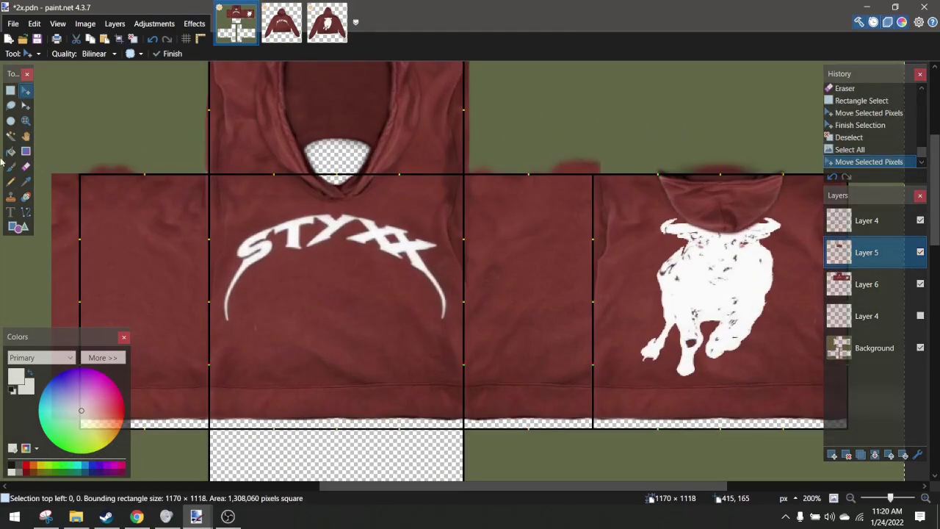
pyautogui.click(10, 91)
pyautogui.moveTo(184, 175); pyautogui.dragTo(485, 341)
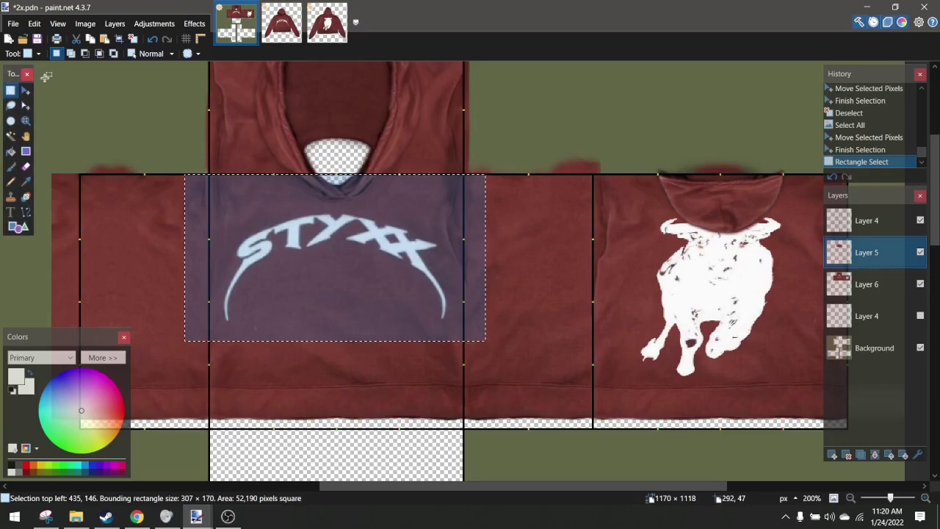
pyautogui.click(25, 90)
pyautogui.moveTo(346, 345); pyautogui.dragTo(351, 331)
pyautogui.moveTo(394, 272); pyautogui.dragTo(396, 286)
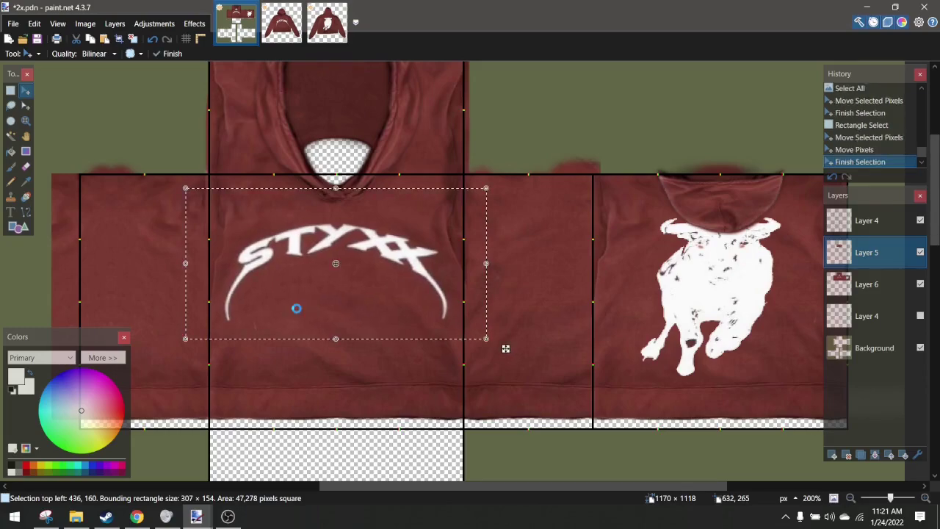
pyautogui.hotkey('ctrl', 'd')
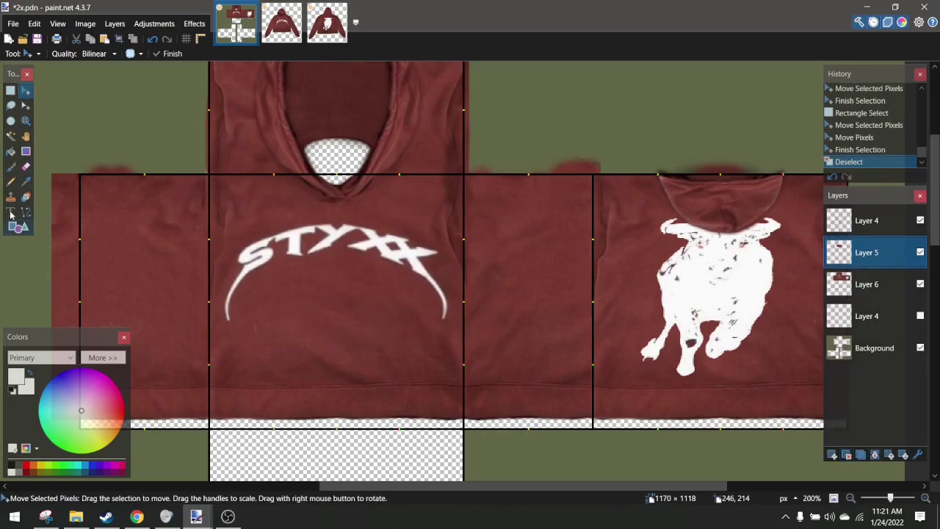
# Clone clean fabric over the marks below the STYXX arc with a brush width of 60, and merge Layer 5 down into Layer 6
pyautogui.click(11, 197)
pyautogui.scroll(4, 269, 313)
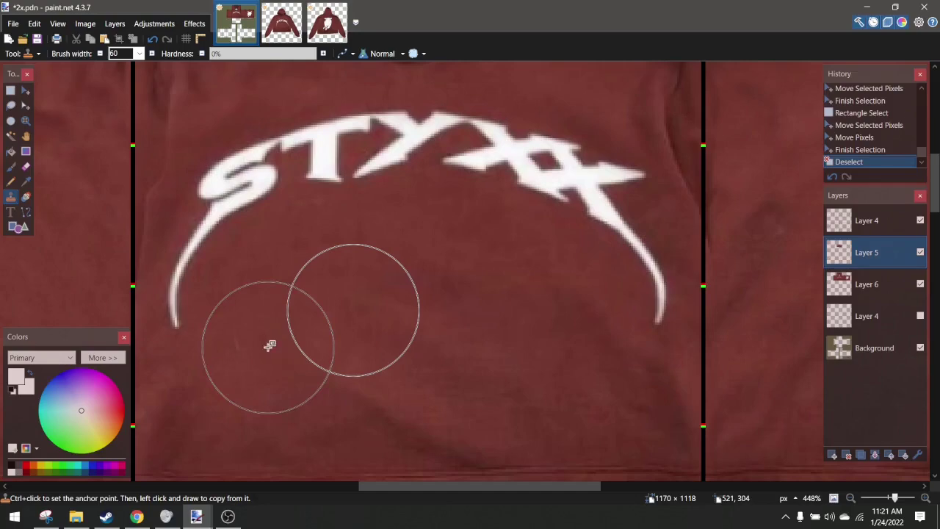
pyautogui.click(265, 342)
pyautogui.click(260, 337)
pyautogui.click(259, 338)
pyautogui.scroll(-5, 474, 298)
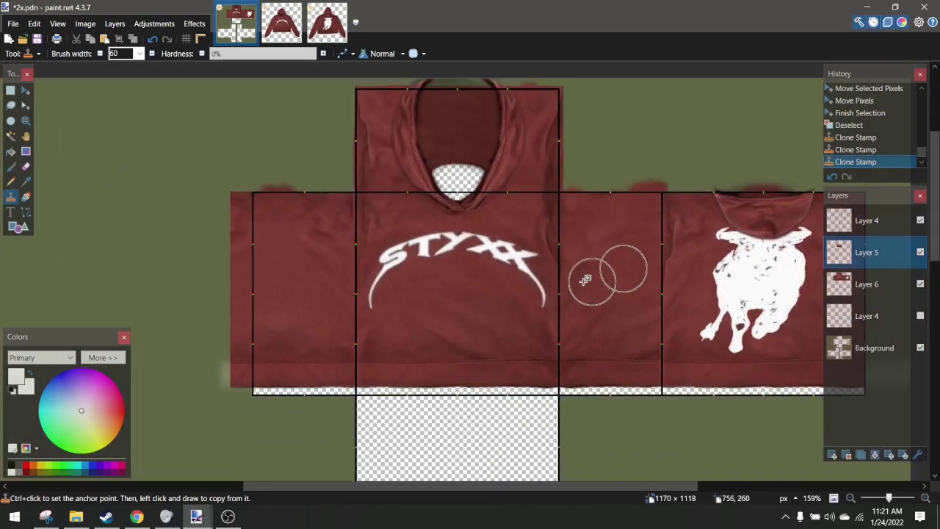
pyautogui.scroll(-4, 584, 280)
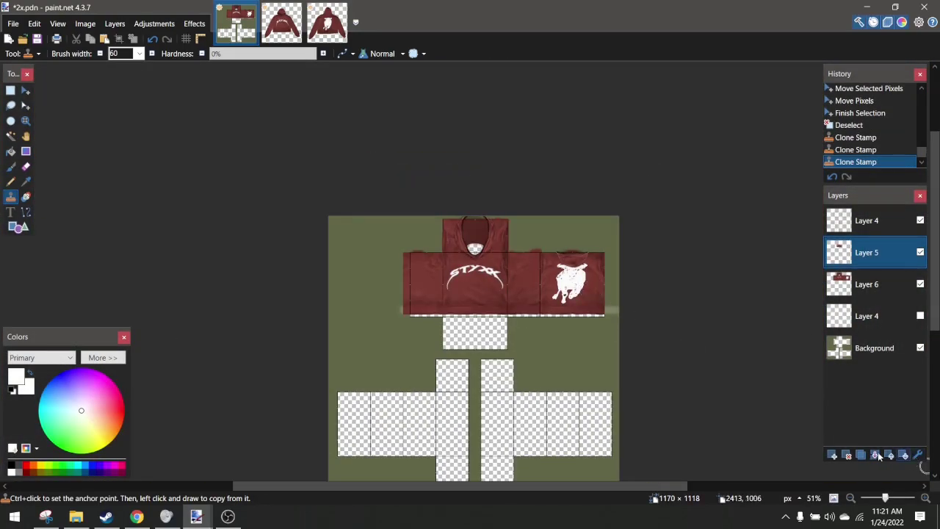
pyautogui.scroll(3, 350, 294)
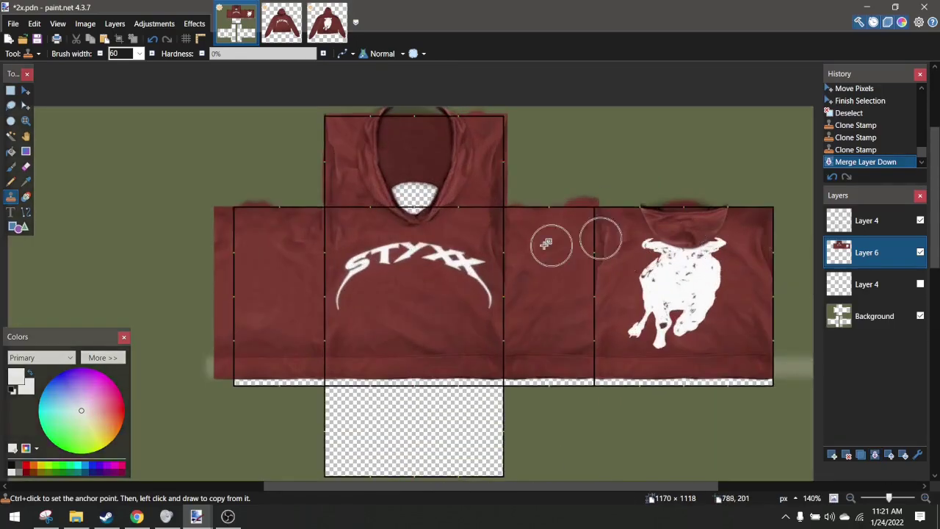
# Copy the torso side panel between front and back (about 134 × 270 px) and paste it onto the left sleeve's innermost panel, aligned with its top edge
pyautogui.scroll(-3, 539, 243)
pyautogui.scroll(5, 538, 243)
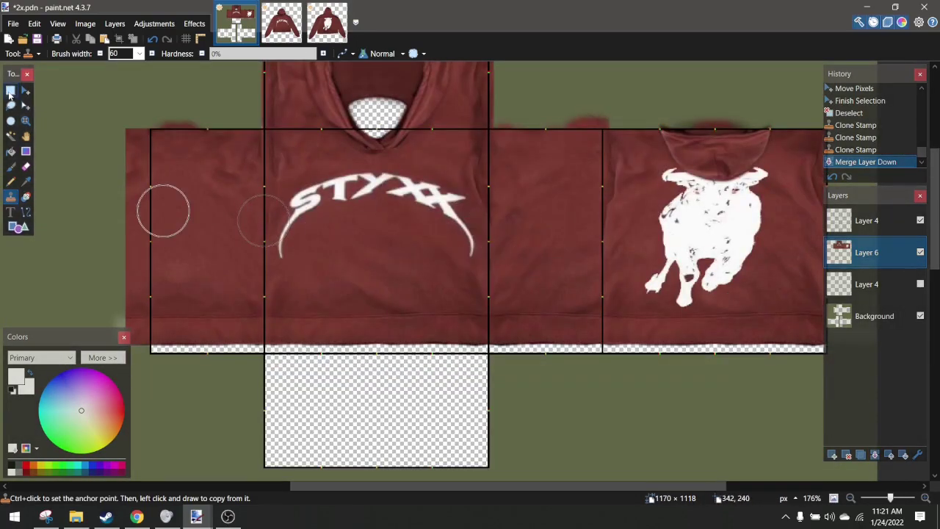
pyautogui.click(10, 90)
pyautogui.scroll(4, 492, 139)
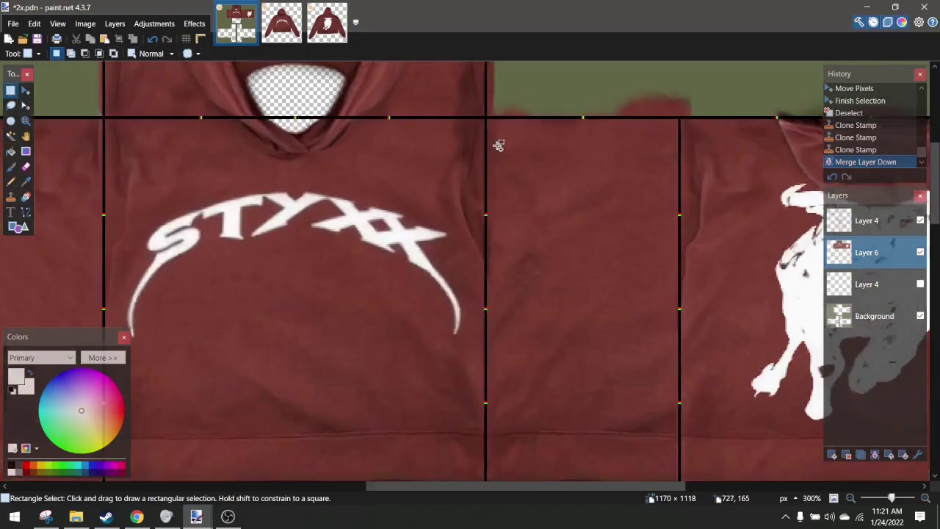
pyautogui.moveTo(484, 213); pyautogui.dragTo(590, 309)
pyautogui.scroll(2, 481, 213)
pyautogui.moveTo(474, 208); pyautogui.dragTo(542, 243)
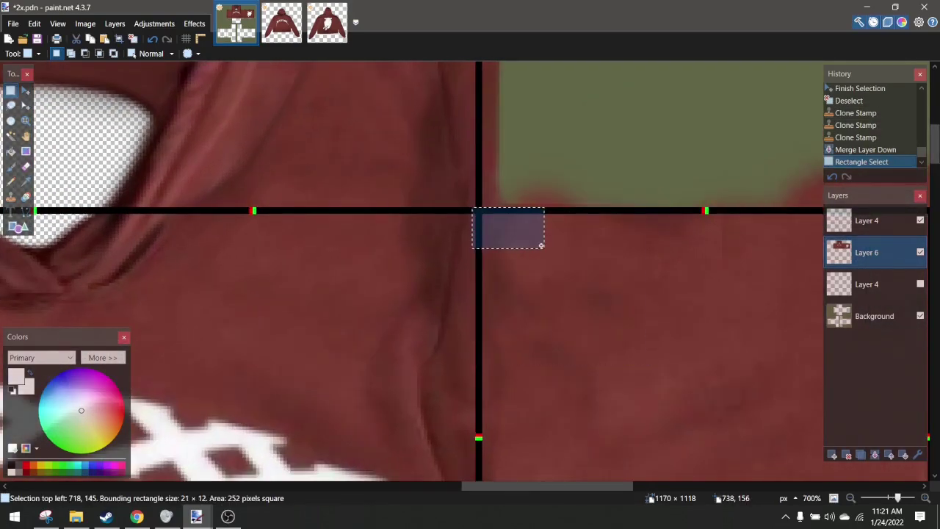
pyautogui.scroll(3, 480, 225)
pyautogui.moveTo(476, 204); pyautogui.dragTo(559, 304)
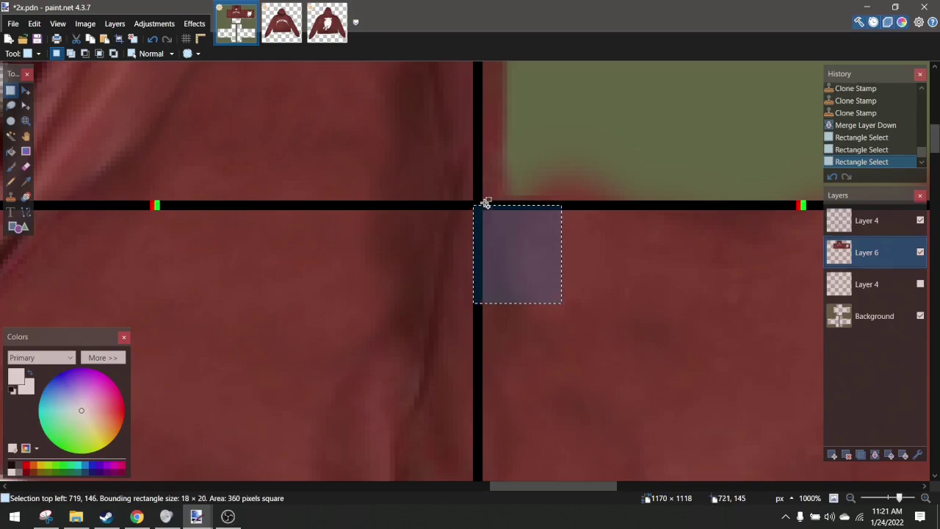
pyautogui.moveTo(476, 201); pyautogui.dragTo(479, 285)
pyautogui.hscroll(11, 524, 254)
pyautogui.scroll(-4, 473, 277)
pyautogui.scroll(-7, 479, 285)
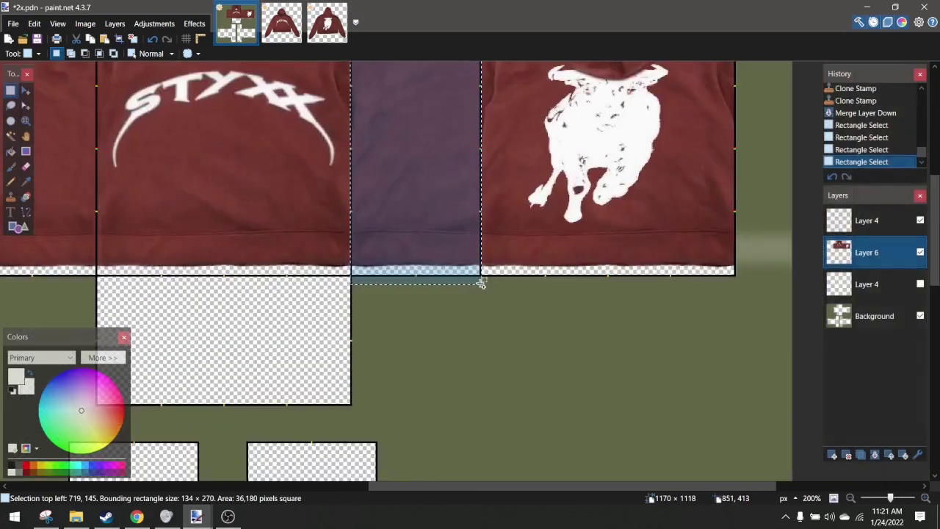
pyautogui.hotkey('ctrl', 'c')
pyautogui.hotkey('ctrl', 'v')
pyautogui.moveTo(445, 225); pyautogui.dragTo(456, 376)
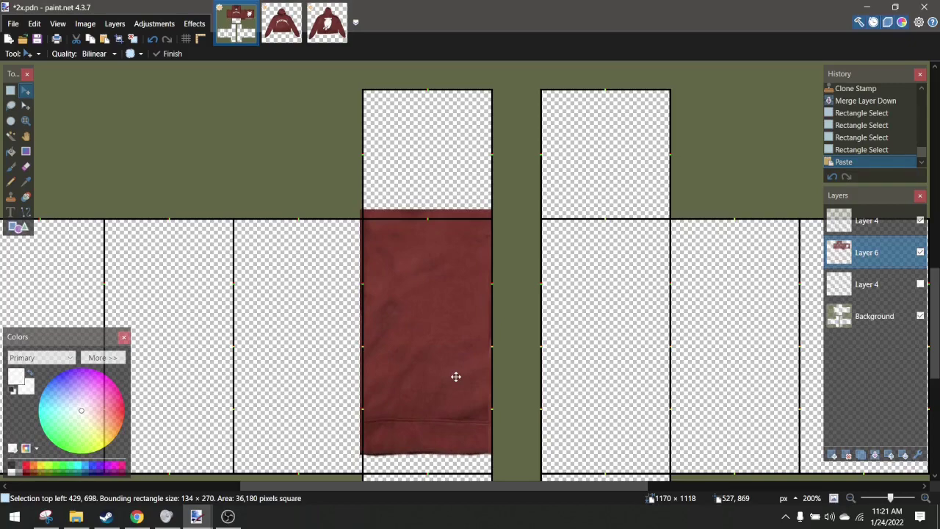
pyautogui.scroll(-1, 453, 372)
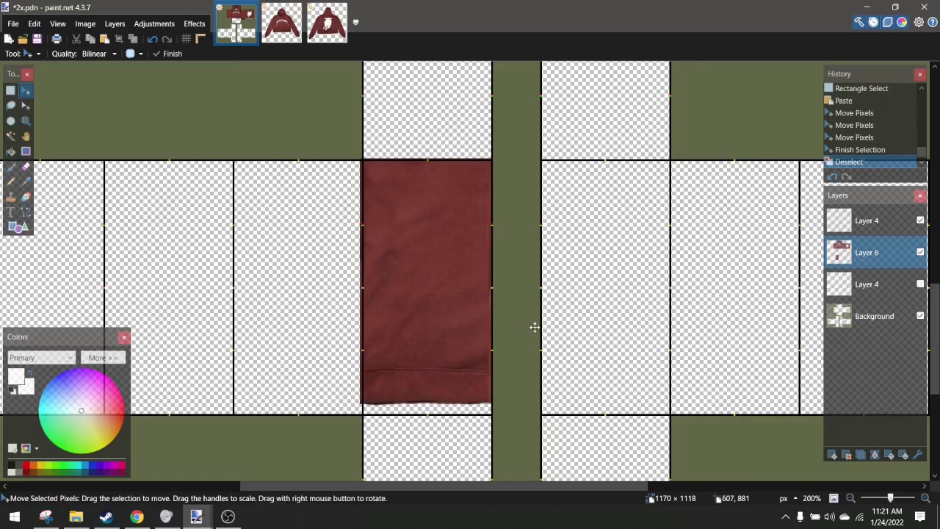
# Move the Background template layer to the top of the layer stack, above the hoodie layers
pyautogui.scroll(-5, 534, 327)
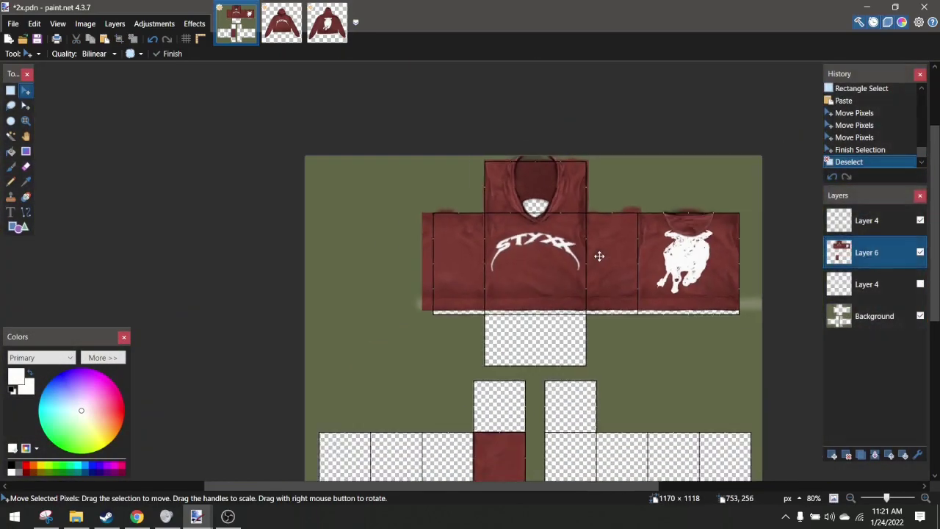
pyautogui.scroll(-4, 599, 256)
pyautogui.scroll(3, 616, 330)
pyautogui.scroll(-3, 617, 330)
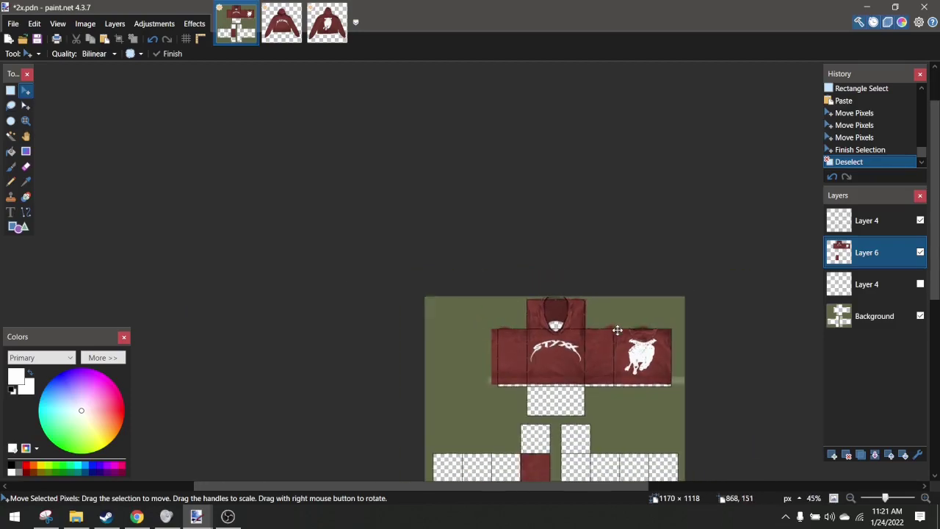
pyautogui.scroll(5, 617, 330)
pyautogui.scroll(-4, 564, 174)
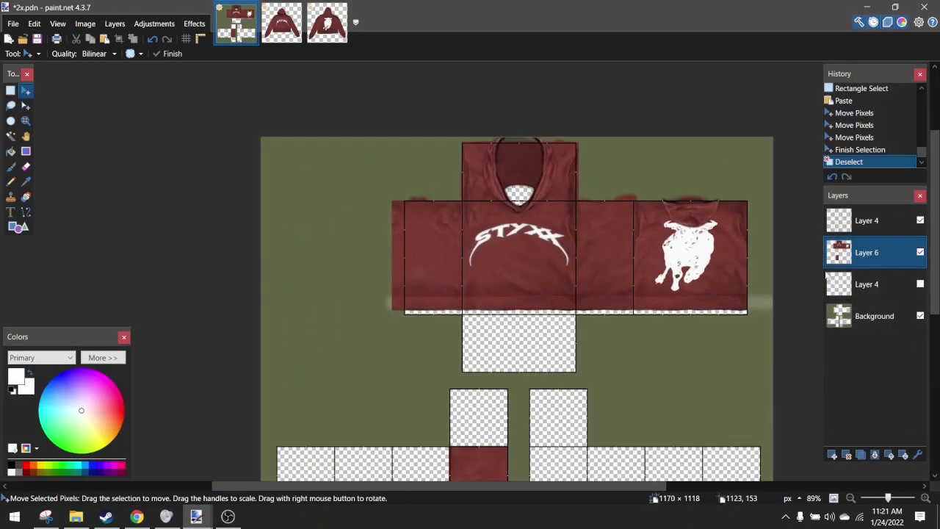
pyautogui.moveTo(870, 316); pyautogui.dragTo(870, 220)
pyautogui.scroll(2, 537, 232)
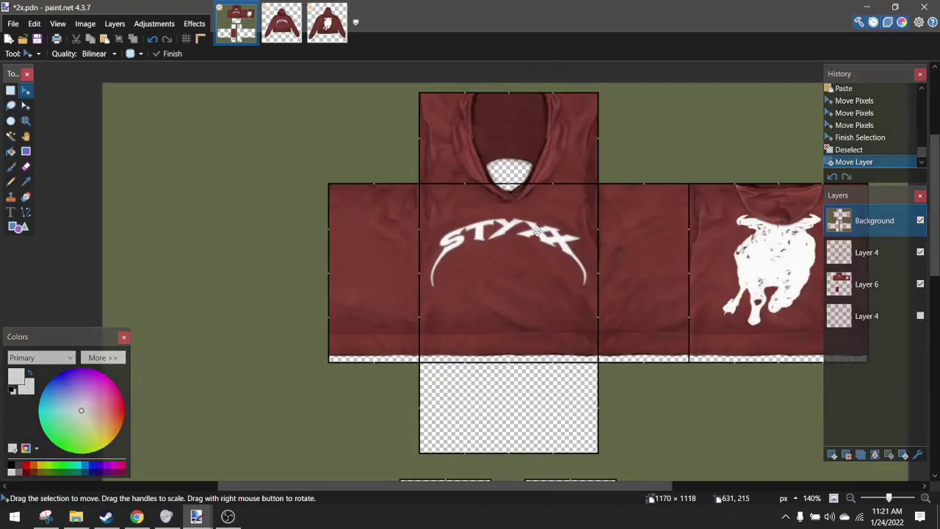
# Examine the hoodie's edges under the template grid, comparing the front hood and shoulders with the side and back panels' upper edges
pyautogui.scroll(-1, 536, 231)
pyautogui.scroll(-2, 547, 220)
pyautogui.scroll(3, 552, 176)
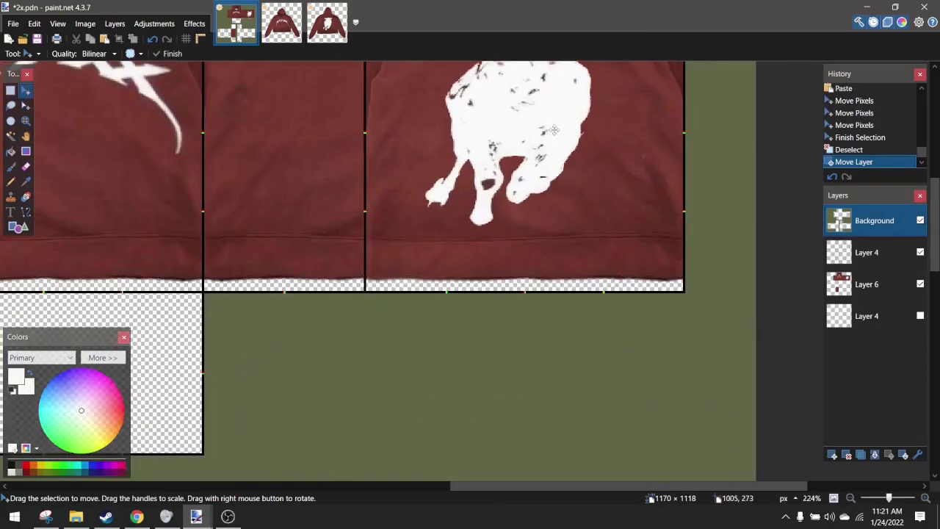
pyautogui.scroll(4, 545, 150)
pyautogui.hscroll(-11, 533, 191)
pyautogui.scroll(5, 534, 191)
pyautogui.hscroll(1, 532, 191)
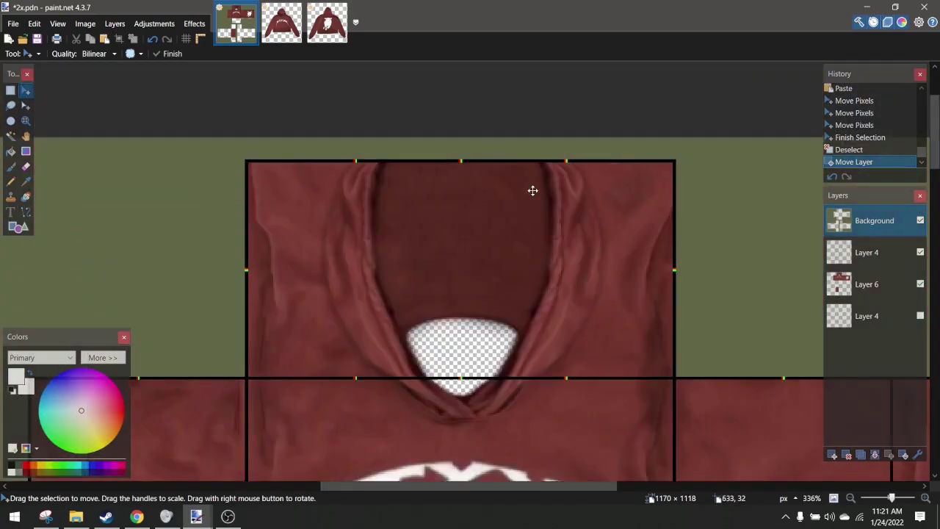
pyautogui.hscroll(5, 531, 190)
pyautogui.hscroll(-3, 531, 190)
pyautogui.hscroll(3, 532, 190)
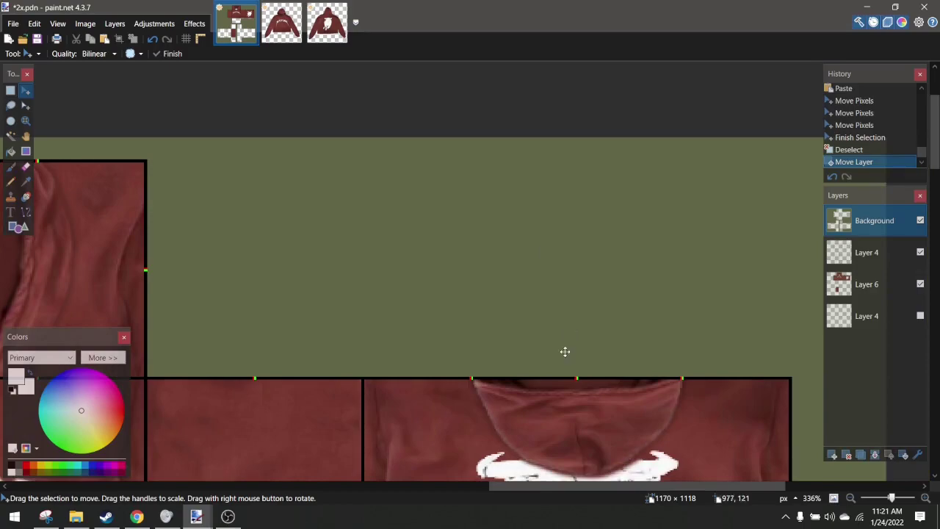
pyautogui.hscroll(-4, 473, 357)
pyautogui.hscroll(2, 473, 356)
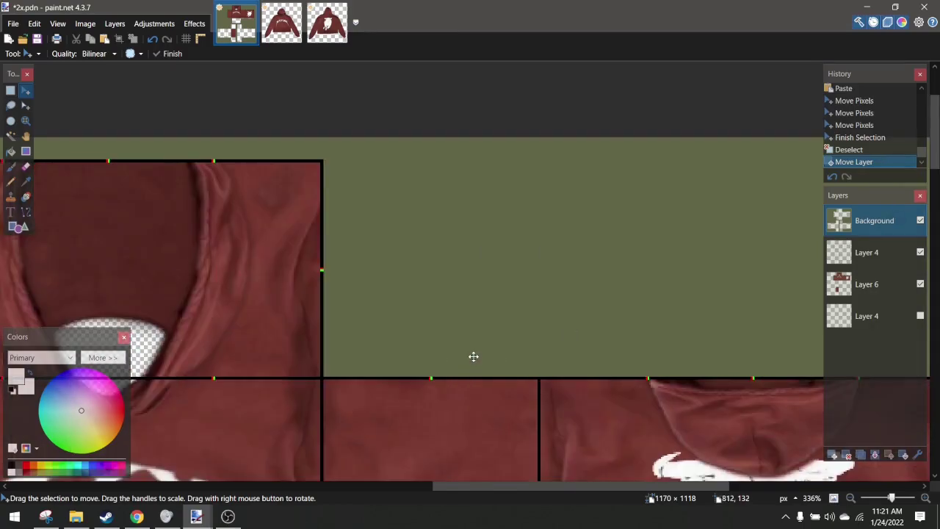
pyautogui.hscroll(3, 436, 399)
pyautogui.hscroll(-4, 182, 222)
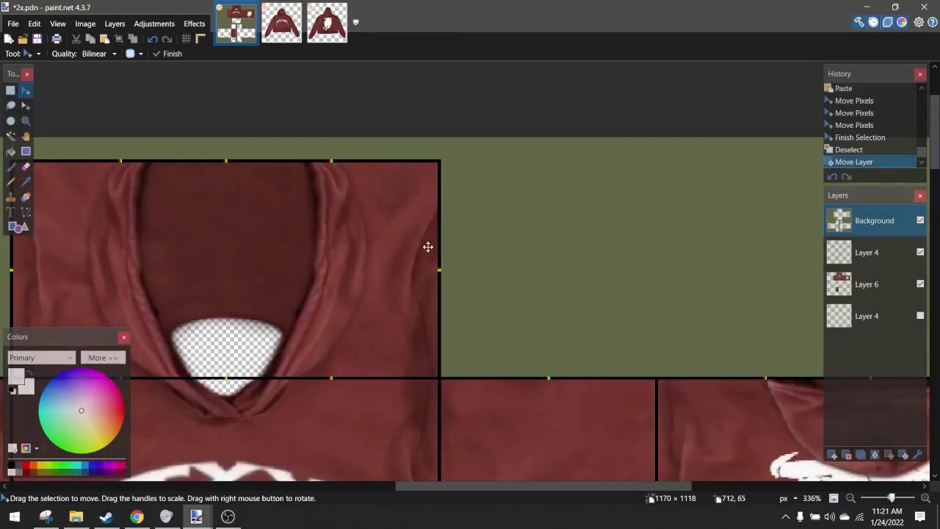
pyautogui.hscroll(2, 427, 248)
pyautogui.hscroll(-3, 215, 182)
pyautogui.hscroll(5, 543, 308)
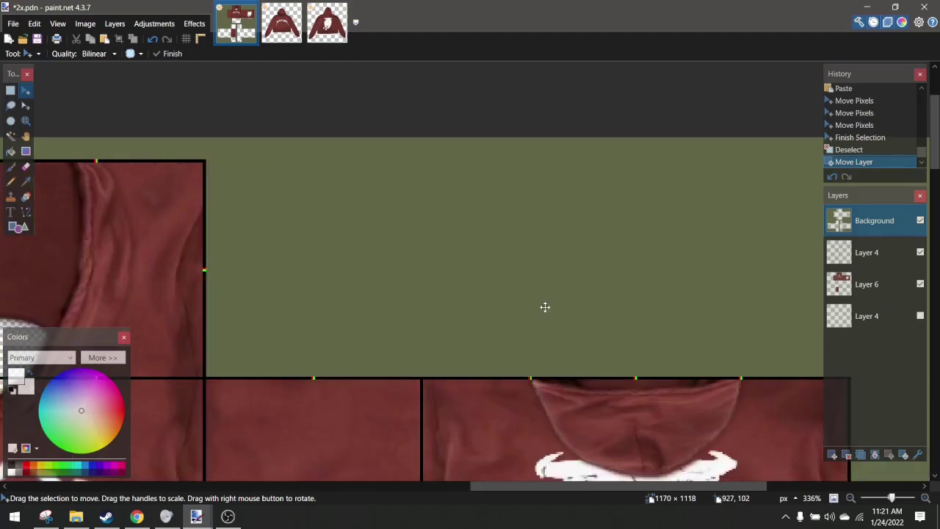
pyautogui.hscroll(-2, 543, 308)
pyautogui.hscroll(-4, 481, 283)
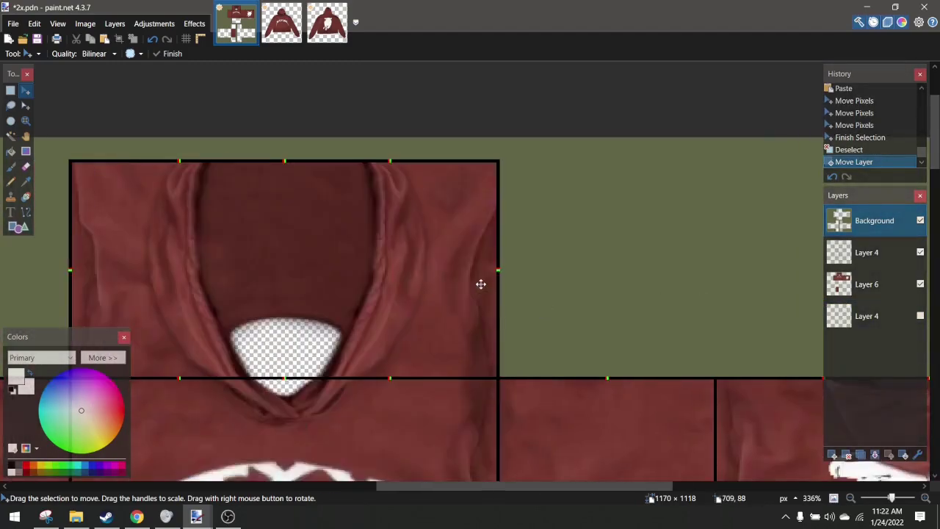
pyautogui.hscroll(5, 696, 287)
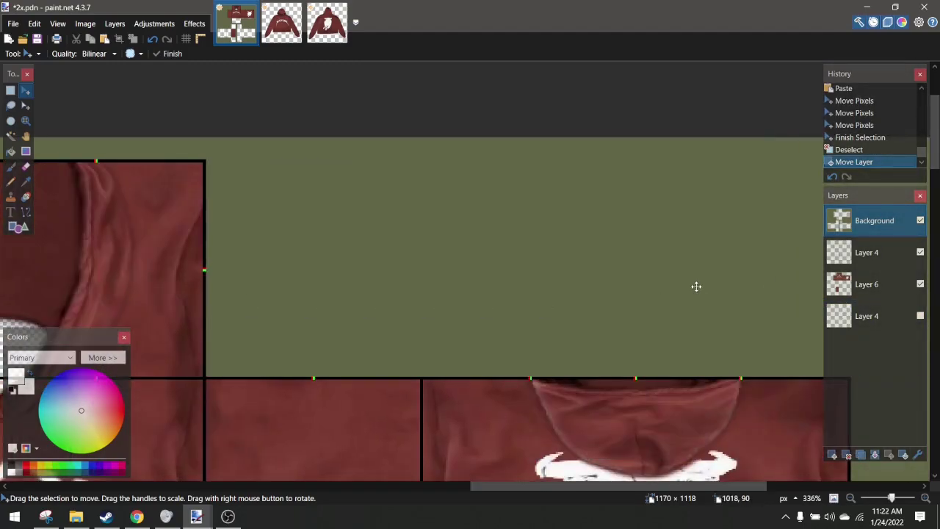
pyautogui.hscroll(-3, 503, 324)
pyautogui.hscroll(3, 512, 323)
pyautogui.hscroll(-8, 524, 330)
pyautogui.hscroll(6, 587, 302)
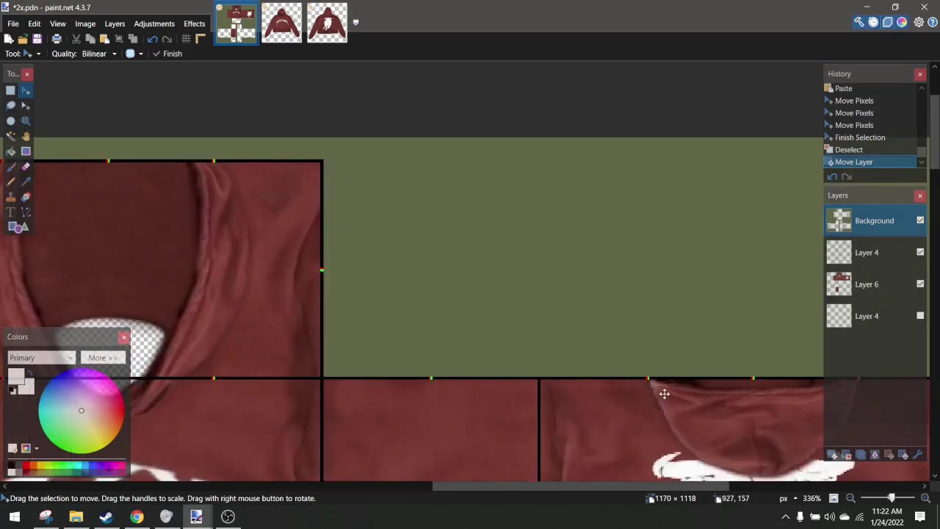
pyautogui.hscroll(5, 810, 335)
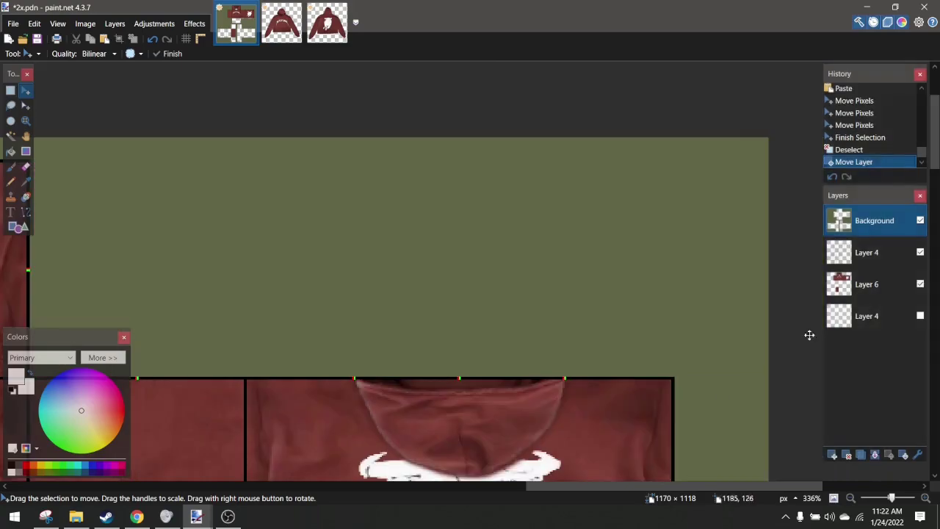
# Liquify Layer 6, pushing the back hood's left corner up and outward past the panel edge with pressure raised to 100%
pyautogui.click(866, 284)
pyautogui.click(194, 24)
pyautogui.moveTo(234, 249)
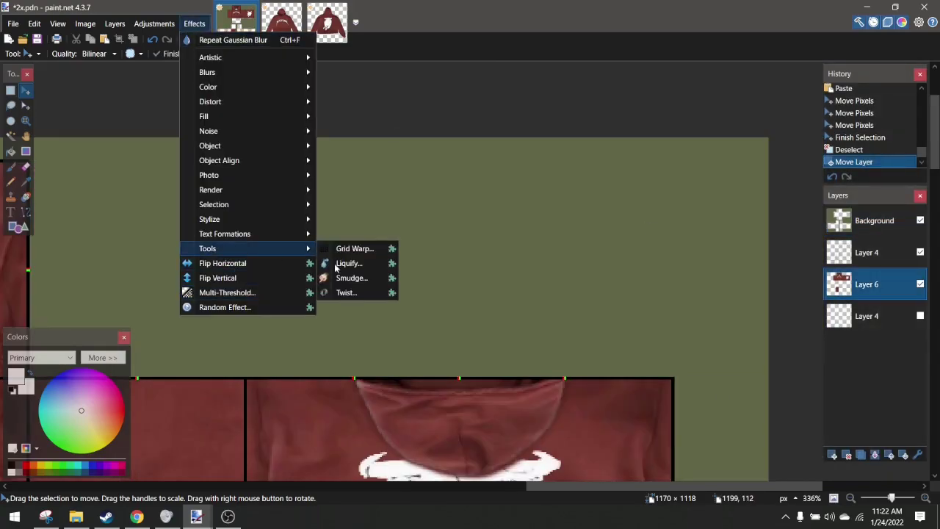
pyautogui.click(345, 263)
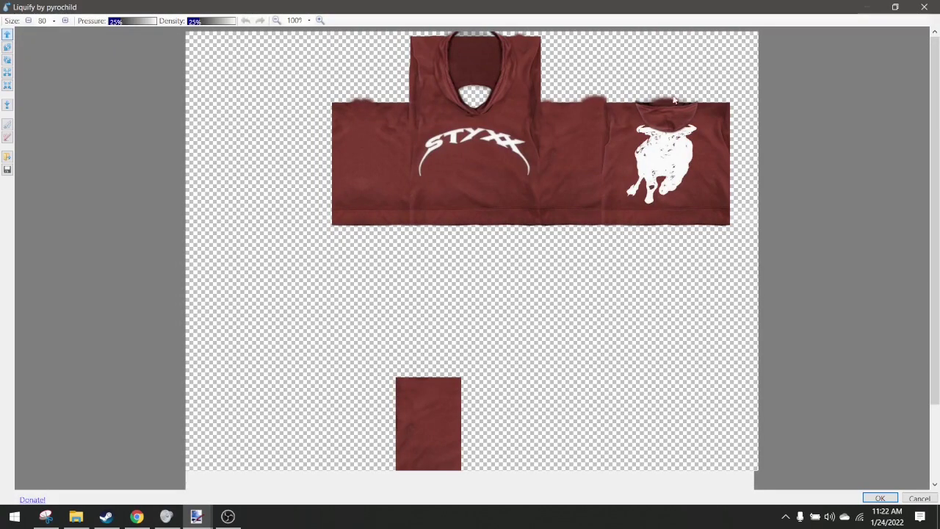
pyautogui.scroll(3, 673, 45)
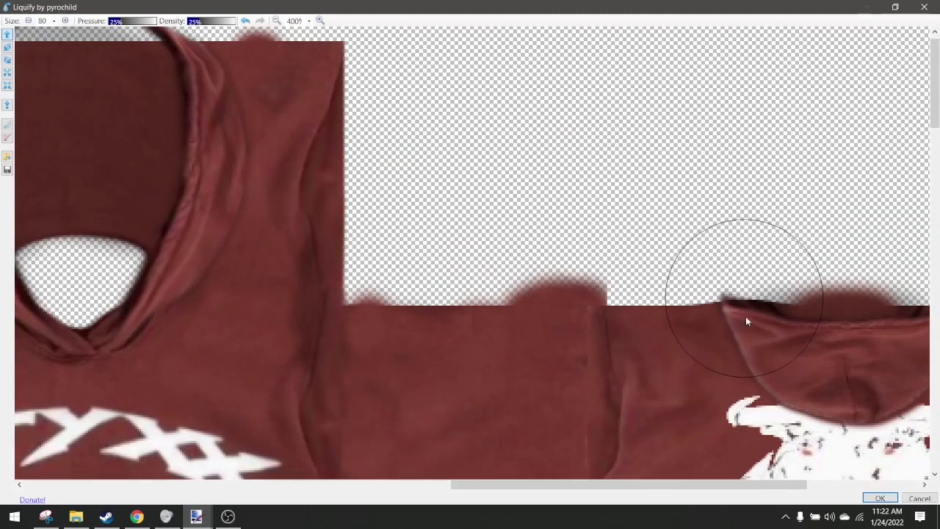
pyautogui.moveTo(746, 318)
pyautogui.mouseDown()
pyautogui.moveTo(723, 338)
pyautogui.moveTo(684, 298)
pyautogui.mouseUp()
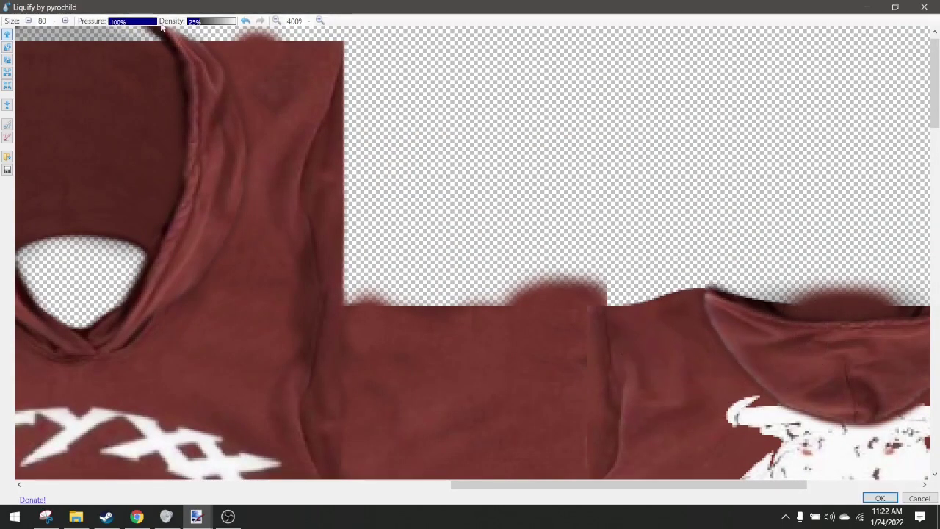
pyautogui.moveTo(721, 342); pyautogui.dragTo(703, 303)
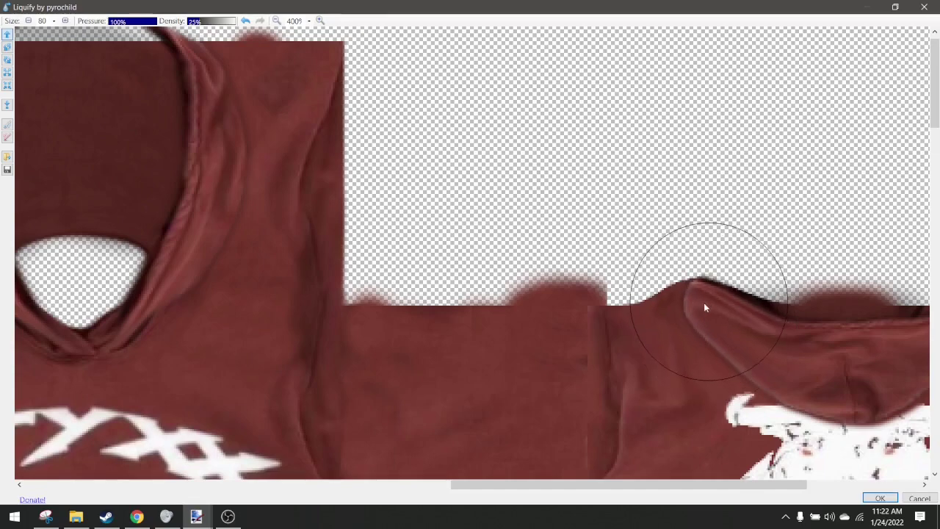
# Push the back hood's right corner up and outward to match the left one, and apply the Liquify effect
pyautogui.hscroll(4, 704, 306)
pyautogui.moveTo(448, 317); pyautogui.dragTo(463, 325)
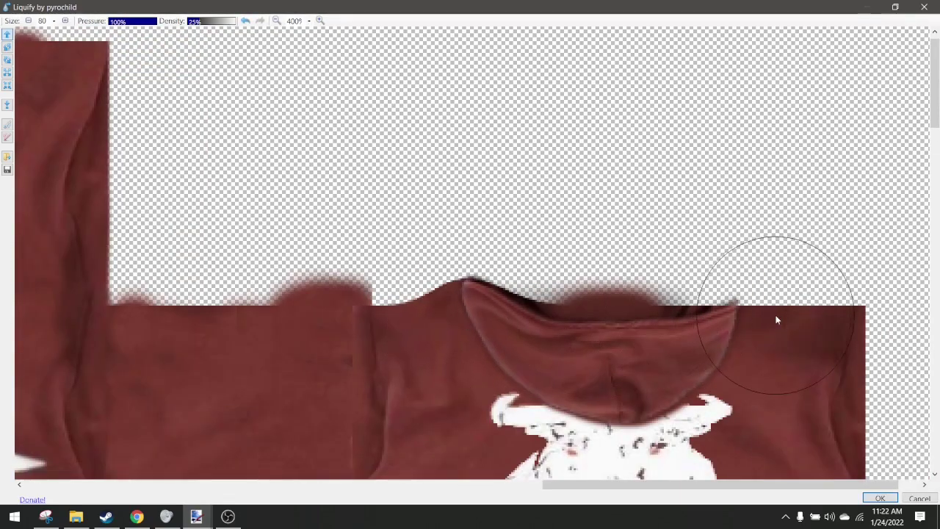
pyautogui.moveTo(745, 318); pyautogui.dragTo(763, 287)
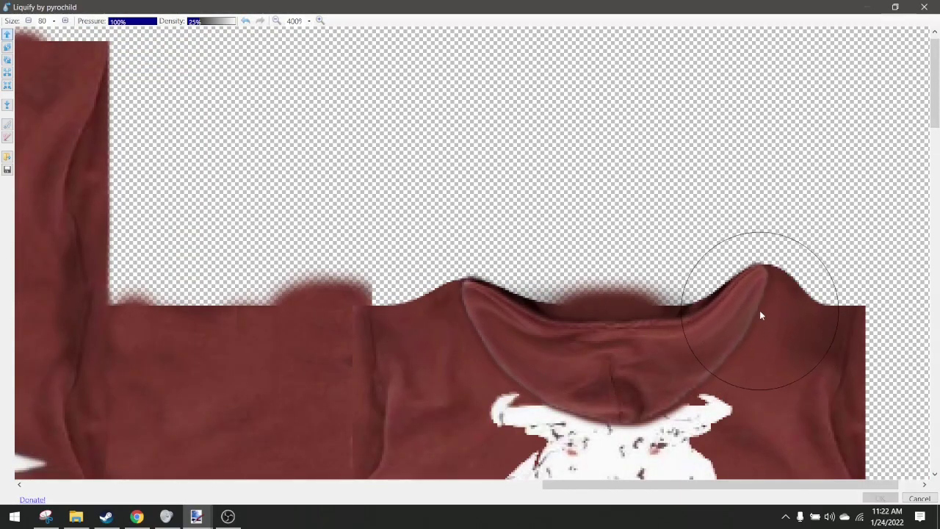
pyautogui.click(880, 497)
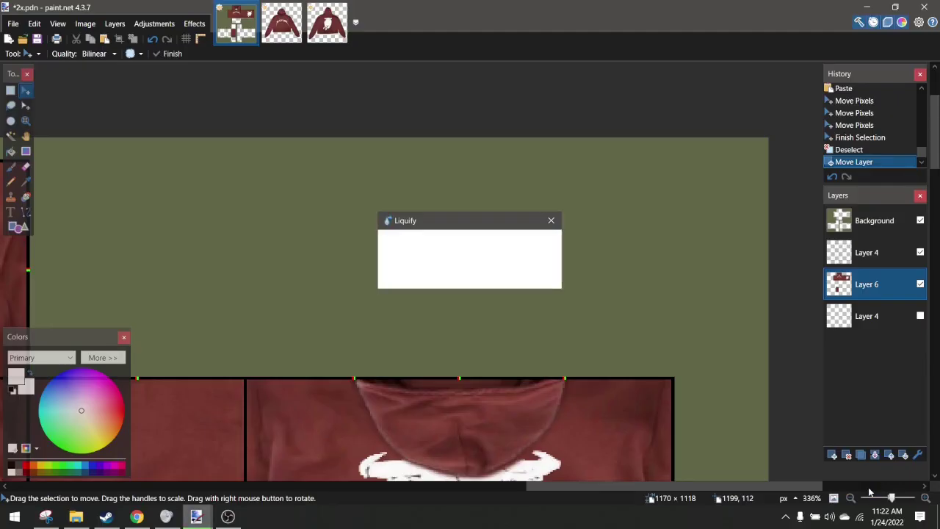
# Examine the torso panels under the template grid, checking the hood, the back neckline and the hem edge
pyautogui.scroll(-3, 583, 390)
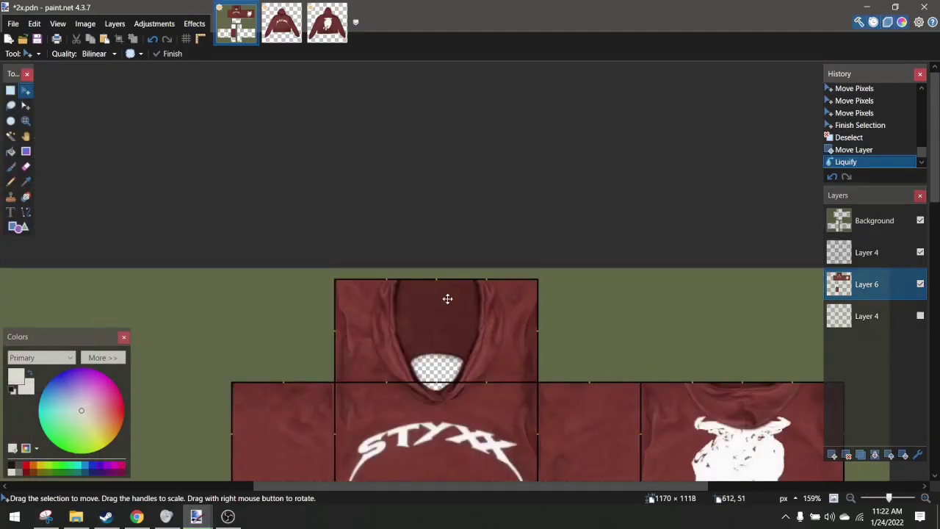
pyautogui.scroll(-2, 719, 439)
pyautogui.scroll(5, 374, 338)
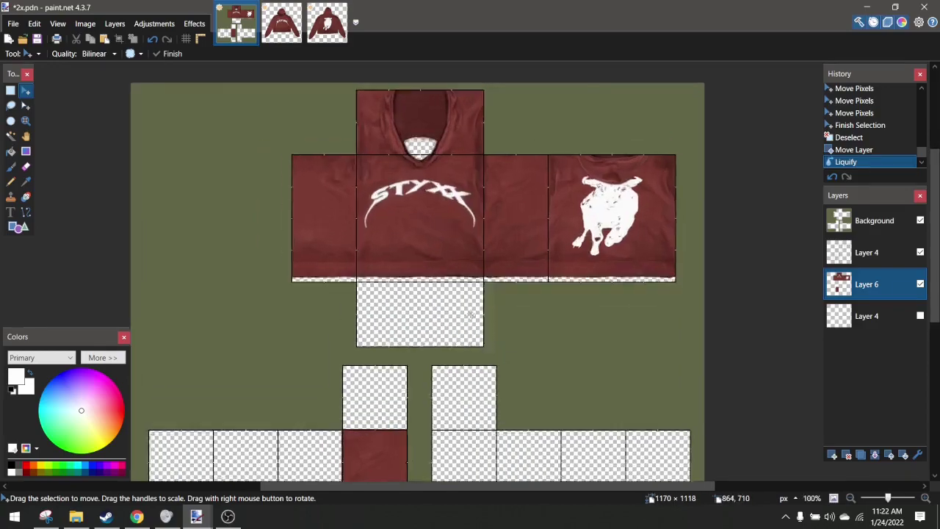
pyautogui.scroll(-5, 380, 169)
pyautogui.scroll(3, 238, 151)
pyautogui.scroll(-3, 237, 151)
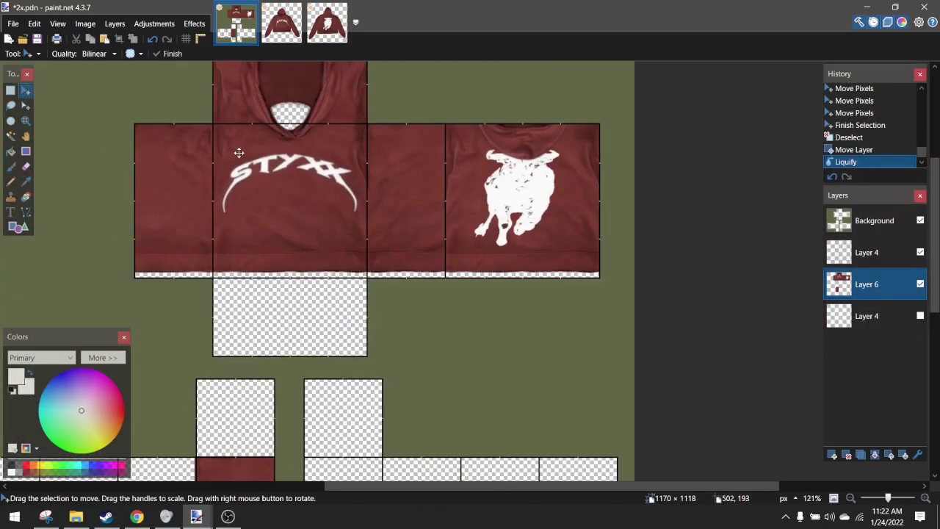
pyautogui.scroll(4, 558, 297)
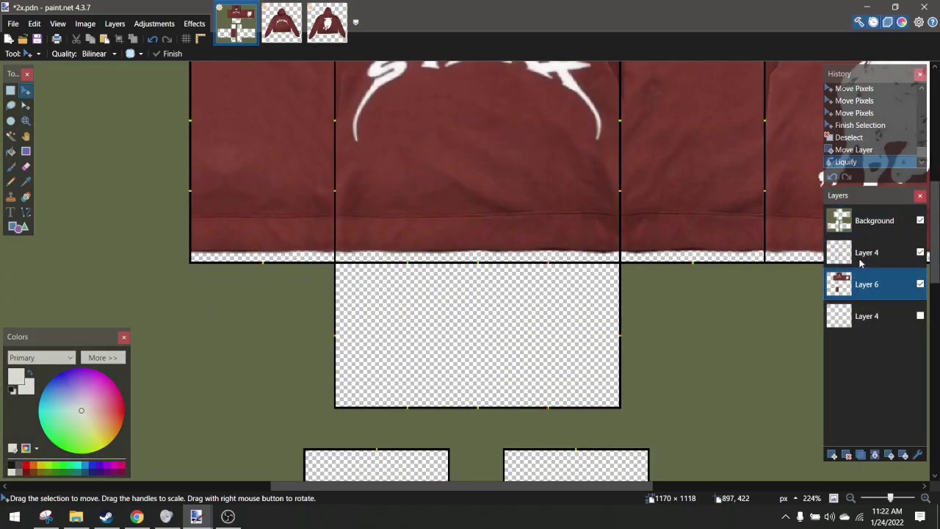
pyautogui.scroll(-6, 228, 296)
pyautogui.scroll(-5, 234, 294)
pyautogui.scroll(8, 237, 291)
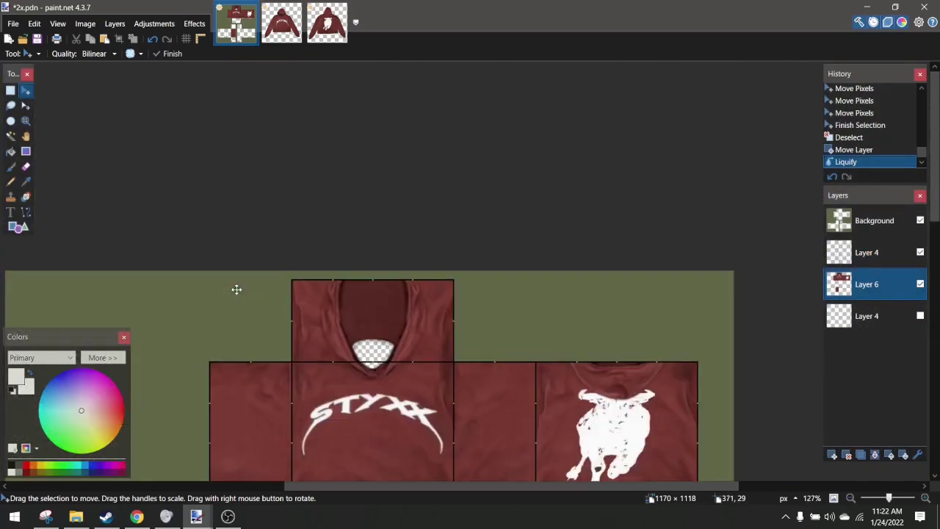
pyautogui.hscroll(-2, 522, 284)
pyautogui.scroll(-5, 522, 279)
pyautogui.scroll(2, 521, 275)
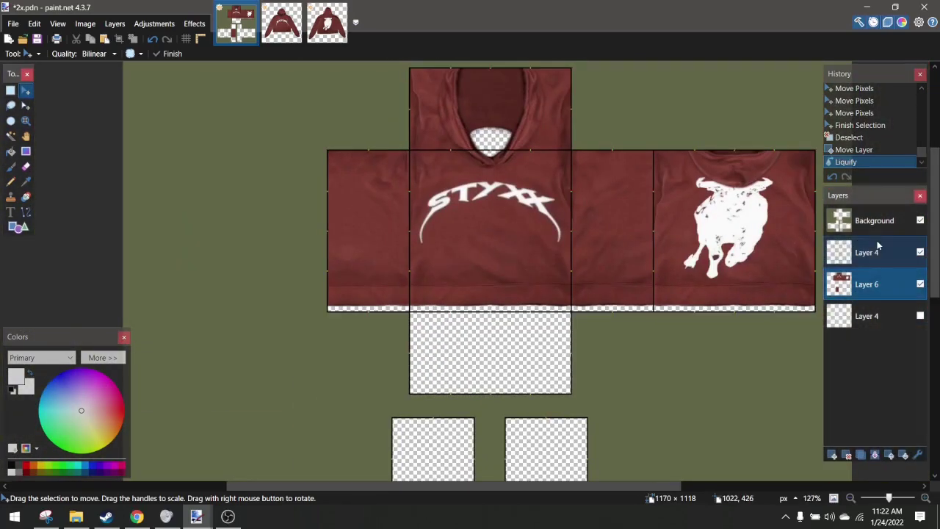
# Copy Layer 4's content across all torso panels (about 903 × 400 px) and paste it into a new layer above it
pyautogui.press('s')
pyautogui.hscroll(3, 282, 148)
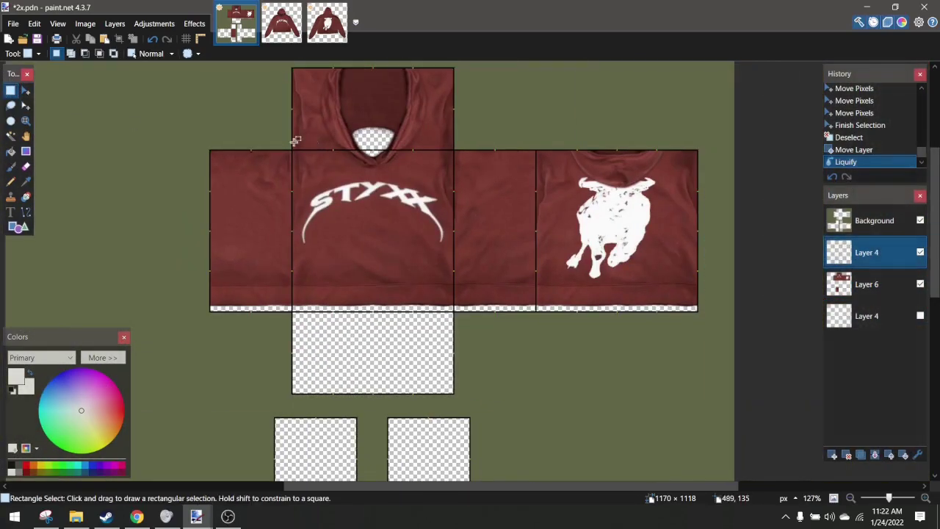
pyautogui.scroll(2, 147, 130)
pyautogui.moveTo(143, 126)
pyautogui.mouseDown()
pyautogui.moveTo(289, 210)
pyautogui.moveTo(482, 267)
pyautogui.mouseUp()
pyautogui.scroll(4, 264, 163)
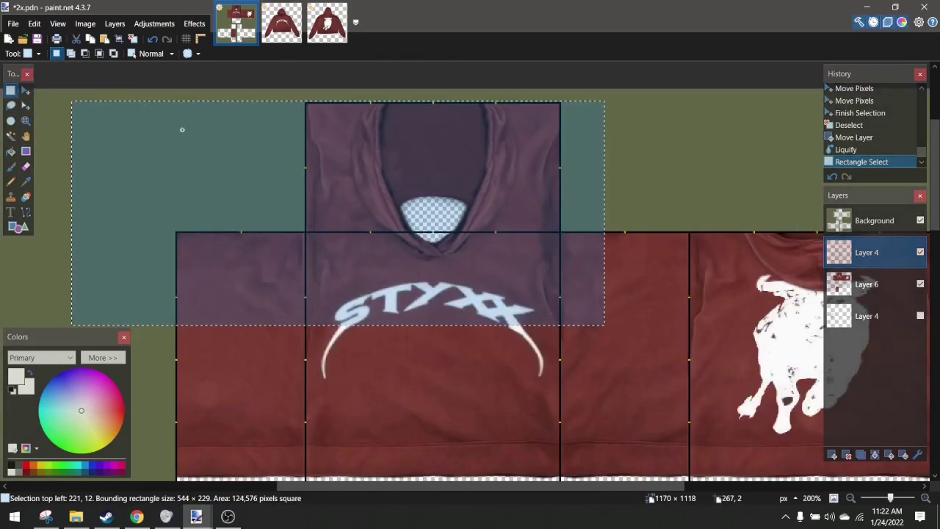
pyautogui.moveTo(116, 91); pyautogui.dragTo(616, 390)
pyautogui.scroll(-4, 585, 230)
pyautogui.hscroll(4, 604, 227)
pyautogui.scroll(3, 587, 375)
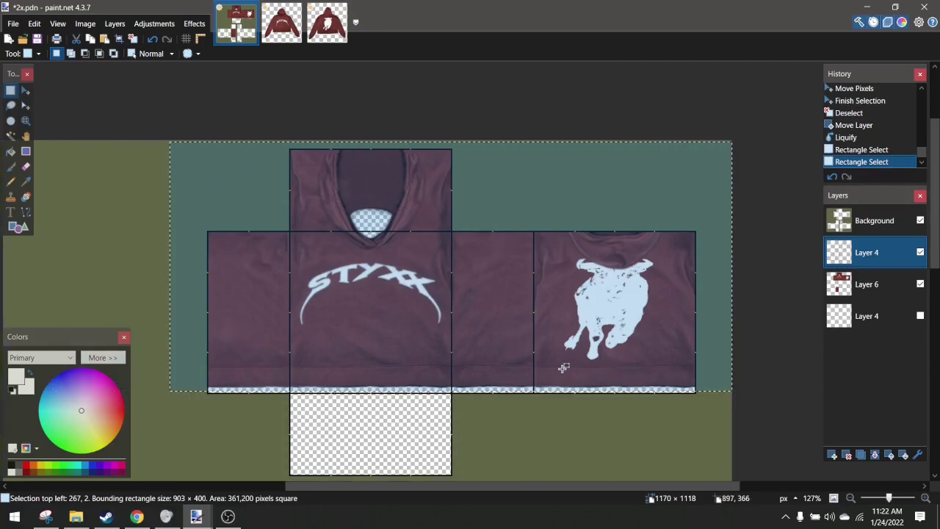
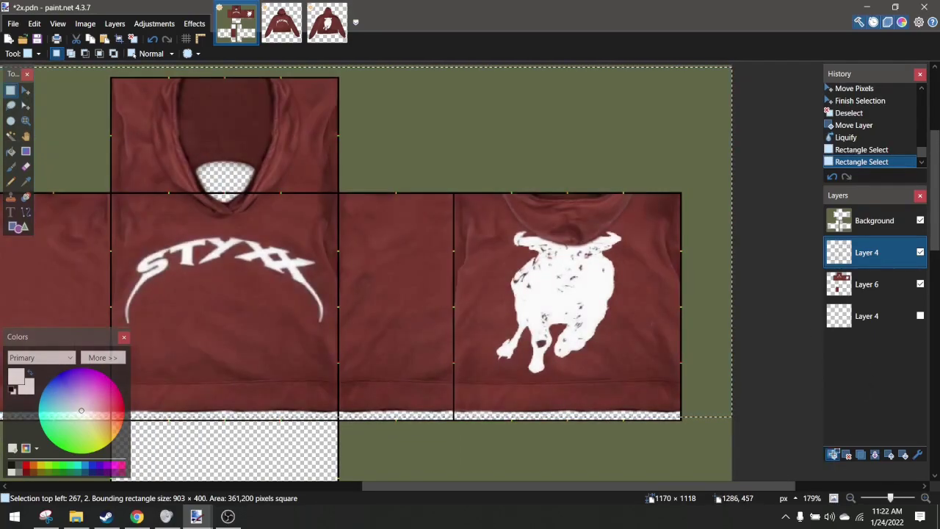
pyautogui.hotkey('ctrl', 'shift', 'v')
# Turn the pasted outlines on Layer 5 black with brightness -100 and contrast 100, and clear the selection
pyautogui.click(154, 24)
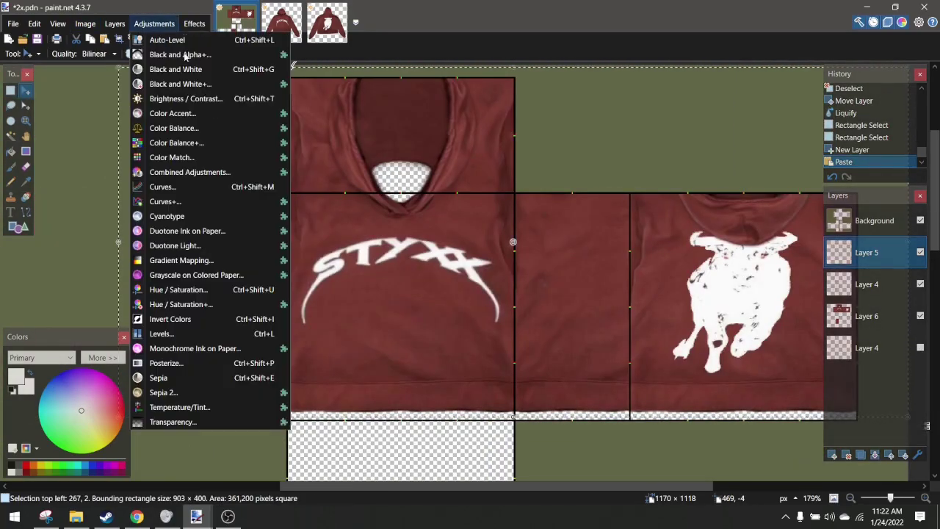
pyautogui.click(183, 97)
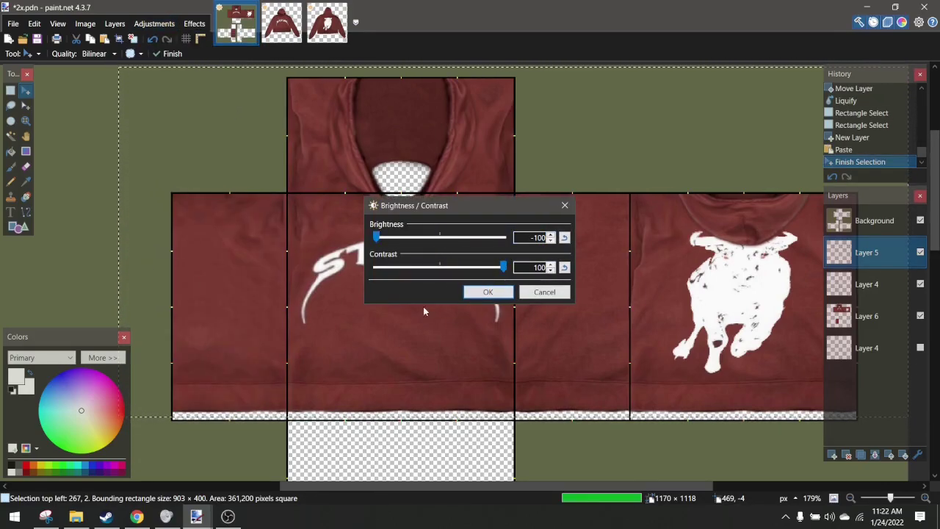
pyautogui.click(488, 292)
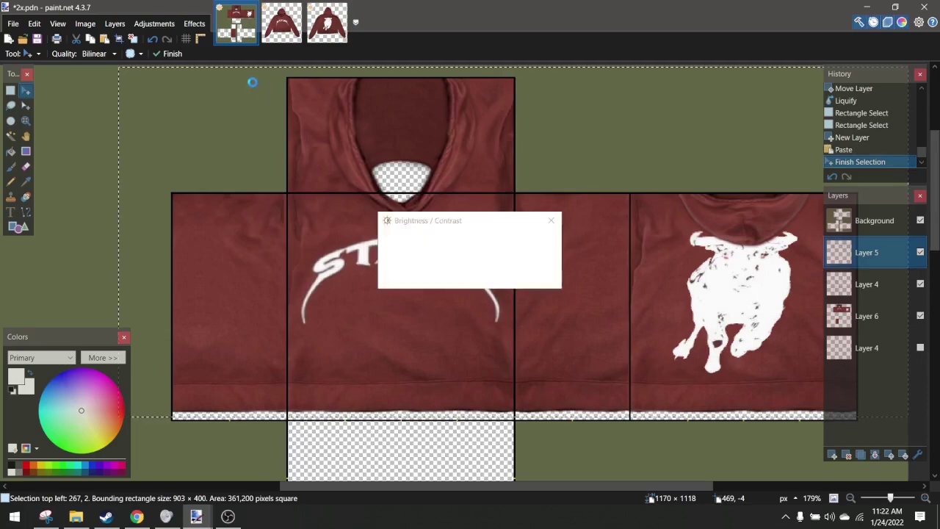
pyautogui.hotkey('ctrl', 'd')
# Add a black drop shadow to Layer 5's outlines with widening radius 10, blur radius 10 and shadow opacity 255
pyautogui.click(197, 25)
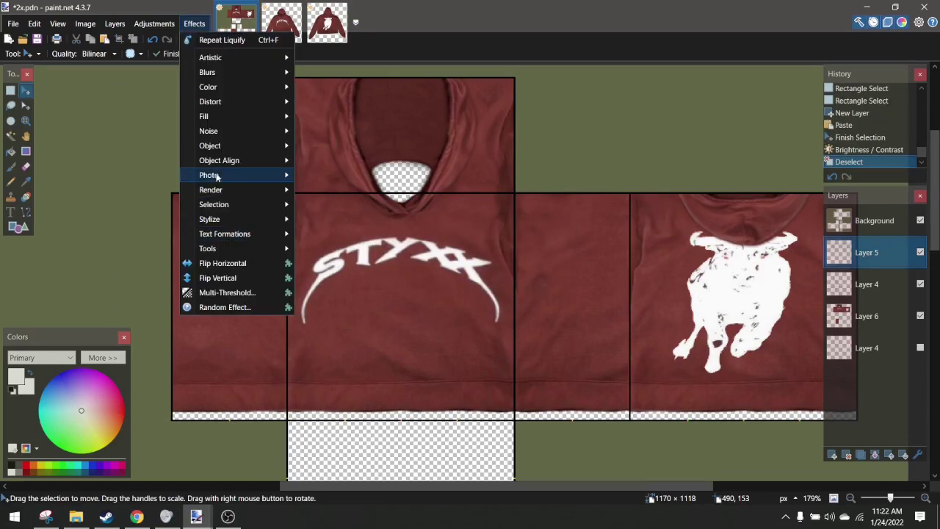
pyautogui.moveTo(230, 146)
pyautogui.click(368, 173)
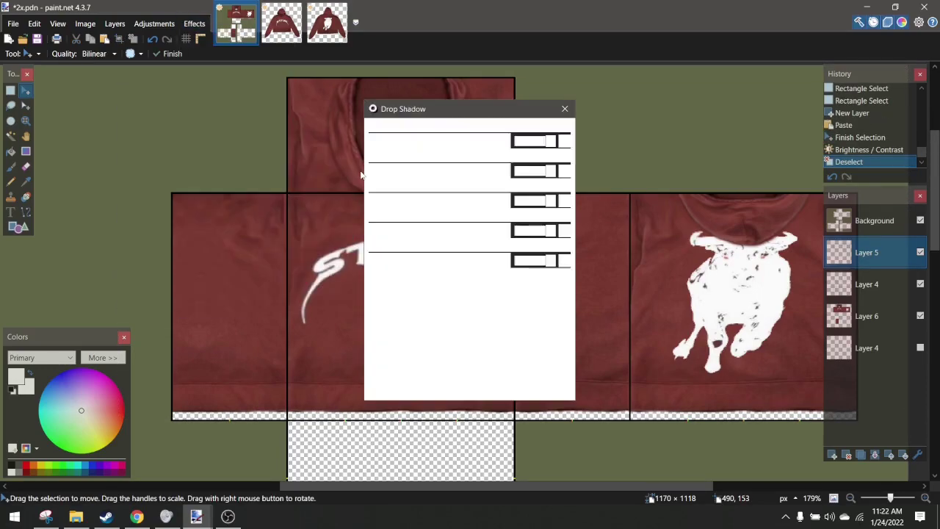
pyautogui.moveTo(413, 260); pyautogui.dragTo(505, 260)
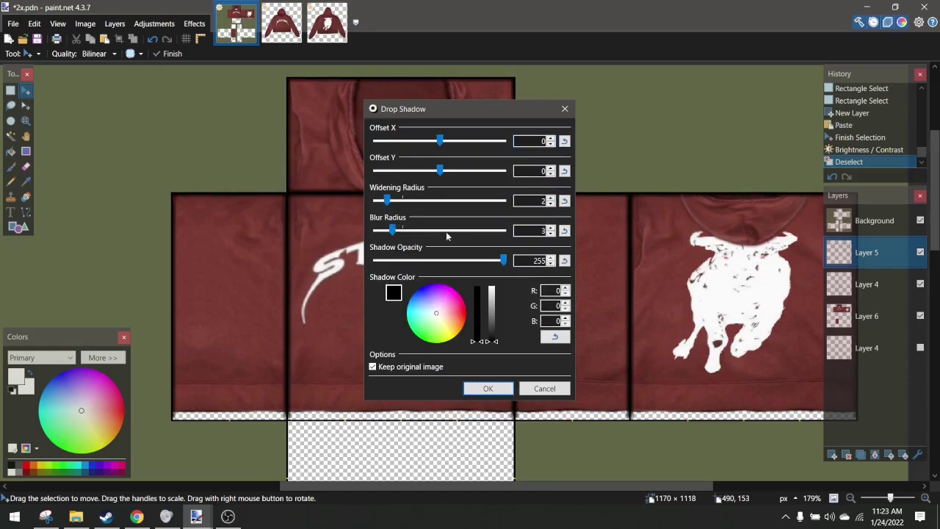
pyautogui.moveTo(390, 199); pyautogui.dragTo(404, 202)
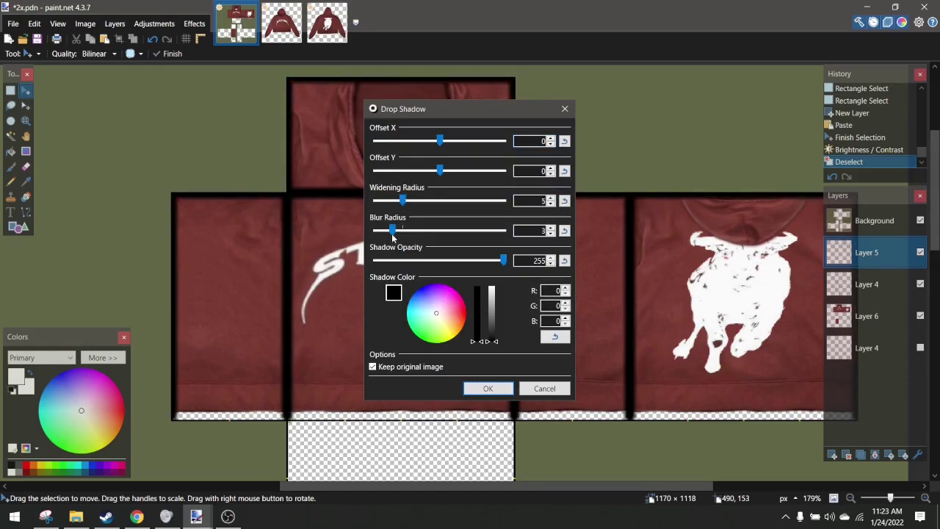
pyautogui.moveTo(393, 236); pyautogui.dragTo(429, 202)
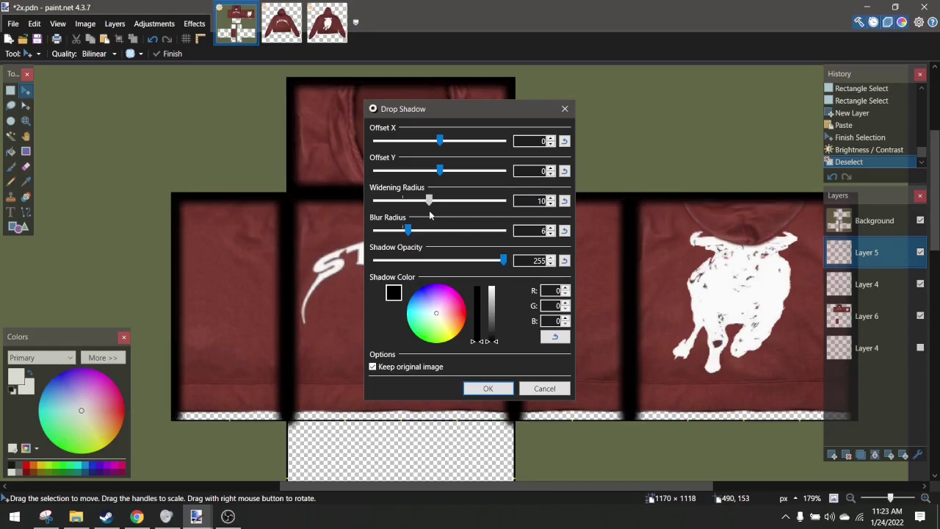
pyautogui.moveTo(408, 232); pyautogui.dragTo(434, 240)
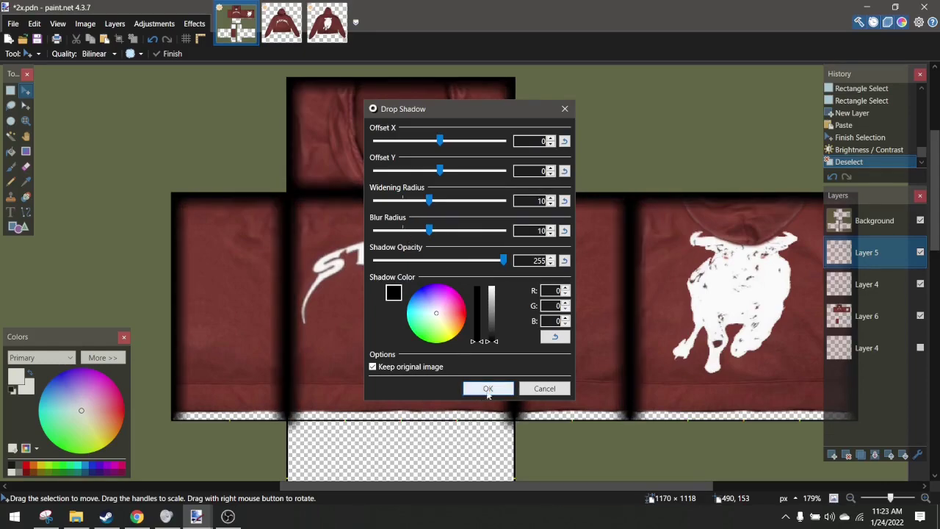
pyautogui.click(488, 392)
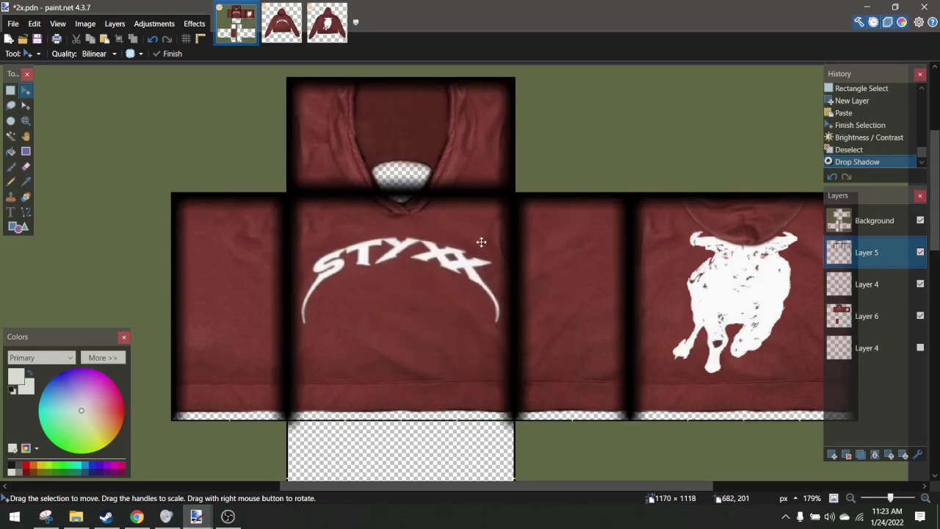
# Distort Layer 5's shadow with the Dents effect, using scale 18.59 and refraction 15.89
pyautogui.scroll(2, 434, 250)
pyautogui.click(195, 23)
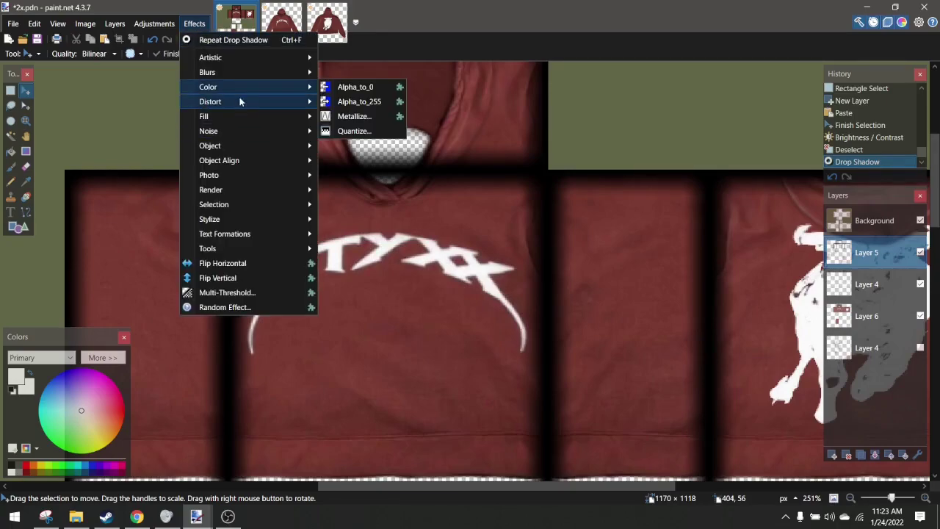
pyautogui.moveTo(240, 102)
pyautogui.click(355, 147)
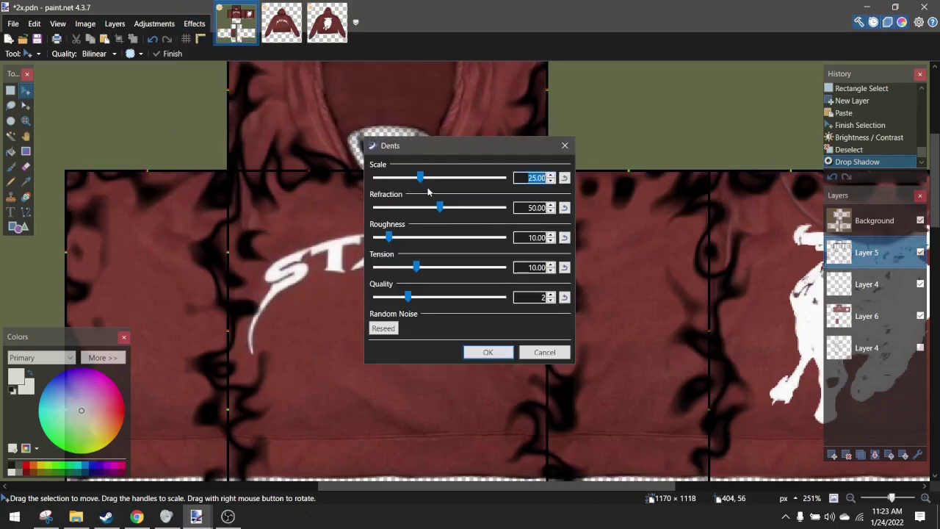
pyautogui.moveTo(413, 210); pyautogui.dragTo(412, 211)
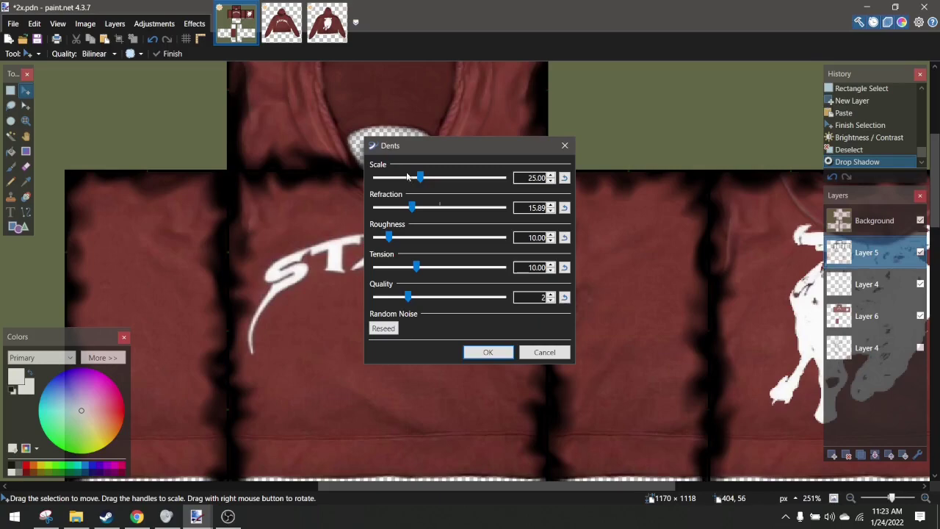
pyautogui.moveTo(432, 178); pyautogui.dragTo(414, 181)
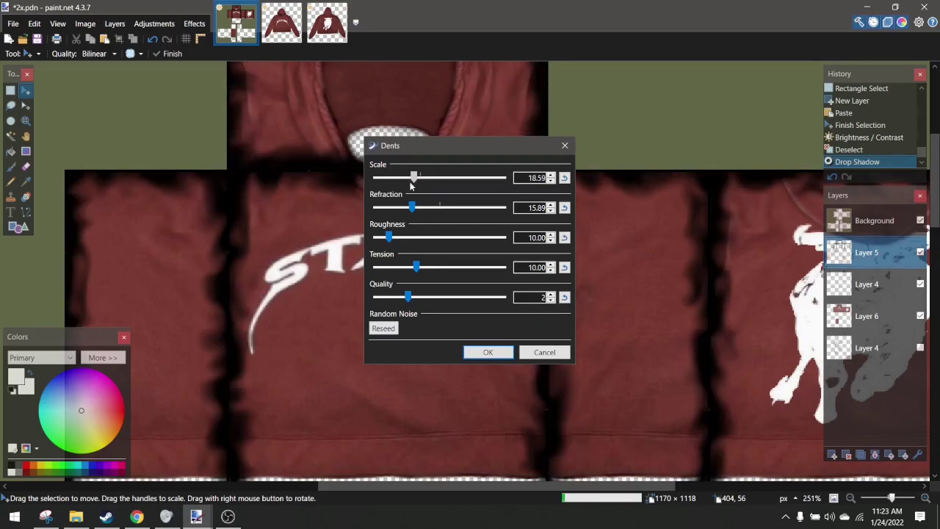
pyautogui.click(499, 352)
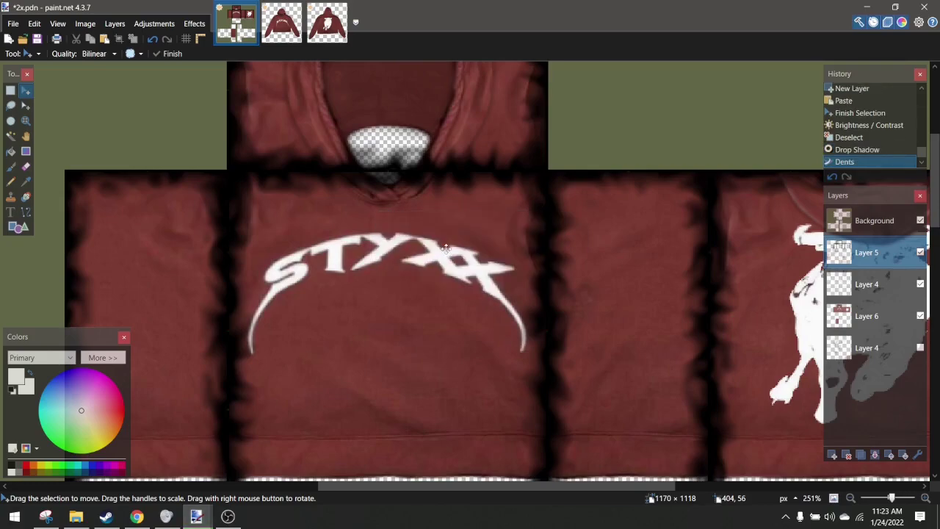
# Erase Layer 5's black shadow over the front neck opening with the Eraser at width 60 and hardness 68%
pyautogui.scroll(-3, 447, 250)
pyautogui.scroll(5, 446, 132)
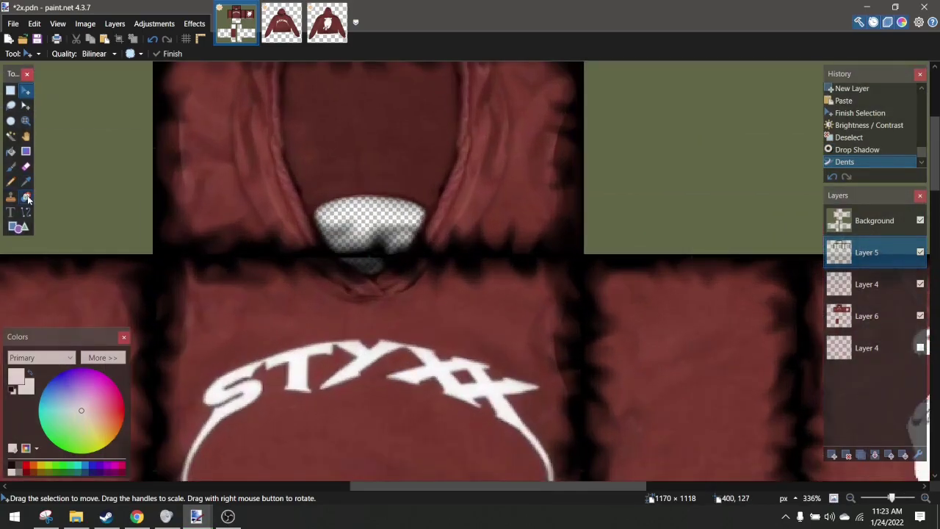
pyautogui.click(26, 168)
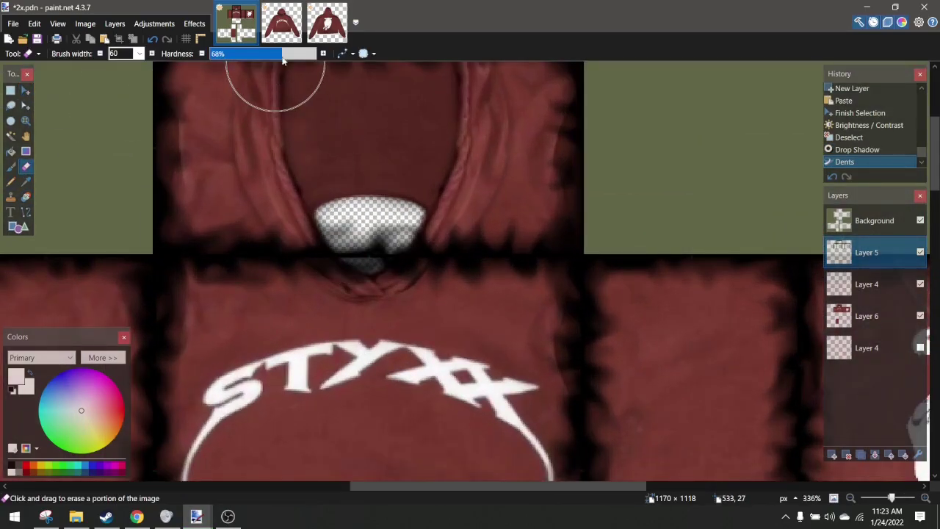
pyautogui.moveTo(340, 239); pyautogui.dragTo(326, 216)
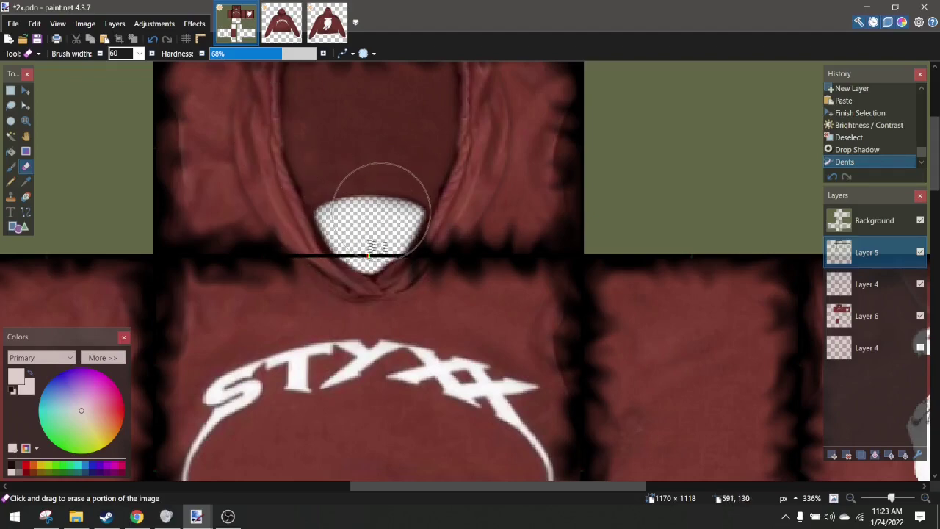
pyautogui.moveTo(377, 244)
pyautogui.mouseDown()
pyautogui.moveTo(418, 210)
pyautogui.moveTo(409, 202)
pyautogui.mouseUp()
# Erase Layer 5's shadow along the top of the front hood opening and over the hood on the back panel
pyautogui.scroll(3, 393, 198)
pyautogui.moveTo(281, 257)
pyautogui.mouseDown()
pyautogui.moveTo(332, 219)
pyautogui.moveTo(303, 242)
pyautogui.mouseUp()
pyautogui.hotkey('ctrl', 'z')
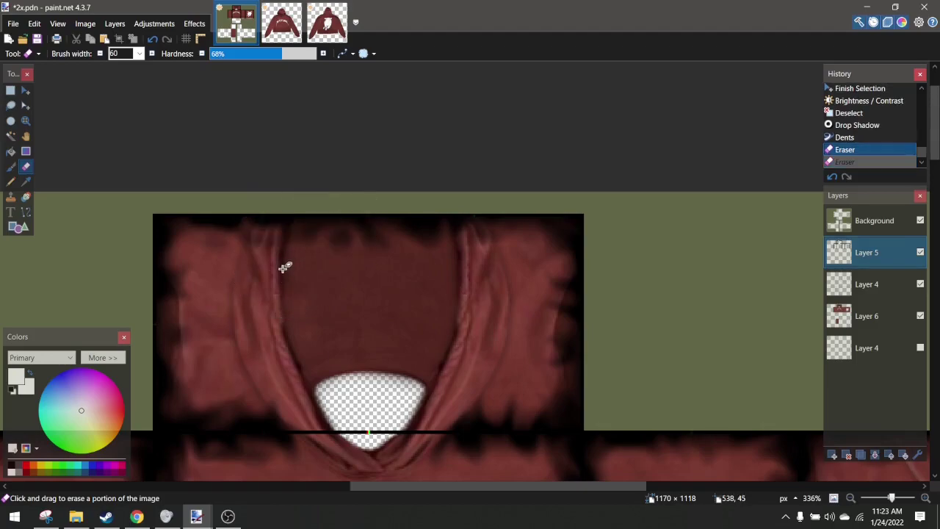
pyautogui.hotkey('ctrl', 'y')
pyautogui.hscroll(13, 444, 263)
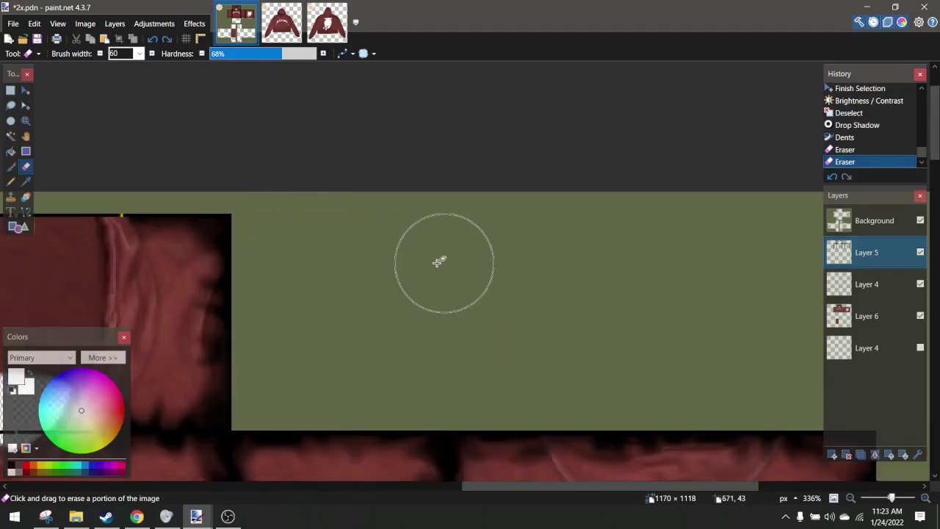
pyautogui.hscroll(-3, 351, 261)
pyautogui.scroll(-3, 375, 295)
pyautogui.moveTo(347, 252)
pyautogui.mouseDown()
pyautogui.moveTo(383, 282)
pyautogui.moveTo(430, 252)
pyautogui.moveTo(487, 268)
pyautogui.moveTo(444, 264)
pyautogui.mouseUp()
pyautogui.scroll(-3, 444, 264)
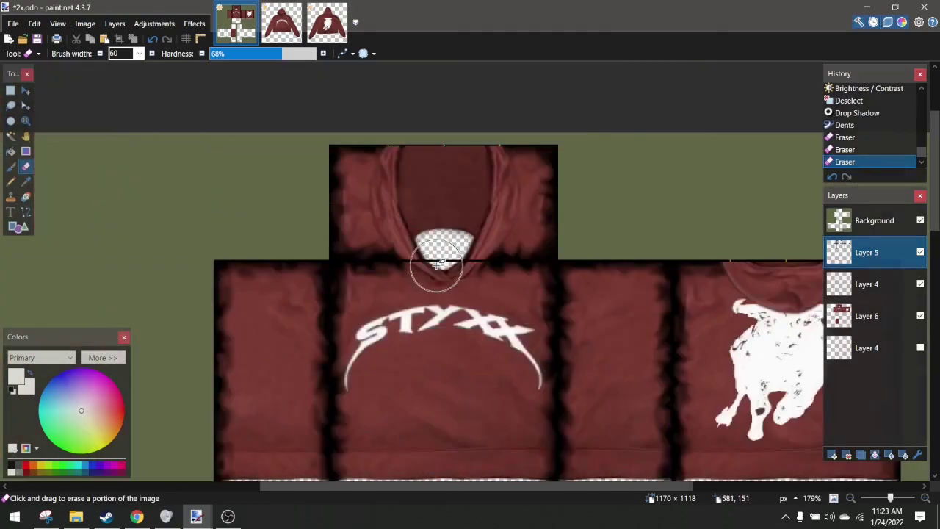
pyautogui.hscroll(3, 381, 116)
pyautogui.scroll(3, 345, 250)
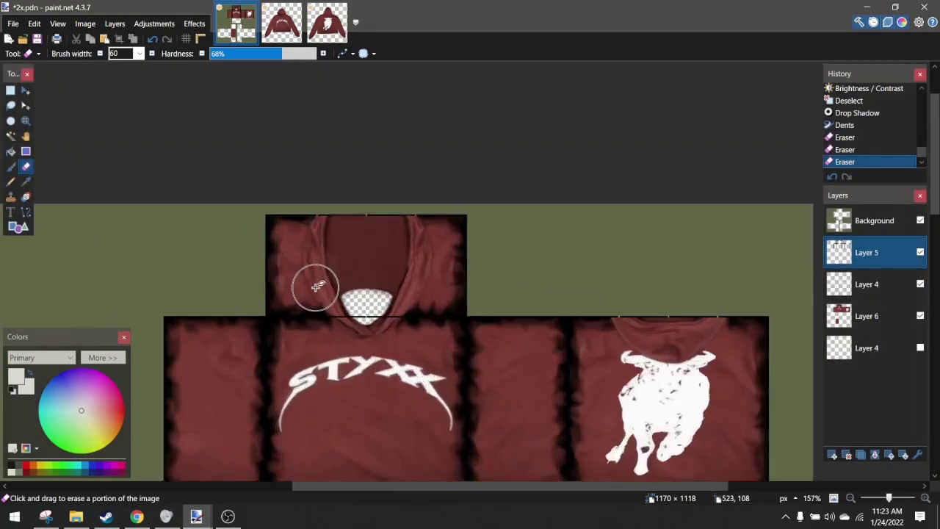
pyautogui.scroll(-1, 286, 213)
# Soften Layer 5's edge shadow with a Gaussian Blur
pyautogui.click(194, 23)
pyautogui.moveTo(241, 72)
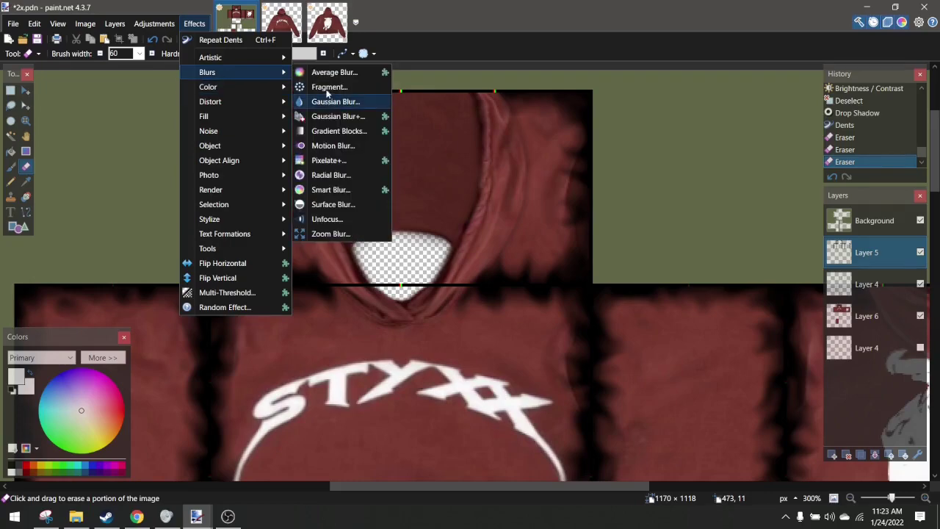
pyautogui.click(323, 99)
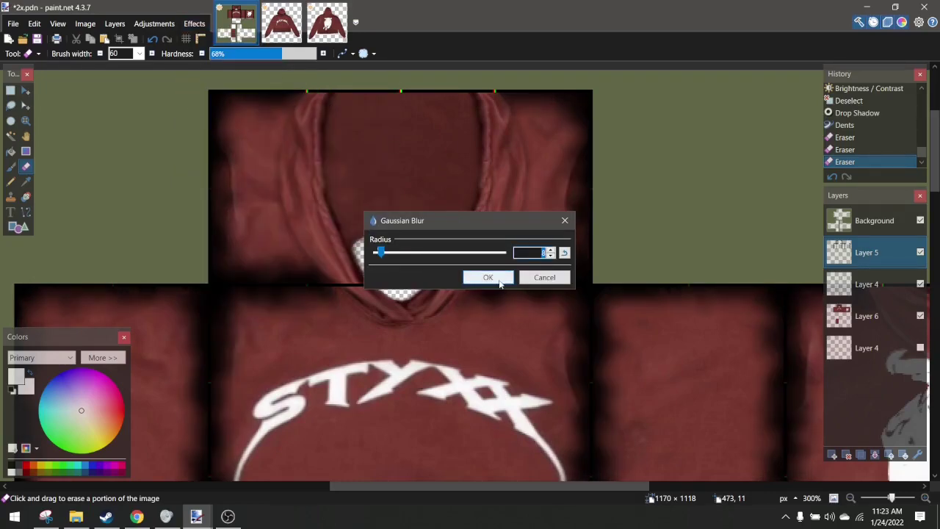
pyautogui.click(498, 281)
# Distort Layer 5's blurred shadow with the Dents effect, using scale 18.13 and refraction 15.89
pyautogui.click(196, 24)
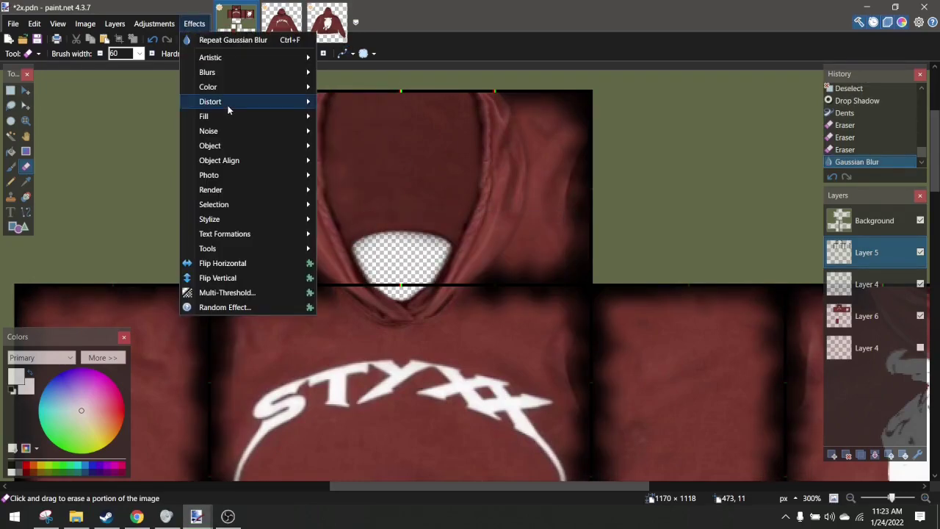
pyautogui.moveTo(227, 106)
pyautogui.click(359, 147)
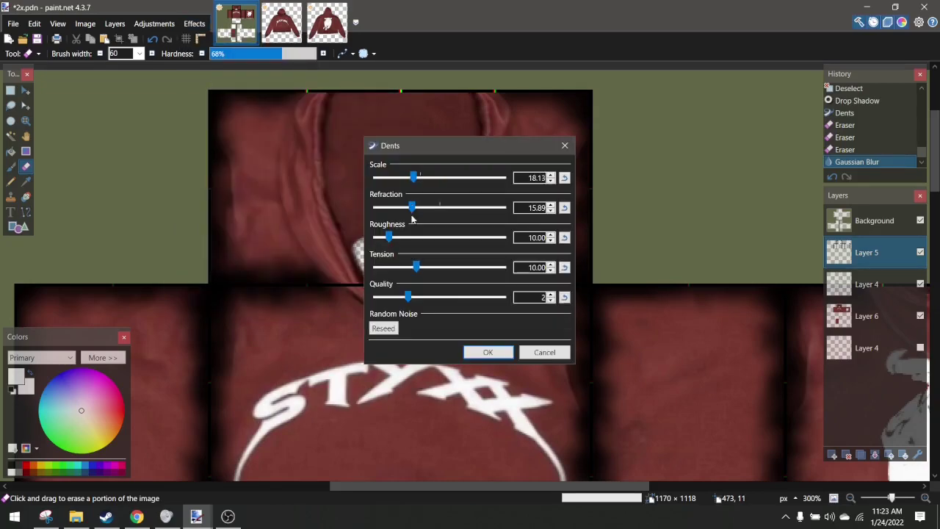
pyautogui.click(487, 353)
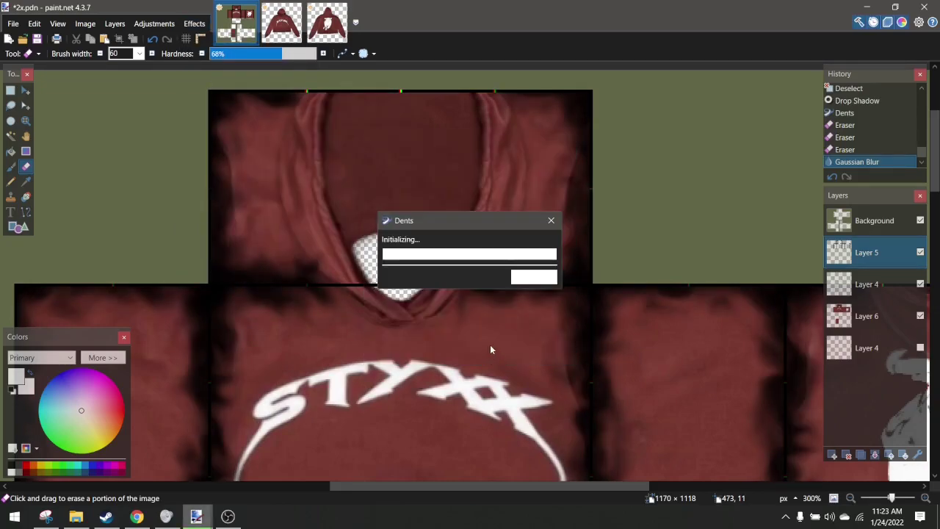
pyautogui.scroll(-5, 490, 344)
pyautogui.keyDown('ctrl'); pyautogui.scroll(2, 490, 344); pyautogui.keyUp('ctrl')
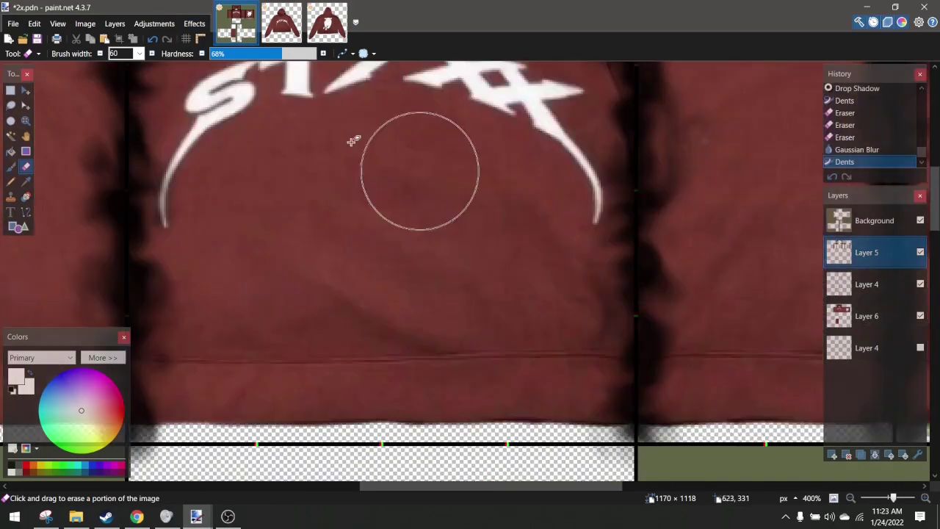
# Set Layer 5's blend mode to Overlay and its opacity to 78
pyautogui.click(114, 24)
pyautogui.click(184, 302)
pyautogui.click(420, 263)
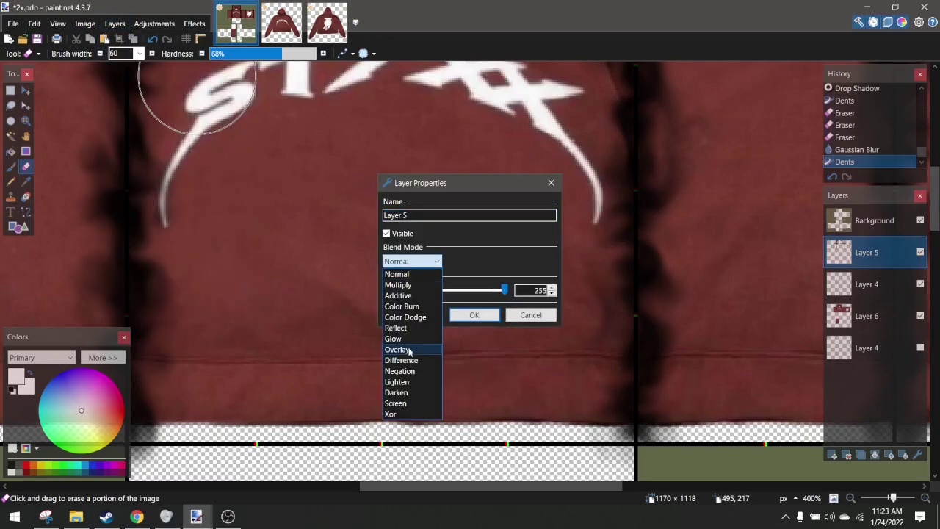
pyautogui.click(410, 352)
pyautogui.moveTo(415, 308)
pyautogui.mouseDown()
pyautogui.moveTo(406, 308)
pyautogui.moveTo(426, 314)
pyautogui.mouseUp()
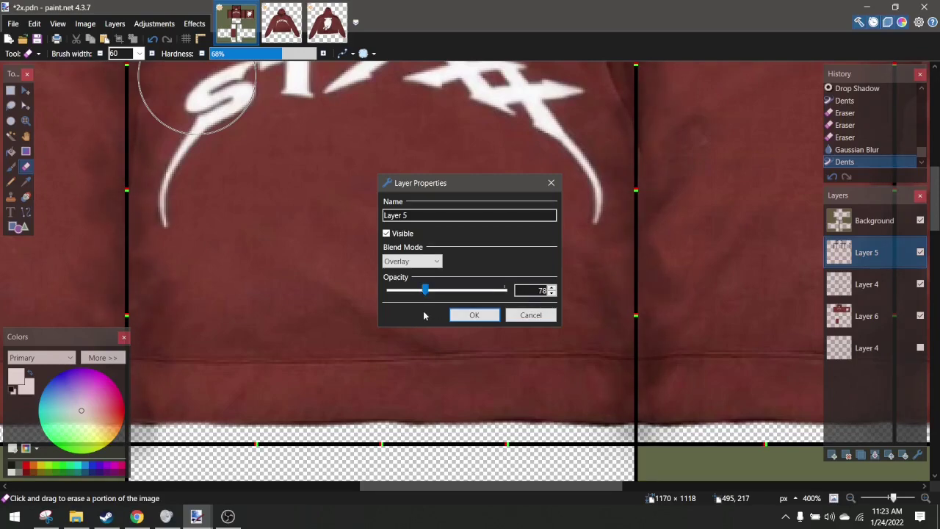
pyautogui.click(475, 315)
pyautogui.keyDown('ctrl'); pyautogui.scroll(-4, 478, 325); pyautogui.keyUp('ctrl')
pyautogui.keyDown('ctrl'); pyautogui.scroll(2, 497, 283); pyautogui.keyUp('ctrl')
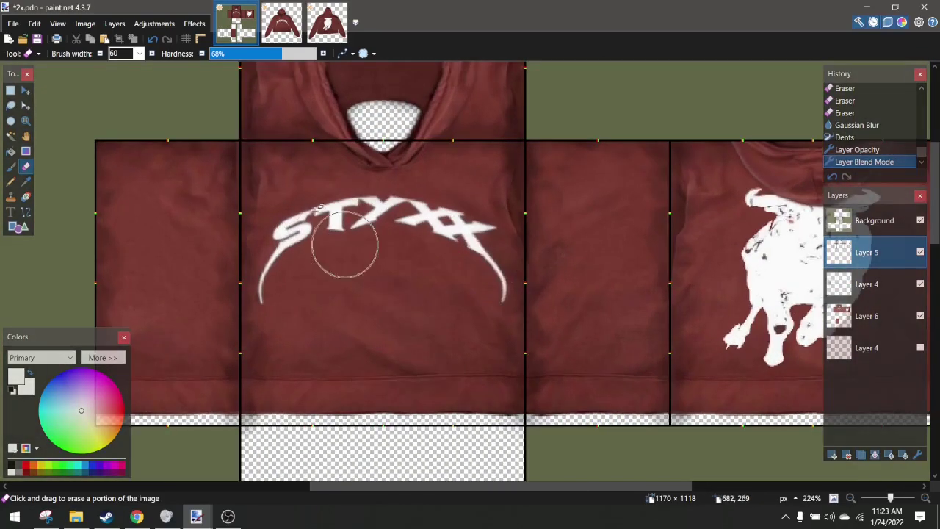
# Lower Layer 5's opacity to 45
pyautogui.click(115, 24)
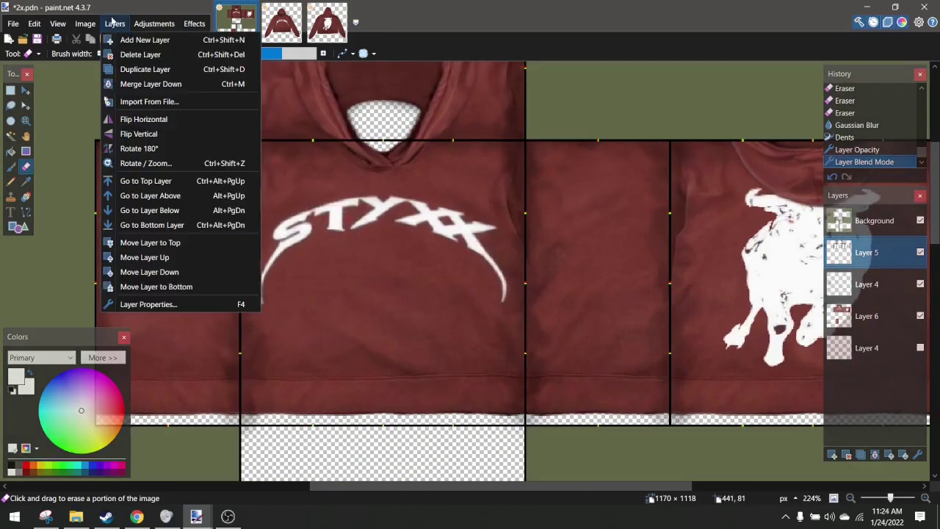
pyautogui.click(203, 304)
pyautogui.moveTo(422, 291); pyautogui.dragTo(397, 293)
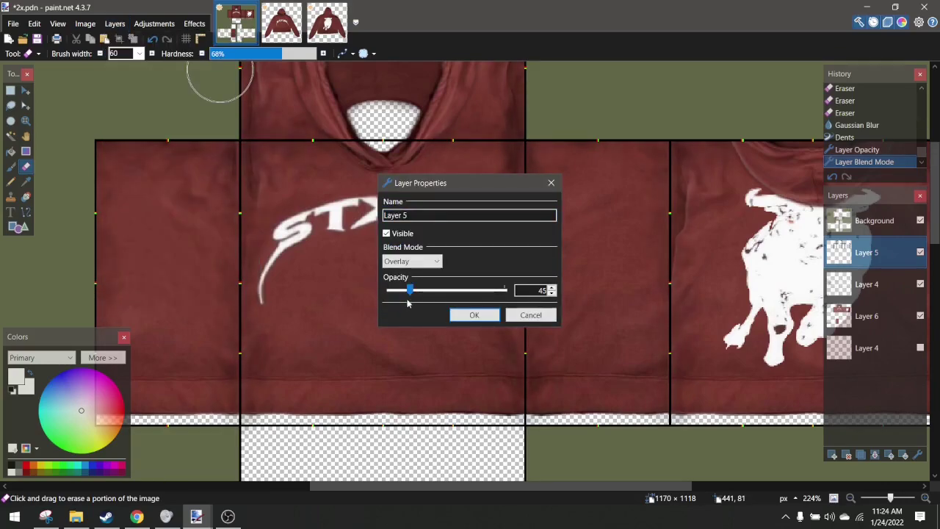
pyautogui.click(463, 314)
# Erase Layer 5's shadow spill outside the panels, below the torso's lower edge
pyautogui.scroll(-3, 463, 305)
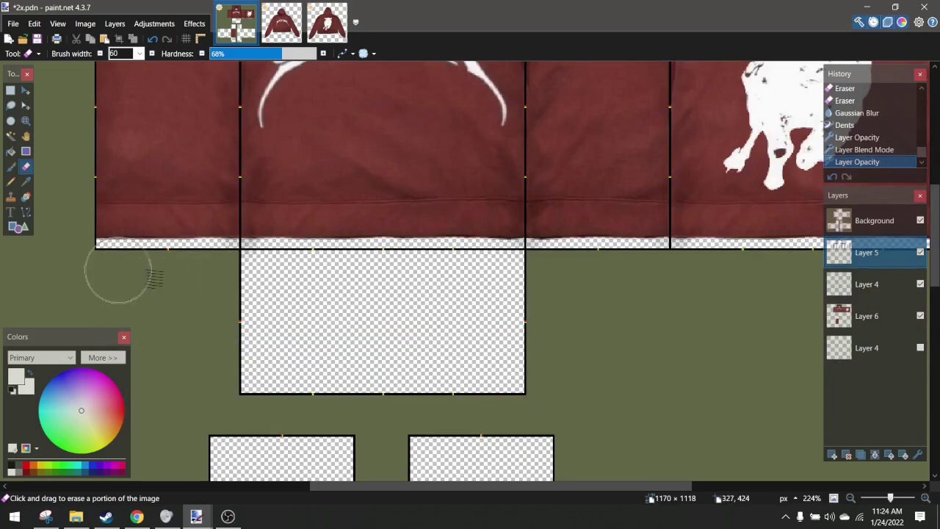
pyautogui.hscroll(10, 245, 277)
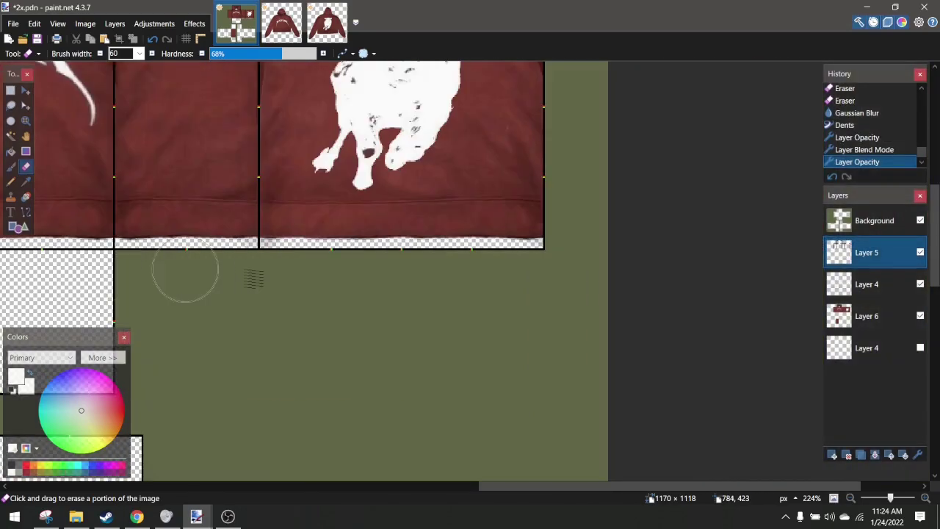
pyautogui.click(598, 287)
# Examine the shading on the hood, front, side and back torso panels
pyautogui.scroll(-3, 566, 285)
pyautogui.scroll(3, 465, 105)
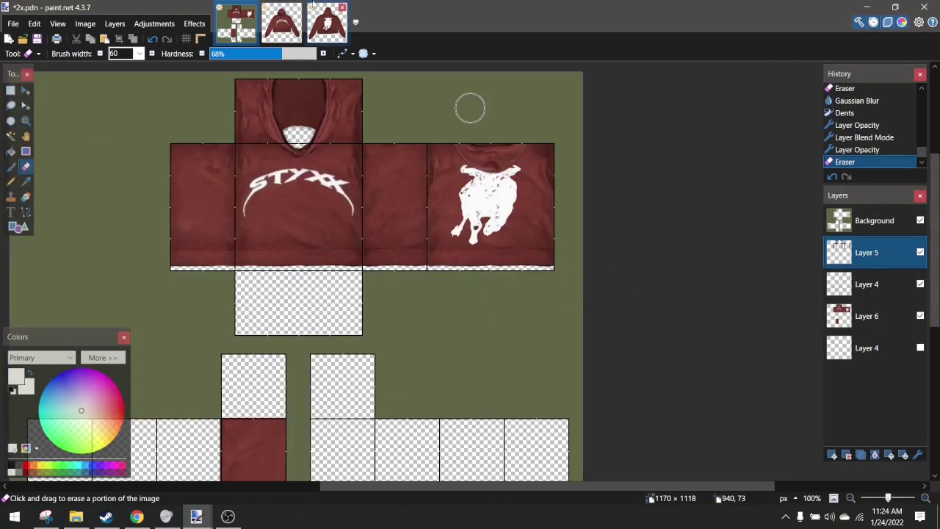
pyautogui.scroll(-3, 345, 152)
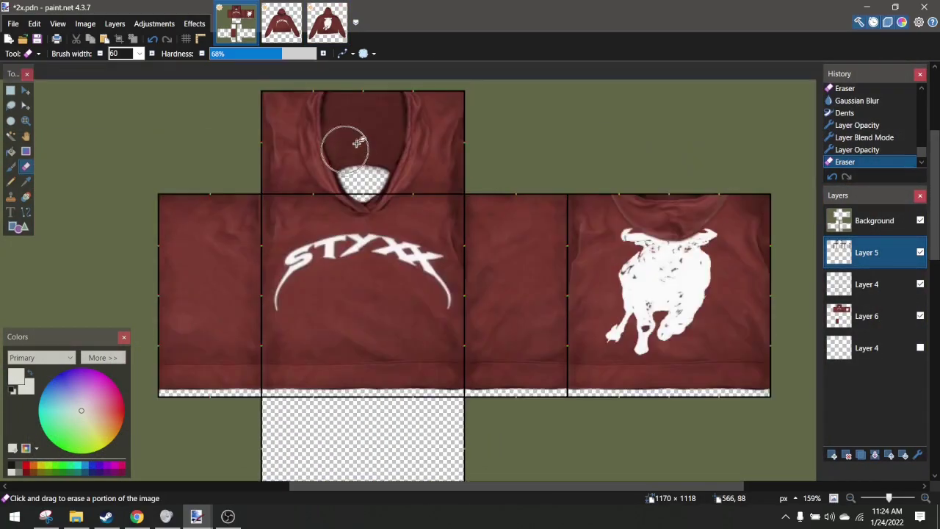
pyautogui.scroll(2, 373, 135)
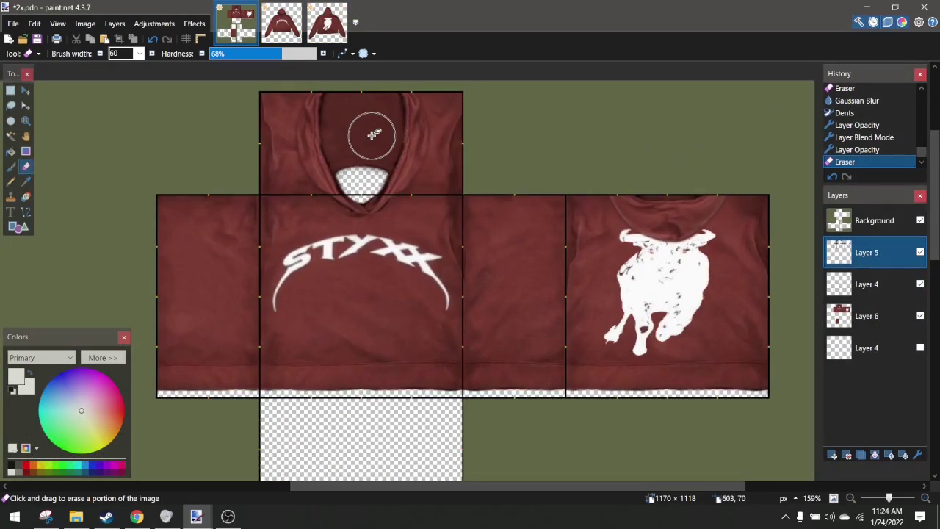
pyautogui.scroll(-1, 668, 203)
pyautogui.scroll(2, 666, 197)
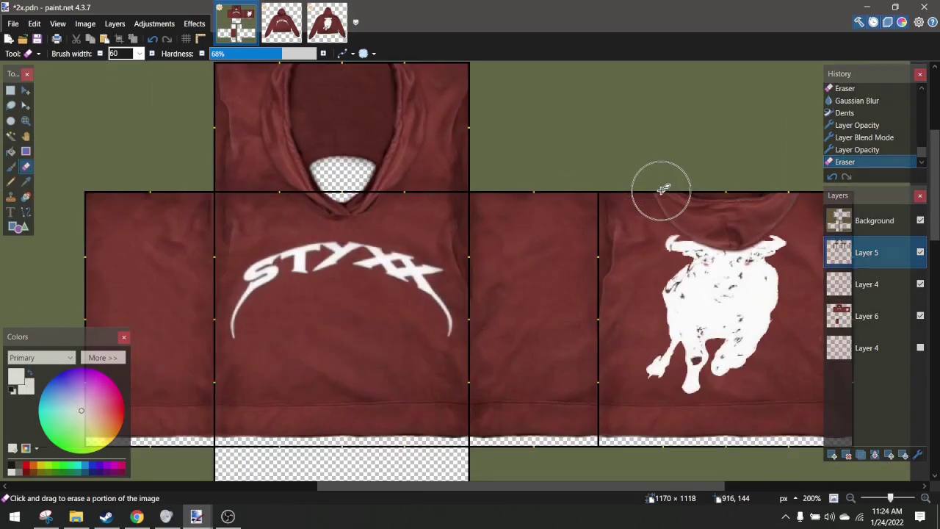
pyautogui.scroll(-2, 663, 191)
pyautogui.scroll(2, 663, 191)
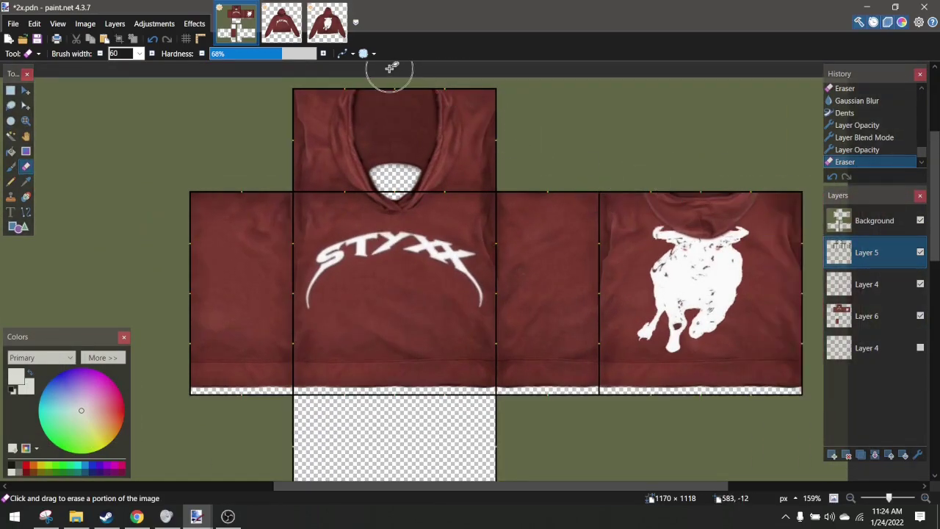
# Liquify Layer 6 with brush size 80, pushing the upper folds on both sides of the front hood outward
pyautogui.click(881, 314)
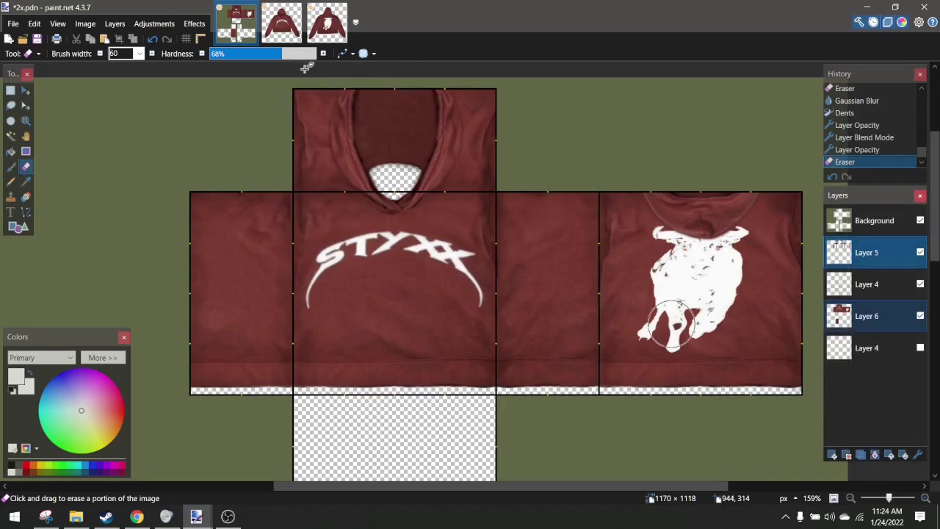
pyautogui.click(194, 26)
pyautogui.moveTo(220, 248)
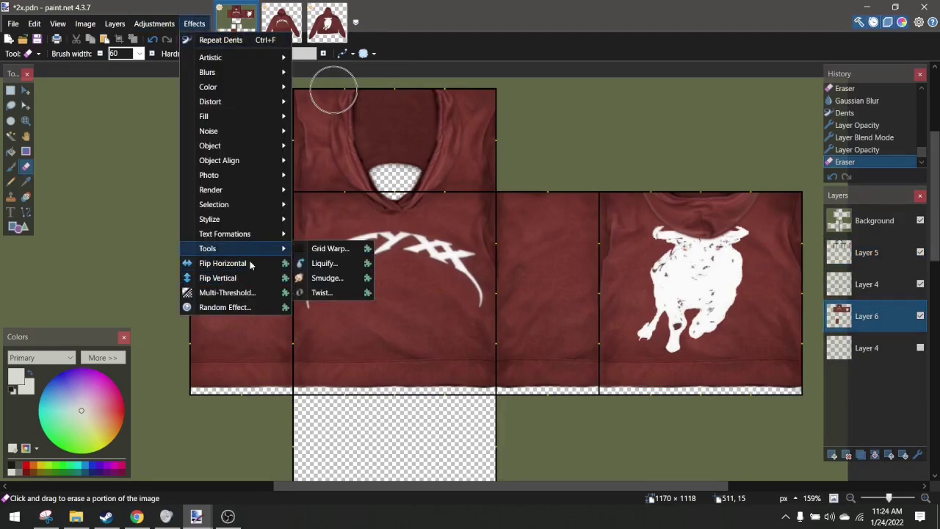
pyautogui.click(323, 261)
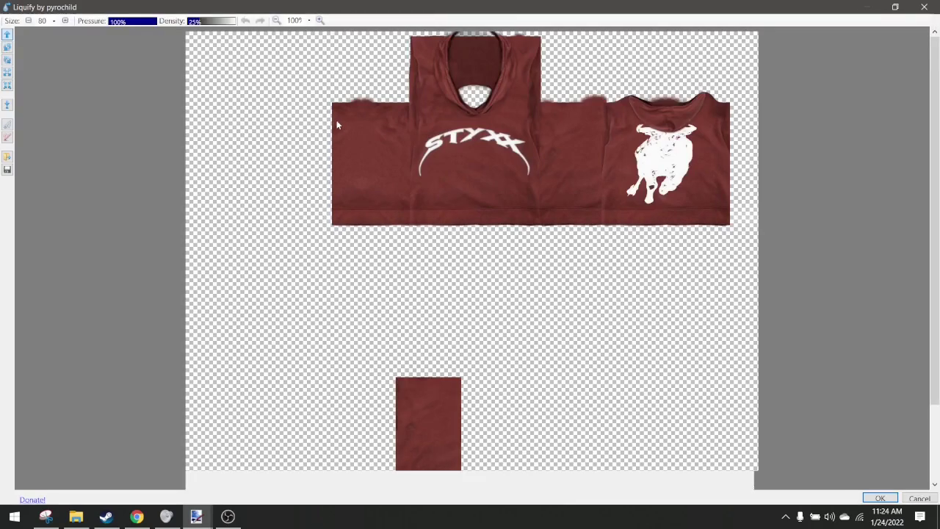
pyautogui.scroll(3, 336, 120)
pyautogui.hscroll(10, 453, 102)
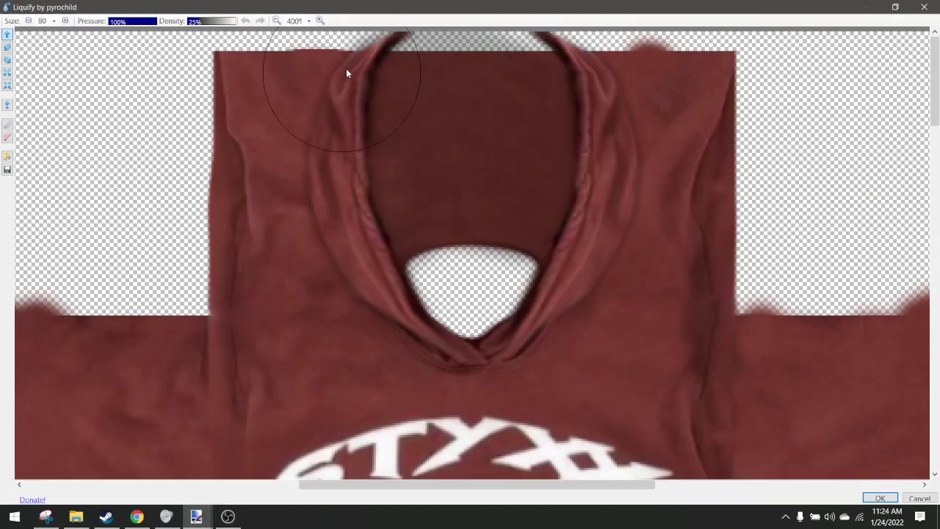
pyautogui.moveTo(347, 73)
pyautogui.mouseDown()
pyautogui.moveTo(338, 88)
pyautogui.moveTo(327, 71)
pyautogui.mouseUp()
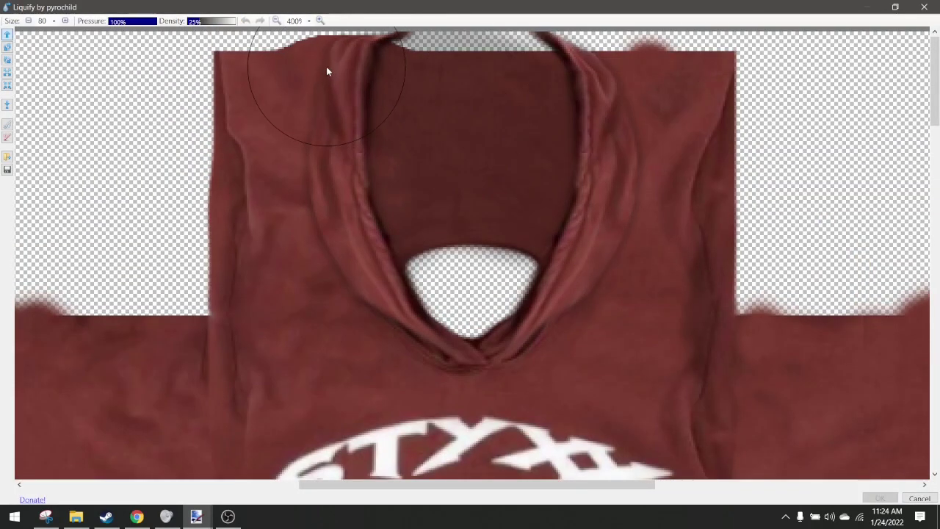
pyautogui.moveTo(602, 93)
pyautogui.mouseDown()
pyautogui.moveTo(621, 67)
pyautogui.moveTo(609, 63)
pyautogui.mouseUp()
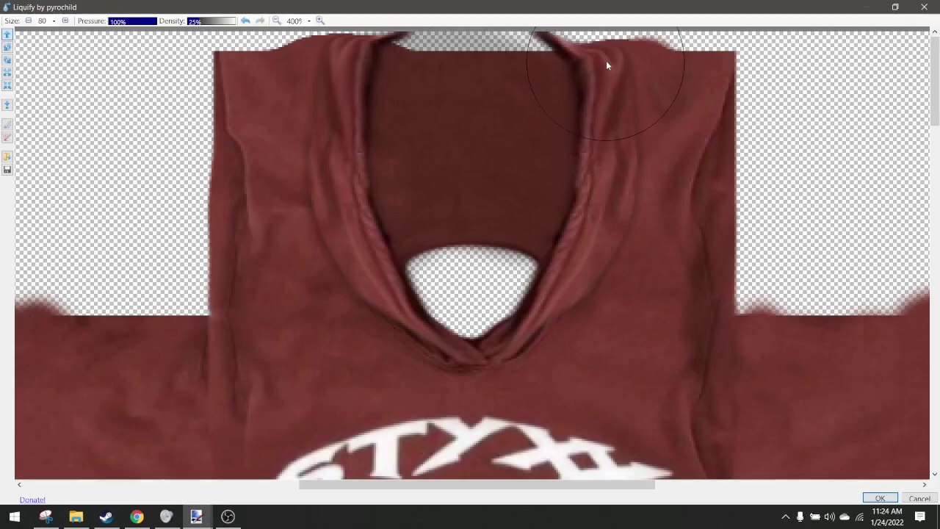
pyautogui.moveTo(331, 104); pyautogui.dragTo(323, 104)
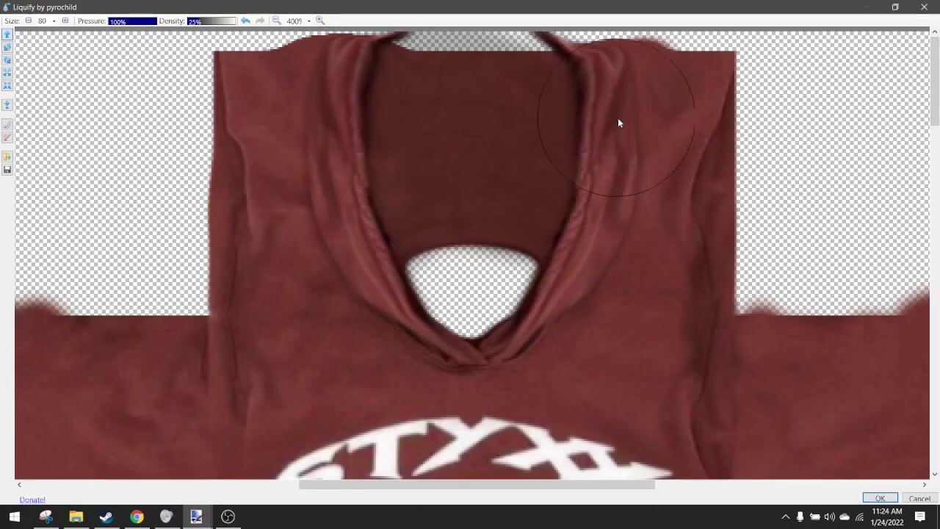
pyautogui.moveTo(617, 117); pyautogui.dragTo(625, 120)
pyautogui.click(876, 498)
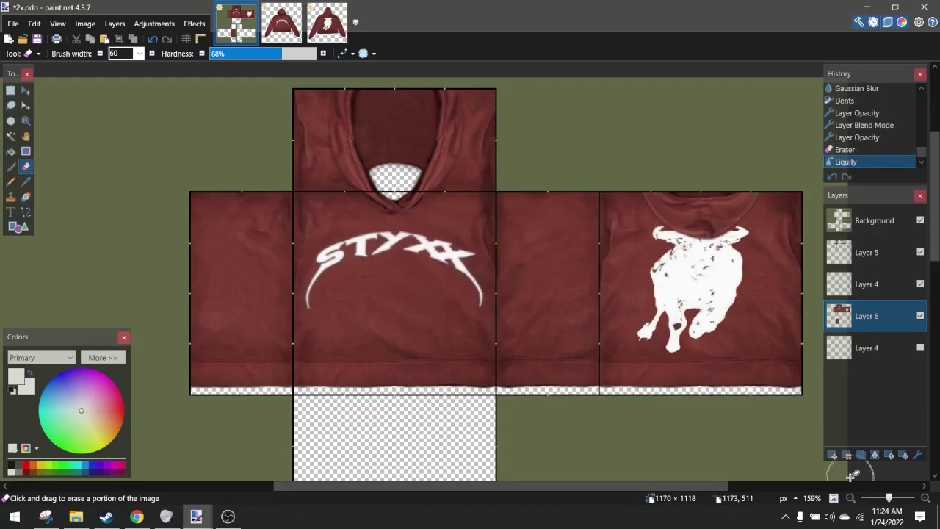
pyautogui.scroll(-5, 776, 419)
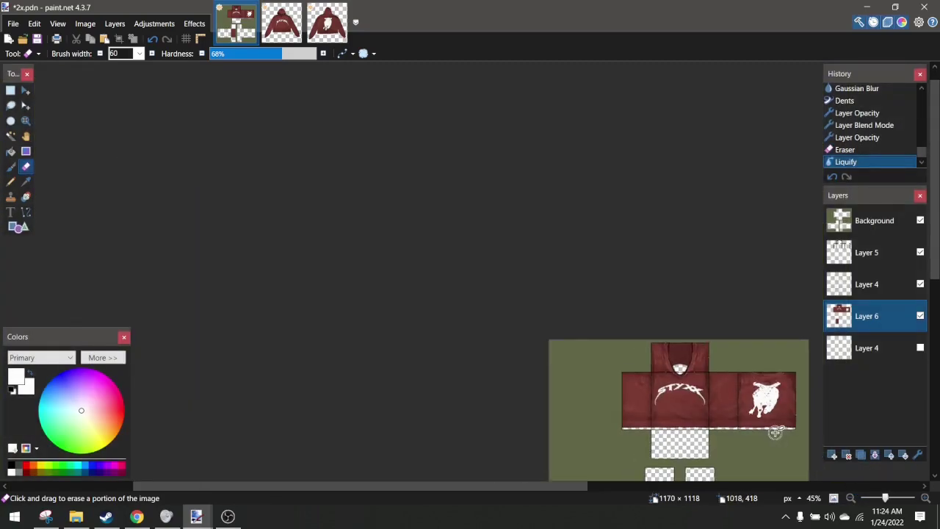
pyautogui.scroll(5, 776, 342)
pyautogui.scroll(1, 762, 330)
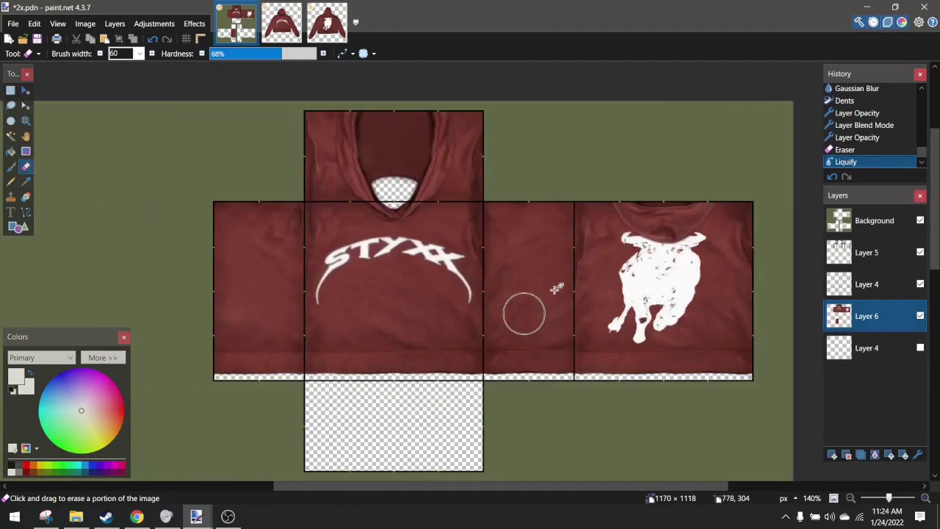
# Recolour the maroon hoodie layer dark green with Hue / Saturation, using hue 101 and saturation 37
pyautogui.scroll(2, 525, 314)
pyautogui.scroll(-2, 676, 253)
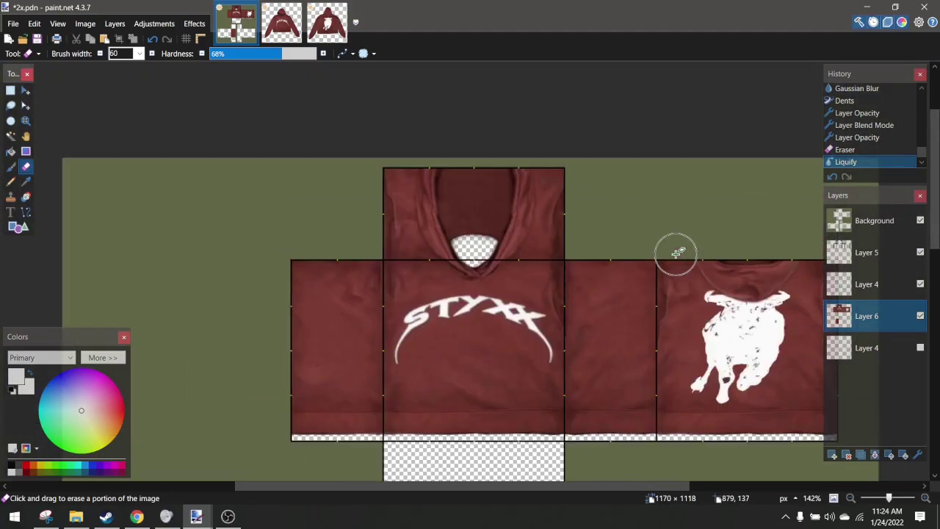
pyautogui.click(156, 23)
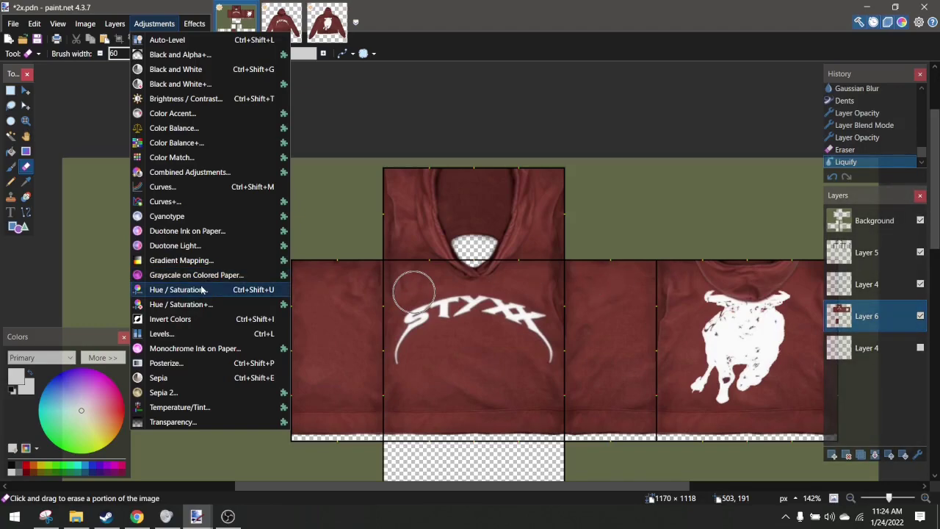
pyautogui.click(178, 289)
pyautogui.moveTo(460, 200); pyautogui.dragTo(263, 211)
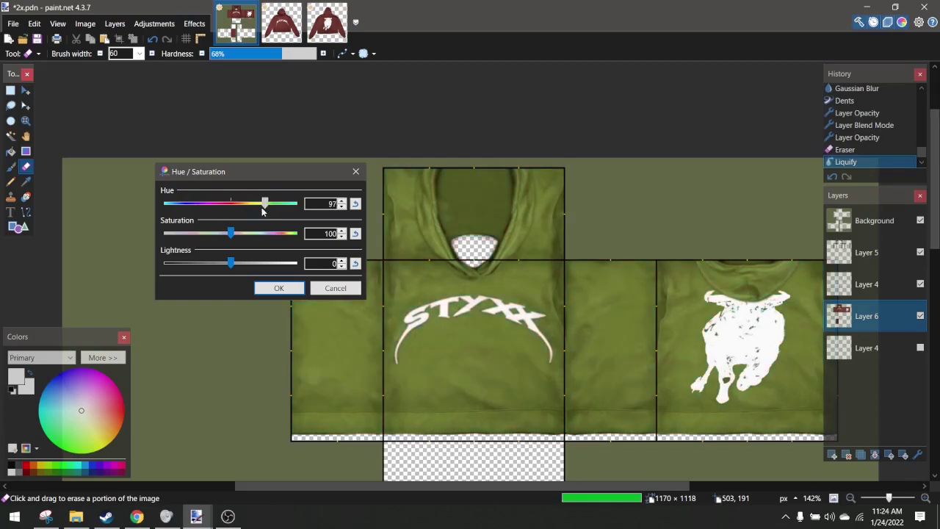
pyautogui.moveTo(204, 237); pyautogui.dragTo(193, 243)
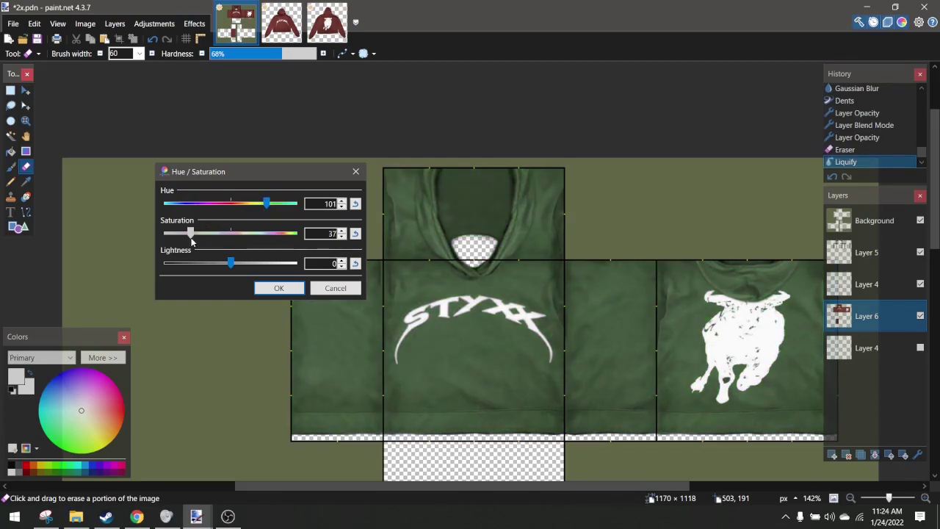
pyautogui.click(279, 287)
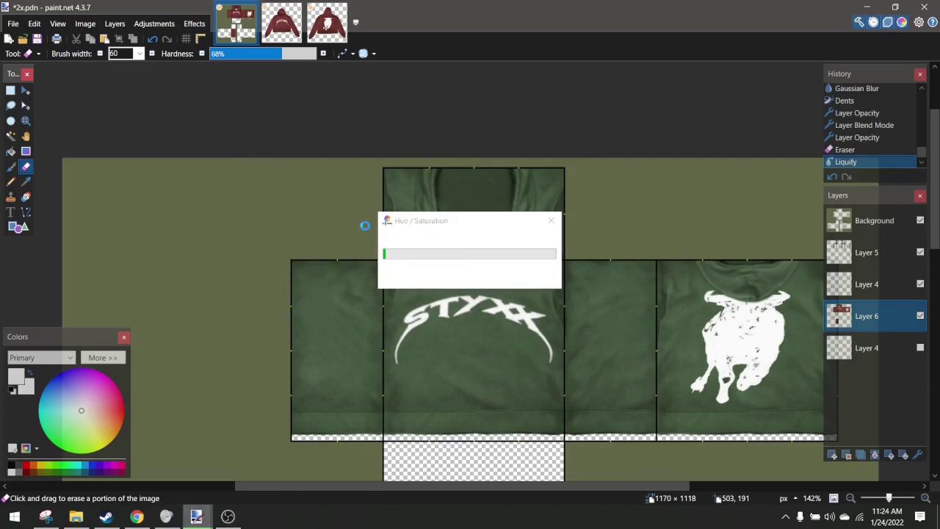
# Add a new layer directly above the green hoodie layer and set the paintbrush to black with a width of 12
pyautogui.hotkey('ctrl', '0')
pyautogui.scroll(2, 366, 225)
pyautogui.scroll(-3, 398, 215)
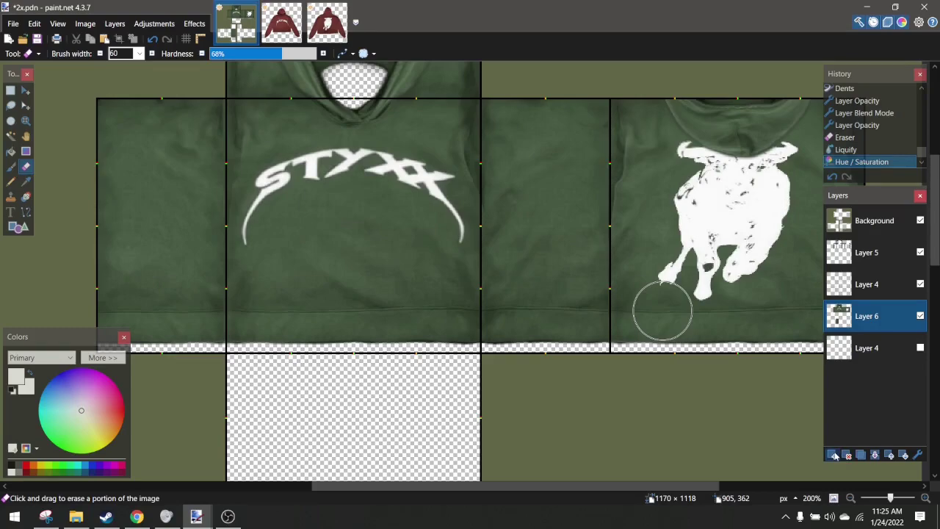
pyautogui.click(833, 454)
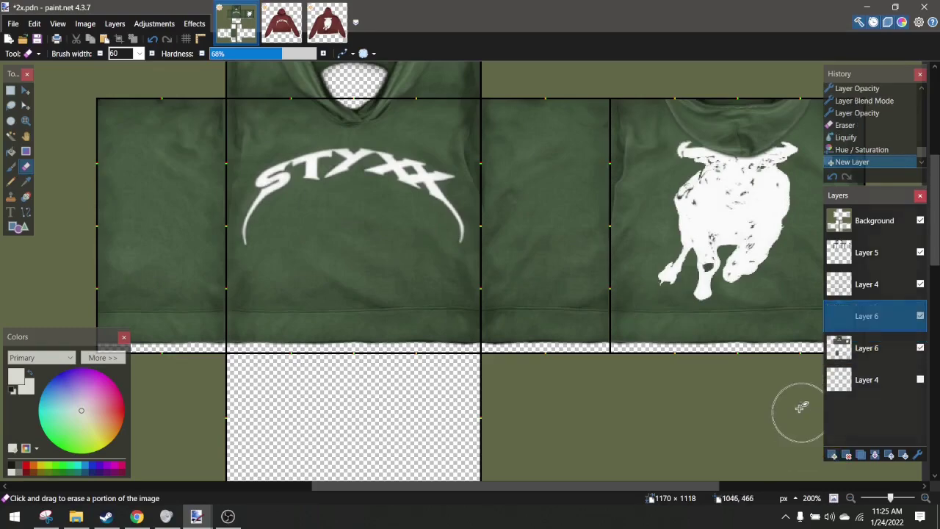
pyautogui.click(10, 166)
pyautogui.click(12, 472)
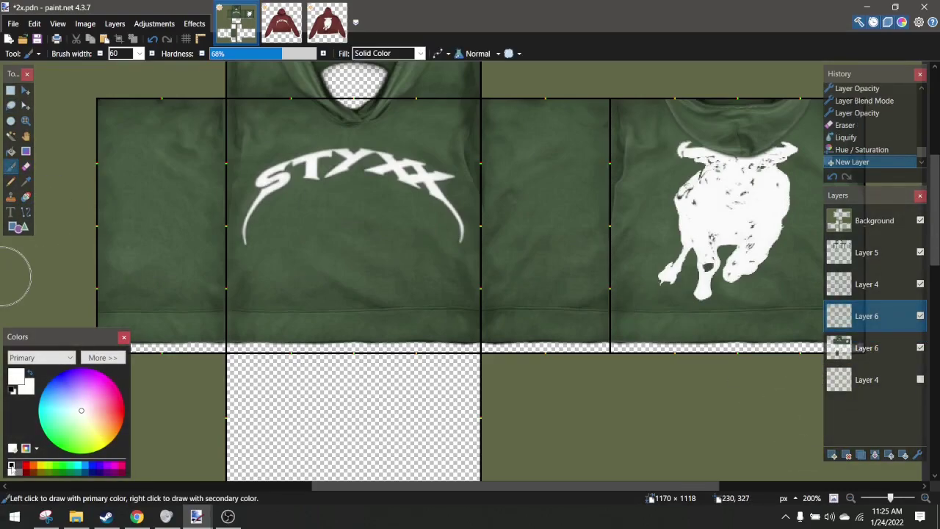
pyautogui.click(11, 464)
pyautogui.click(140, 54)
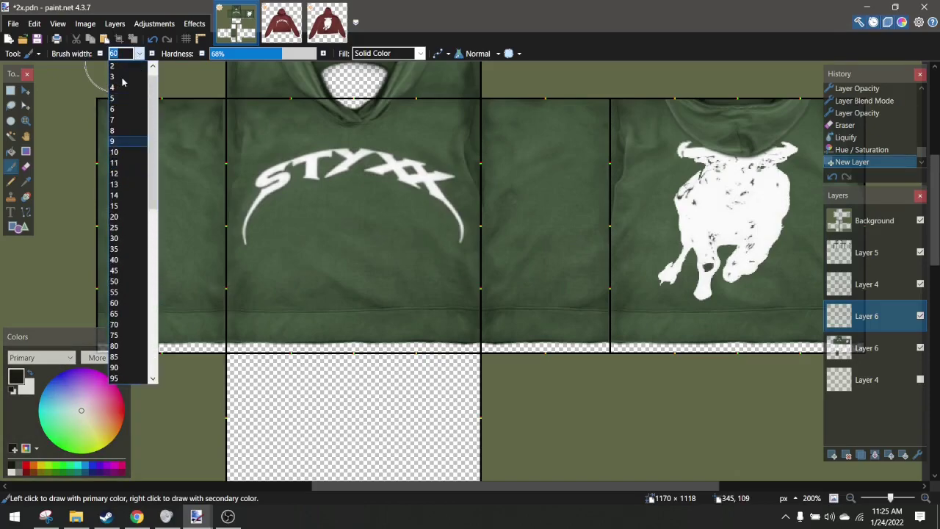
pyautogui.click(117, 68)
pyautogui.hscroll(-3, 155, 133)
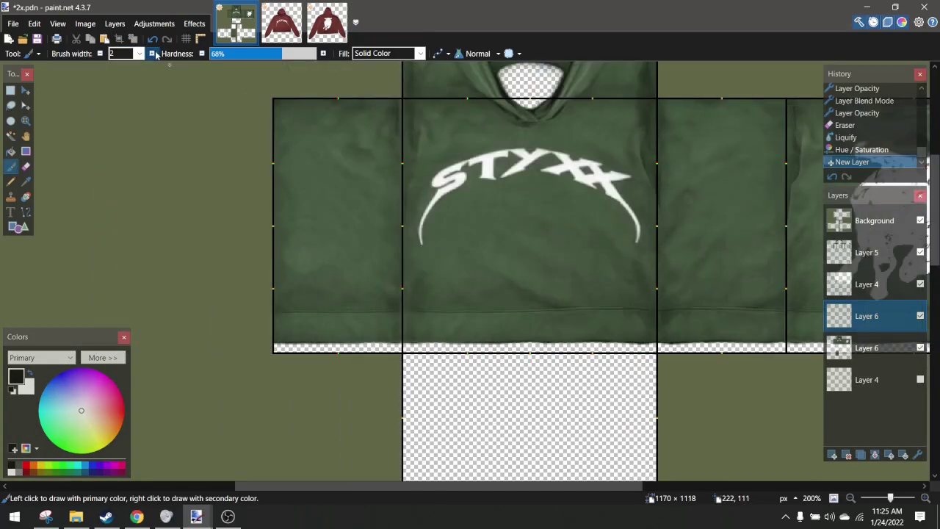
pyautogui.click(153, 53)
pyautogui.click(153, 53)
pyautogui.click(152, 54)
pyautogui.click(153, 54)
pyautogui.click(152, 54)
pyautogui.scroll(6, 319, 348)
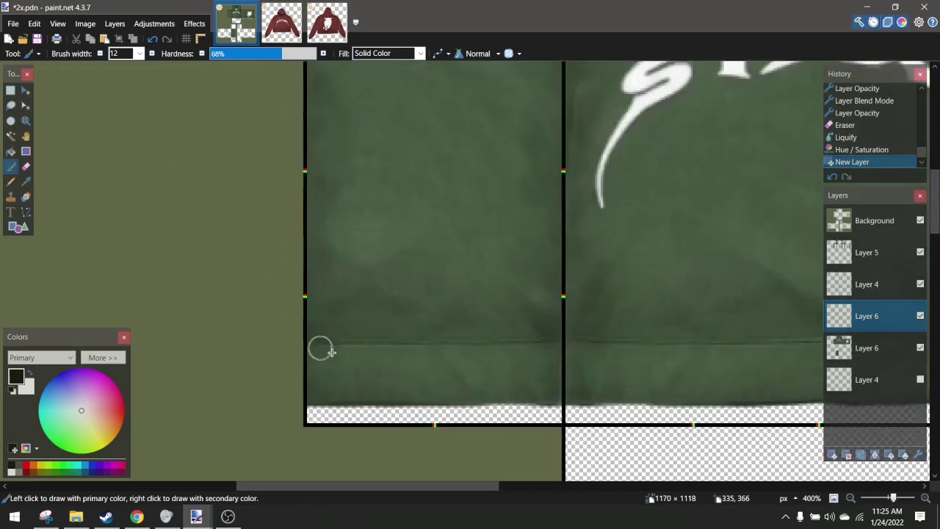
pyautogui.moveTo(290, 279); pyautogui.dragTo(291, 336)
pyautogui.hotkey('ctrl', 'z')
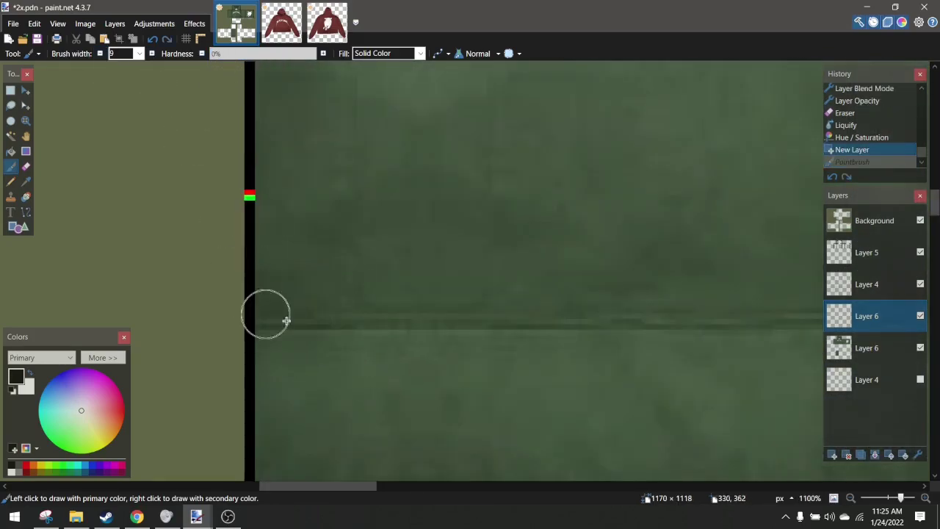
# Paint alternating black and white vertical stitches along the left side panel's hem seam with a 9 px brush at 0% hardness
pyautogui.moveTo(290, 278); pyautogui.dragTo(293, 353)
pyautogui.moveTo(330, 306); pyautogui.dragTo(336, 345)
pyautogui.hscroll(3, 220, 349)
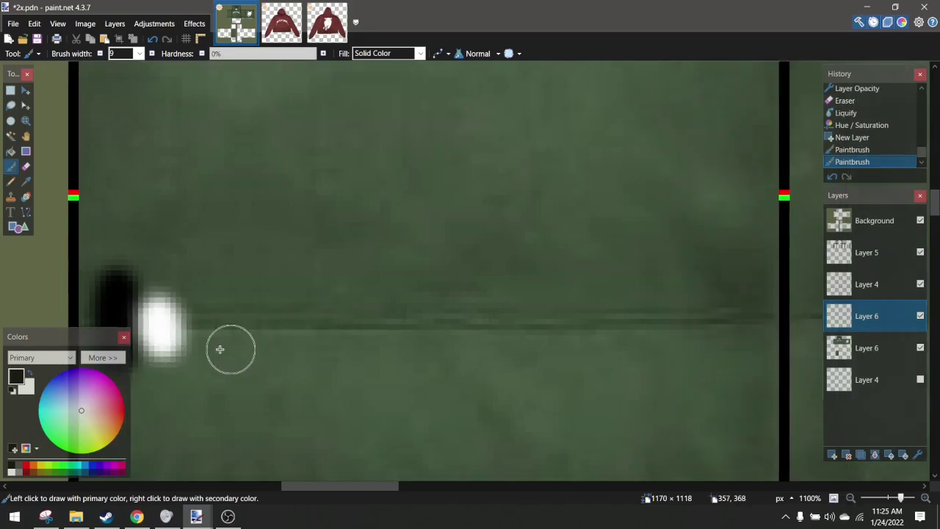
pyautogui.moveTo(220, 349)
pyautogui.mouseDown()
pyautogui.moveTo(220, 294)
pyautogui.moveTo(262, 297)
pyautogui.moveTo(263, 345)
pyautogui.mouseUp()
pyautogui.moveTo(326, 345)
pyautogui.mouseDown()
pyautogui.moveTo(328, 290)
pyautogui.moveTo(373, 308)
pyautogui.moveTo(373, 332)
pyautogui.mouseUp()
pyautogui.hscroll(3, 373, 332)
pyautogui.moveTo(260, 352)
pyautogui.mouseDown()
pyautogui.moveTo(280, 294)
pyautogui.moveTo(315, 345)
pyautogui.mouseUp()
pyautogui.moveTo(378, 360)
pyautogui.mouseDown()
pyautogui.moveTo(383, 295)
pyautogui.moveTo(427, 306)
pyautogui.moveTo(430, 356)
pyautogui.mouseUp()
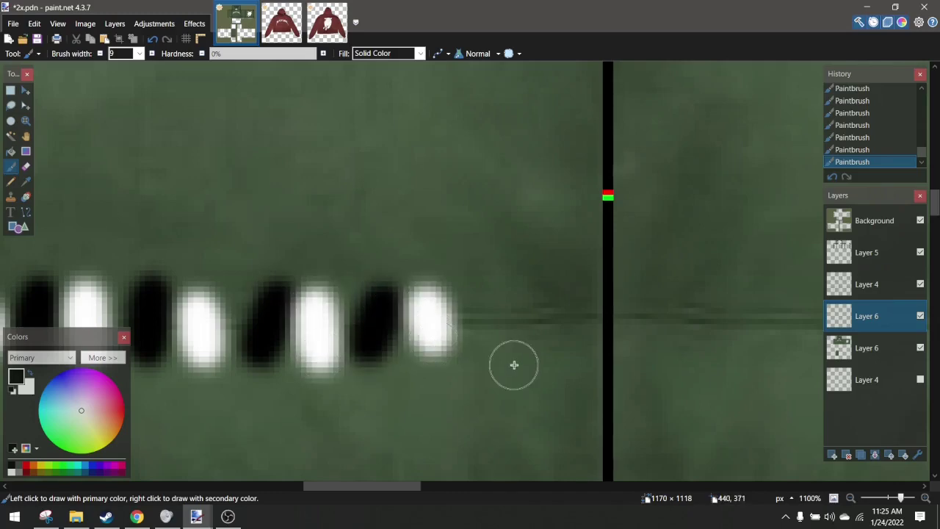
pyautogui.moveTo(496, 354); pyautogui.dragTo(497, 292)
pyautogui.moveTo(555, 286); pyautogui.dragTo(552, 338)
pyautogui.hotkey('ctrl', 'z')
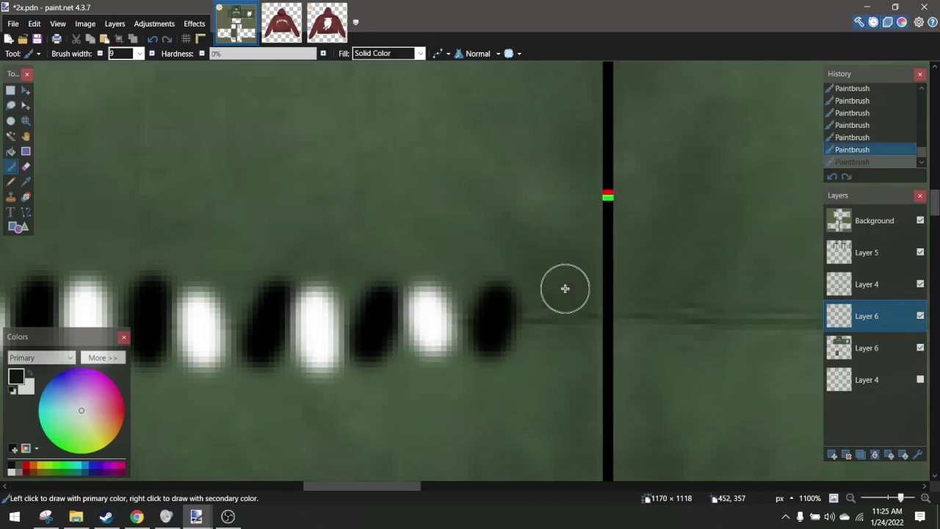
pyautogui.moveTo(565, 290)
pyautogui.mouseDown()
pyautogui.moveTo(563, 339)
pyautogui.moveTo(546, 325)
pyautogui.mouseUp()
pyautogui.hotkey('ctrl', 'z')
pyautogui.hscroll(6, 497, 315)
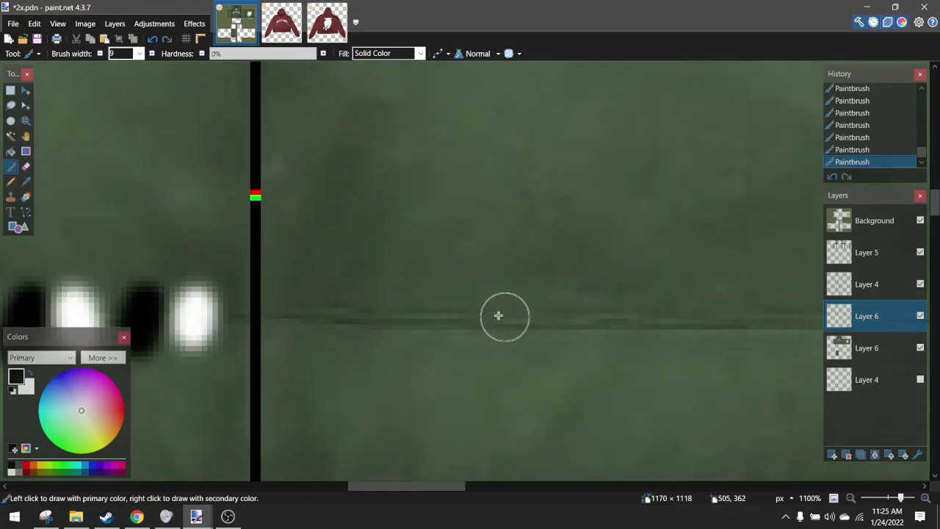
# Duplicate the painted stitch strip and place the copy over the left part of the front panel's hem seam
pyautogui.scroll(-5, 497, 312)
pyautogui.scroll(5, 513, 294)
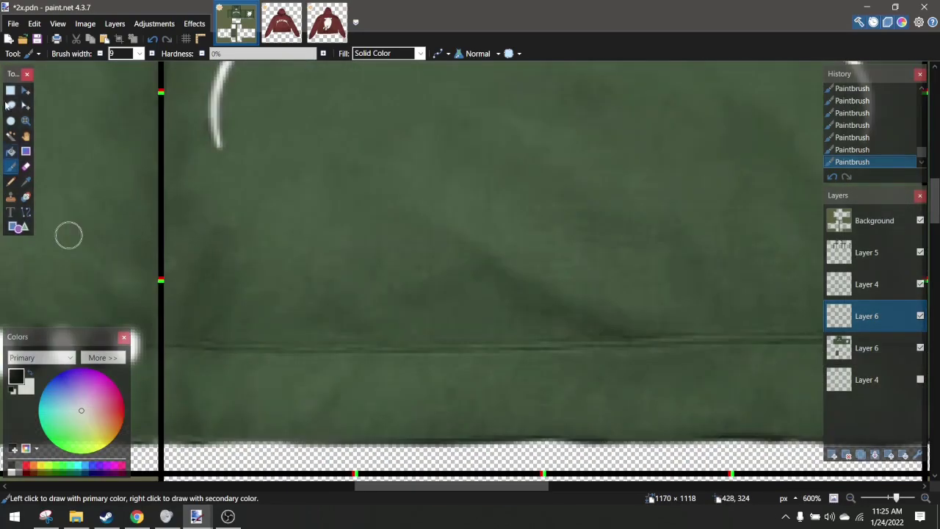
pyautogui.press('s')
pyautogui.hscroll(-5, 182, 298)
pyautogui.moveTo(191, 292); pyautogui.dragTo(860, 411)
pyautogui.scroll(-2, 552, 402)
pyautogui.hotkey('ctrl', 'v')
pyautogui.press('Left')
pyautogui.press('Left')
pyautogui.press('Left')
pyautogui.press('Left')
pyautogui.press('Left')
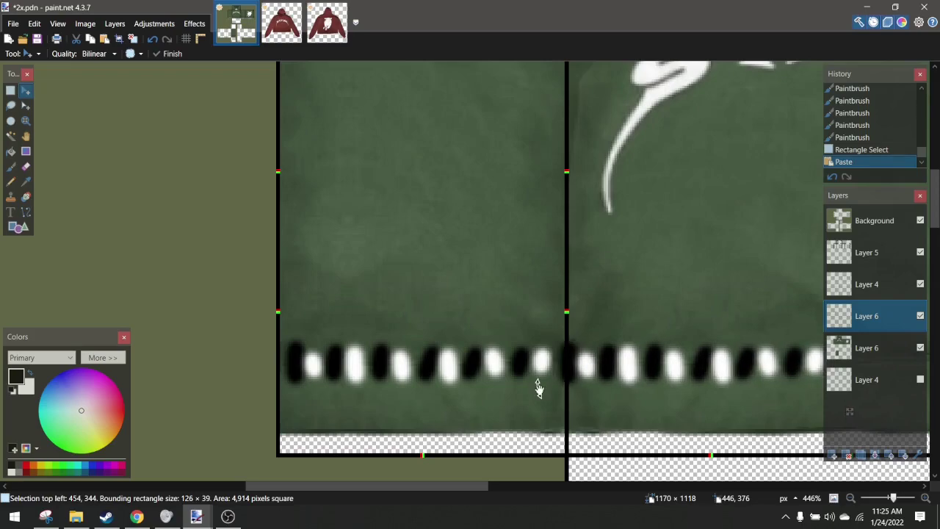
# Paste a second stitch strip and align it along the right half of the front panel's hem, continuing the pattern
pyautogui.hscroll(-1, 520, 374)
pyautogui.hscroll(7, 518, 372)
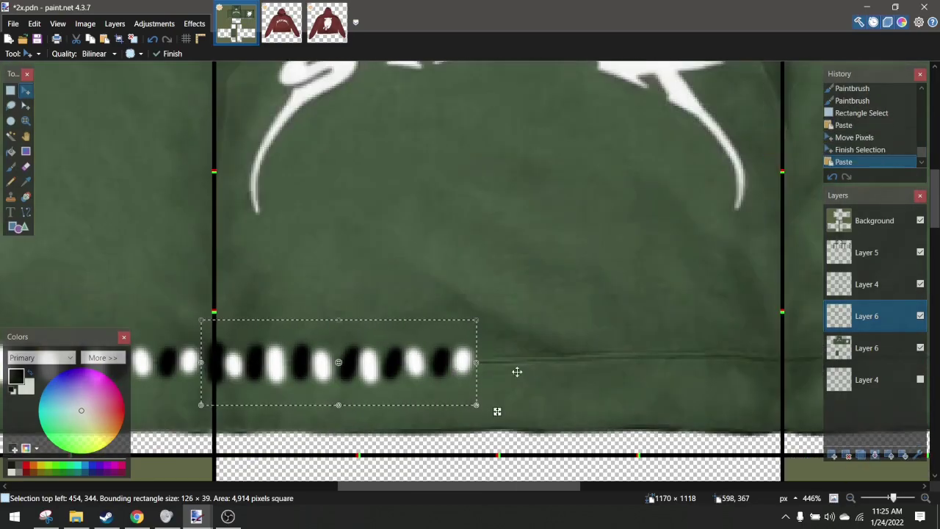
pyautogui.hotkey('ctrl', 'Right')
pyautogui.hotkey('ctrl', 'Right')
pyautogui.hotkey('ctrl', 'Right')
pyautogui.hotkey('ctrl', 'Right')
pyautogui.hotkey('ctrl', 'Right')
pyautogui.hotkey('ctrl', 'Right')
pyautogui.hotkey('ctrl', 'Right')
pyautogui.hotkey('ctrl', 'Right')
pyautogui.hotkey('ctrl', 'Right')
pyautogui.hotkey('ctrl', 'Right')
pyautogui.hotkey('ctrl', 'Right')
pyautogui.hotkey('ctrl', 'Right')
pyautogui.hotkey('ctrl', 'Right')
pyautogui.hotkey('ctrl', 'Right')
pyautogui.hotkey('ctrl', 'Right')
pyautogui.hotkey('ctrl', 'Right')
pyautogui.hotkey('ctrl', 'Left')
pyautogui.hotkey('ctrl', 'Left')
pyautogui.hotkey('ctrl', 'Left')
pyautogui.hotkey('ctrl', 'Left')
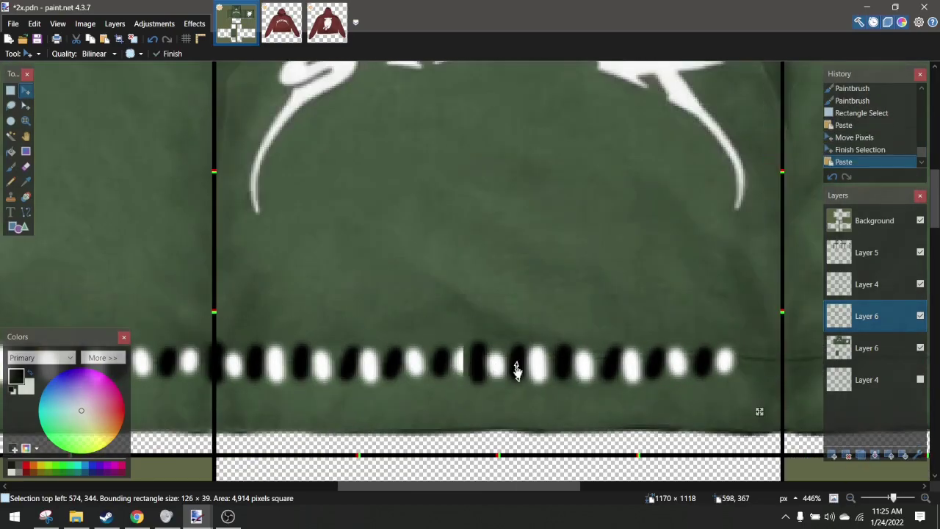
pyautogui.press('Right')
pyautogui.press('Right')
pyautogui.press('Right')
pyautogui.press('Right')
pyautogui.press('Right')
pyautogui.press('Right')
pyautogui.press('Up')
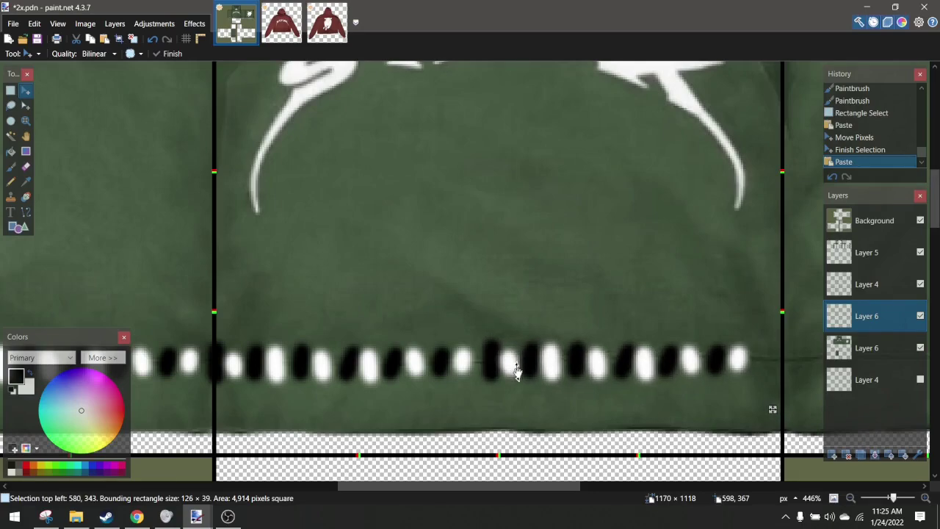
# Paste a third stitch strip and align it from the front panel's right edge across the adjoining side panel's hem
pyautogui.hscroll(5, 517, 371)
pyautogui.hotkey('ctrl', 'v')
pyautogui.press('Right')
pyautogui.press('Right')
pyautogui.press('Right')
pyautogui.press('Right')
pyautogui.press('Right')
pyautogui.press('Right')
pyautogui.press('Right')
pyautogui.press('Right')
pyautogui.press('Right')
pyautogui.press('Right')
pyautogui.press('Right')
pyautogui.press('Right')
pyautogui.press('Right')
pyautogui.press('Right')
pyautogui.press('Right')
pyautogui.press('Right')
pyautogui.press('Right')
pyautogui.press('Right')
pyautogui.press('Right')
pyautogui.press('Right')
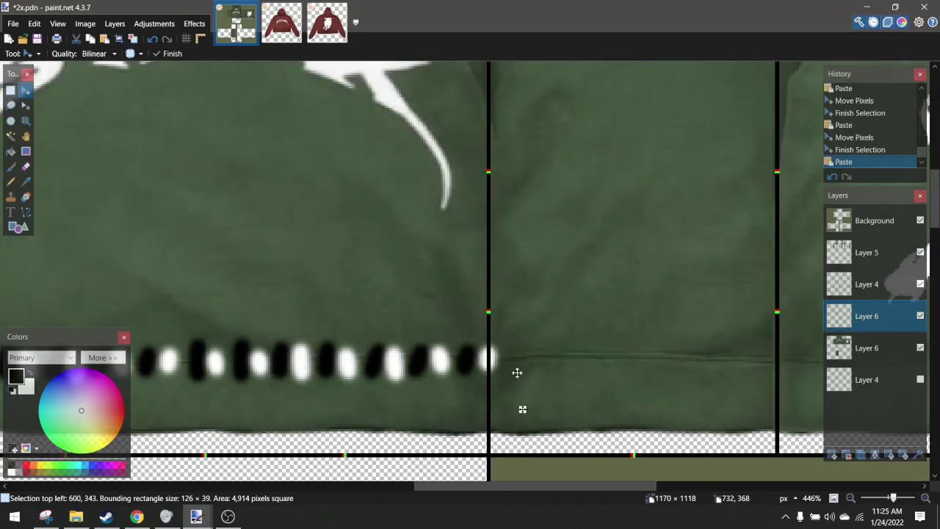
pyautogui.press('Left')
pyautogui.press('Left')
pyautogui.press('Left')
pyautogui.press('Left')
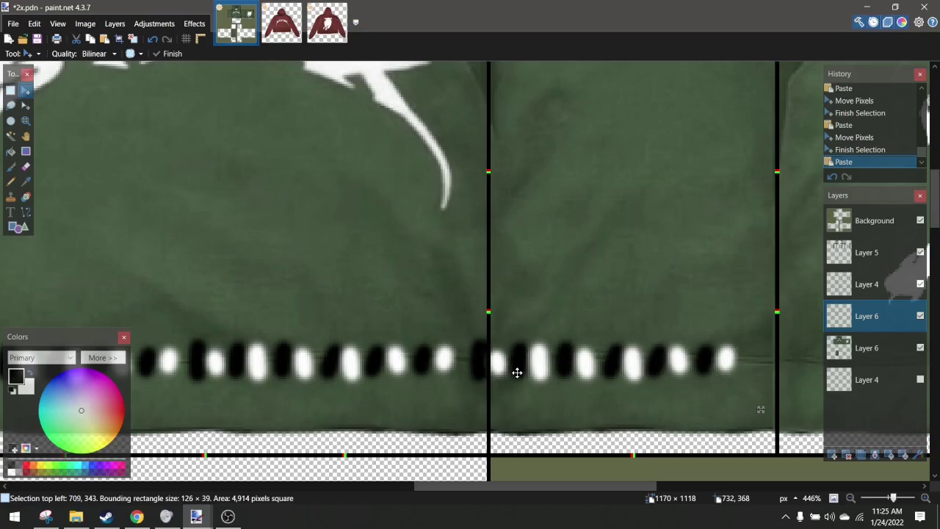
pyautogui.hscroll(1, 517, 373)
# Paste a fourth stitch strip and align it from the side panel's end across the left part of the back panel's hem
pyautogui.hscroll(4, 517, 373)
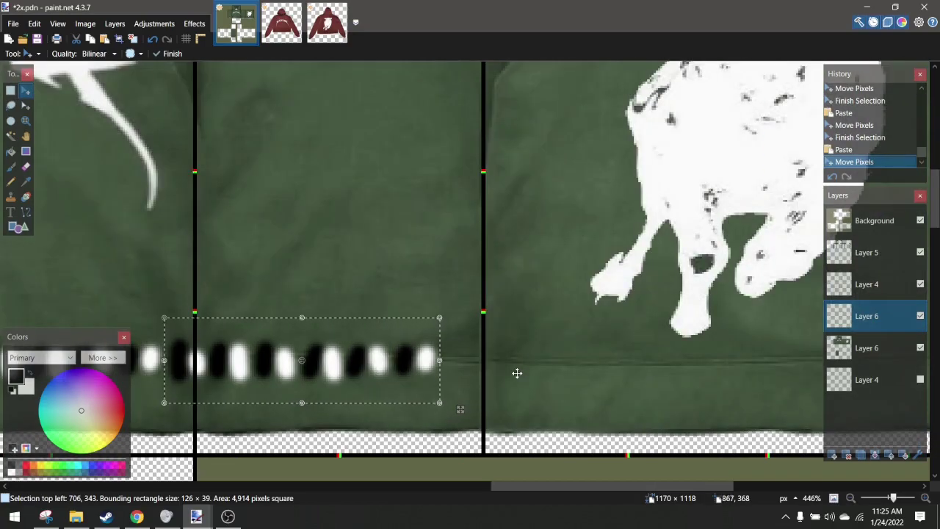
pyautogui.hotkey('ctrl', 'v')
pyautogui.press('Right')
pyautogui.press('Right')
pyautogui.press('Right')
pyautogui.press('Right')
pyautogui.press('Right')
pyautogui.press('Right')
pyautogui.press('Right')
pyautogui.press('Right')
pyautogui.press('Right')
pyautogui.press('Right')
pyautogui.press('Right')
pyautogui.press('Right')
pyautogui.press('Right')
pyautogui.press('Right')
pyautogui.press('Right')
pyautogui.press('Right')
pyautogui.press('Right')
pyautogui.press('Right')
pyautogui.press('Right')
pyautogui.press('Right')
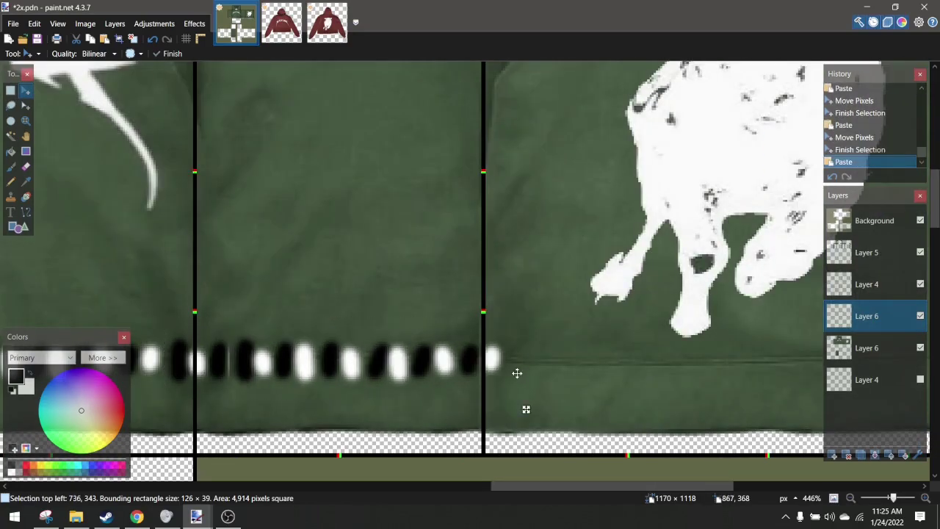
pyautogui.press('Right')
pyautogui.press('Right')
pyautogui.press('Right')
pyautogui.press('Right')
pyautogui.press('Right')
pyautogui.press('Right')
pyautogui.press('Right')
pyautogui.press('Right')
pyautogui.press('Right')
pyautogui.press('Right')
pyautogui.press('Right')
pyautogui.press('Right')
pyautogui.press('Right')
pyautogui.press('Right')
pyautogui.press('Right')
pyautogui.press('Right')
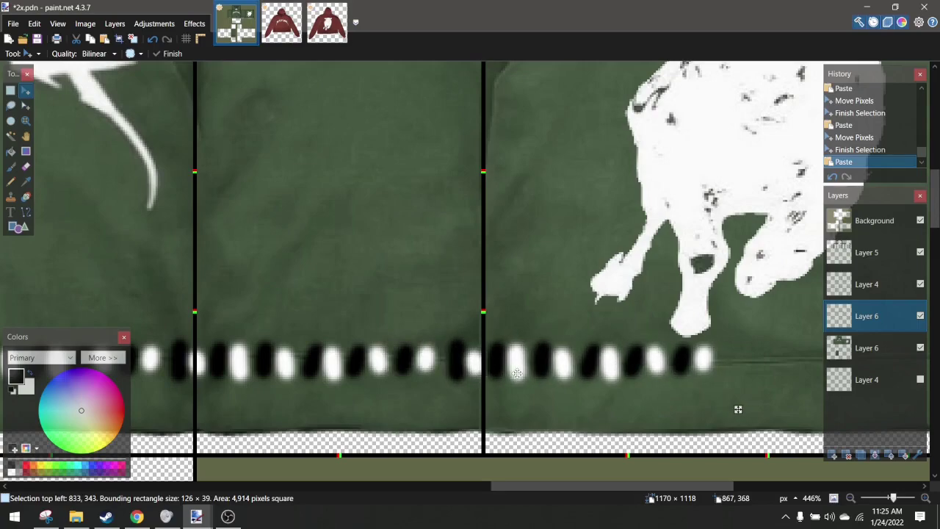
pyautogui.hscroll(4, 517, 373)
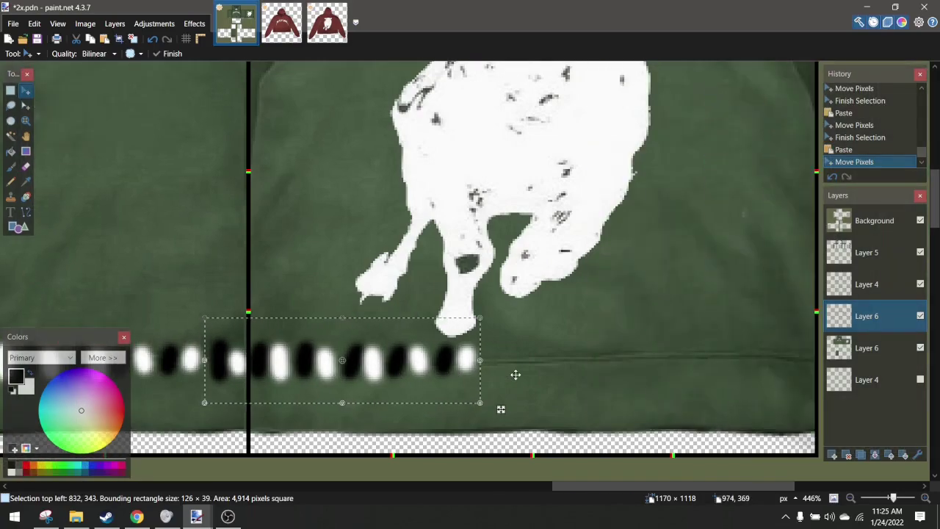
# Paste a fifth stitch strip and align it right after the previous one on the back panel's hem
pyautogui.hotkey('ctrl', 'v')
pyautogui.press('Right')
pyautogui.press('Right')
pyautogui.press('Right')
pyautogui.press('Right')
pyautogui.press('Right')
pyautogui.press('Right')
pyautogui.press('Right')
pyautogui.press('Right')
pyautogui.press('Right')
pyautogui.press('Right')
pyautogui.press('Right')
pyautogui.press('Right')
pyautogui.press('Right')
pyautogui.press('Right')
pyautogui.press('Right')
pyautogui.press('Right')
pyautogui.press('Right')
pyautogui.press('Right')
pyautogui.press('Right')
pyautogui.press('Right')
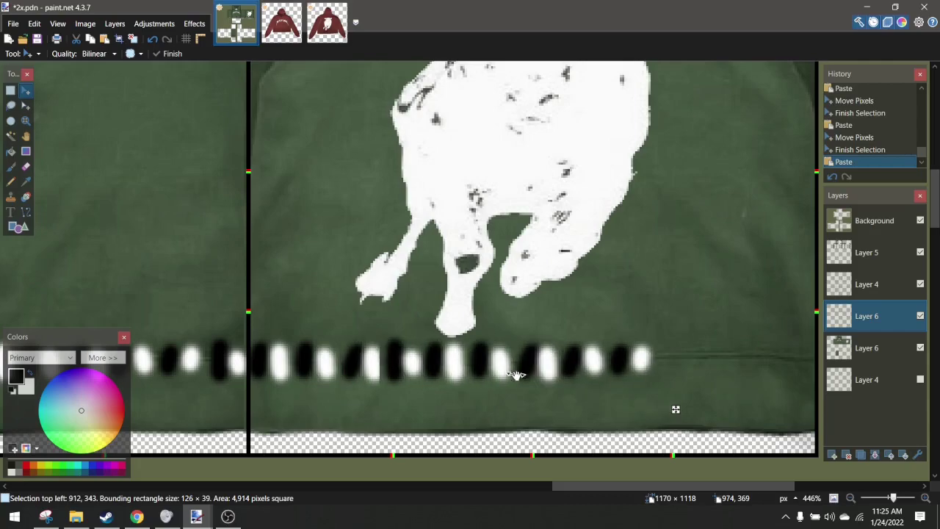
pyautogui.press('Right')
pyautogui.press('Right')
pyautogui.press('Right')
pyautogui.press('Right')
pyautogui.press('Right')
pyautogui.press('Right')
pyautogui.press('Right')
pyautogui.press('Right')
pyautogui.press('Right')
pyautogui.press('Right')
pyautogui.press('Right')
pyautogui.press('Right')
pyautogui.press('Right')
pyautogui.press('Right')
pyautogui.press('Right')
pyautogui.press('Right')
pyautogui.press('Right')
pyautogui.press('Right')
pyautogui.press('Right')
pyautogui.press('Right')
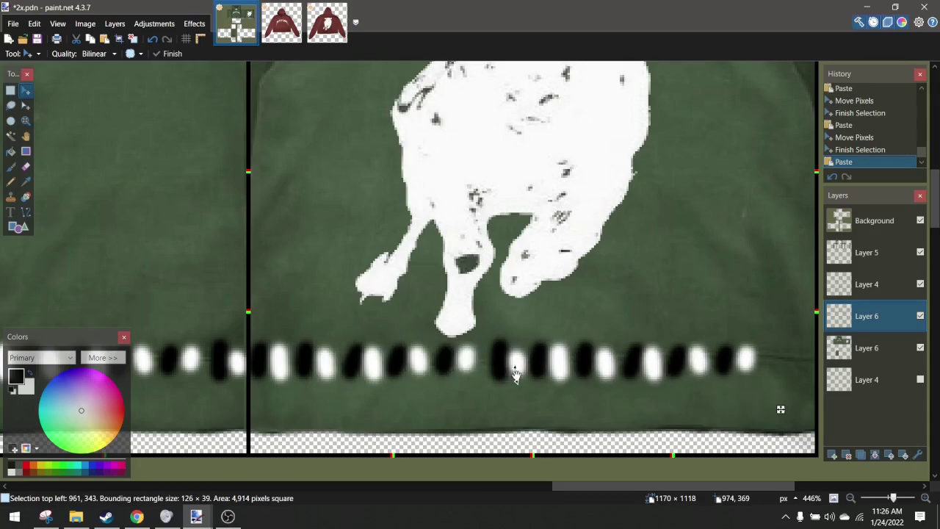
pyautogui.press('Left')
pyautogui.press('Left')
pyautogui.press('Left')
pyautogui.hscroll(3, 513, 375)
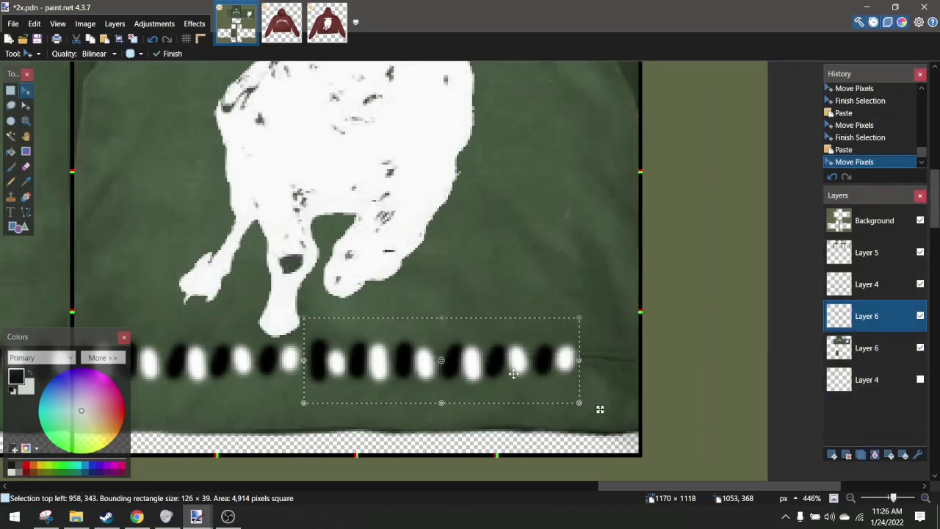
# Paste a sixth stitch strip, align it to fill the rest of the back panel's hem, and deselect
pyautogui.hotkey('ctrl', 'v')
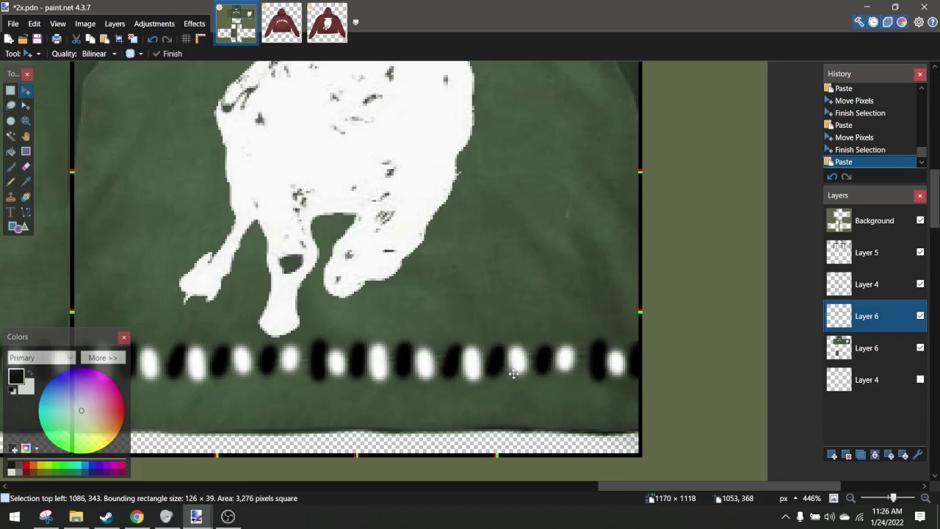
pyautogui.press('Left')
pyautogui.press('Left')
pyautogui.hotkey('ctrl', 'd')
pyautogui.scroll(-7, 500, 361)
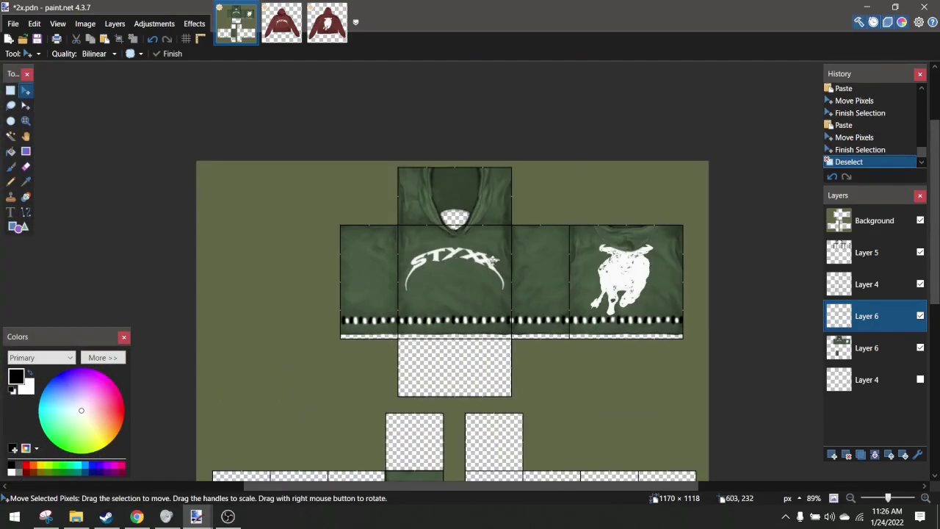
# Set the stitch layer's blend mode to Overlay and its opacity to 42
pyautogui.scroll(5, 413, 187)
pyautogui.scroll(-4, 413, 186)
pyautogui.scroll(2, 348, 188)
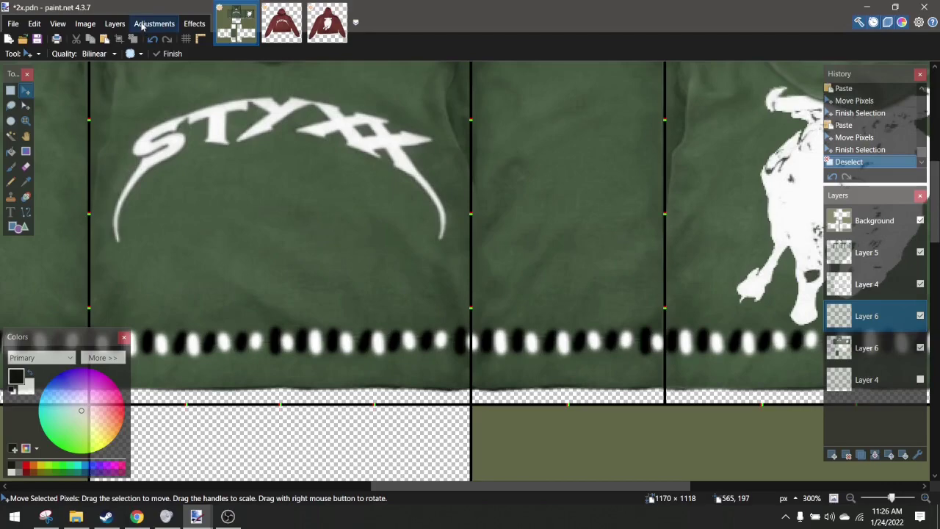
pyautogui.click(114, 24)
pyautogui.click(221, 304)
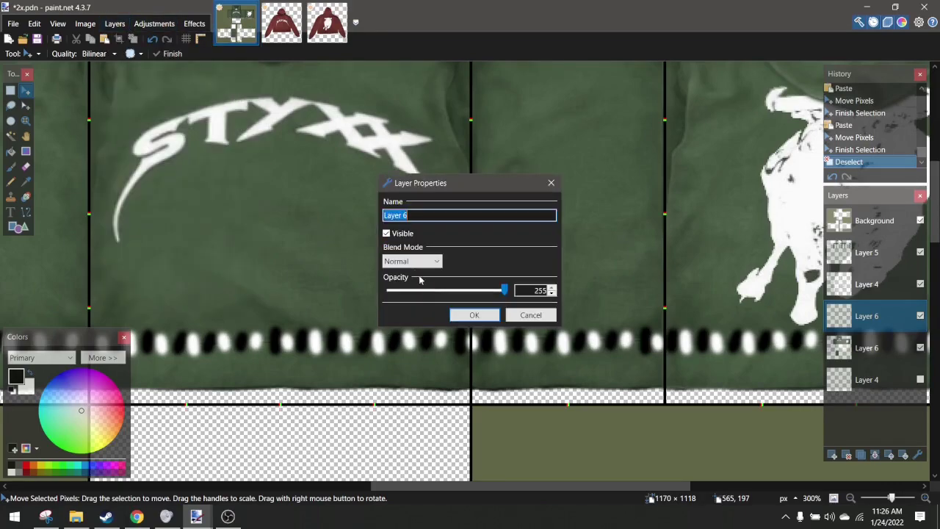
pyautogui.click(412, 261)
pyautogui.click(405, 349)
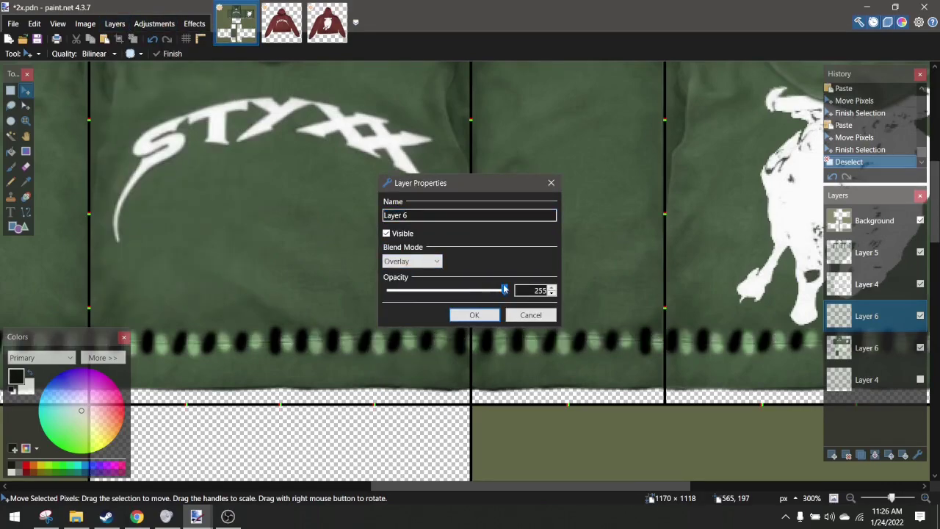
pyautogui.moveTo(504, 290); pyautogui.dragTo(392, 293)
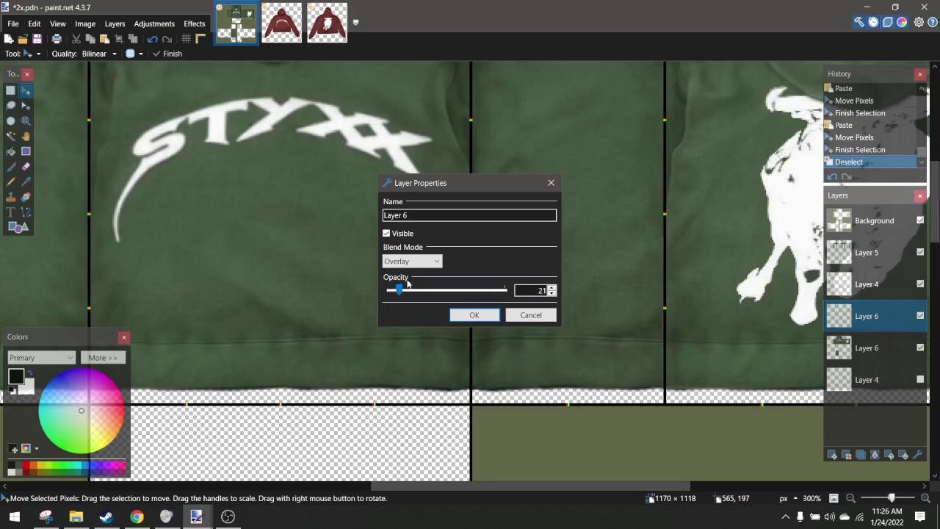
pyautogui.click(409, 262)
pyautogui.click(415, 273)
pyautogui.click(407, 262)
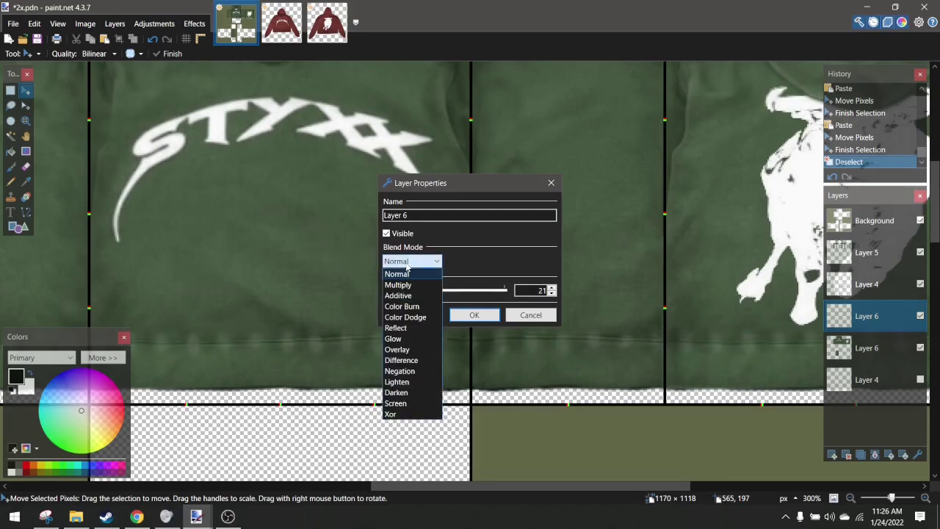
pyautogui.click(408, 351)
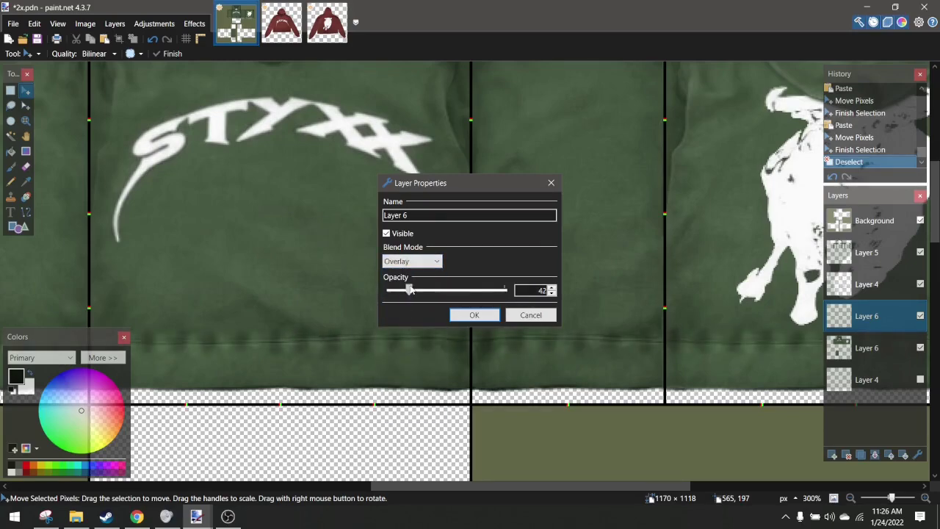
pyautogui.click(473, 315)
# Select the stitch band along the whole torso hem and compress it horizontally to about 437 px wide, keeping its left end fixed
pyautogui.scroll(-3, 462, 311)
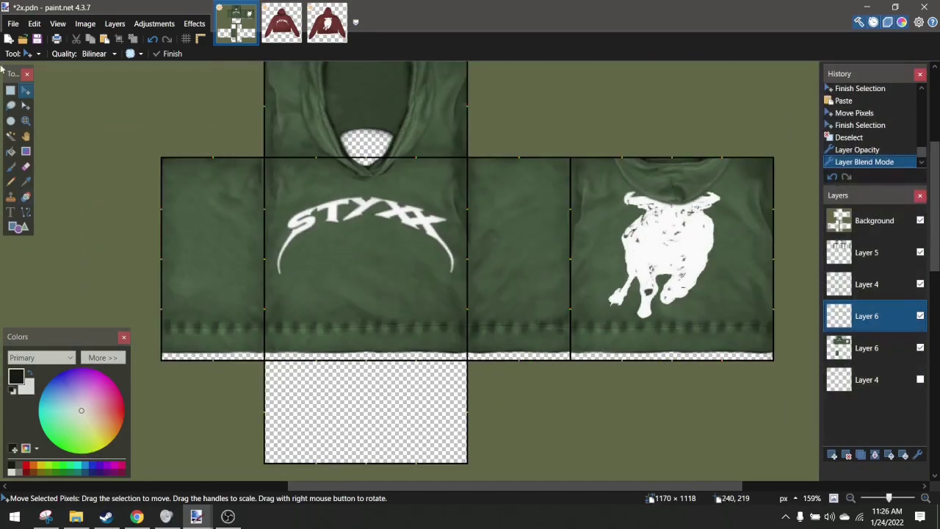
pyautogui.click(16, 91)
pyautogui.hscroll(3, 552, 336)
pyautogui.moveTo(625, 310); pyautogui.dragTo(159, 344)
pyautogui.hscroll(-3, 457, 389)
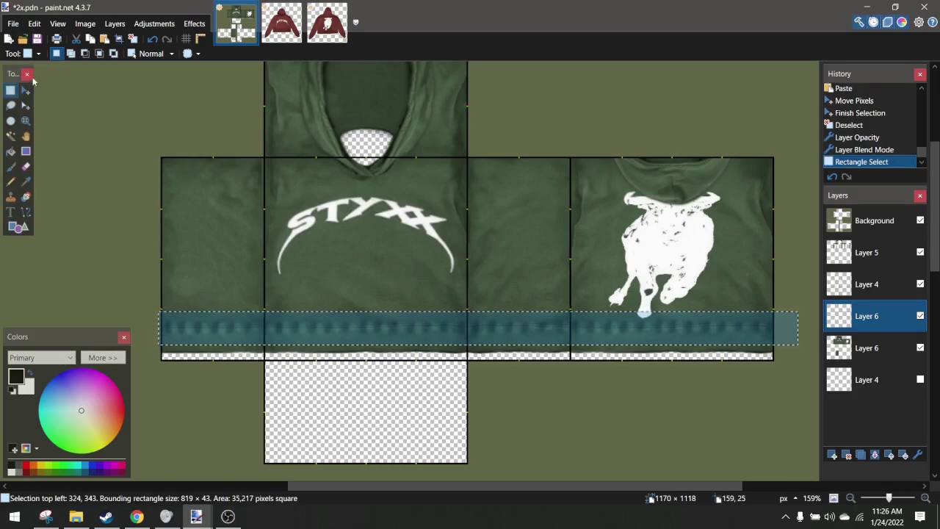
pyautogui.click(26, 91)
pyautogui.moveTo(755, 333); pyautogui.dragTo(499, 373)
# Paste a copy of the compressed stitch band, flip it across to cover the rest of the hem, and deselect
pyautogui.hotkey('ctrl', 'c')
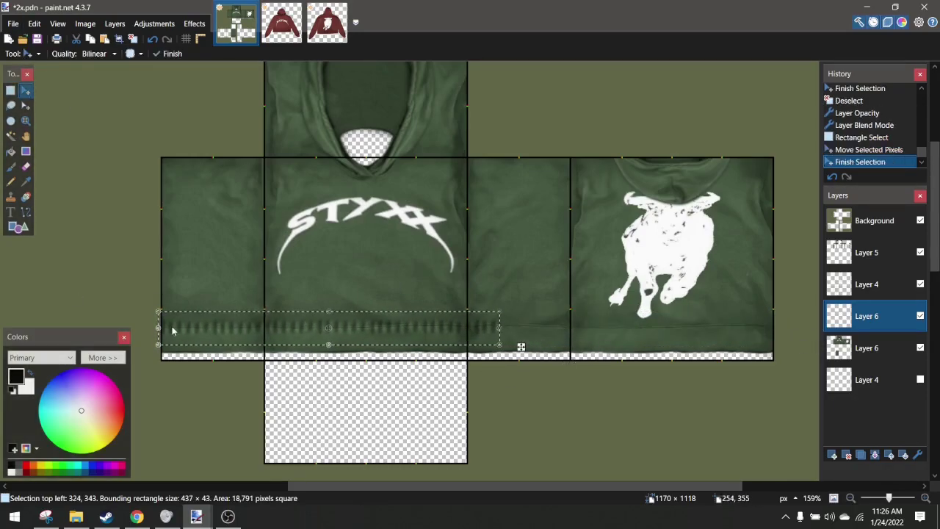
pyautogui.hotkey('ctrl', 'v')
pyautogui.moveTo(157, 325); pyautogui.dragTo(800, 341)
pyautogui.hotkey('ctrl', 'd')
pyautogui.scroll(3, 289, 90)
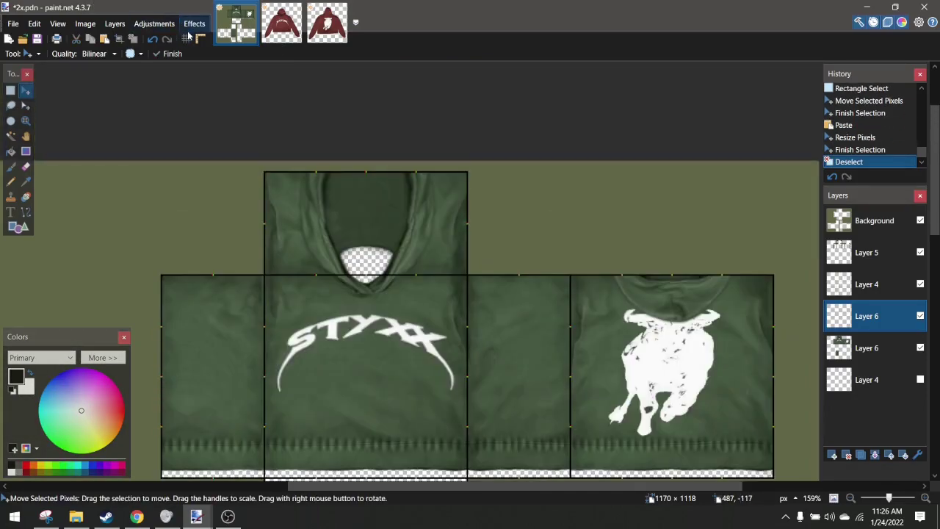
# Apply a centered Motion Blur to the stitch layer with angle 87.42 and distance 14
pyautogui.click(193, 25)
pyautogui.moveTo(224, 73)
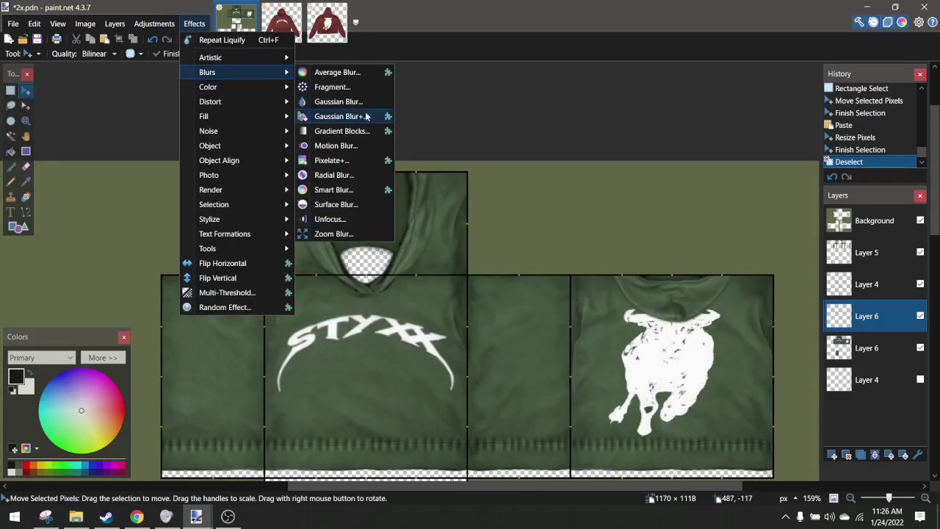
pyautogui.click(336, 146)
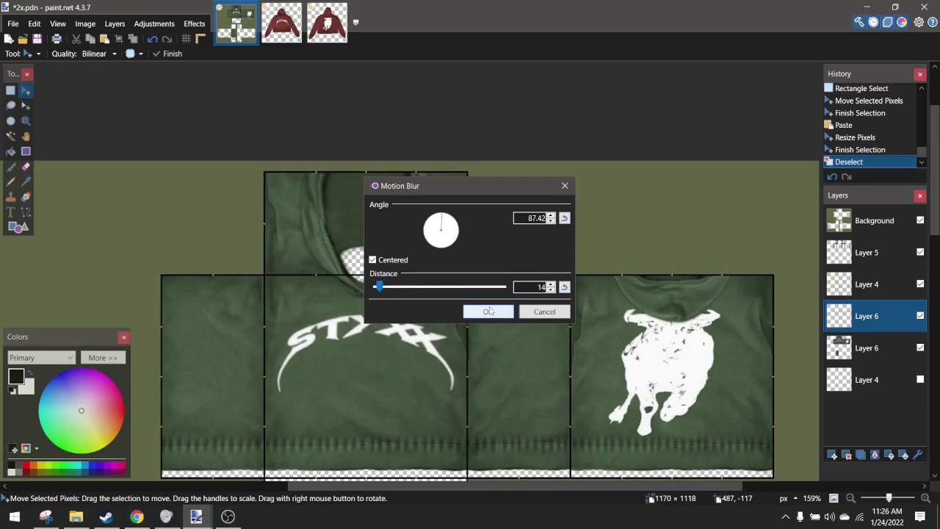
pyautogui.click(488, 311)
pyautogui.scroll(-1, 489, 306)
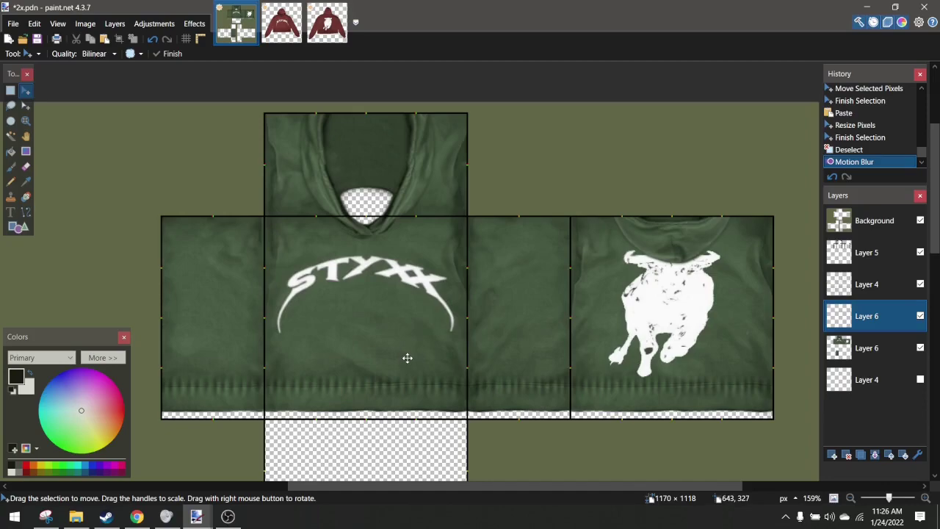
# Try inverting the stitch layer's colors, and undo the inversion
pyautogui.scroll(3, 407, 357)
pyautogui.hotkey('ctrl', 'shift', 'i')
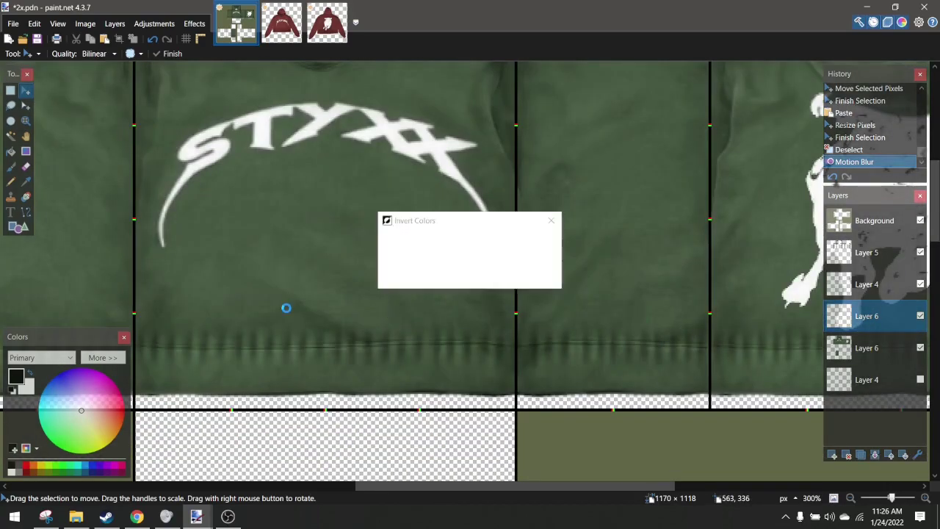
pyautogui.scroll(-3, 287, 307)
pyautogui.scroll(-1, 287, 308)
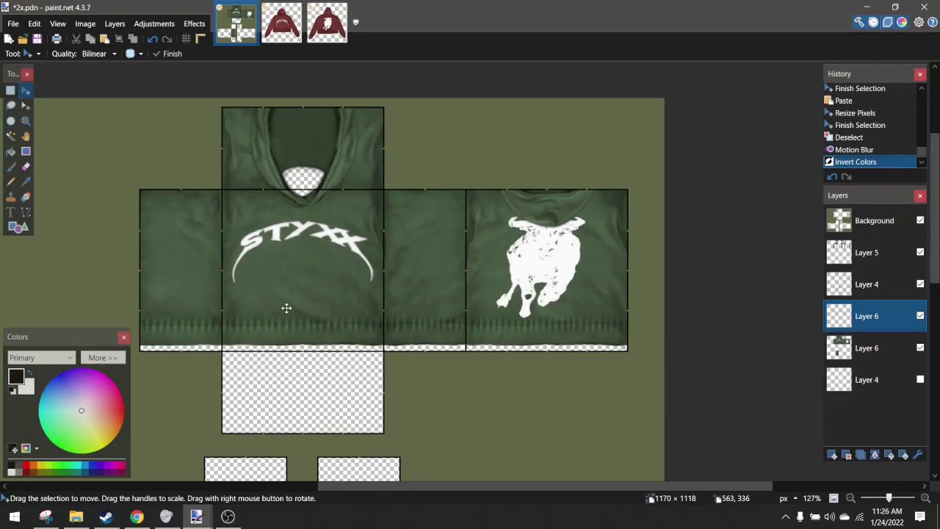
pyautogui.hotkey('ctrl', 'z')
# Apply the Dents distortion to the stitch layer with scale 31.86 and refraction 8.69
pyautogui.scroll(5, 286, 308)
pyautogui.click(189, 25)
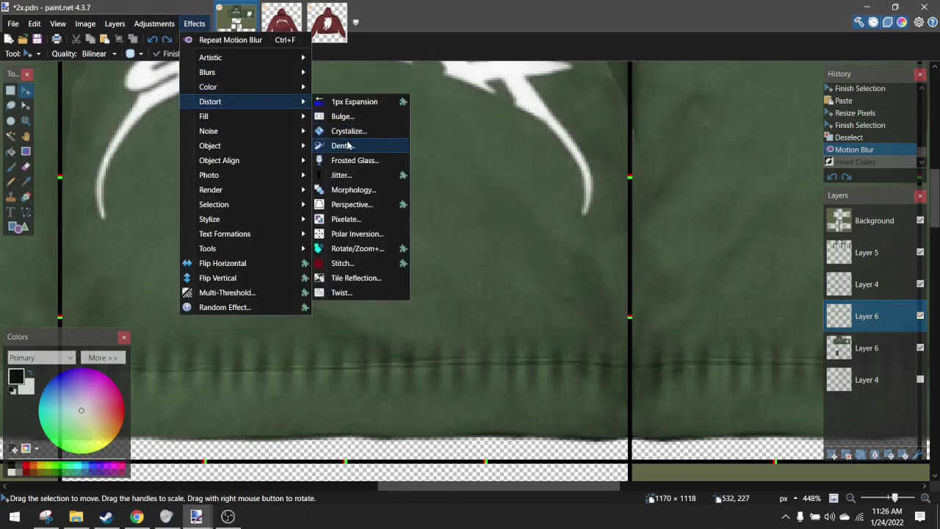
pyautogui.click(342, 145)
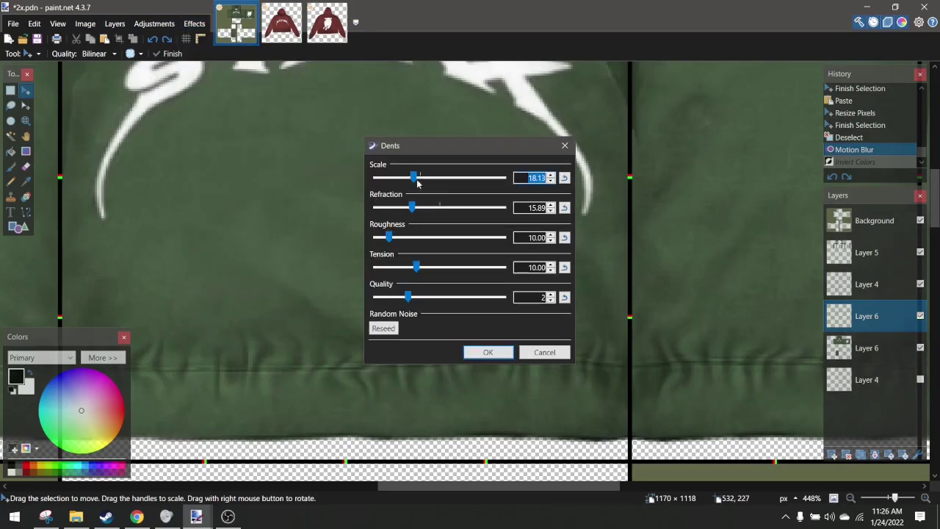
pyautogui.moveTo(399, 178); pyautogui.dragTo(436, 179)
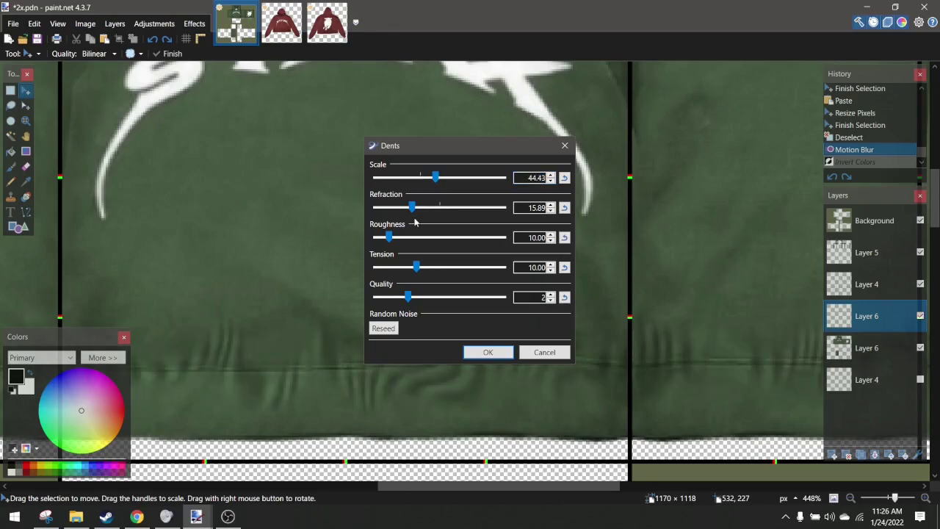
pyautogui.moveTo(396, 210); pyautogui.dragTo(402, 209)
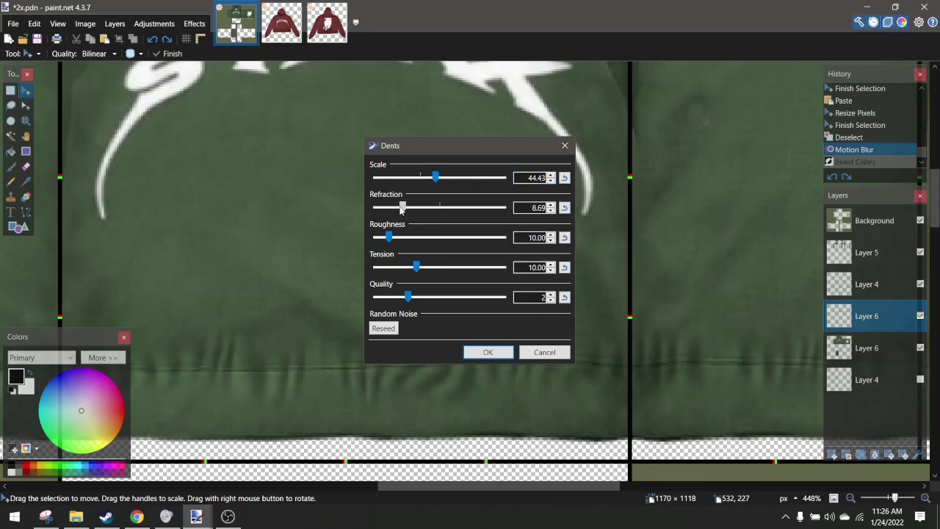
pyautogui.moveTo(434, 178); pyautogui.dragTo(425, 179)
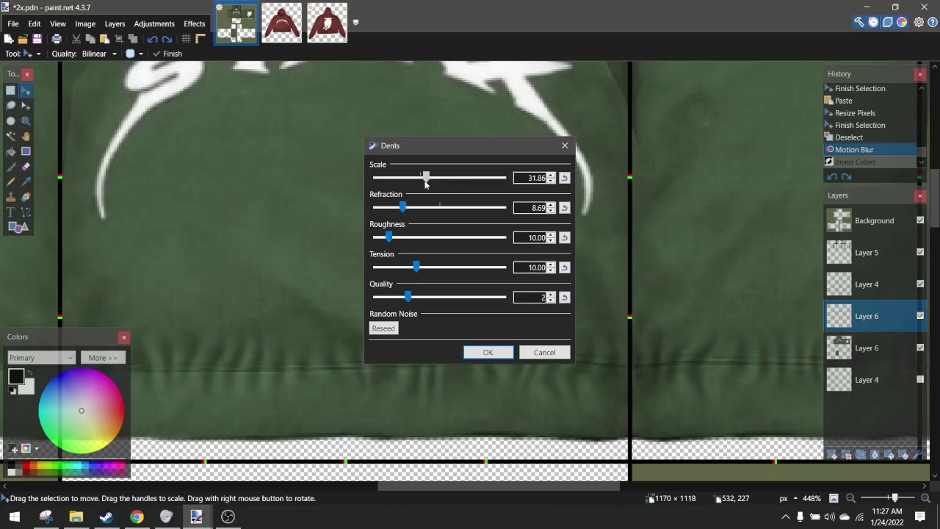
pyautogui.click(487, 352)
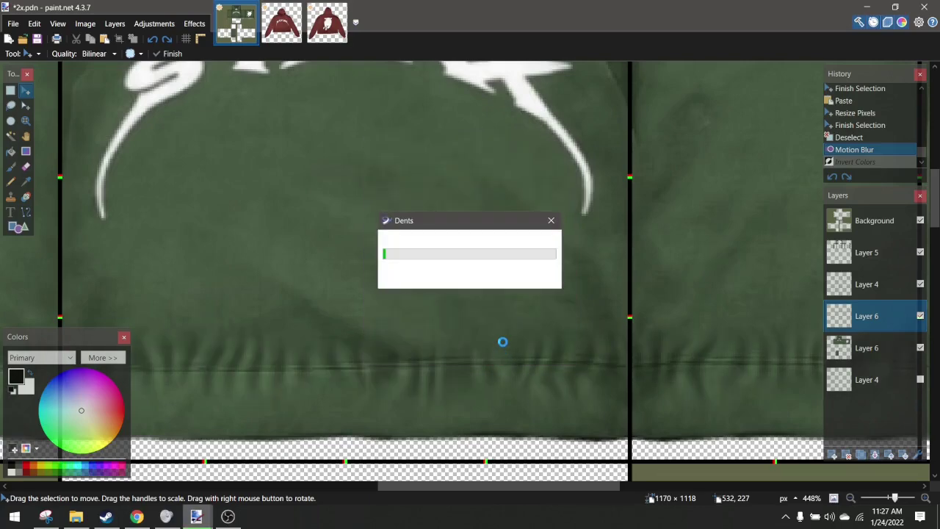
# Lower the opacity of the distorted stitch layer to make the hem gathers subtler
pyautogui.scroll(-8, 504, 342)
pyautogui.scroll(5, 499, 323)
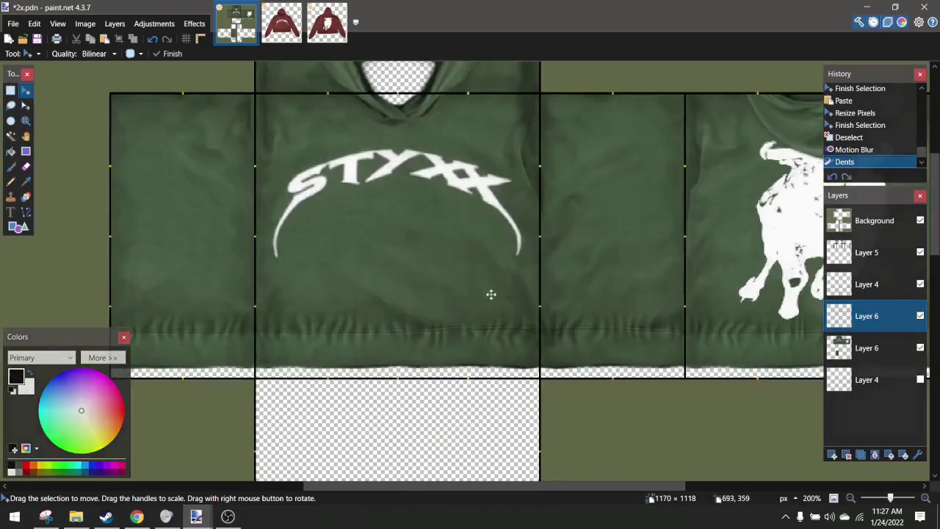
pyautogui.scroll(3, 491, 293)
pyautogui.click(116, 24)
pyautogui.click(215, 305)
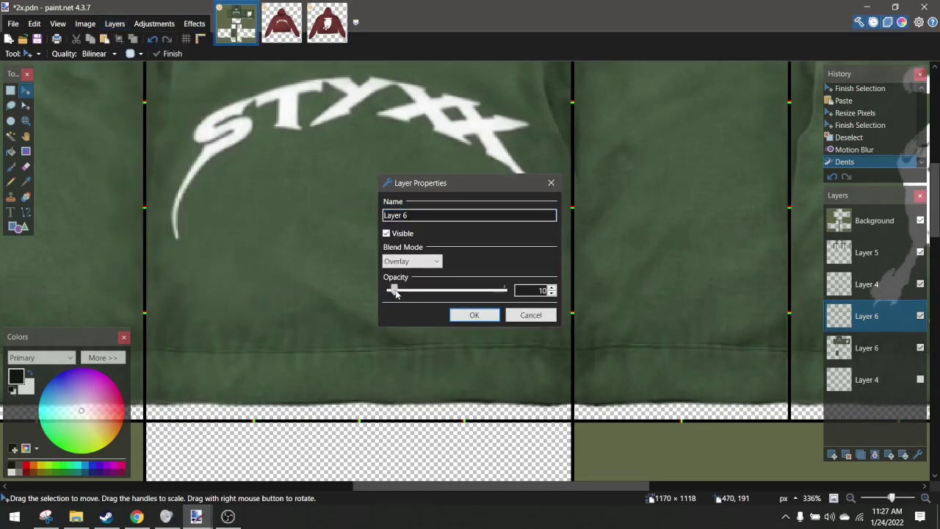
pyautogui.click(474, 315)
# Examine the torso hem up close and as a whole, comparing it with the stitch layer hidden and shown
pyautogui.scroll(-5, 457, 314)
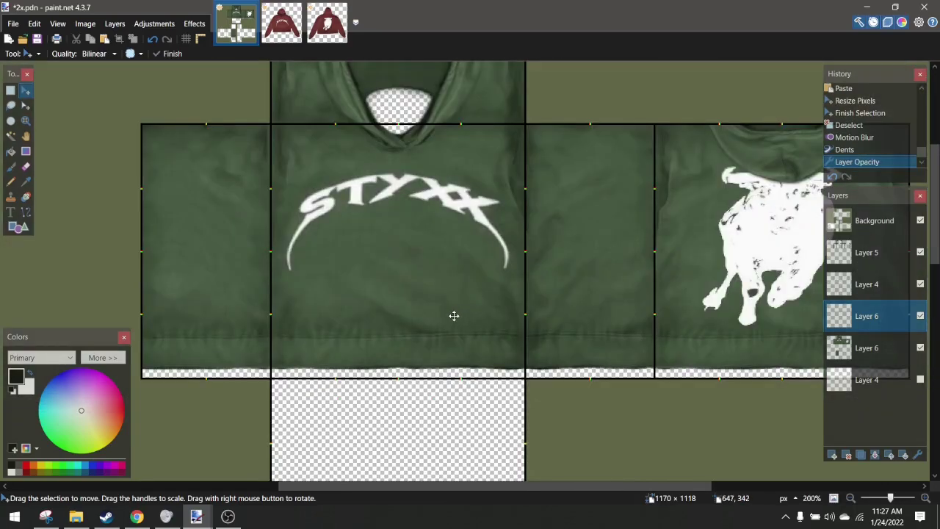
pyautogui.scroll(-1, 384, 270)
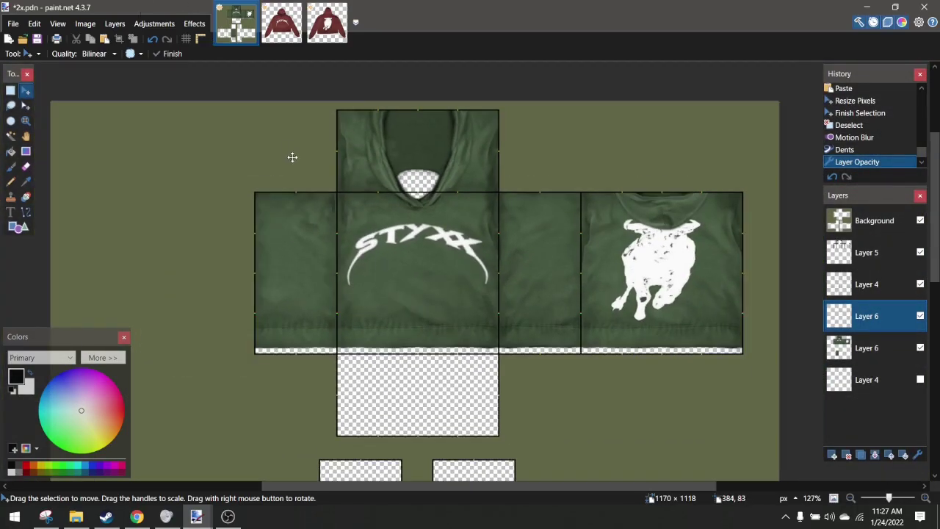
pyautogui.scroll(6, 411, 214)
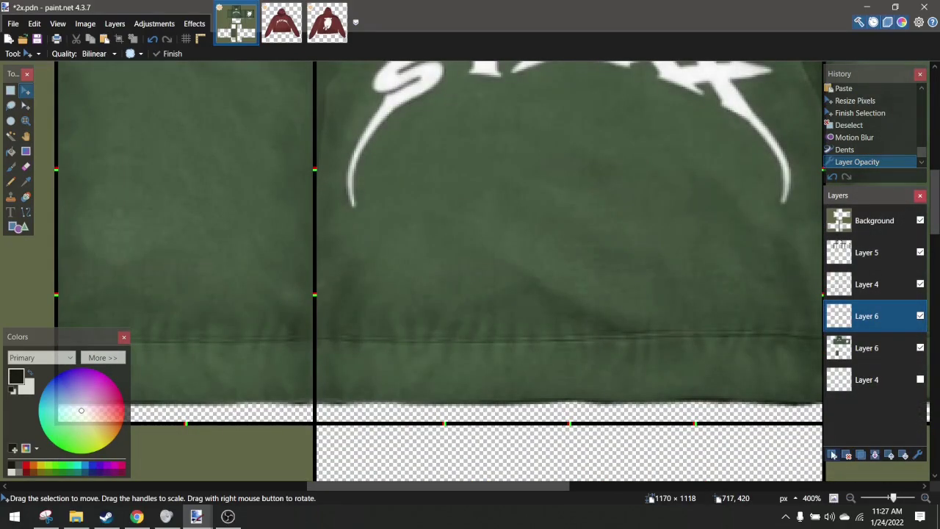
pyautogui.scroll(-6, 495, 279)
pyautogui.hscroll(2, 498, 279)
pyautogui.scroll(-5, 499, 276)
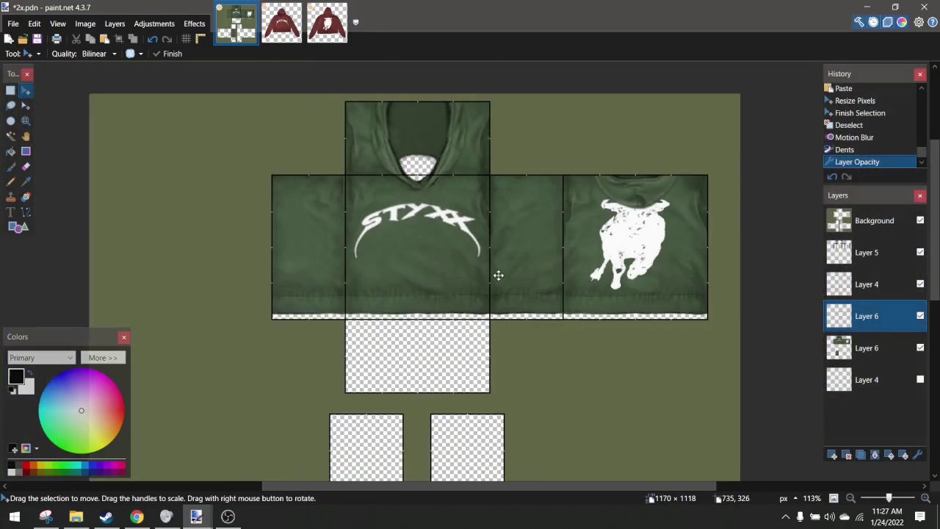
pyautogui.scroll(4, 502, 276)
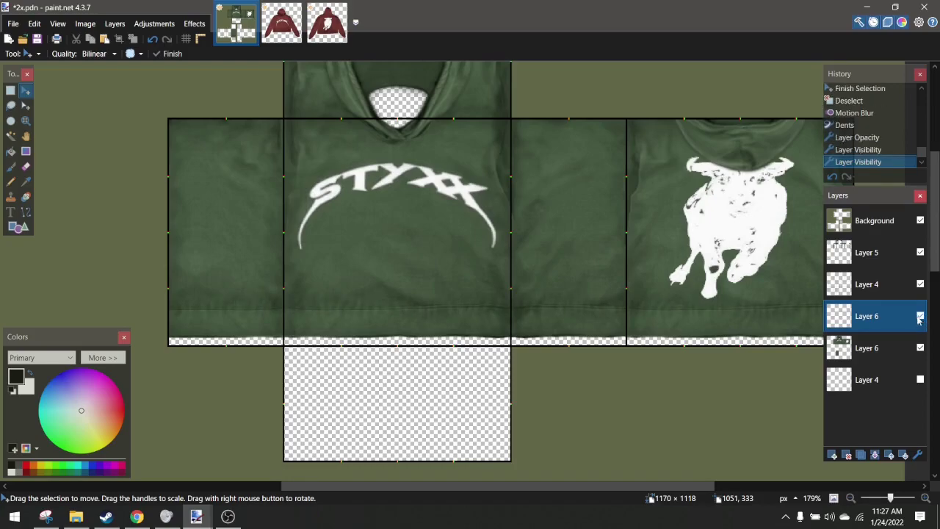
pyautogui.scroll(1, 506, 235)
# Set the opacity of the hem stitch layer to 11 in its layer properties, keeping the Overlay blend mode
pyautogui.click(114, 26)
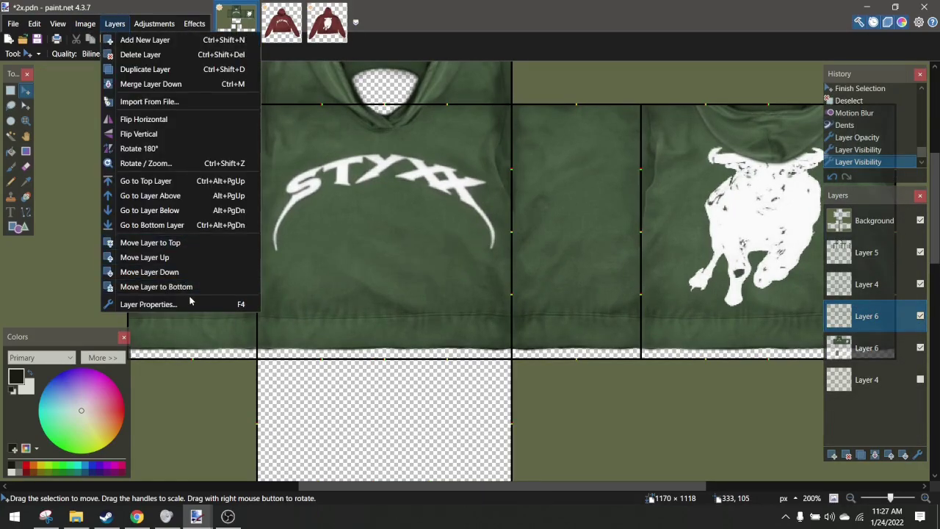
pyautogui.click(191, 300)
pyautogui.click(115, 23)
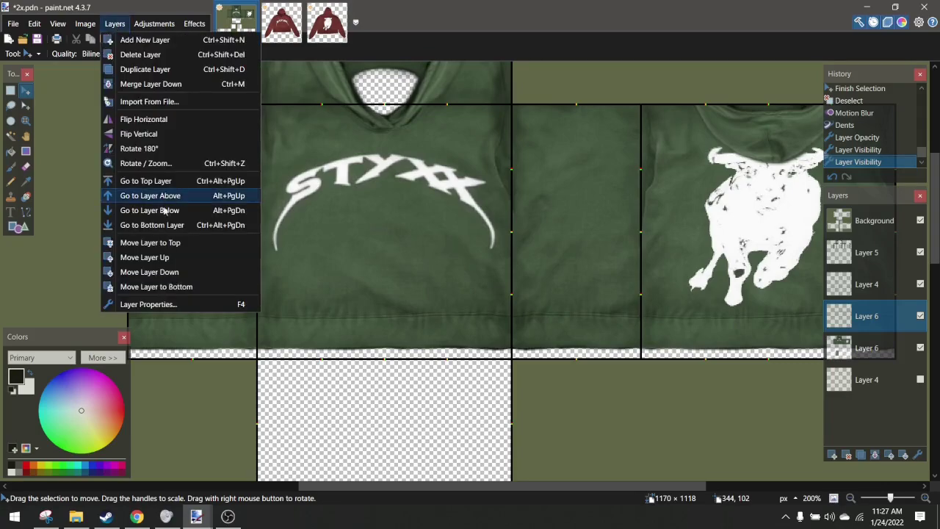
pyautogui.click(173, 300)
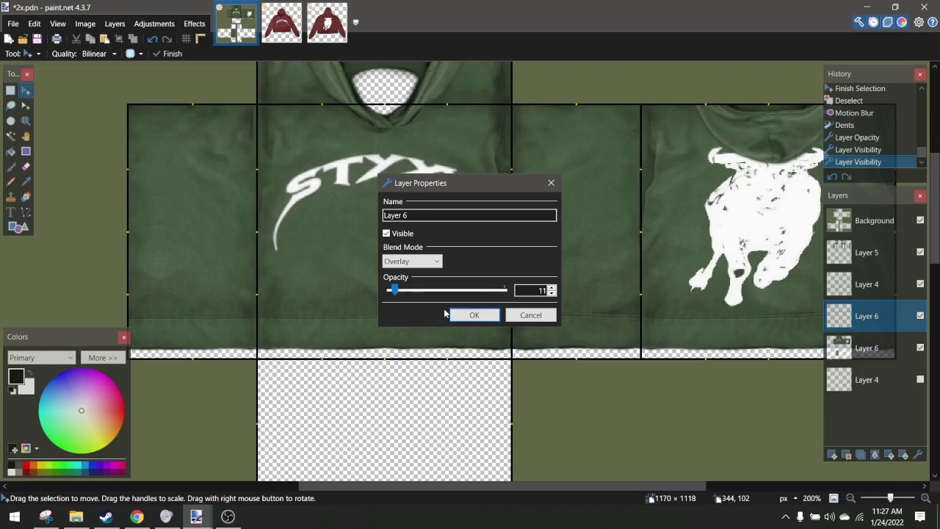
pyautogui.click(468, 315)
pyautogui.scroll(-3, 465, 315)
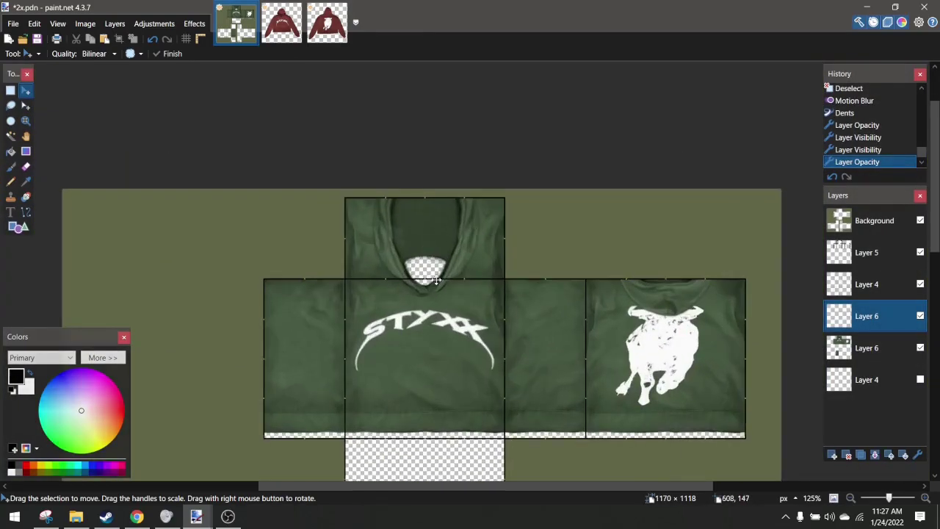
pyautogui.scroll(3, 436, 280)
pyautogui.scroll(-3, 445, 265)
# Delete the black panel outline layer and the olive template Background layer, leaving only the hoodie artwork
pyautogui.click(888, 293)
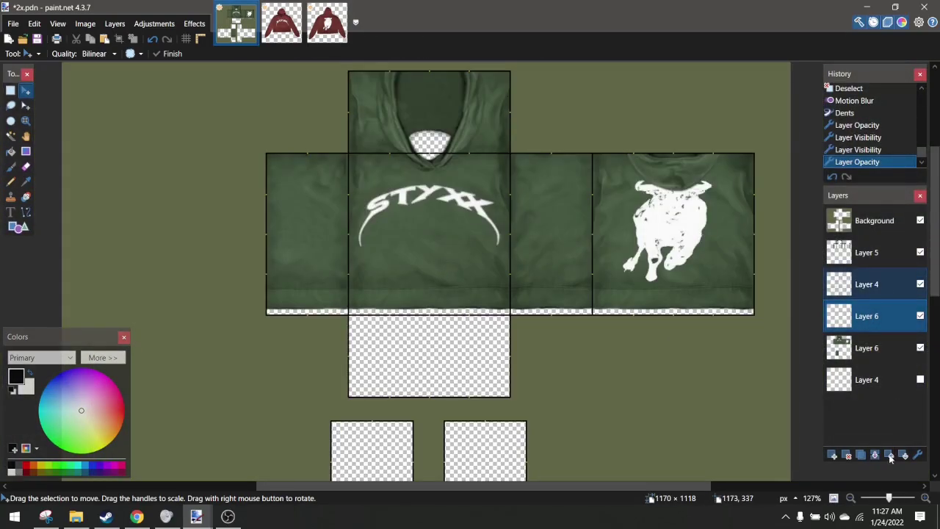
pyautogui.click(848, 454)
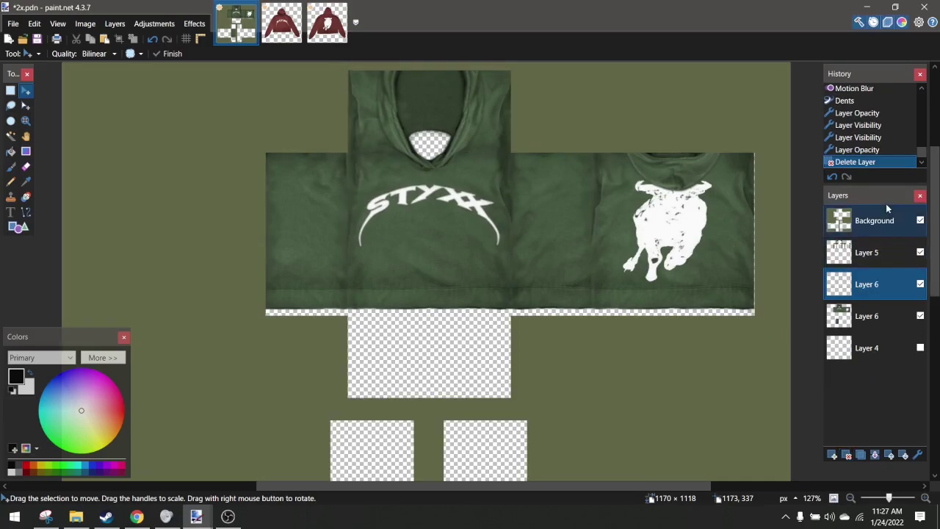
pyautogui.click(880, 222)
pyautogui.click(843, 455)
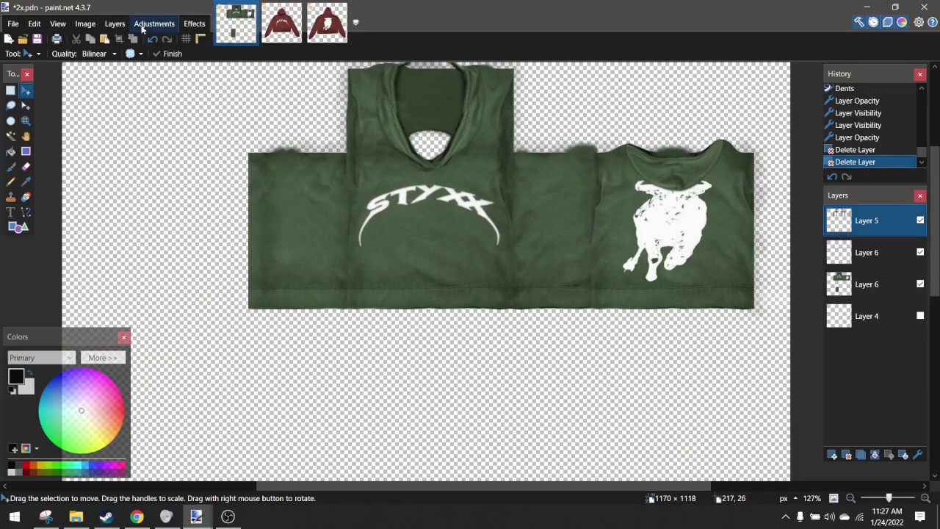
# Flatten the hoodie artwork into a single layer and resize the image to 585 × 559 pixels
pyautogui.click(114, 24)
pyautogui.moveTo(85, 24)
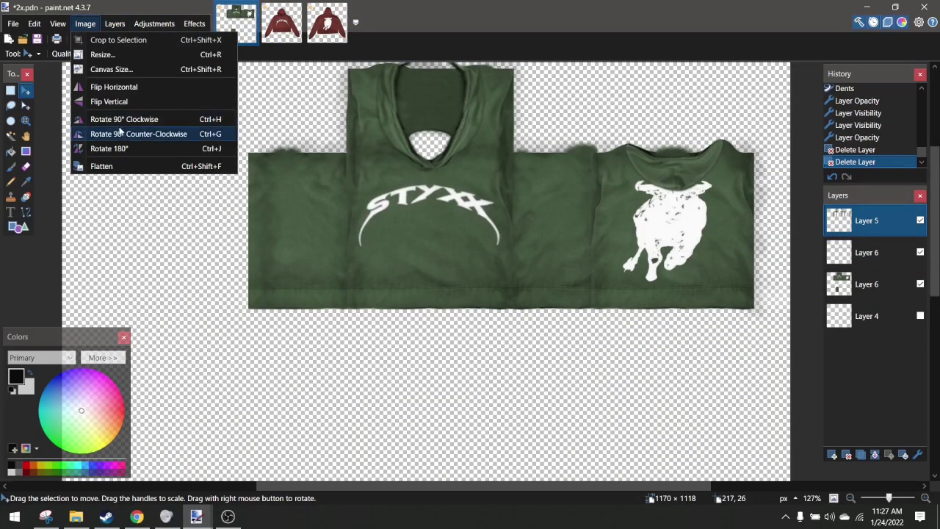
pyautogui.click(102, 166)
pyautogui.click(115, 24)
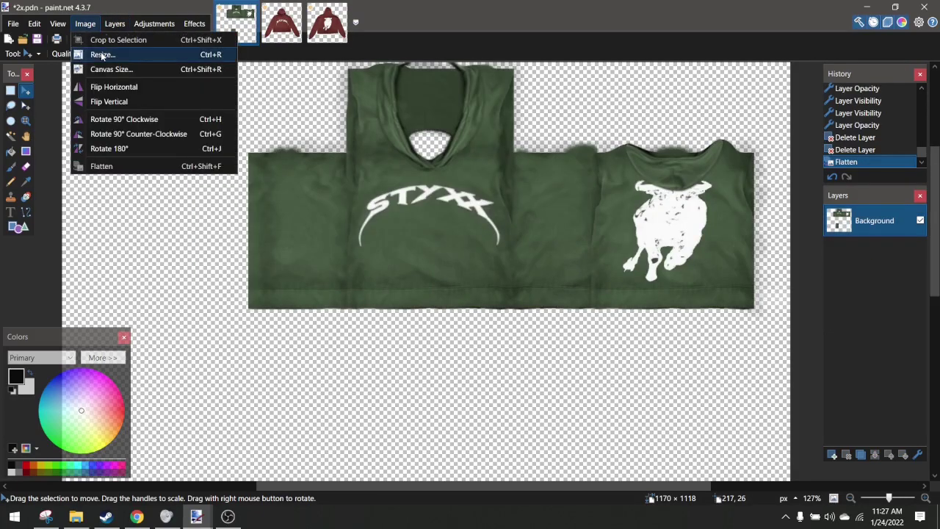
pyautogui.click(103, 55)
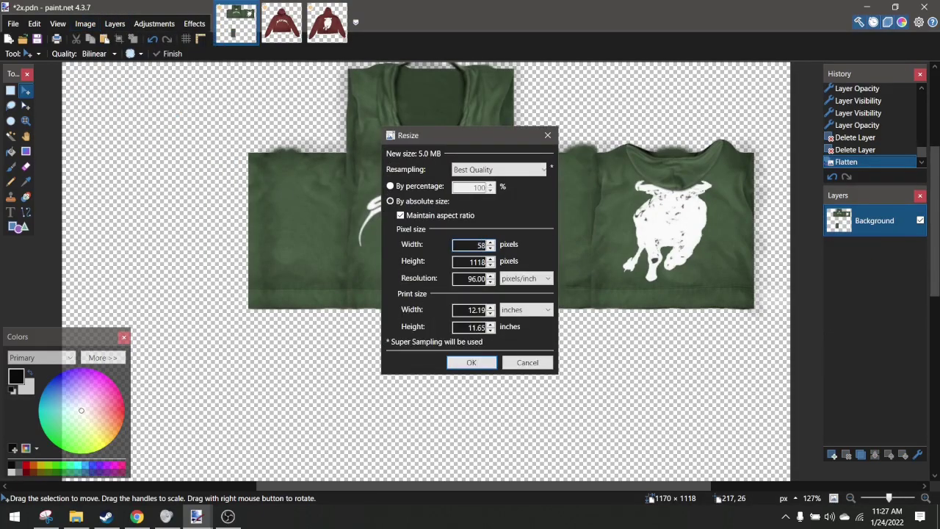
pyautogui.click(477, 367)
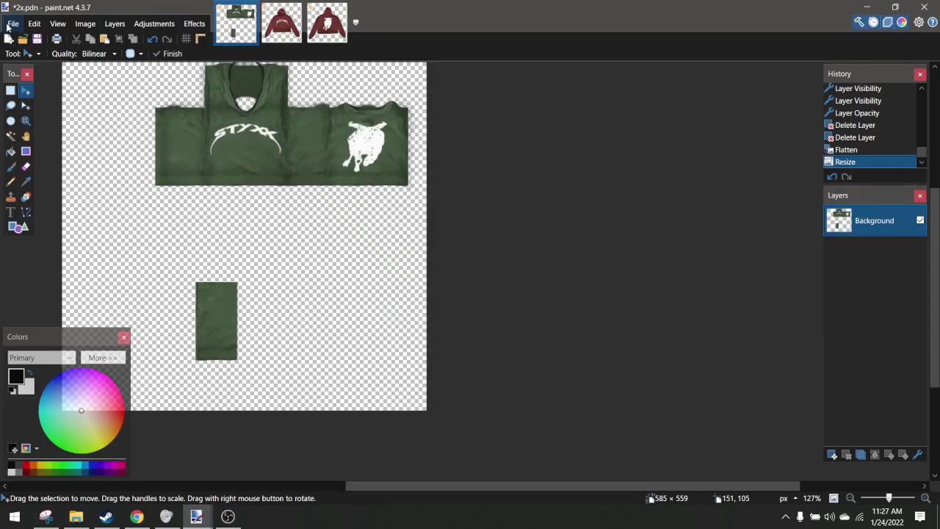
# Open the clothing template temp.pdn from the recently used files
pyautogui.click(9, 25)
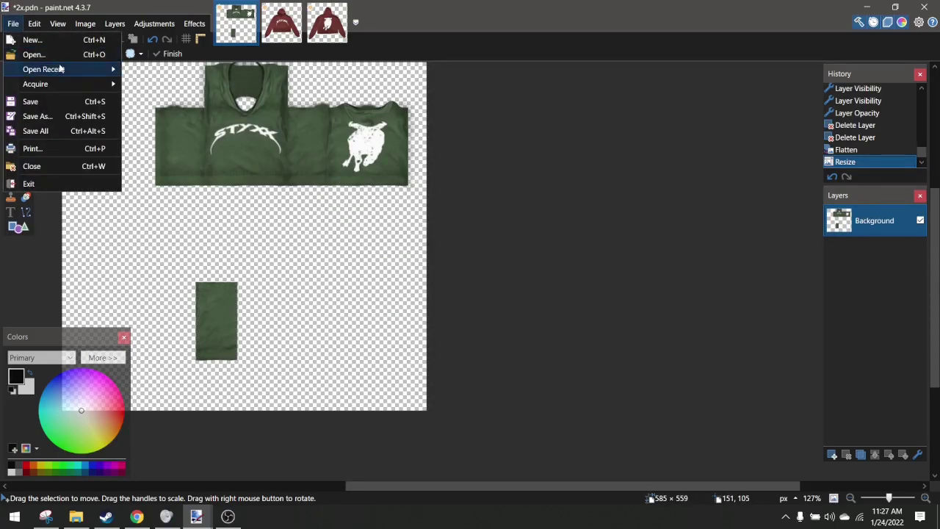
pyautogui.moveTo(60, 68)
pyautogui.click(186, 129)
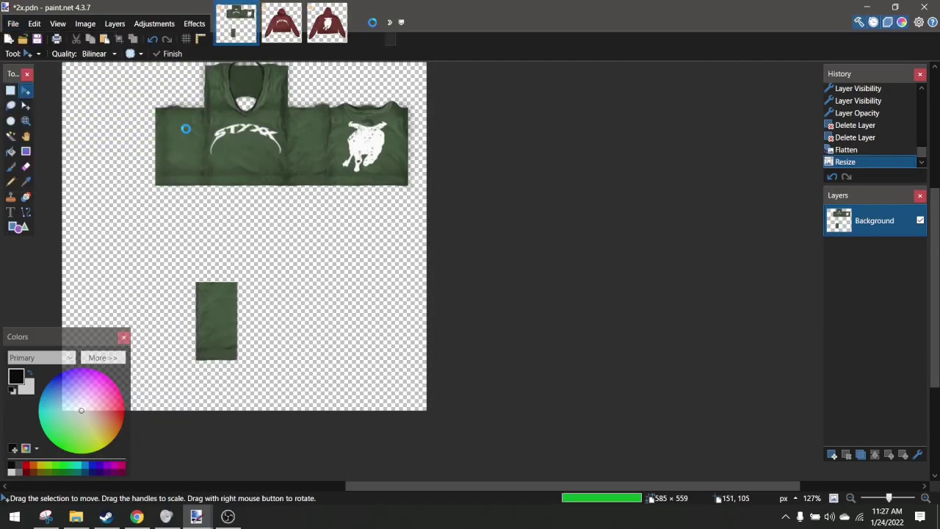
# Copy the entire resized hoodie image, paste it into temp.pdn as a new layer beneath the template background, and deselect
pyautogui.click(239, 29)
pyautogui.hotkey('ctrl', 'a')
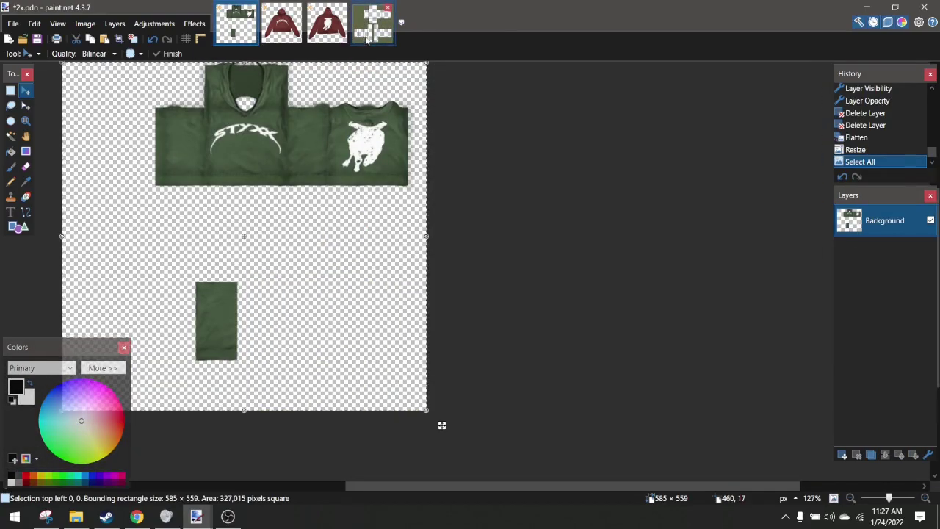
pyautogui.click(367, 40)
pyautogui.hotkey('ctrl', 'v')
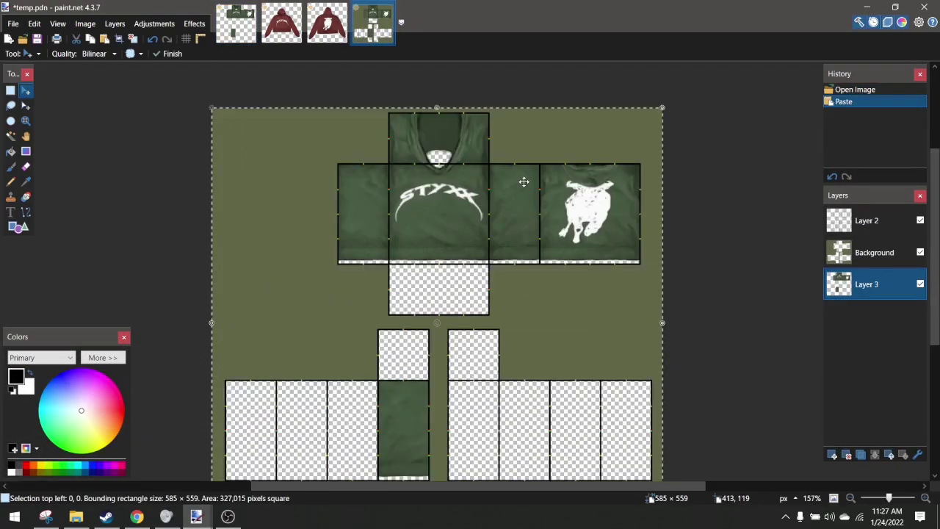
pyautogui.hotkey('ctrl', 'd')
# Examine the hoodie's torso panels, prints, hem and sleeve panel against the template outlines, both up close and as a whole
pyautogui.scroll(3, 524, 181)
pyautogui.scroll(-1, 477, 169)
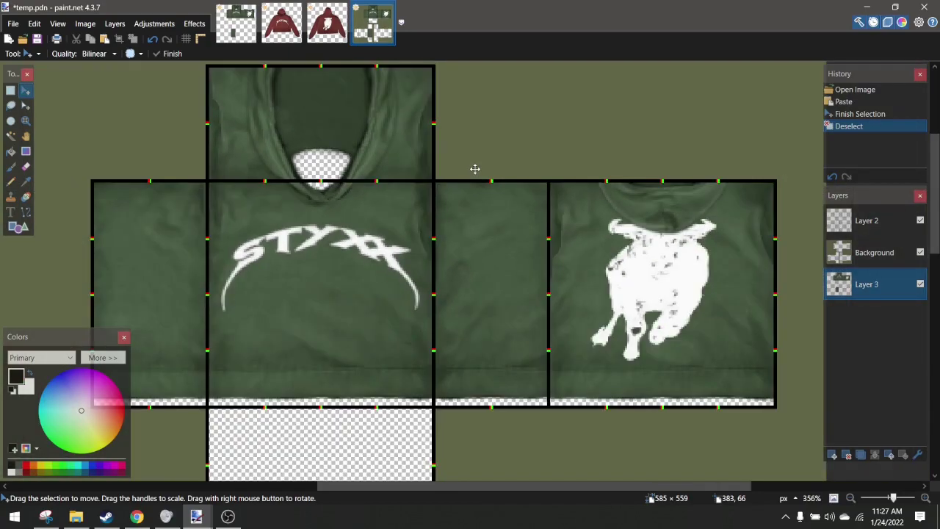
pyautogui.hscroll(-3, 471, 221)
pyautogui.scroll(-4, 462, 241)
pyautogui.scroll(3, 466, 243)
pyautogui.scroll(-3, 467, 246)
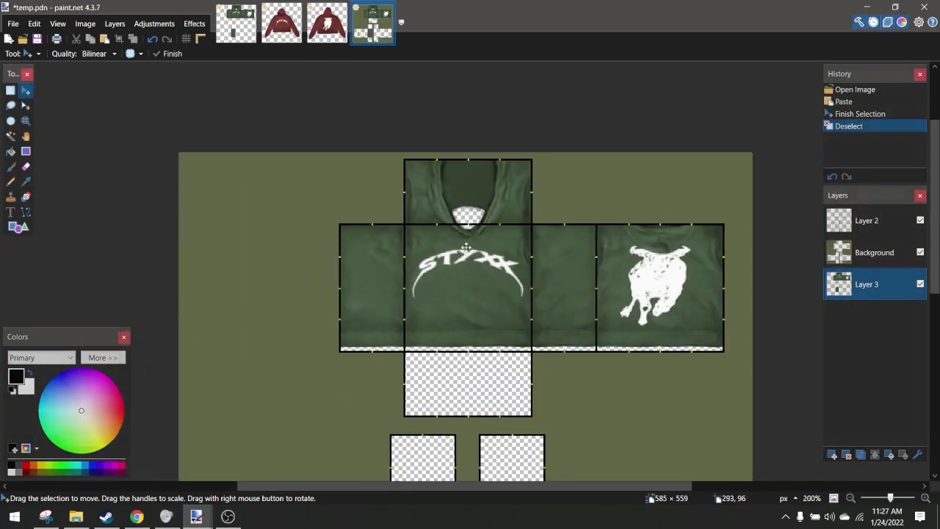
pyautogui.scroll(-3, 468, 245)
pyautogui.scroll(3, 467, 245)
pyautogui.scroll(4, 468, 247)
pyautogui.scroll(1, 469, 247)
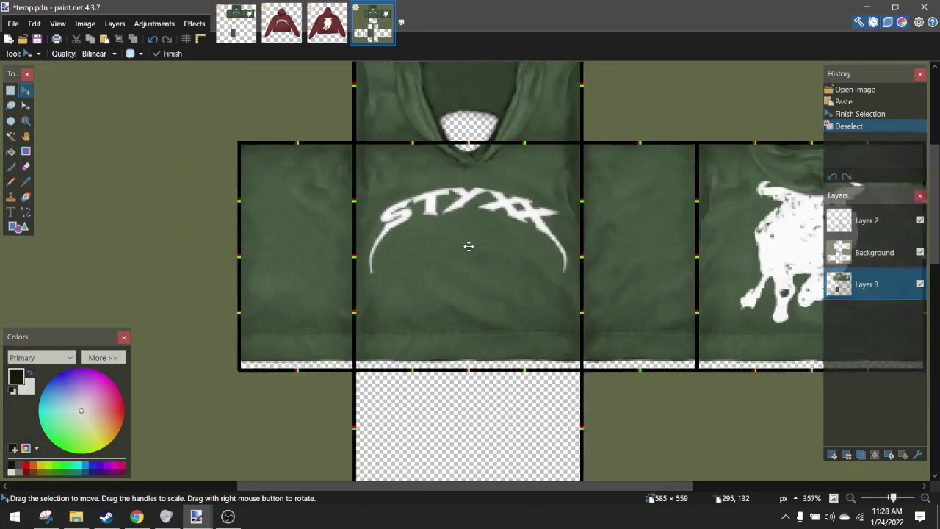
pyautogui.scroll(-2, 469, 246)
pyautogui.scroll(2, 413, 294)
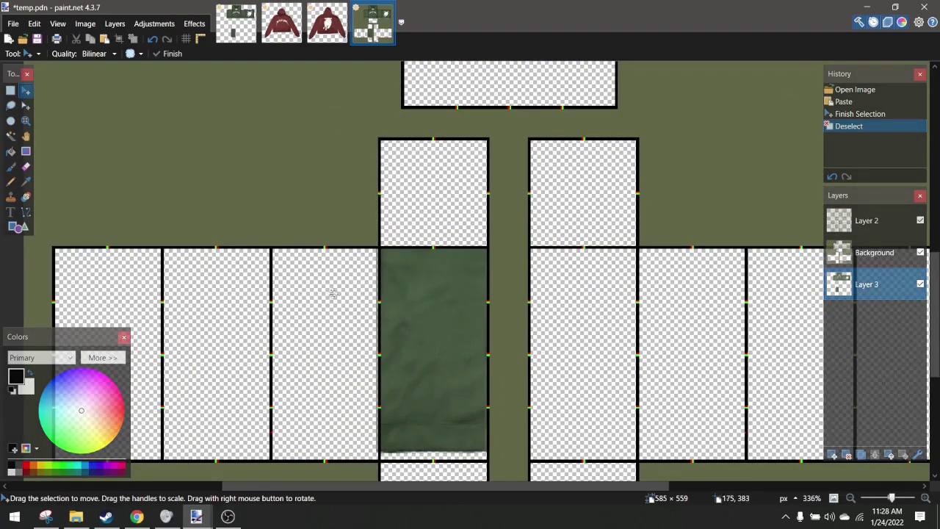
pyautogui.scroll(-3, 329, 289)
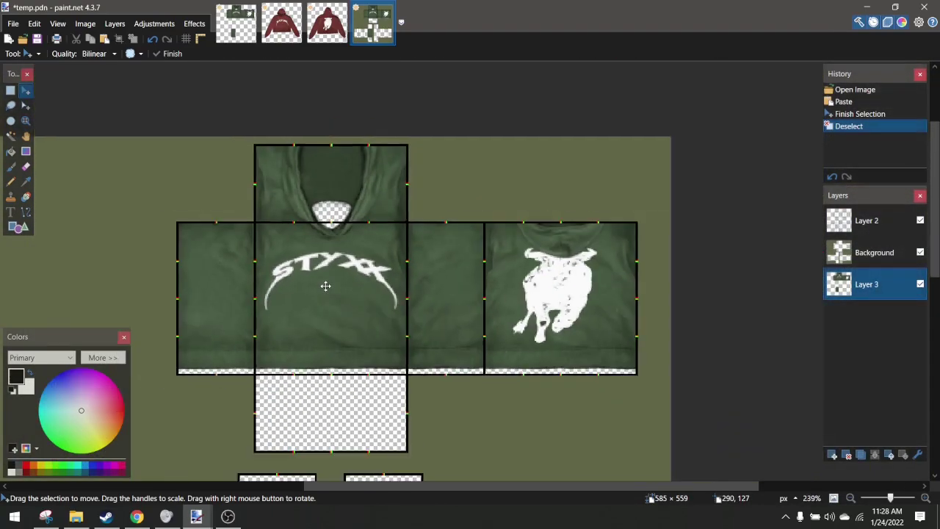
pyautogui.scroll(-2, 325, 286)
pyautogui.scroll(-2, 326, 290)
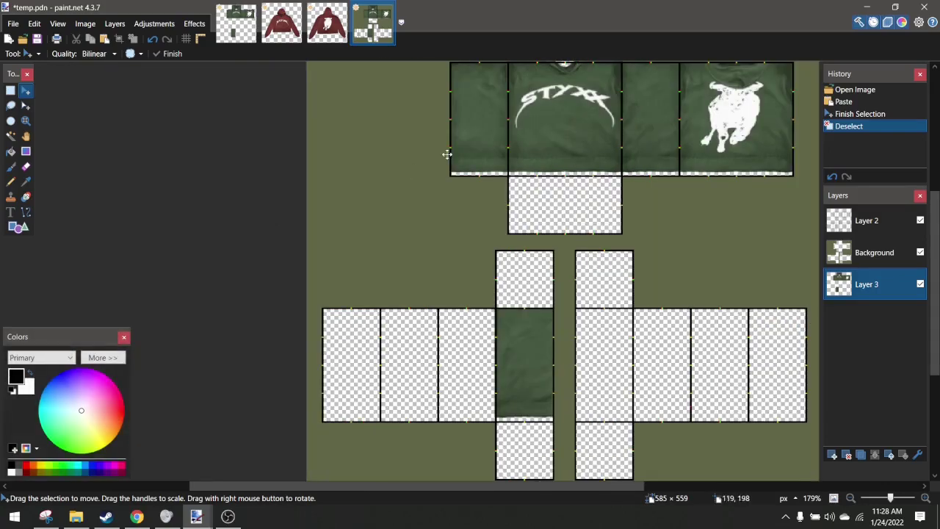
pyautogui.scroll(5, 384, 272)
pyautogui.scroll(-6, 317, 301)
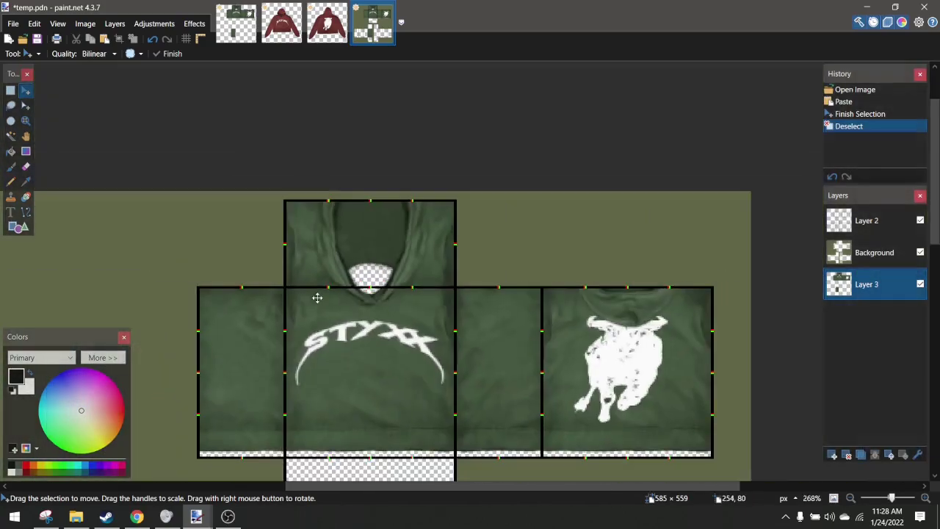
pyautogui.scroll(2, 316, 295)
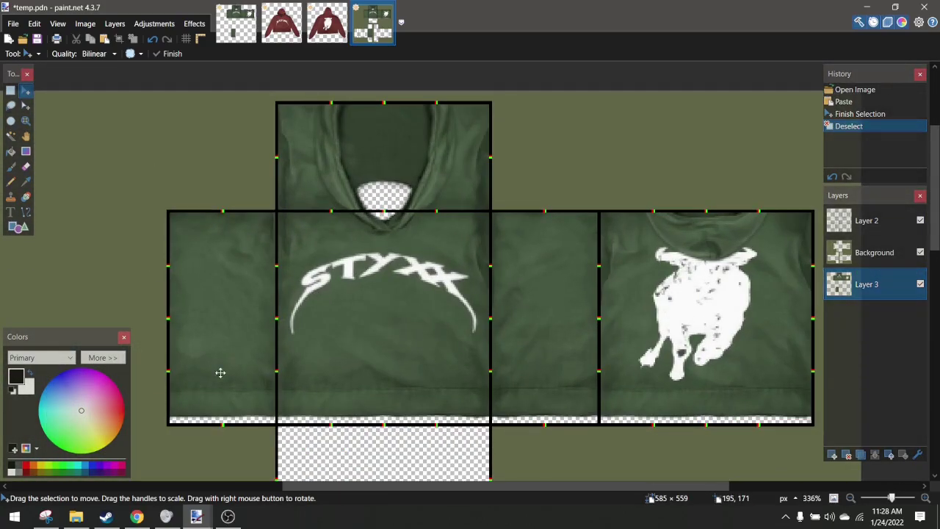
pyautogui.click(228, 516)
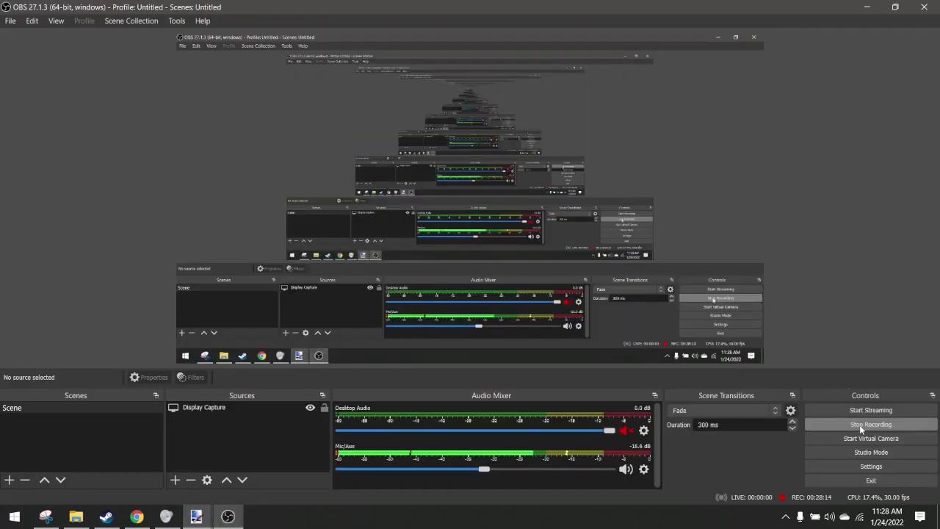